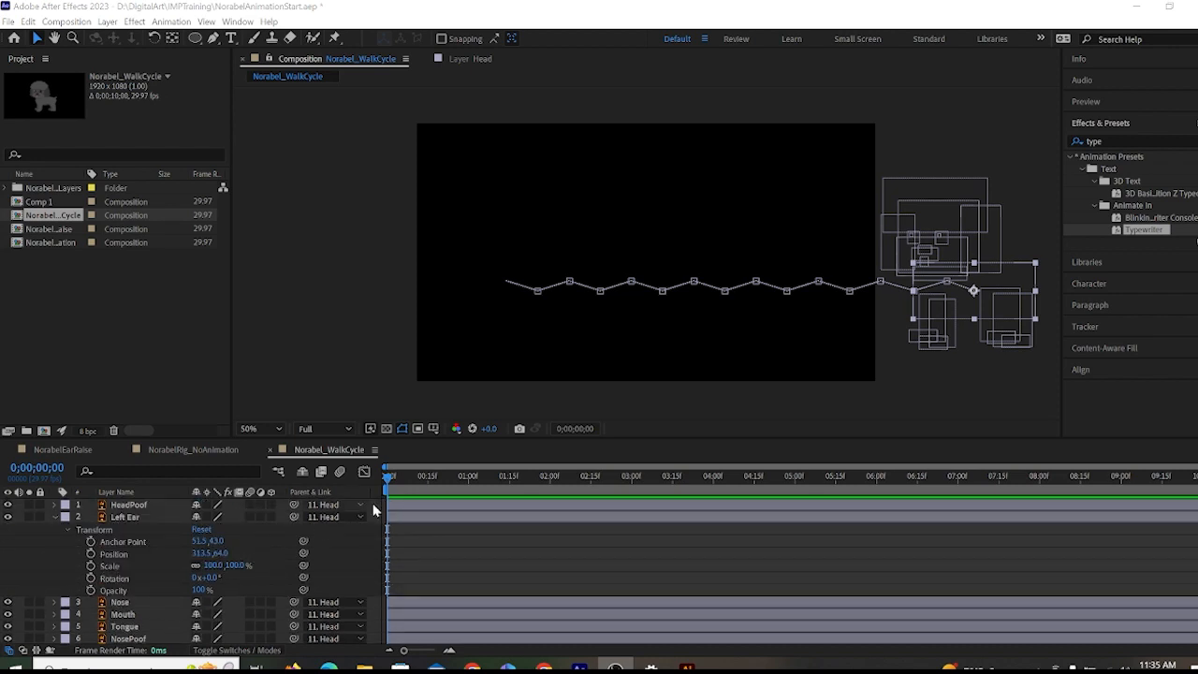
{"action": "left_click_drag", "start_coordinate": [387, 476], "coordinate": [344, 449]}
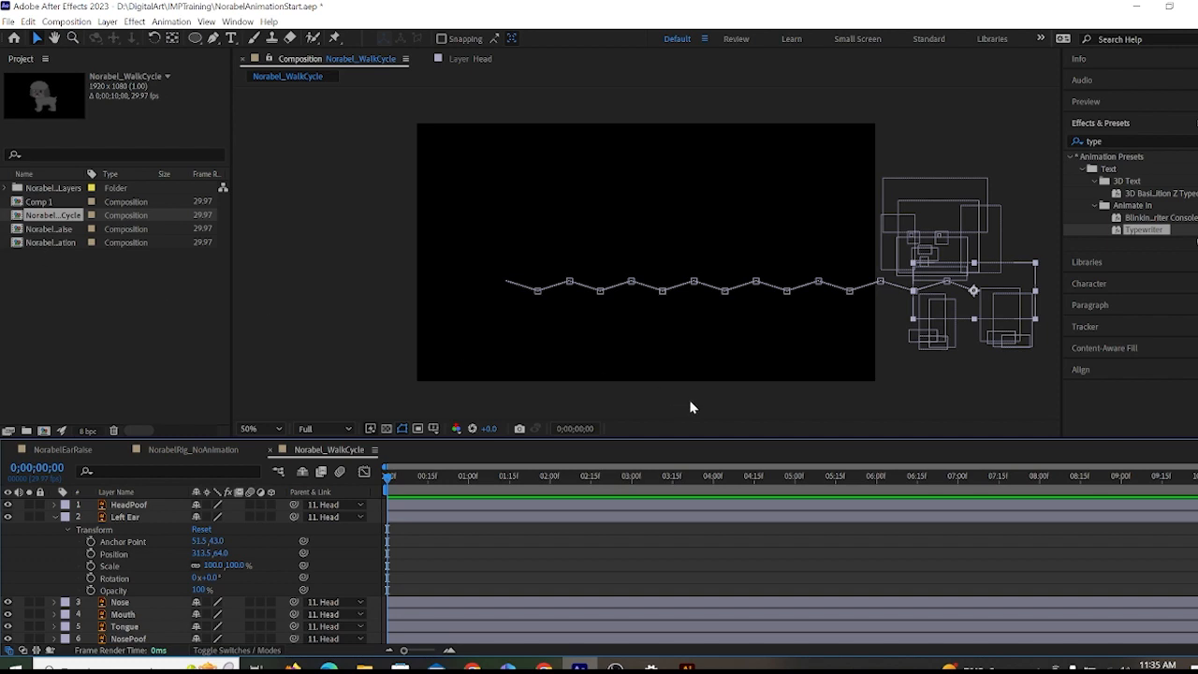
{"action": "left_click_drag", "start_coordinate": [598, 476], "coordinate": [305, 450]}
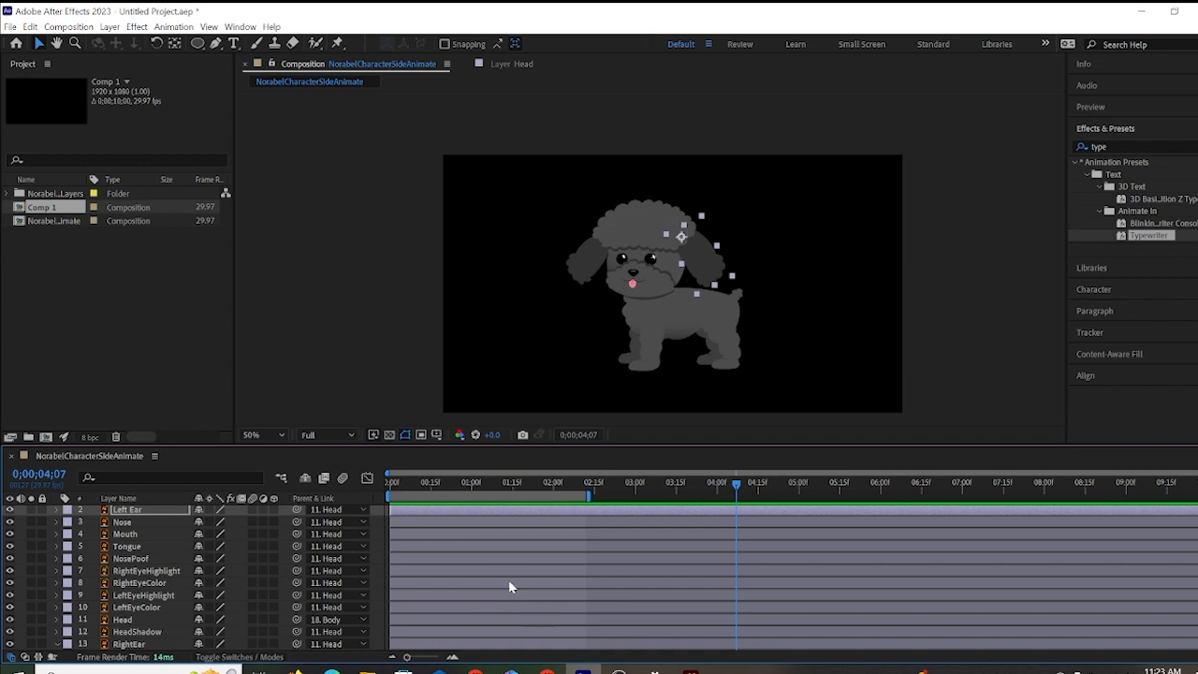
Duplicate the NorabelCharacterSideAnimate composition and open the copy.
{"action": "left_click", "coordinate": [69, 222]}
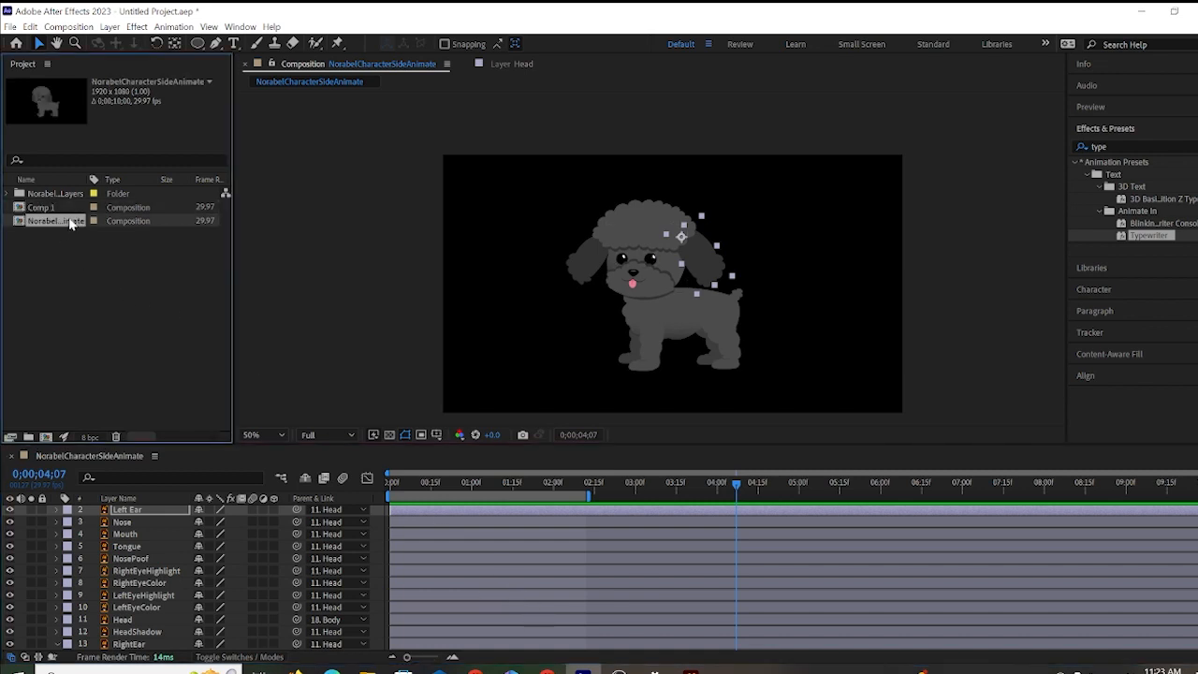
{"action": "right_click", "coordinate": [69, 222]}
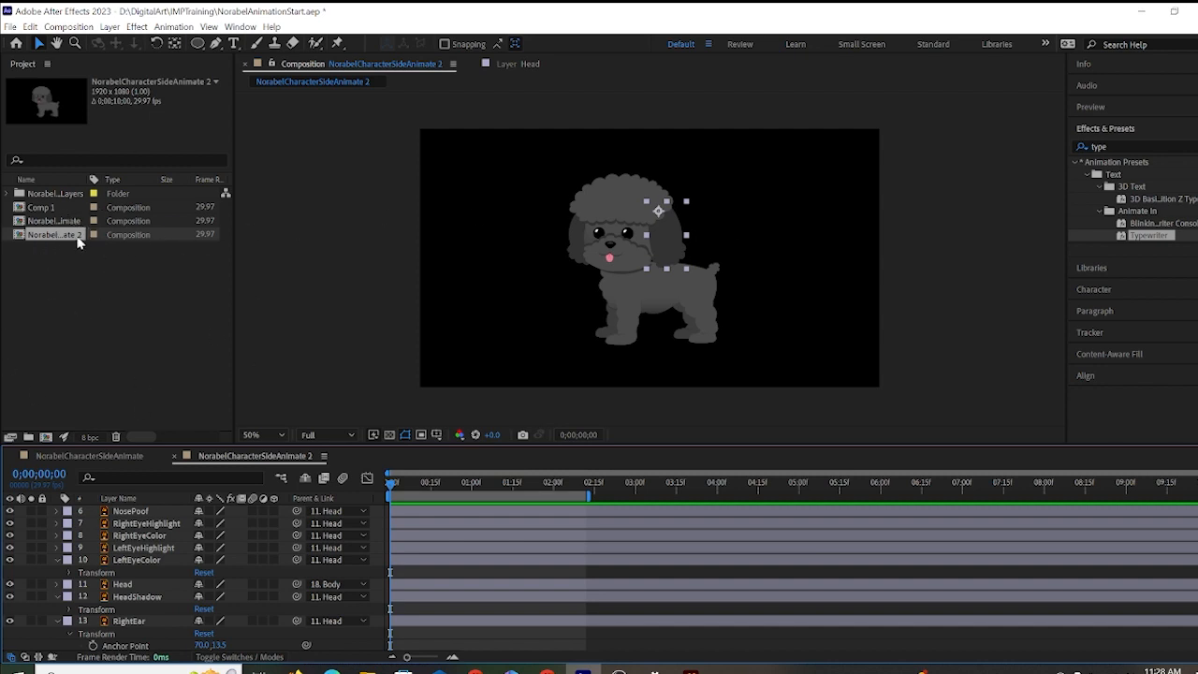
{"action": "left_click", "coordinate": [619, 344]}
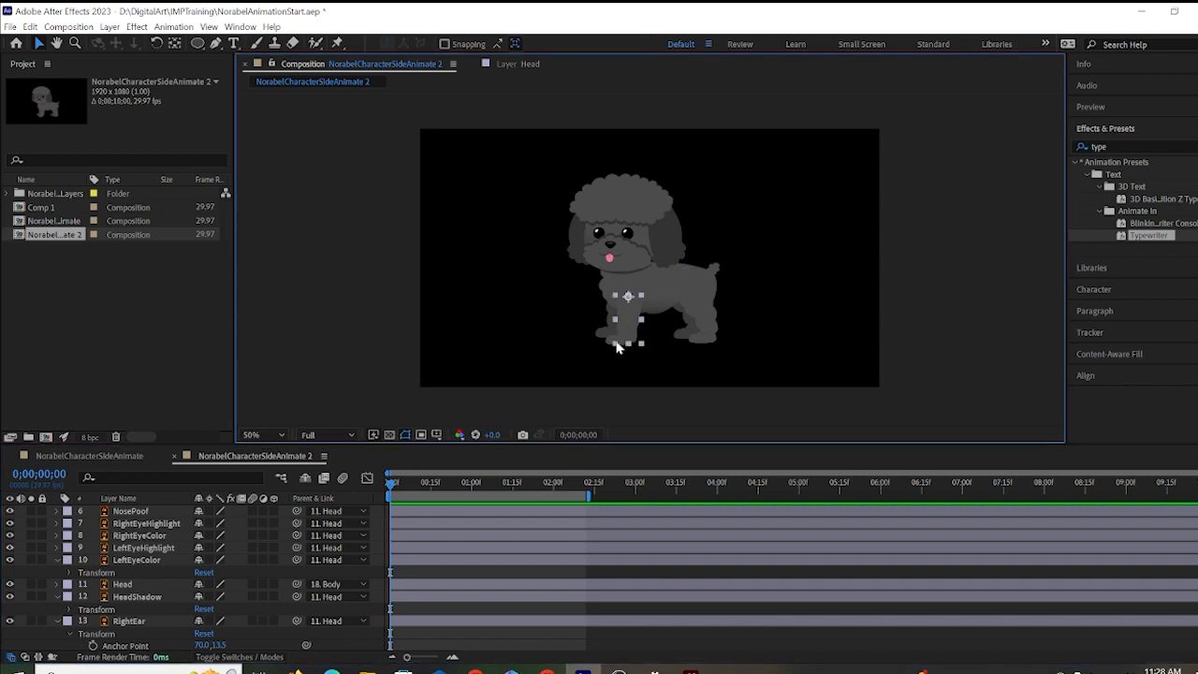
{"action": "left_click", "coordinate": [626, 335]}
Rename the NorabelCharacterSideAnimate 2 composition as NorabelRig_NoAnimation.
{"action": "left_click", "coordinate": [53, 222]}
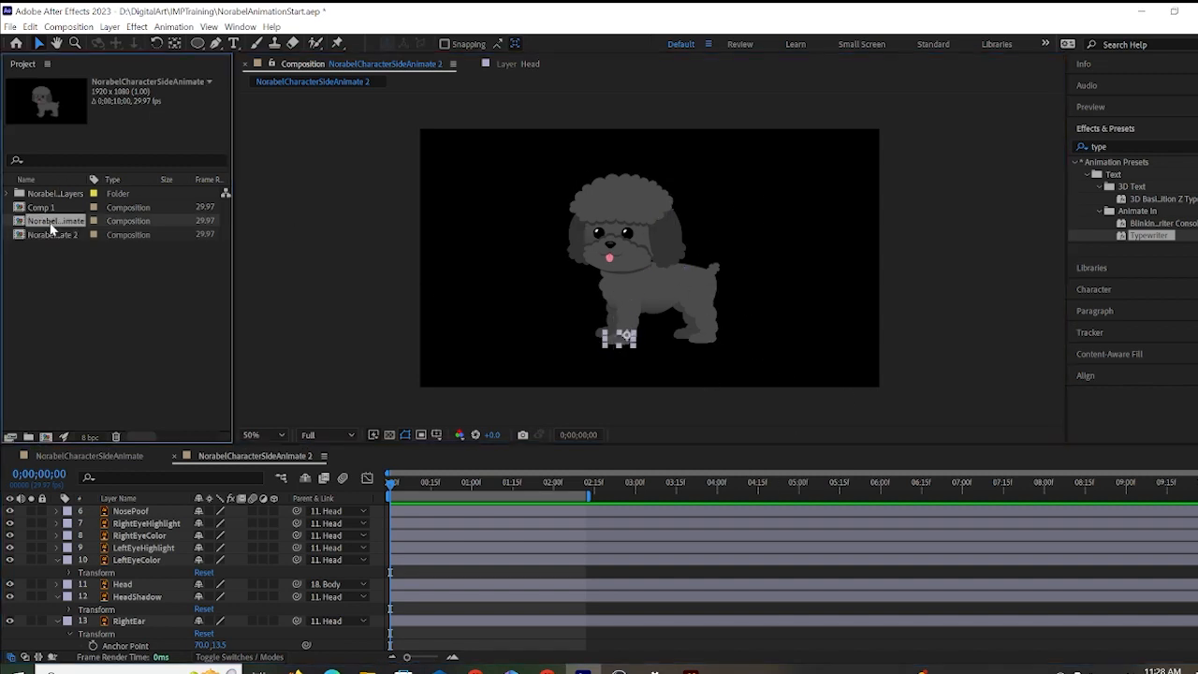
{"action": "double_click", "coordinate": [51, 235]}
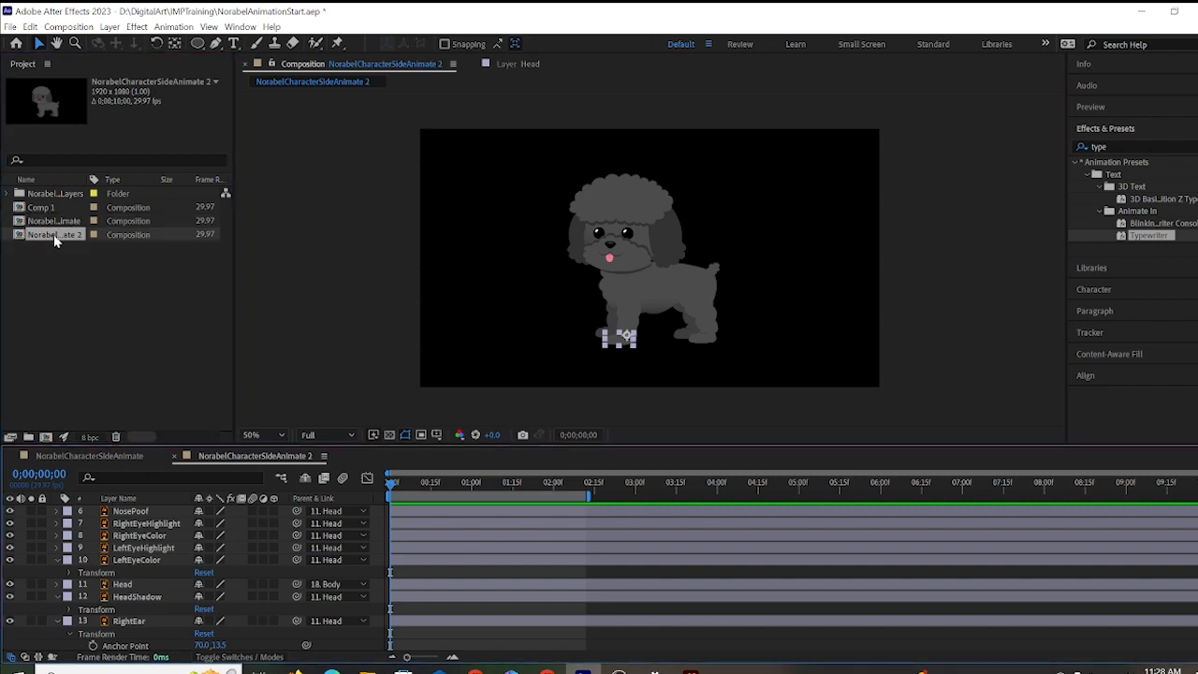
{"action": "right_click", "coordinate": [53, 234]}
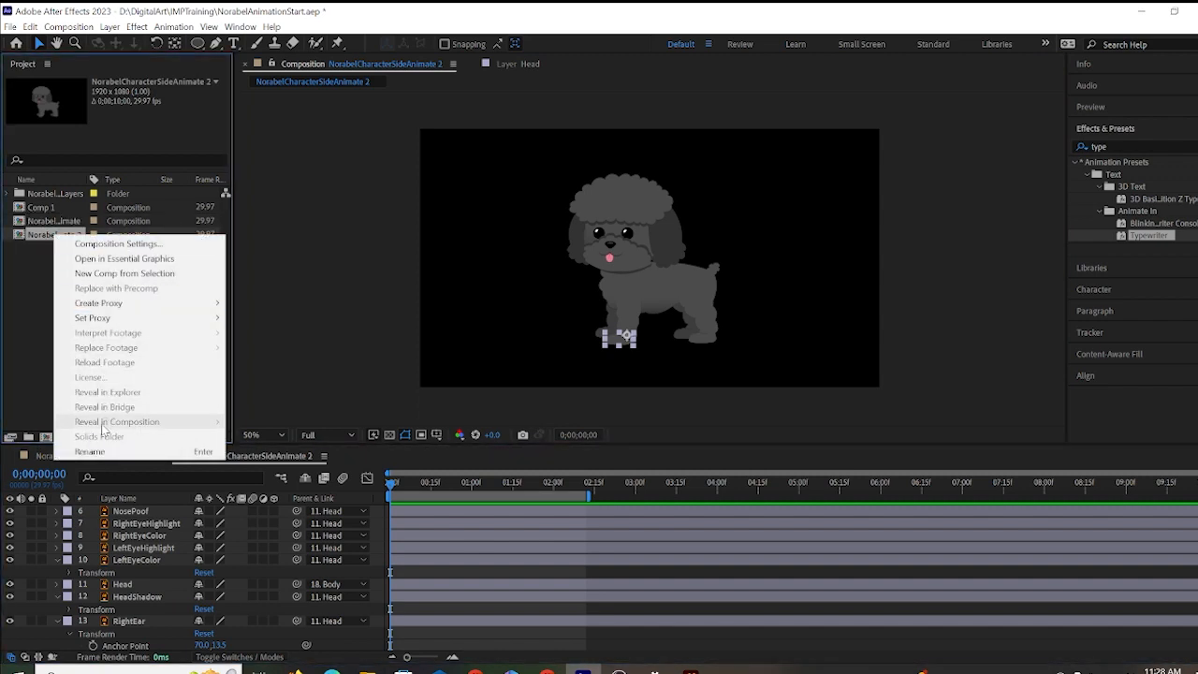
{"action": "left_click", "coordinate": [93, 450]}
{"action": "type", "text": "No"}
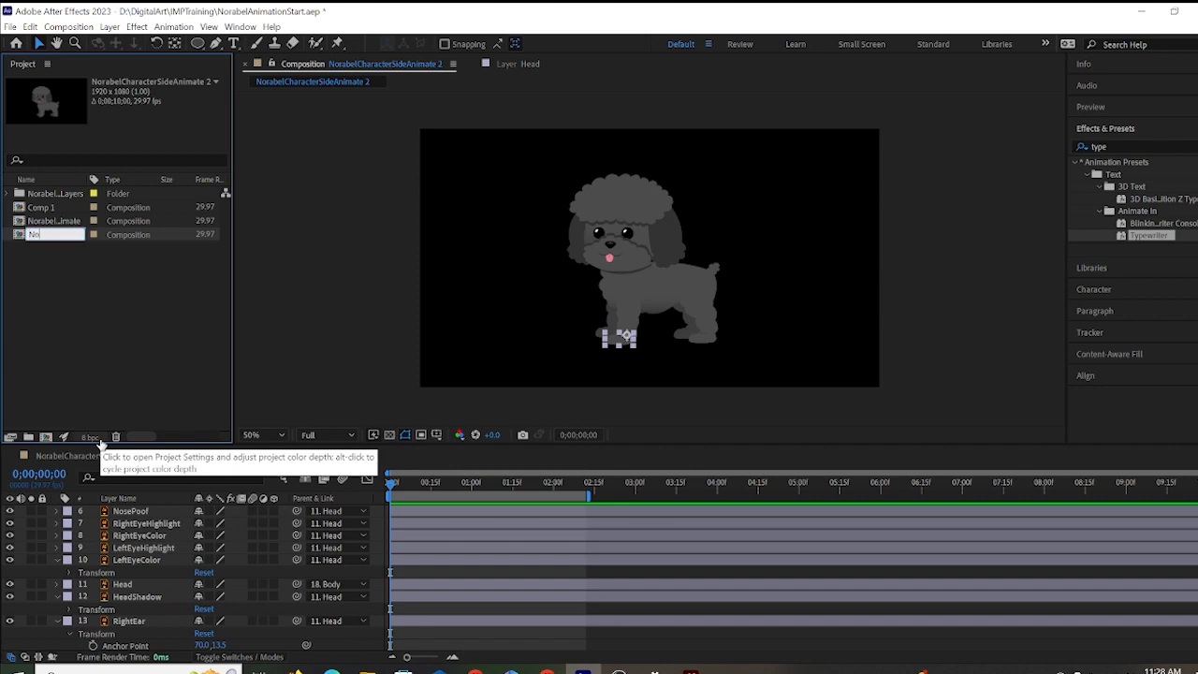
{"action": "type", "text": "rabelRig"}
{"action": "type", "text": "_NoAnimation"}
{"action": "key", "text": "Return"}
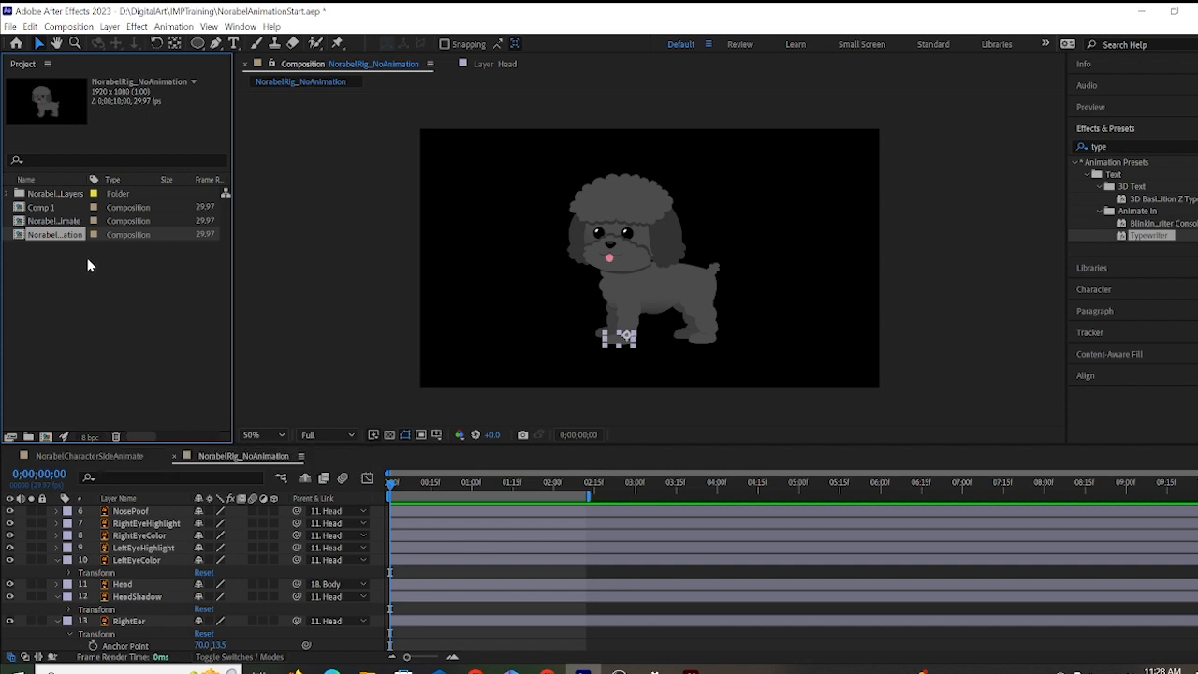
Rename the original NorabelCharacterSideAnimate composition as NorabelEarRaise.
{"action": "left_click", "coordinate": [70, 221]}
{"action": "right_click", "coordinate": [70, 221]}
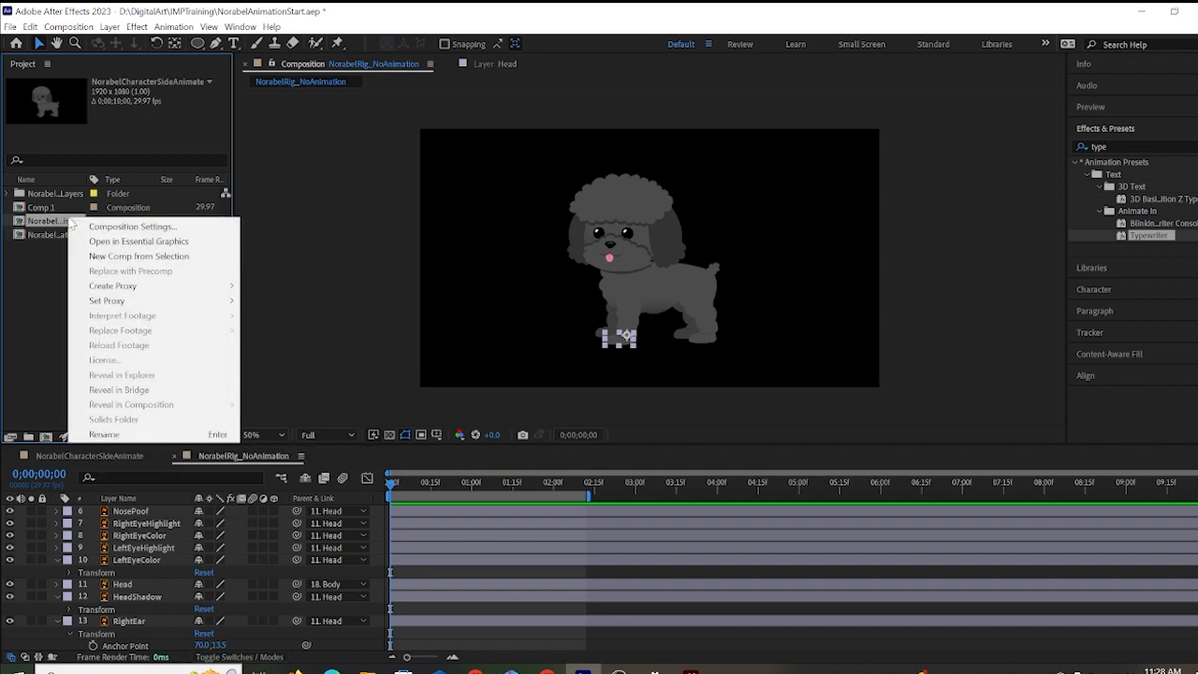
{"action": "left_click", "coordinate": [104, 434]}
{"action": "type", "text": "N"}
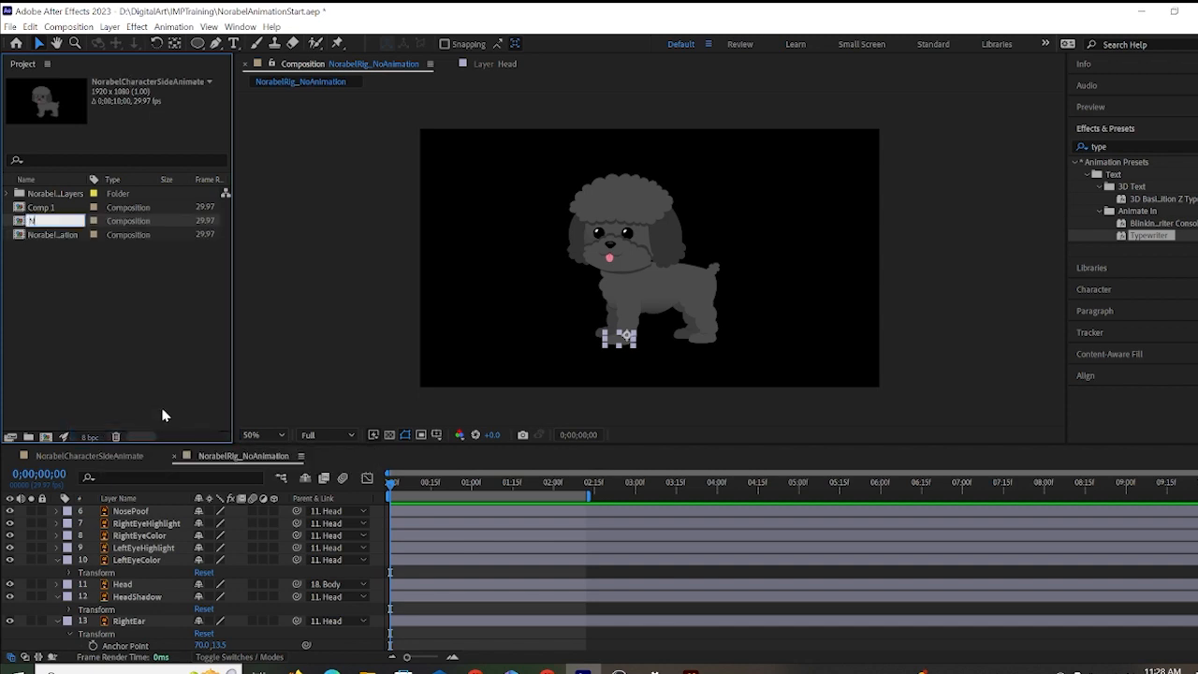
{"action": "type", "text": "orabelEarRaise"}
{"action": "key", "text": "Return"}
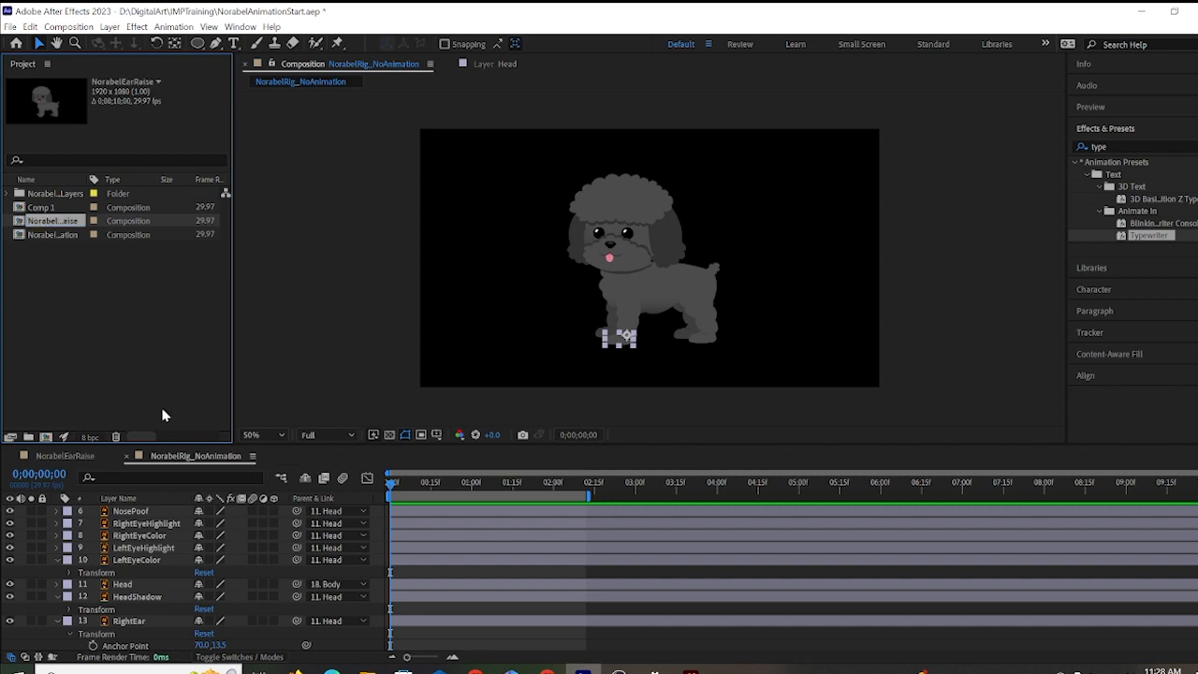
Open the NorabelEarRaise composition and play its animation from the start.
{"action": "double_click", "coordinate": [86, 226]}
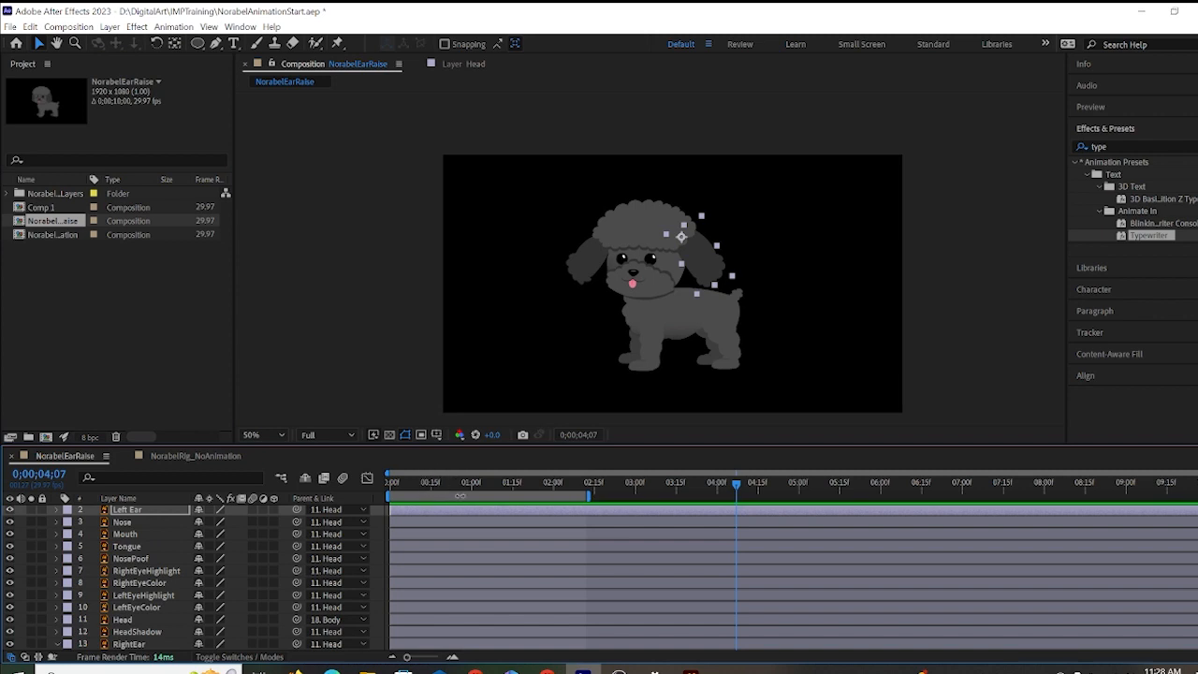
{"action": "left_click_drag", "start_coordinate": [462, 484], "coordinate": [356, 482]}
{"action": "key", "text": "space"}
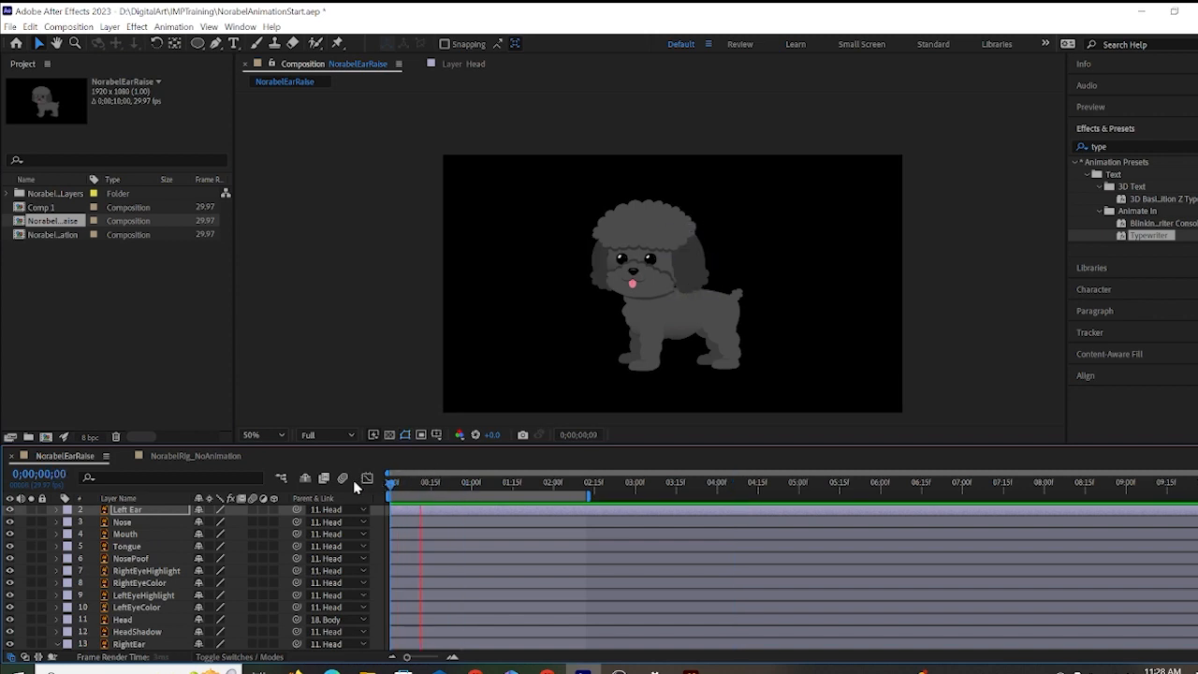
{"action": "key", "text": "space"}
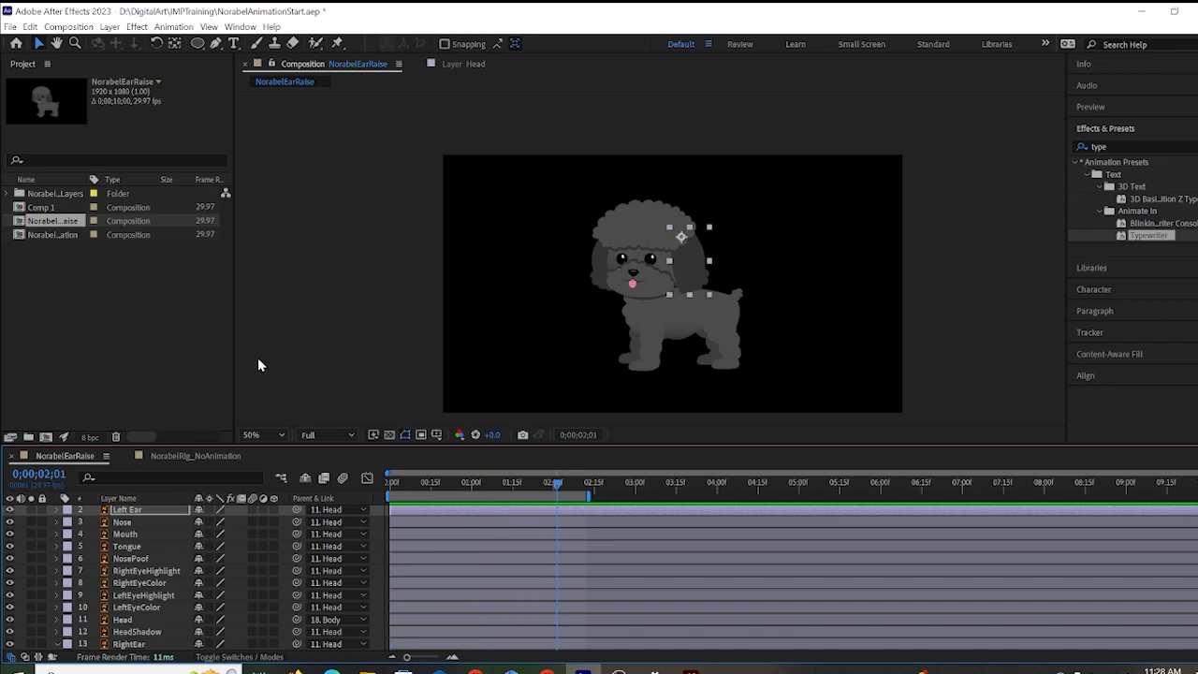
Duplicate the NorabelRig_NoAnimation composition and open the duplicate.
{"action": "left_click", "coordinate": [73, 234], "text": "shift"}
{"action": "left_click_drag", "start_coordinate": [54, 235], "coordinate": [55, 221]}
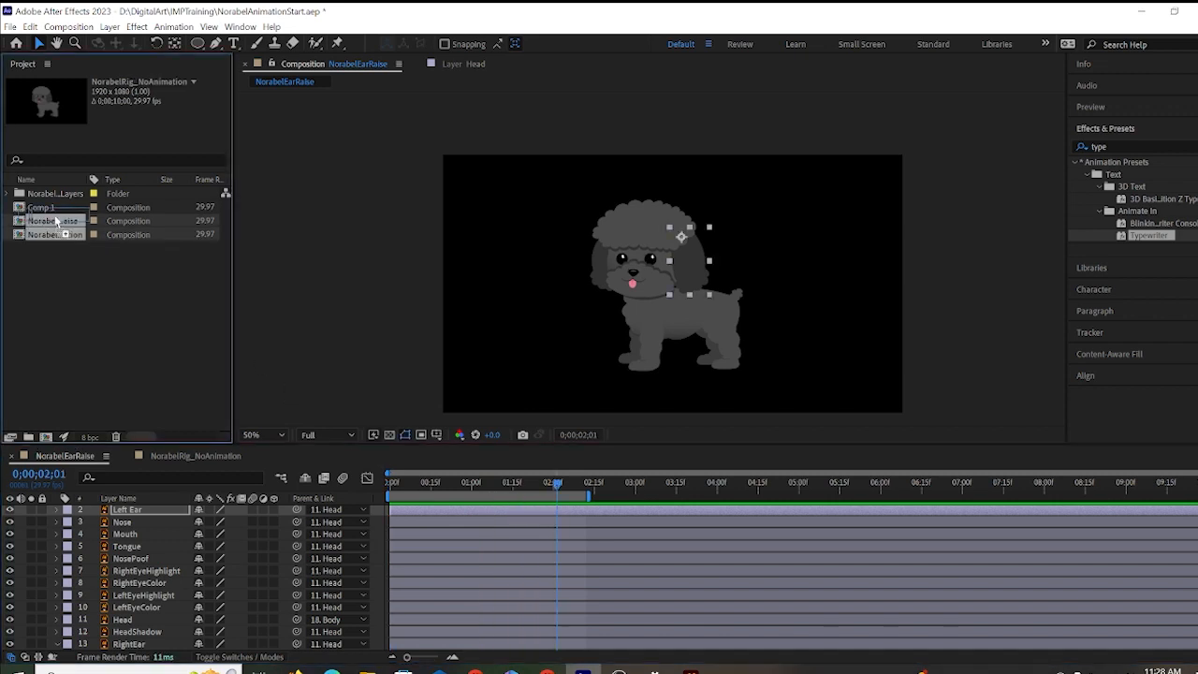
{"action": "left_click", "coordinate": [56, 235]}
{"action": "right_click", "coordinate": [56, 239]}
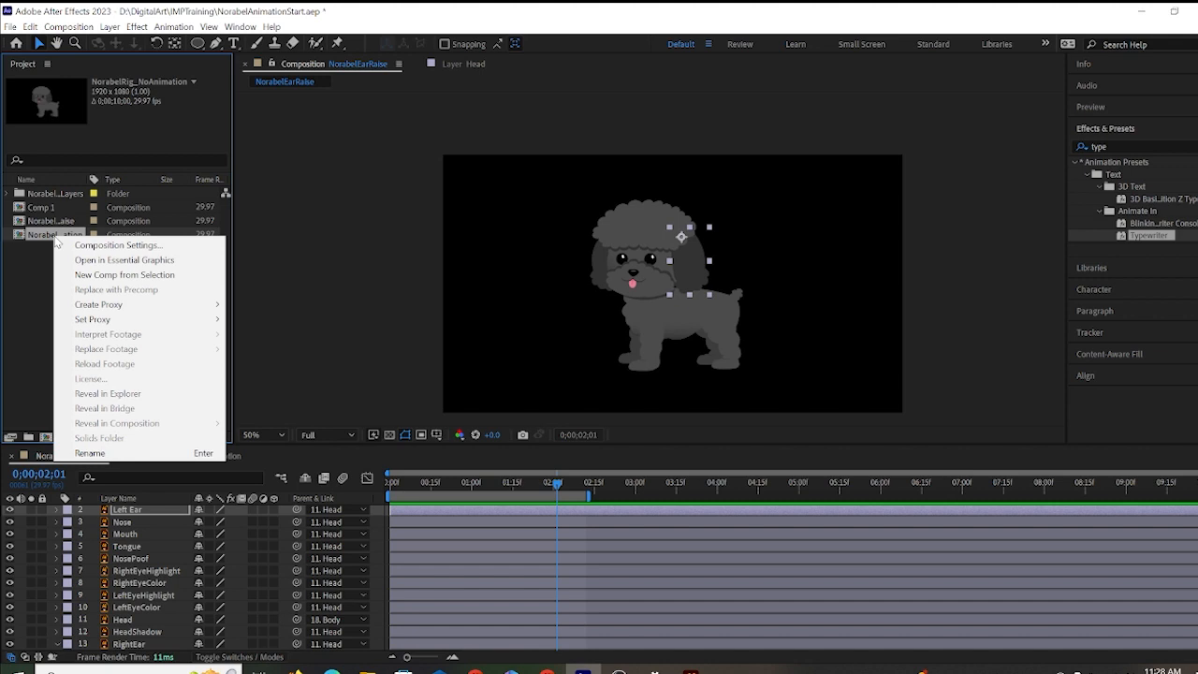
{"action": "left_click", "coordinate": [45, 239]}
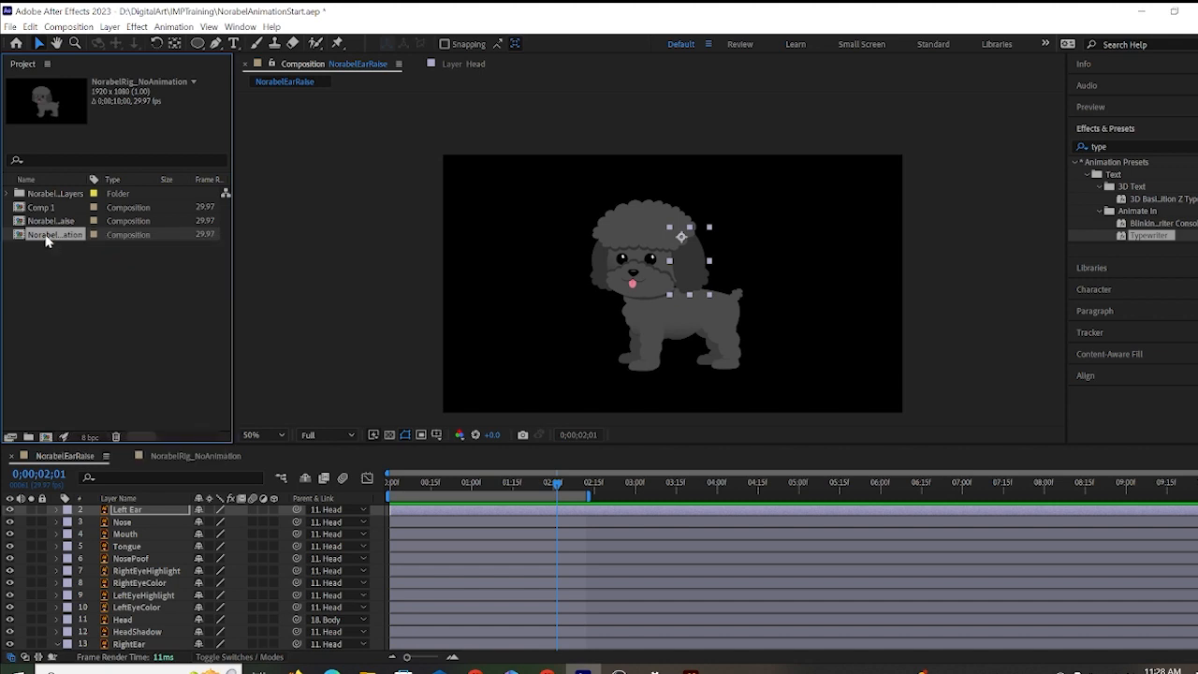
{"action": "key", "text": "ctrl+d"}
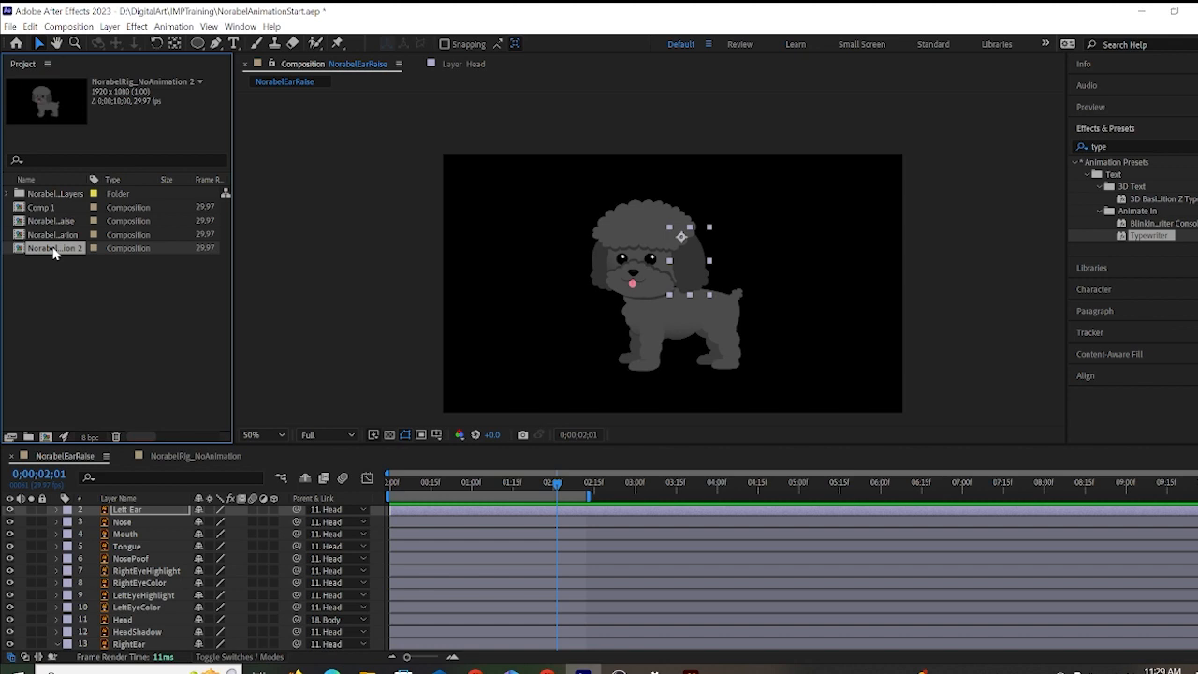
{"action": "double_click", "coordinate": [53, 249]}
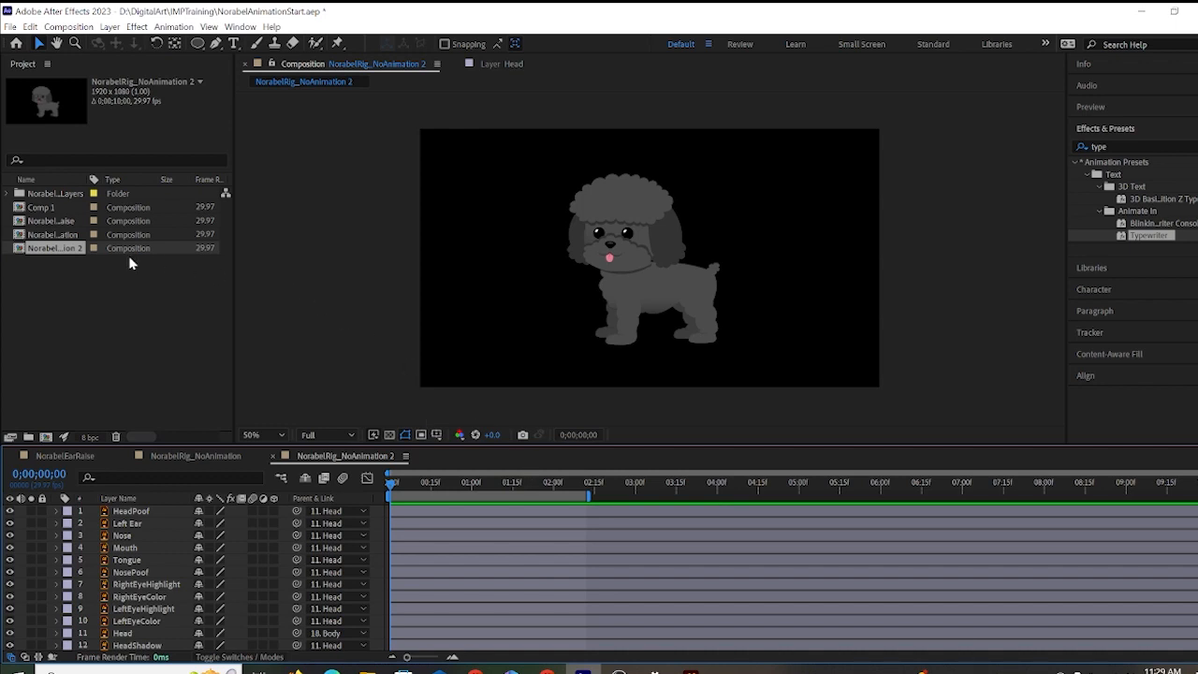
Rename the duplicated NorabelRig_NoAnimation 2 composition as Norabel_WalkCycle.
{"action": "right_click", "coordinate": [70, 250]}
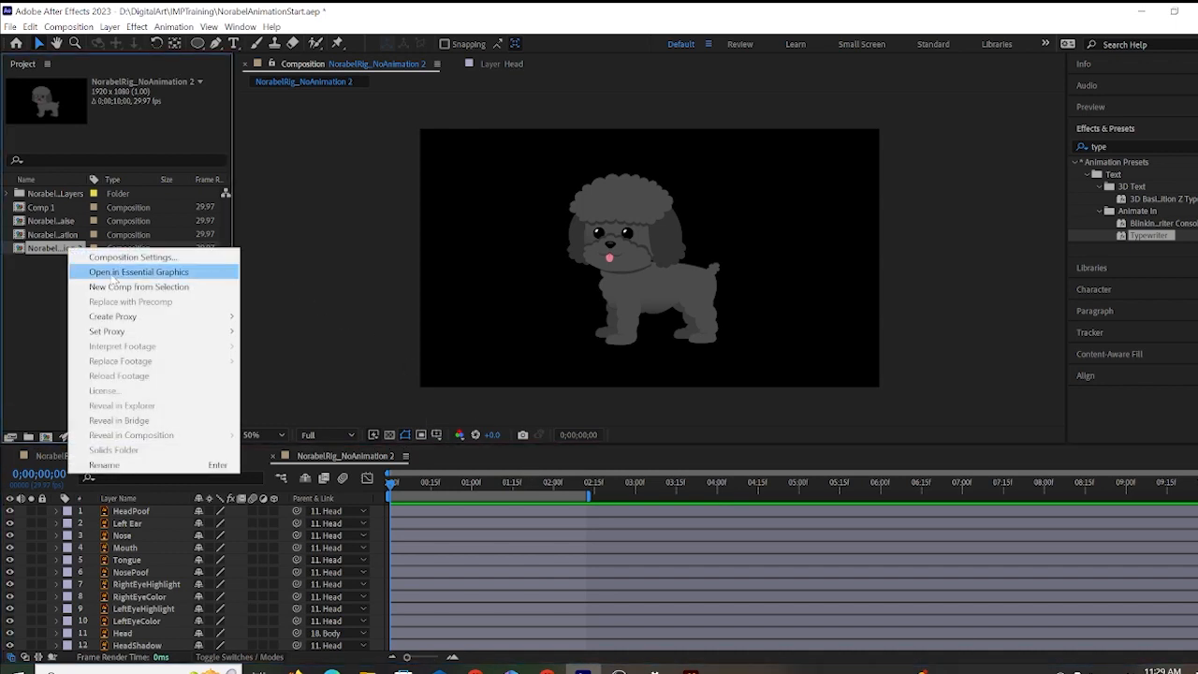
{"action": "left_click", "coordinate": [131, 465]}
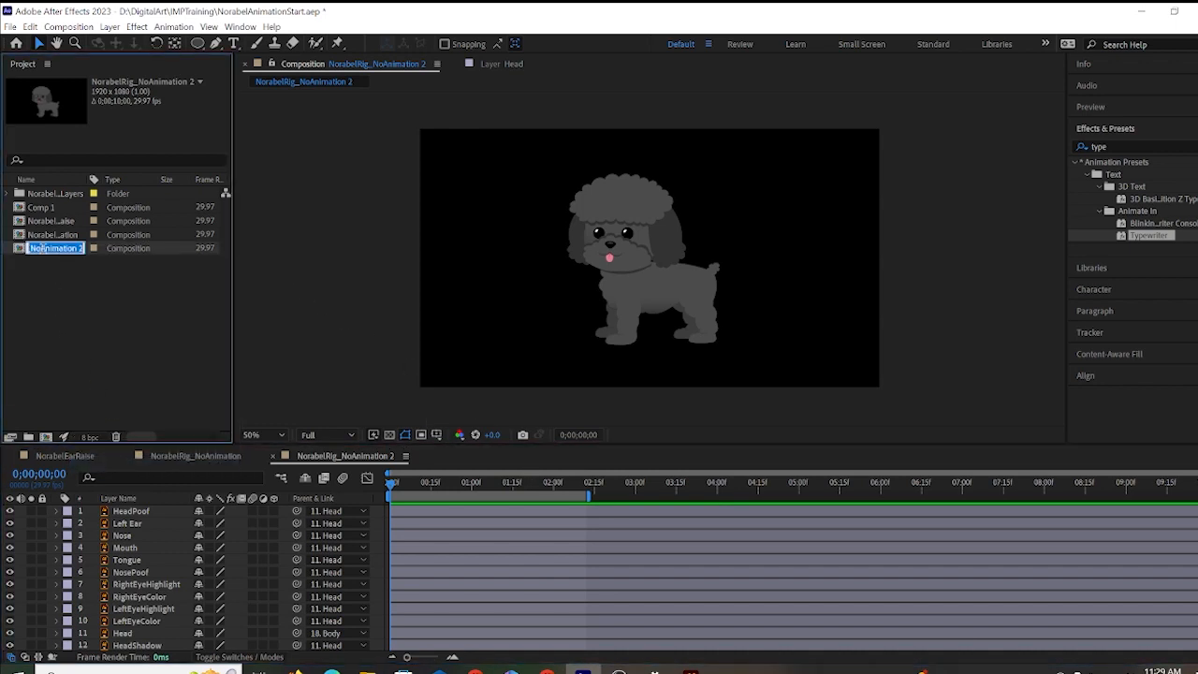
{"action": "left_click_drag", "start_coordinate": [42, 249], "coordinate": [134, 258]}
{"action": "key", "text": "BackSpace"}
{"action": "key", "text": "BackSpace"}
{"action": "key", "text": "BackSpace"}
{"action": "key", "text": "BackSpace"}
{"action": "key", "text": "BackSpace"}
{"action": "key", "text": "BackSpace"}
{"action": "key", "text": "BackSpace"}
{"action": "type", "text": "_walkCycle"}
{"action": "key", "text": "Return"}
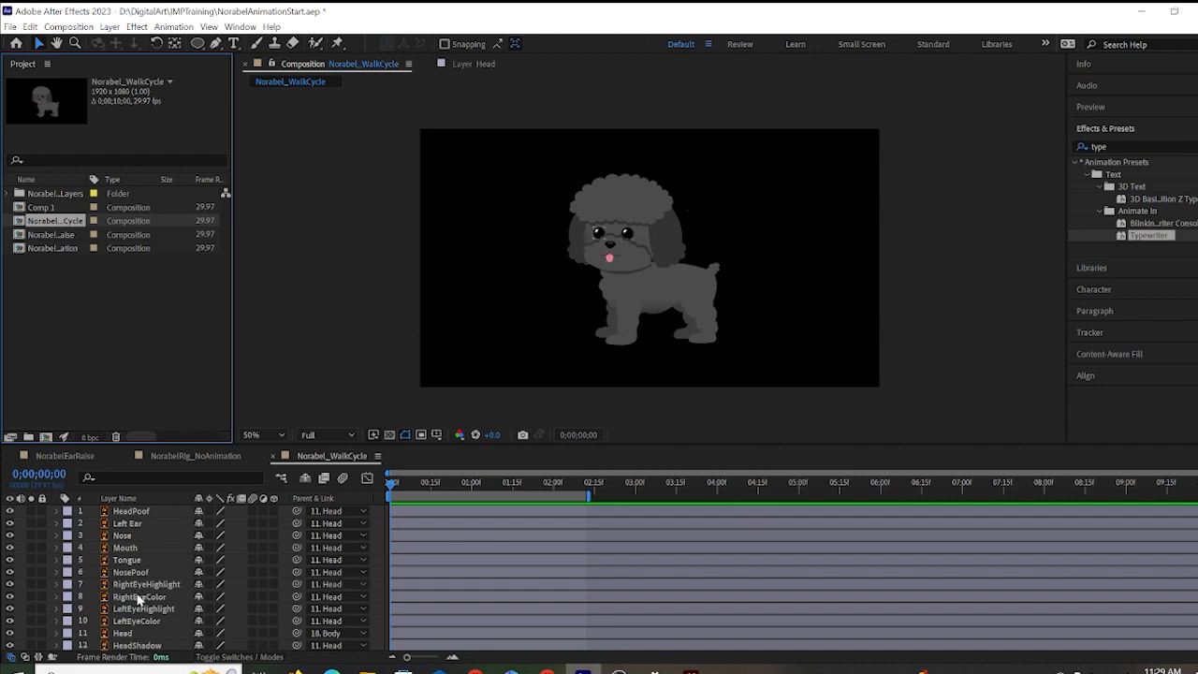
Start position keyframing on the Body layer at 0;00 and move the dog past the frame's right edge, to about 2334, 701.5.
{"action": "scroll", "coordinate": [131, 598], "scroll_direction": "down", "scroll_amount": 5}
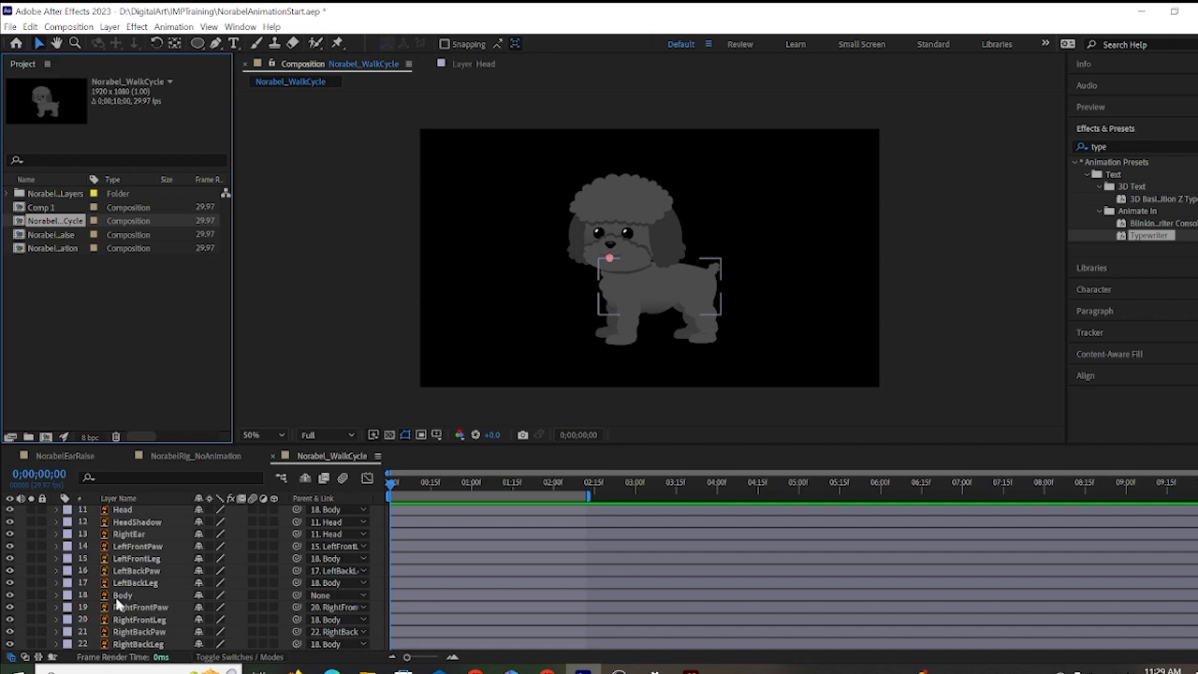
{"action": "left_click", "coordinate": [57, 596]}
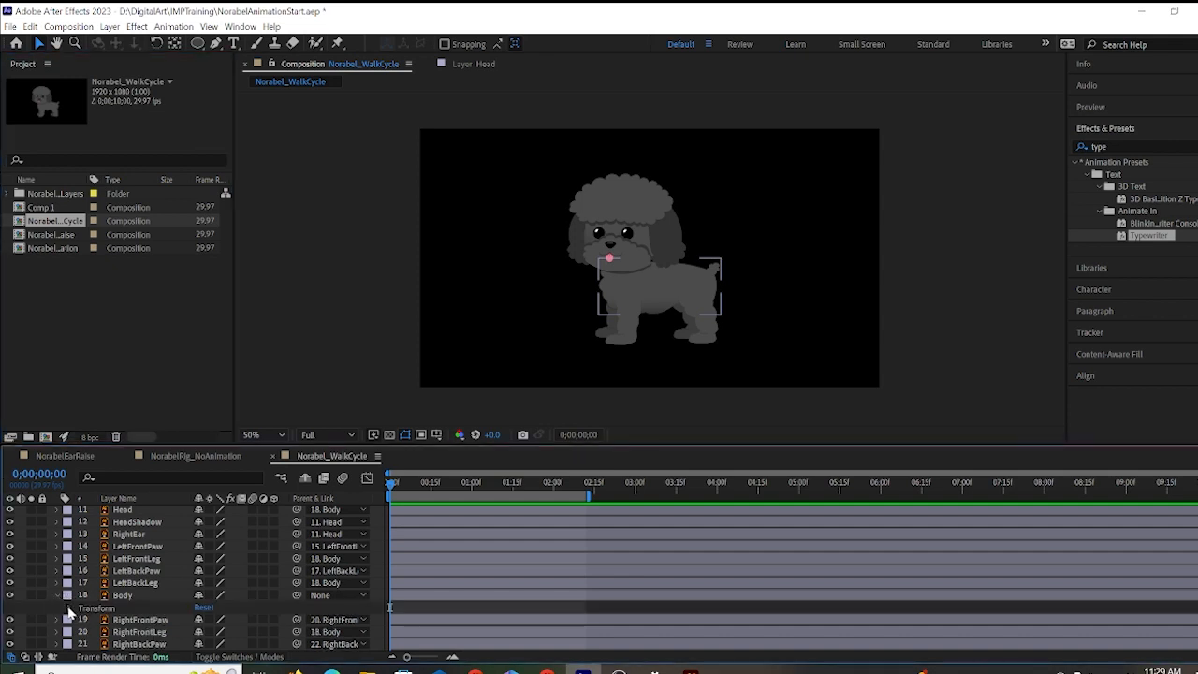
{"action": "left_click", "coordinate": [68, 608]}
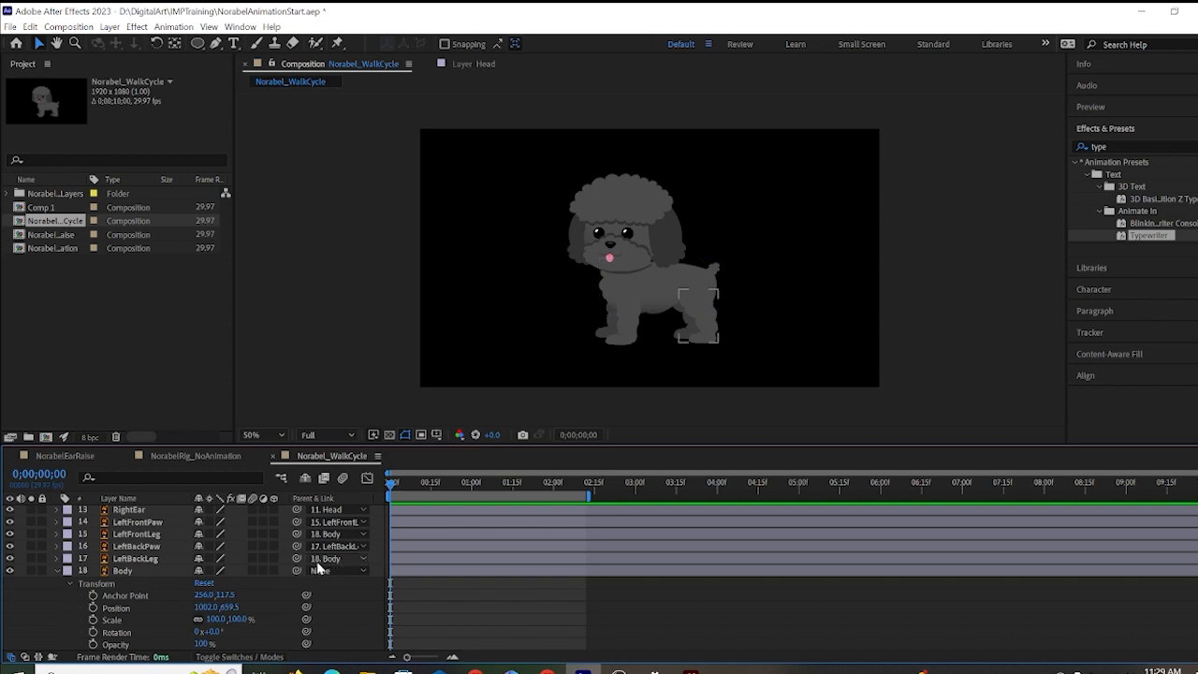
{"action": "left_click", "coordinate": [93, 608]}
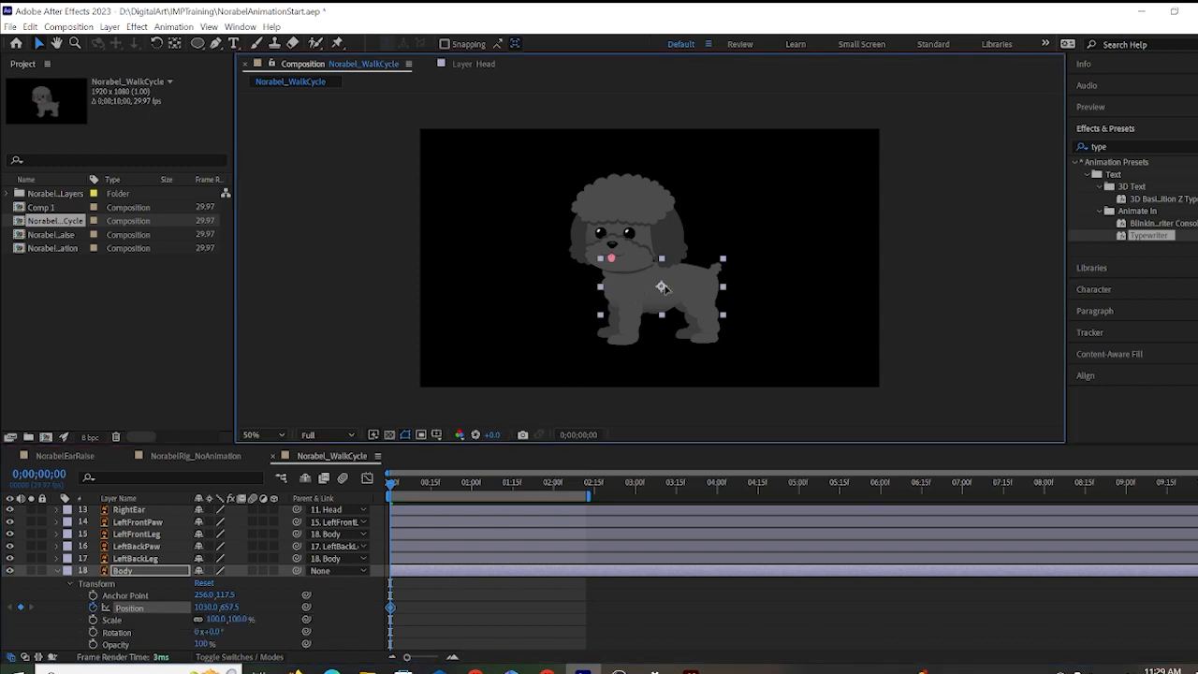
{"action": "left_click_drag", "start_coordinate": [659, 286], "coordinate": [978, 297]}
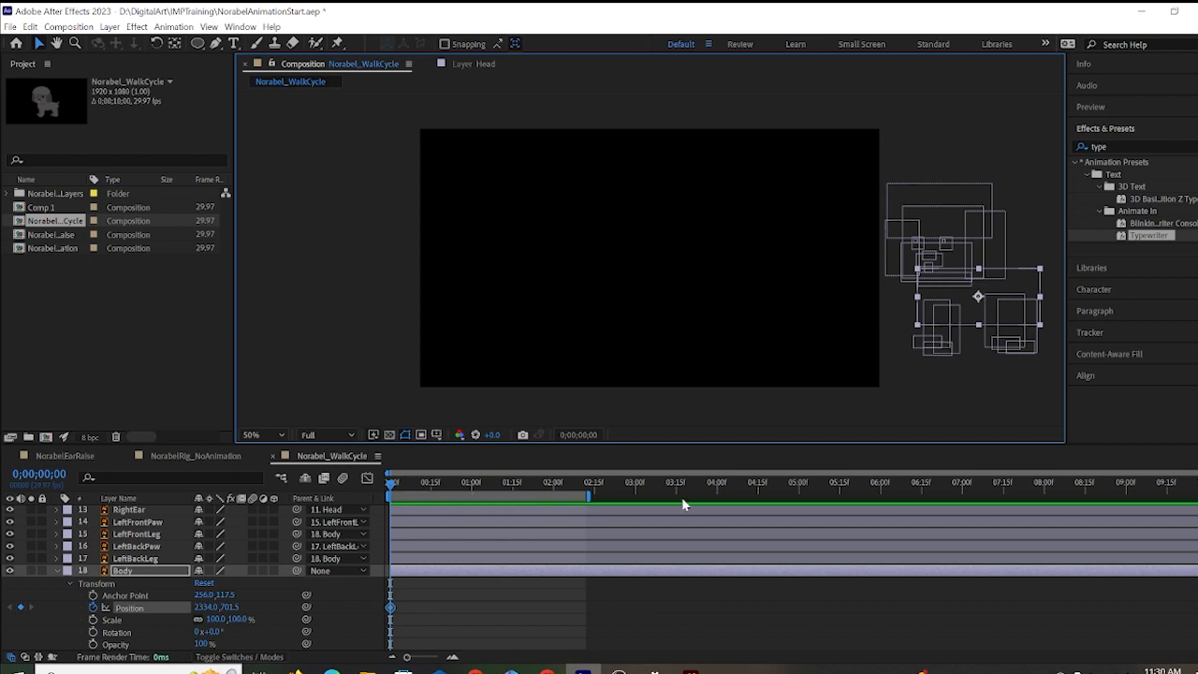
At 0;00;09;29, move the Body layer horizontally past the frame's left edge, to about -268, 701.5.
{"action": "left_click_drag", "start_coordinate": [1014, 493], "coordinate": [547, 492]}
{"action": "left_click_drag", "start_coordinate": [708, 494], "coordinate": [1193, 494]}
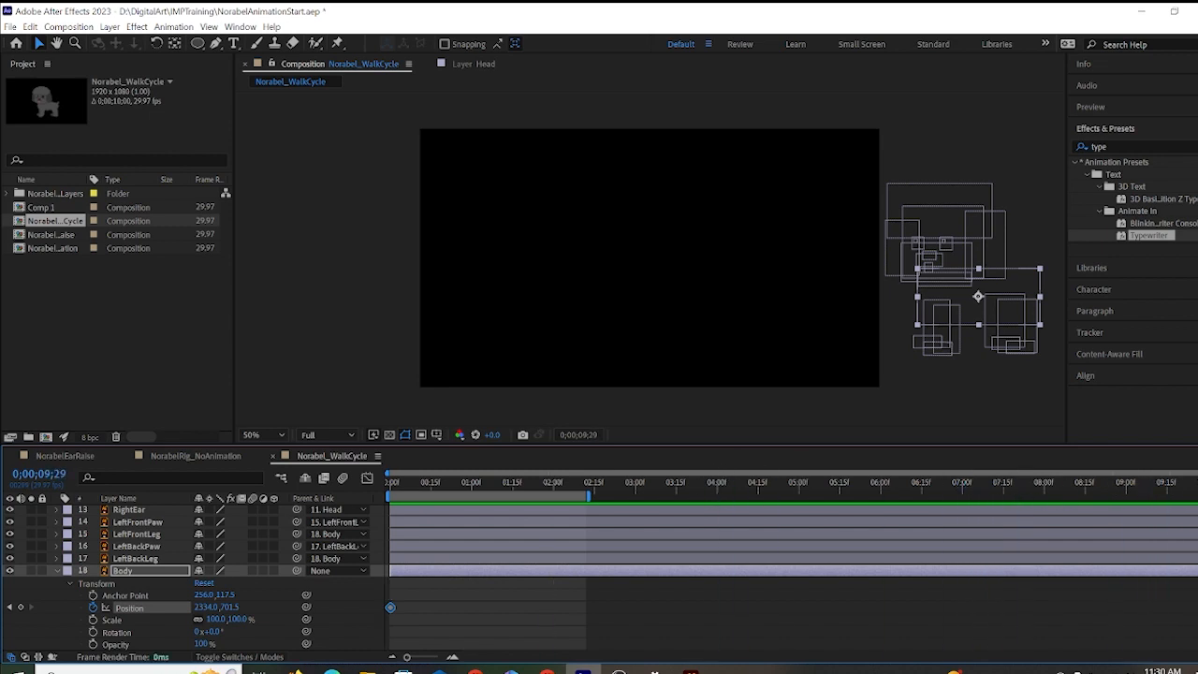
{"action": "left_click_drag", "start_coordinate": [980, 316], "coordinate": [356, 312]}
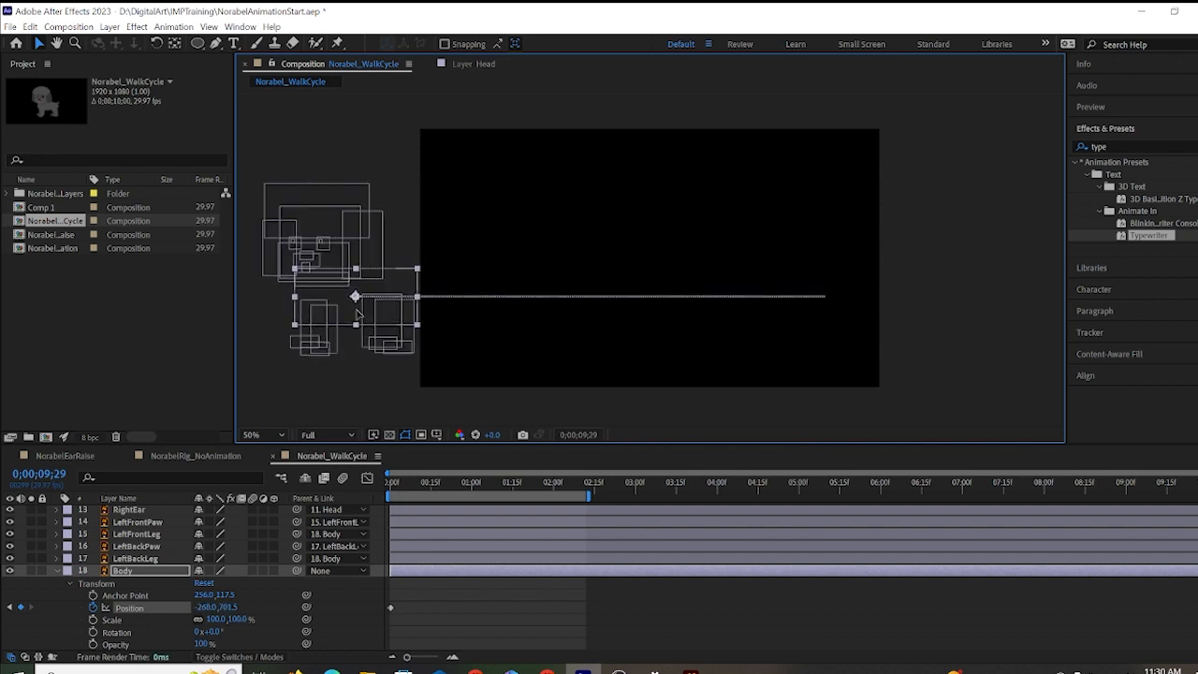
Extend the work area to the end of the composition and preview the dog's movement across the frame from the start.
{"action": "left_click_drag", "start_coordinate": [604, 484], "coordinate": [243, 483]}
{"action": "key", "text": "space"}
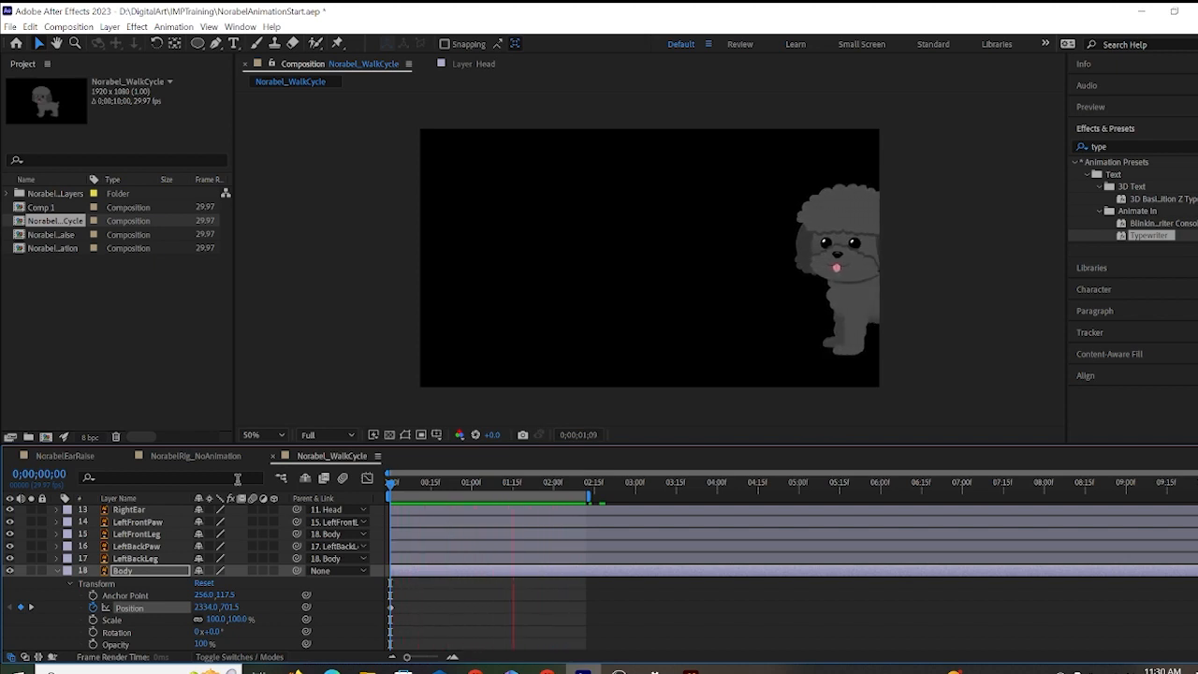
{"action": "key", "text": "space"}
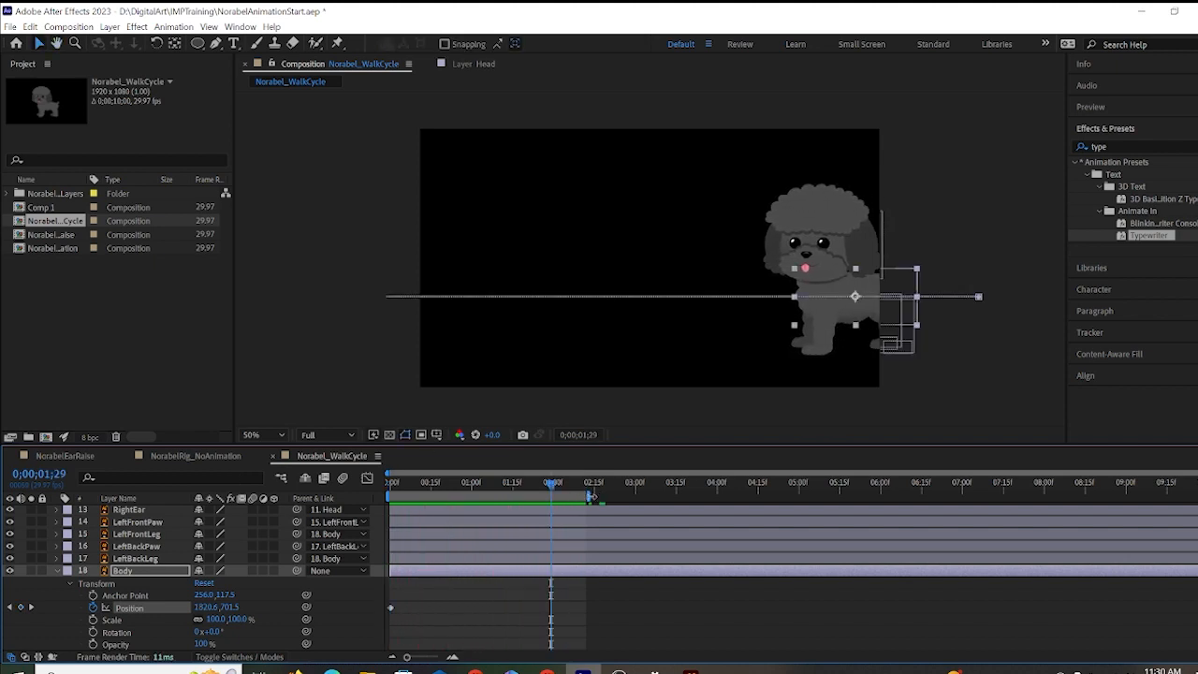
{"action": "left_click_drag", "start_coordinate": [590, 496], "coordinate": [1197, 494]}
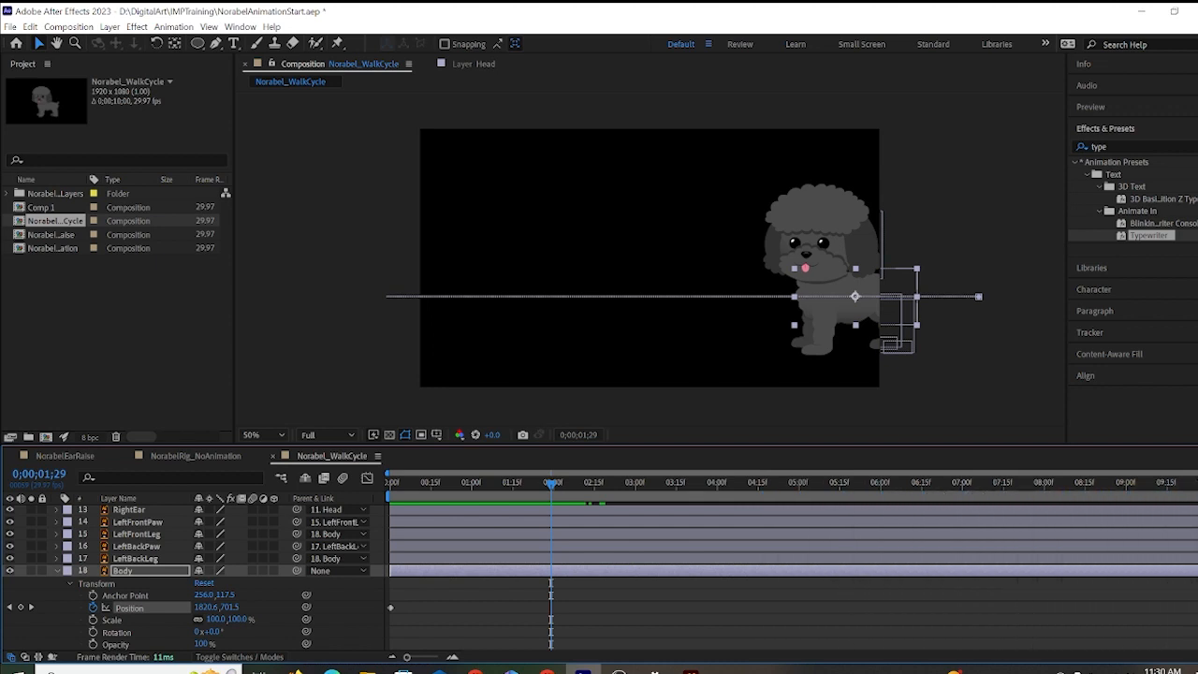
{"action": "left_click_drag", "start_coordinate": [554, 484], "coordinate": [382, 486]}
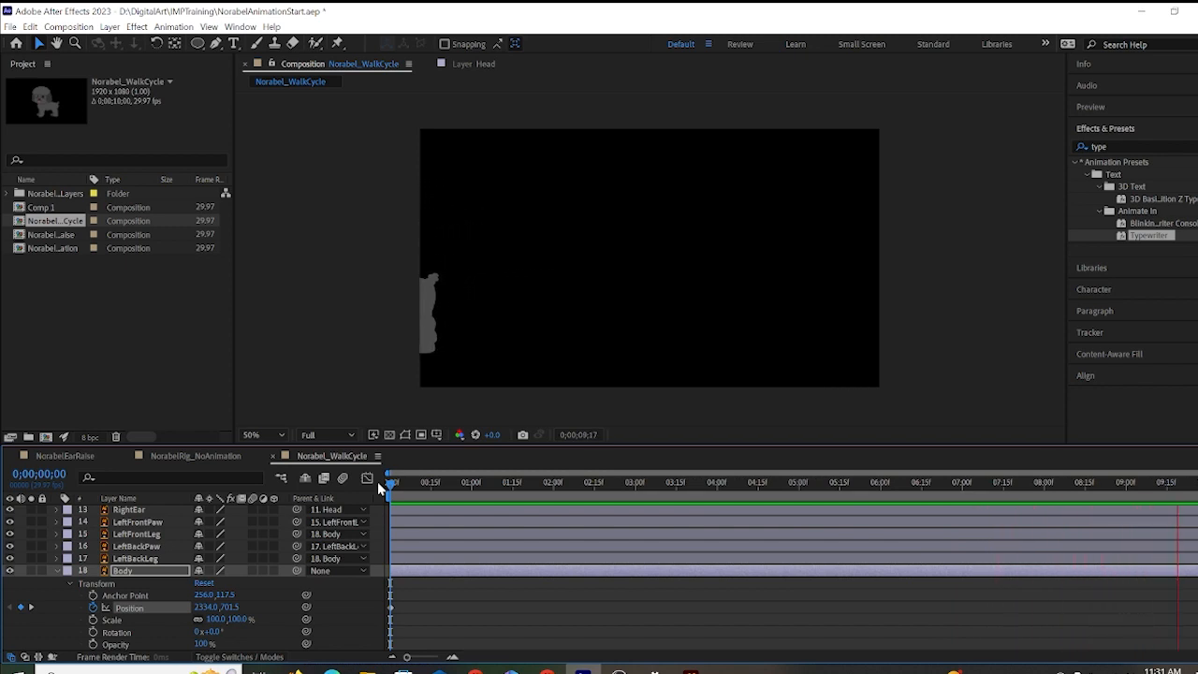
Try moving the Body layer up at 0;00;00;09, to about 2229.7, 647.5, and undo the move.
{"action": "key", "text": "space"}
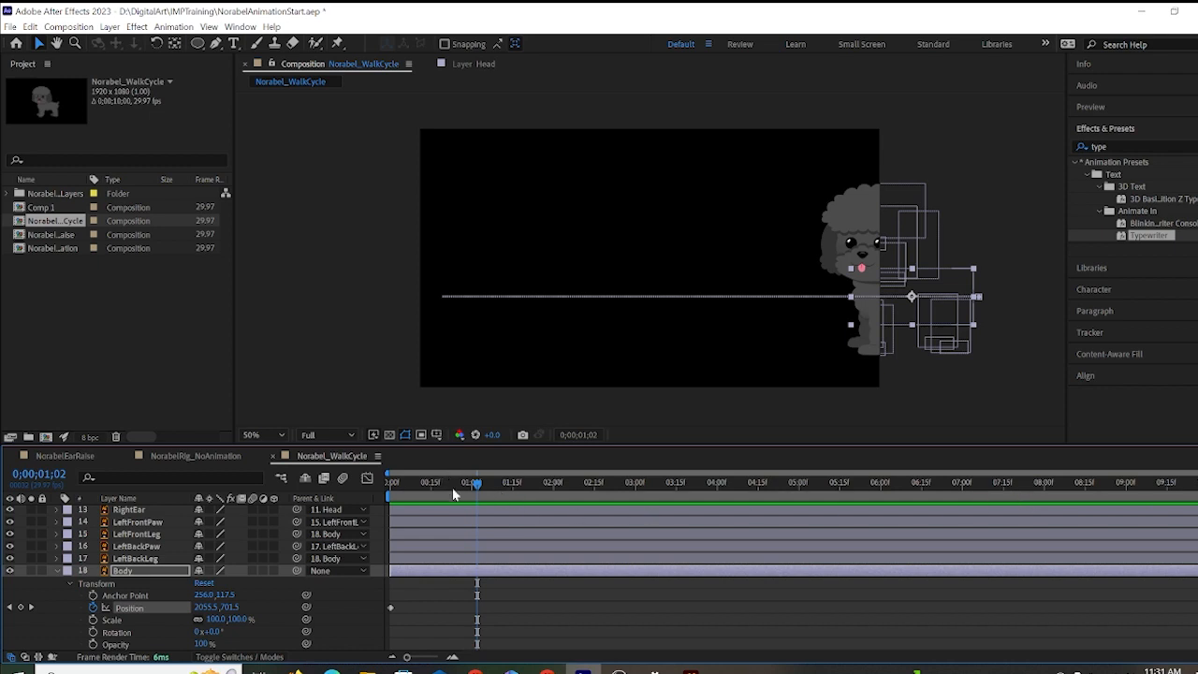
{"action": "left_click_drag", "start_coordinate": [451, 479], "coordinate": [413, 491]}
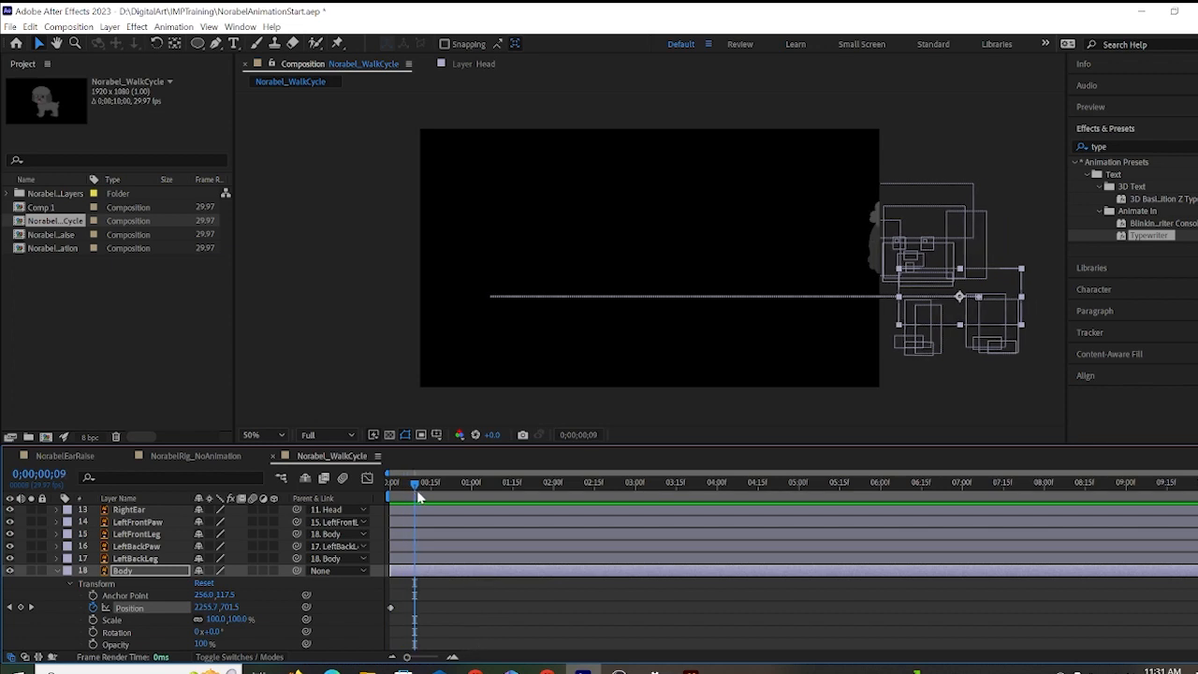
{"action": "left_click_drag", "start_coordinate": [949, 296], "coordinate": [943, 283]}
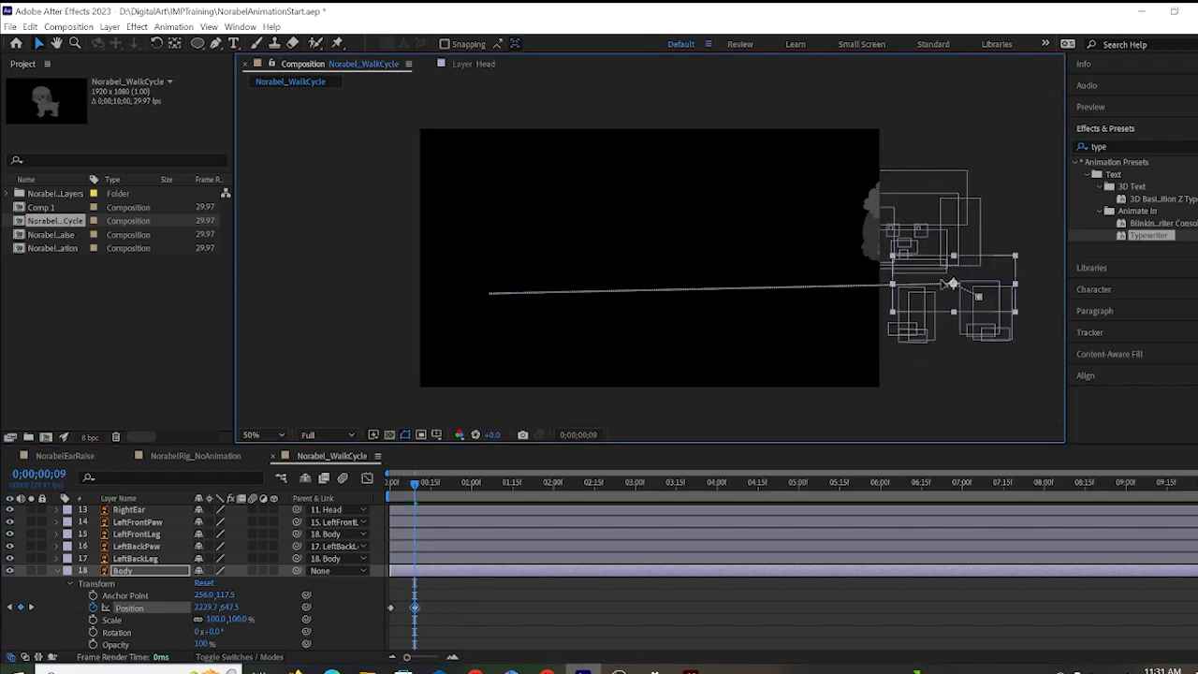
{"action": "key", "text": "ctrl+z"}
{"action": "key", "text": "ctrl+z"}
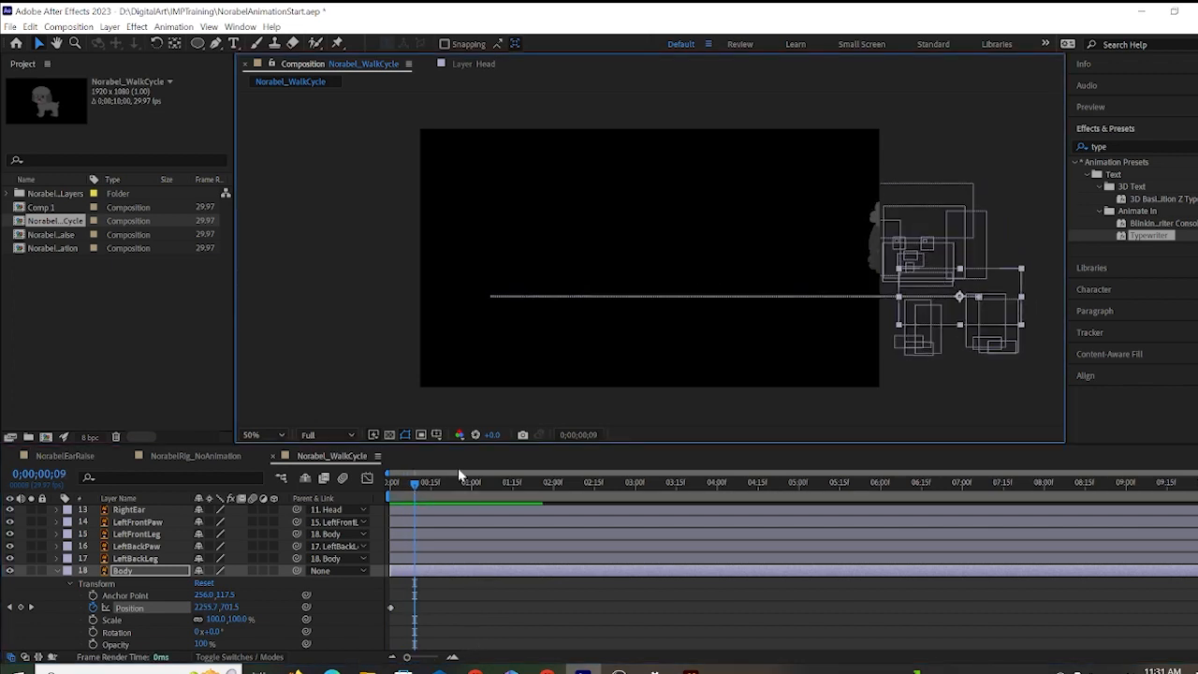
Add position keyframes to the Body layer at 0;00;00;29, 0;00;02;00, 0;00;03;00 and 0;00;04;00, keeping its existing path.
{"action": "left_click", "coordinate": [434, 492]}
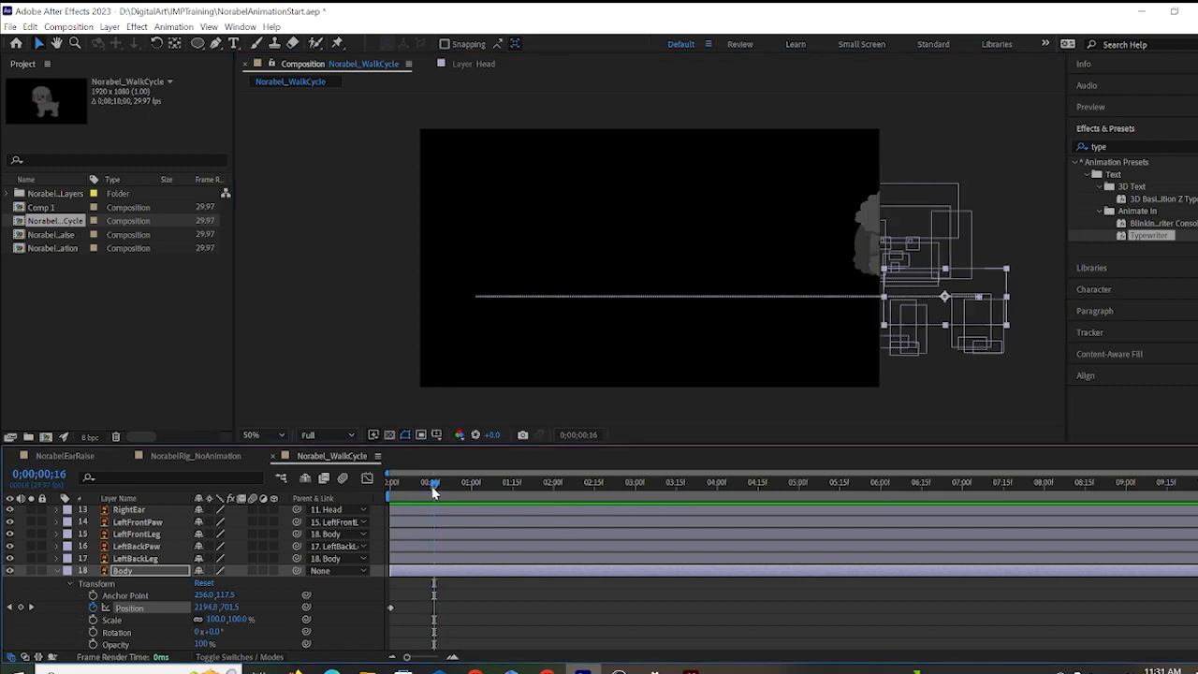
{"action": "left_click", "coordinate": [429, 485]}
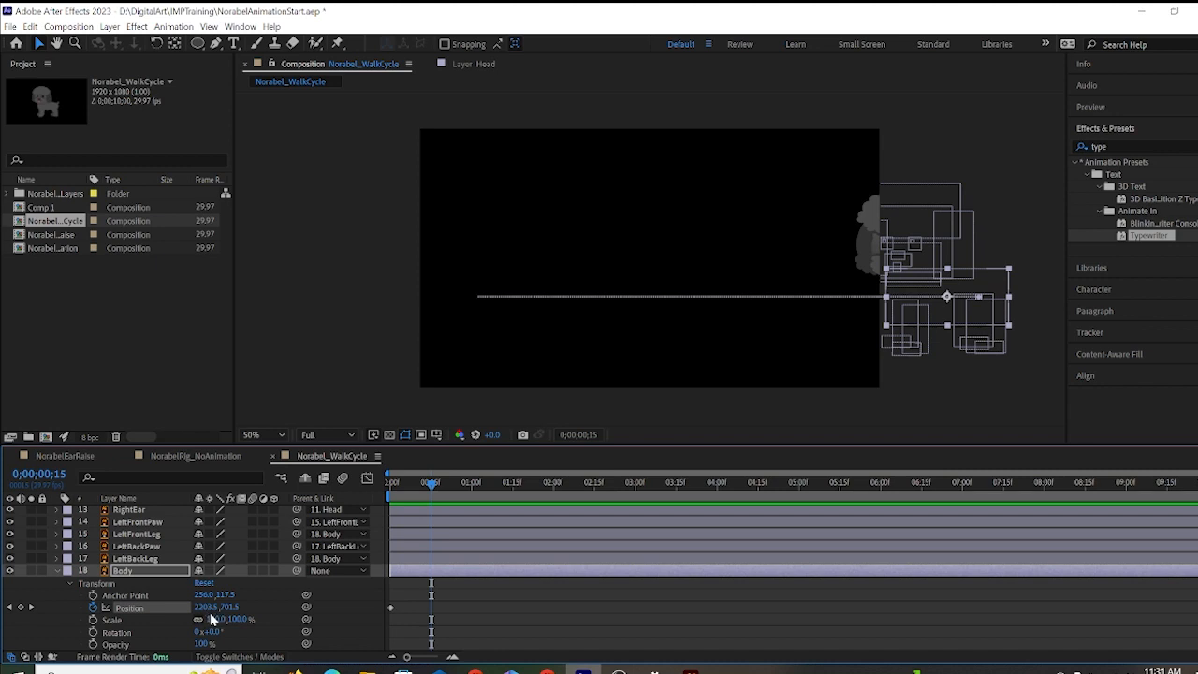
{"action": "left_click", "coordinate": [474, 487]}
{"action": "left_click_drag", "start_coordinate": [474, 485], "coordinate": [471, 491]}
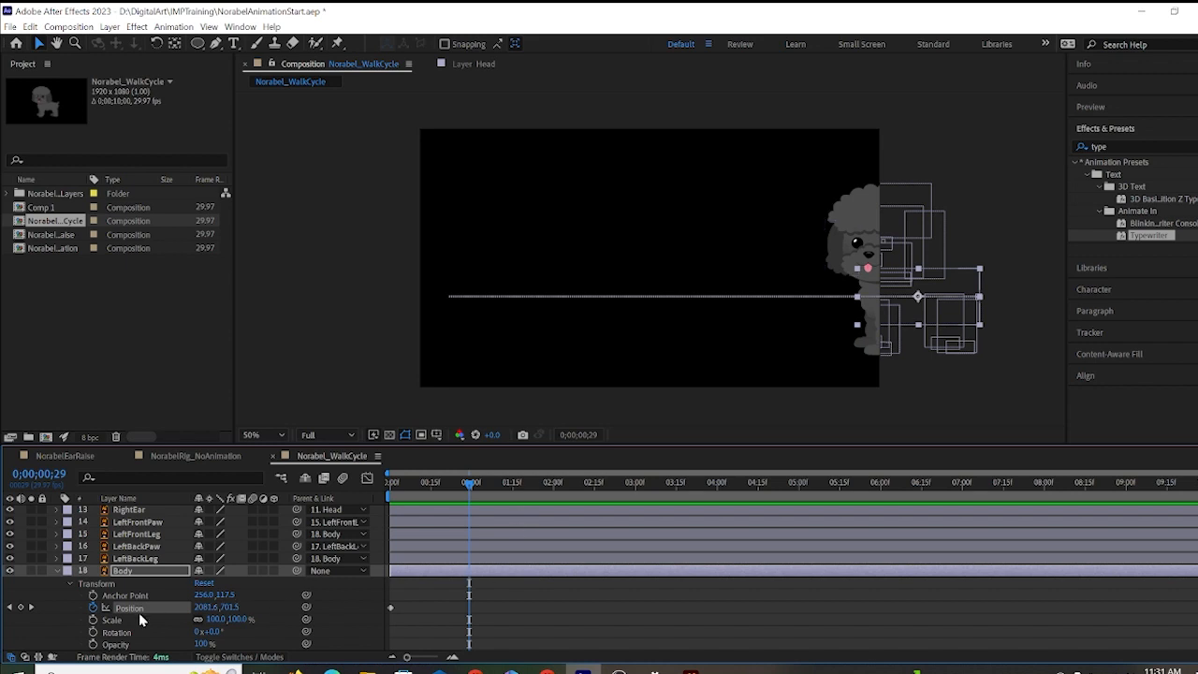
{"action": "left_click", "coordinate": [20, 607]}
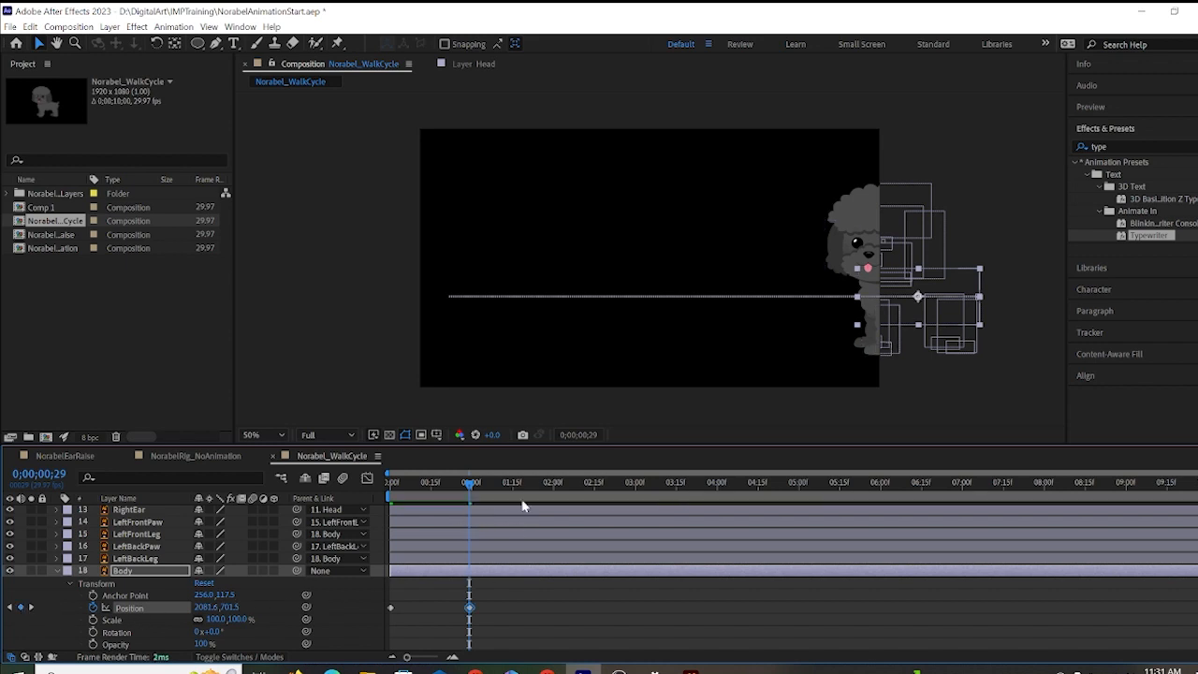
{"action": "left_click", "coordinate": [553, 485]}
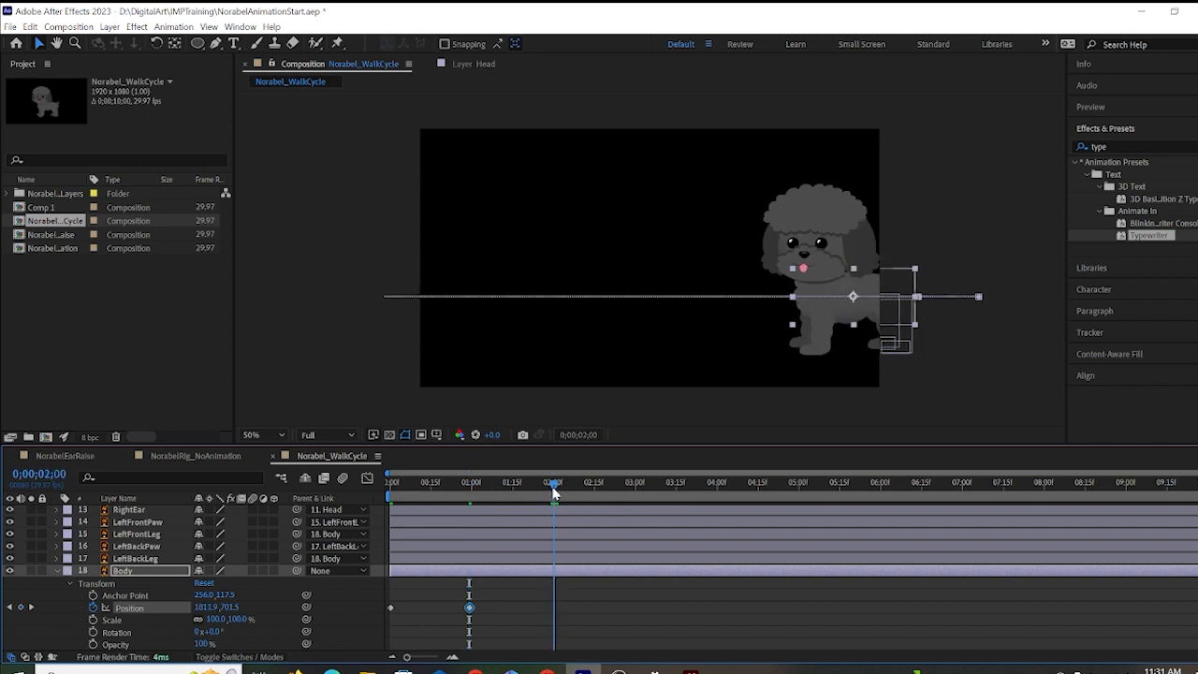
{"action": "left_click", "coordinate": [21, 607]}
{"action": "left_click", "coordinate": [636, 494]}
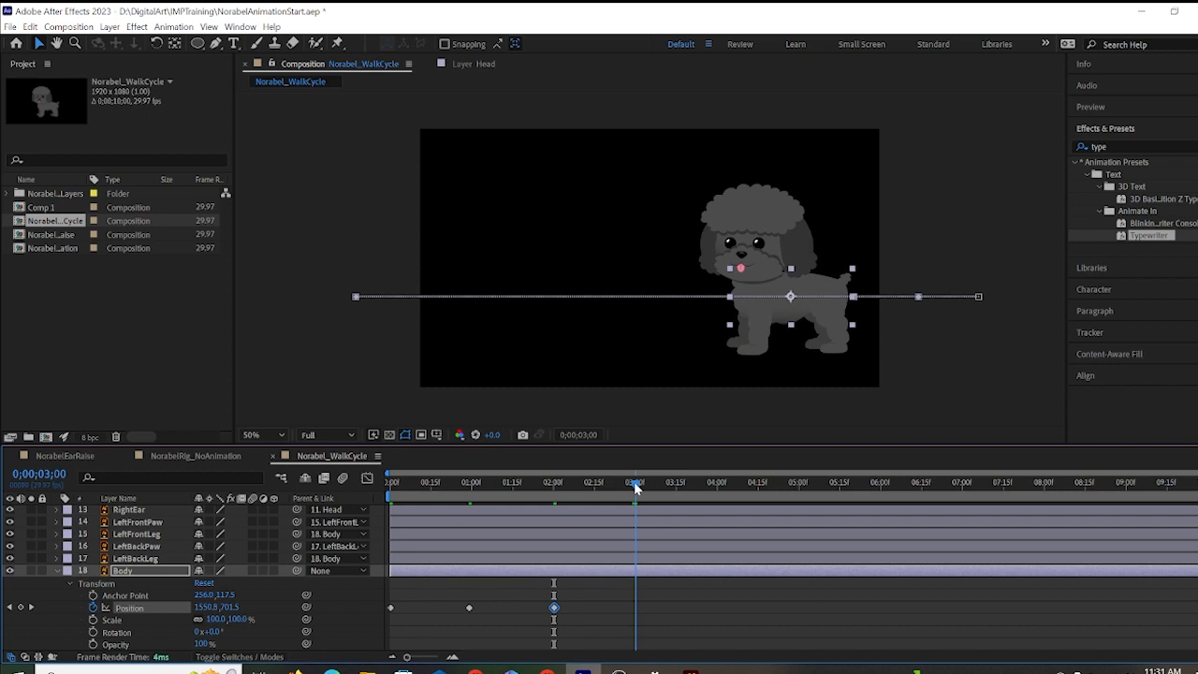
{"action": "left_click", "coordinate": [21, 606]}
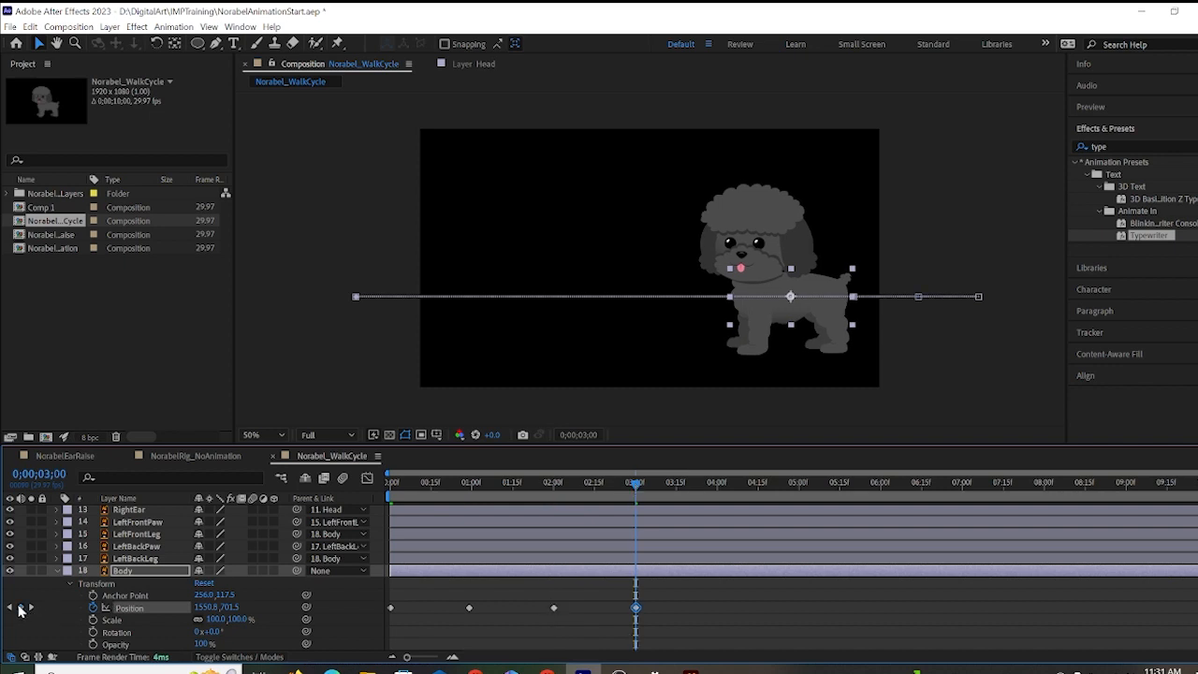
{"action": "left_click", "coordinate": [718, 493]}
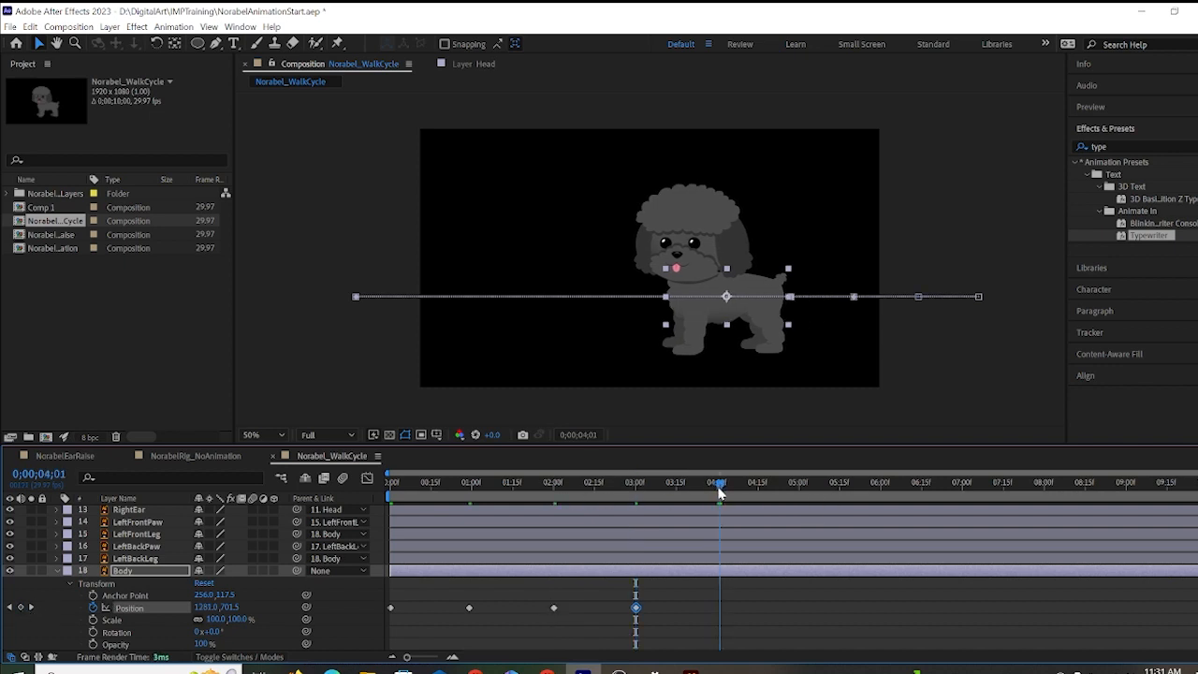
{"action": "left_click", "coordinate": [21, 606]}
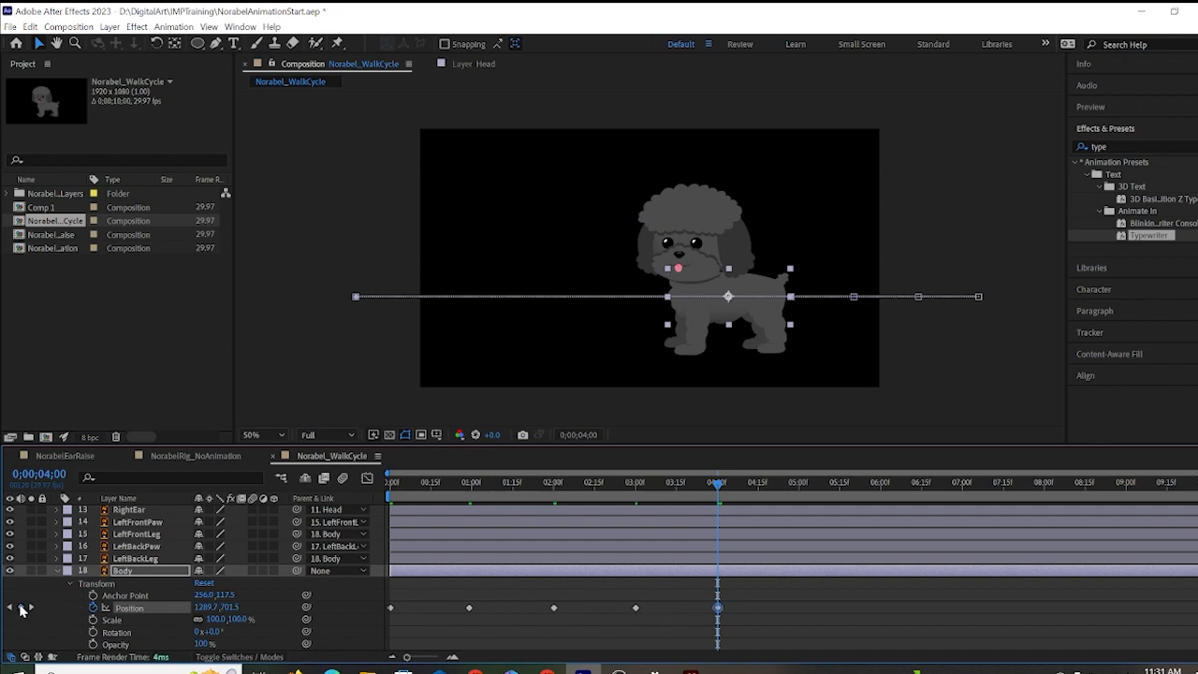
Add Body position keyframes along the existing path at every full second from 0;00;05;00 to 0;00;09;00.
{"action": "left_click", "coordinate": [800, 486]}
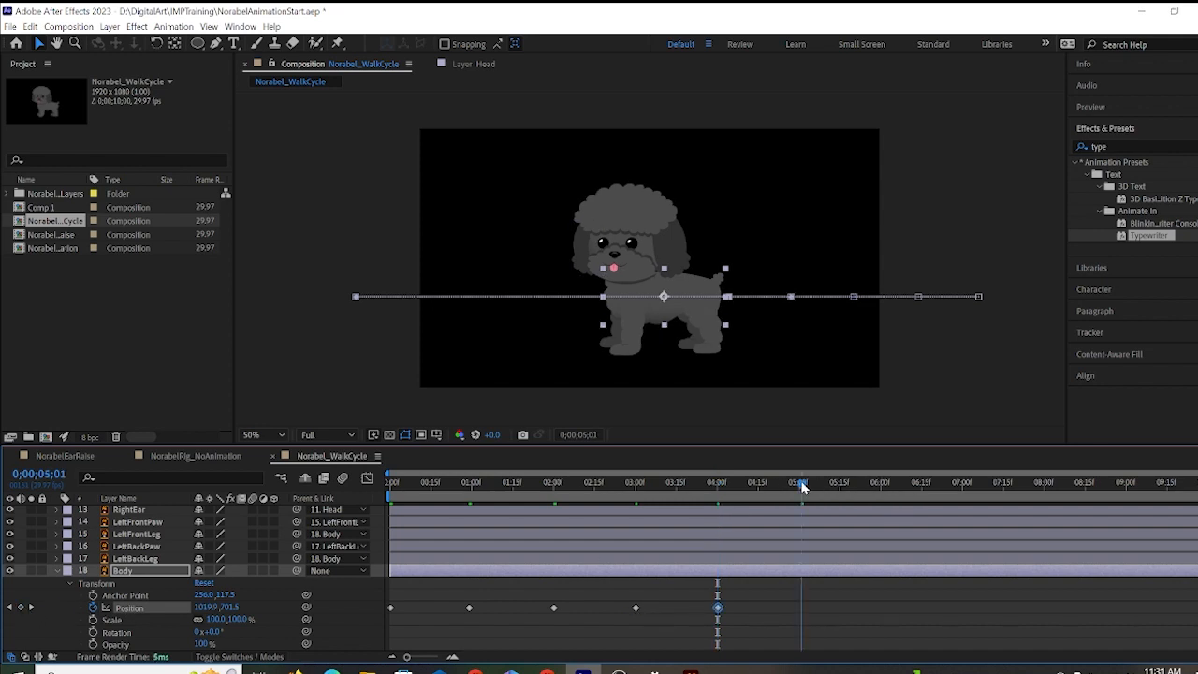
{"action": "left_click", "coordinate": [20, 606]}
{"action": "left_click", "coordinate": [879, 485]}
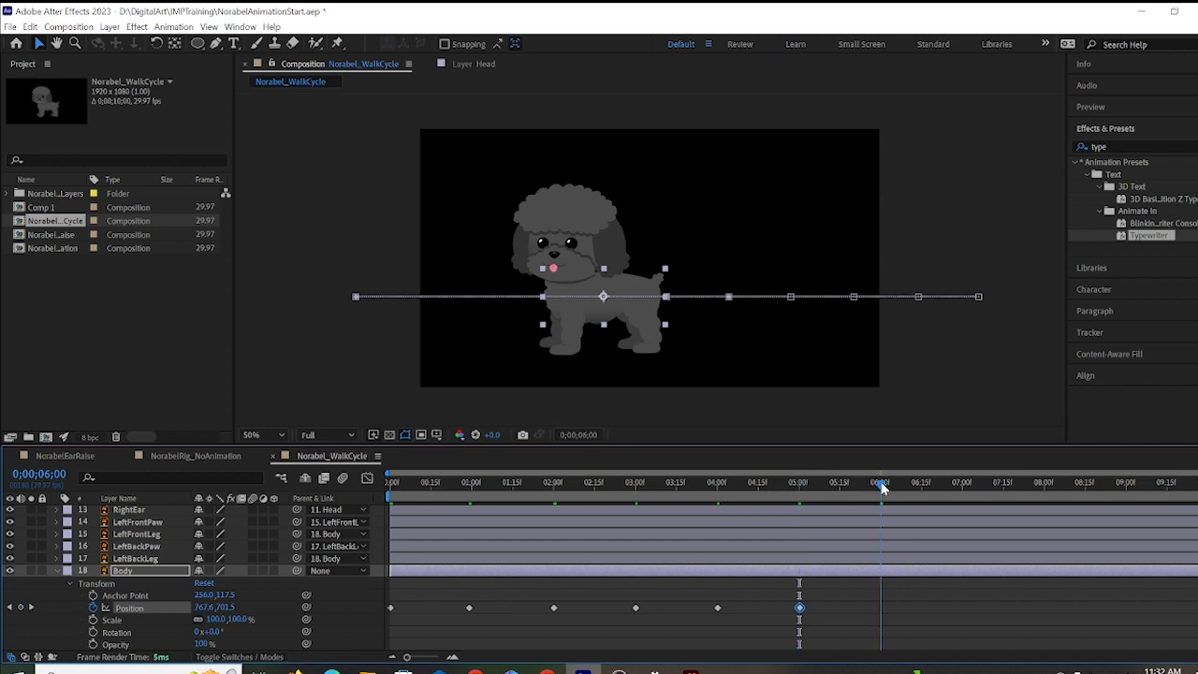
{"action": "left_click", "coordinate": [20, 606]}
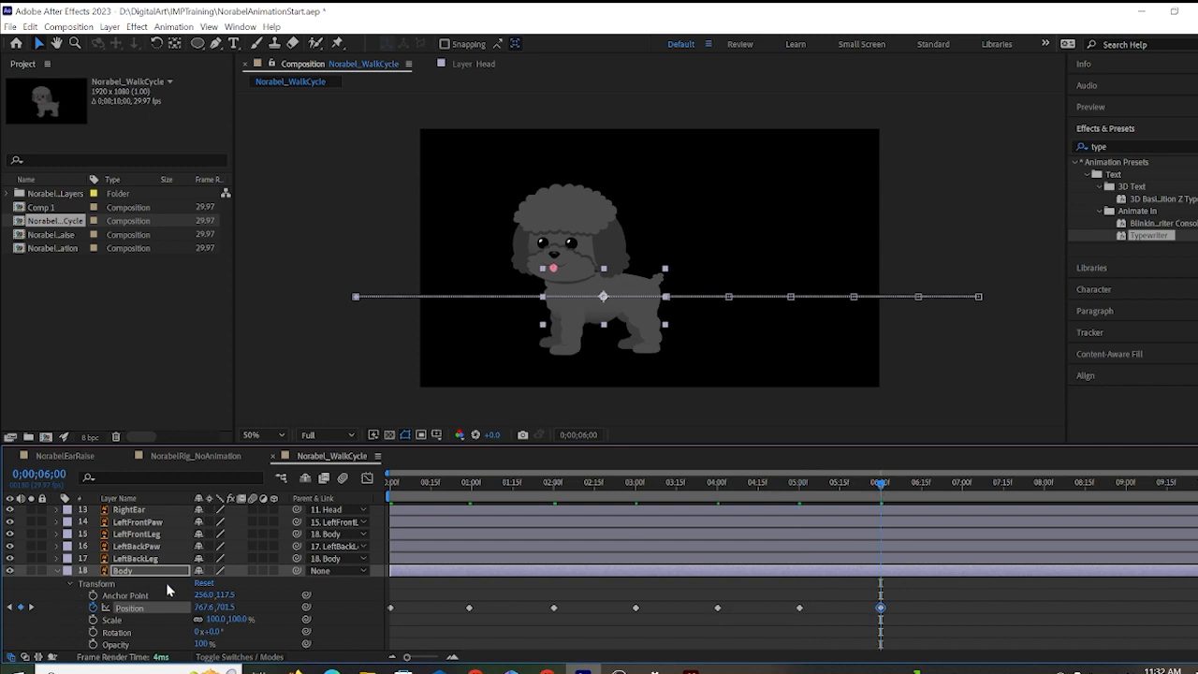
{"action": "left_click", "coordinate": [961, 484]}
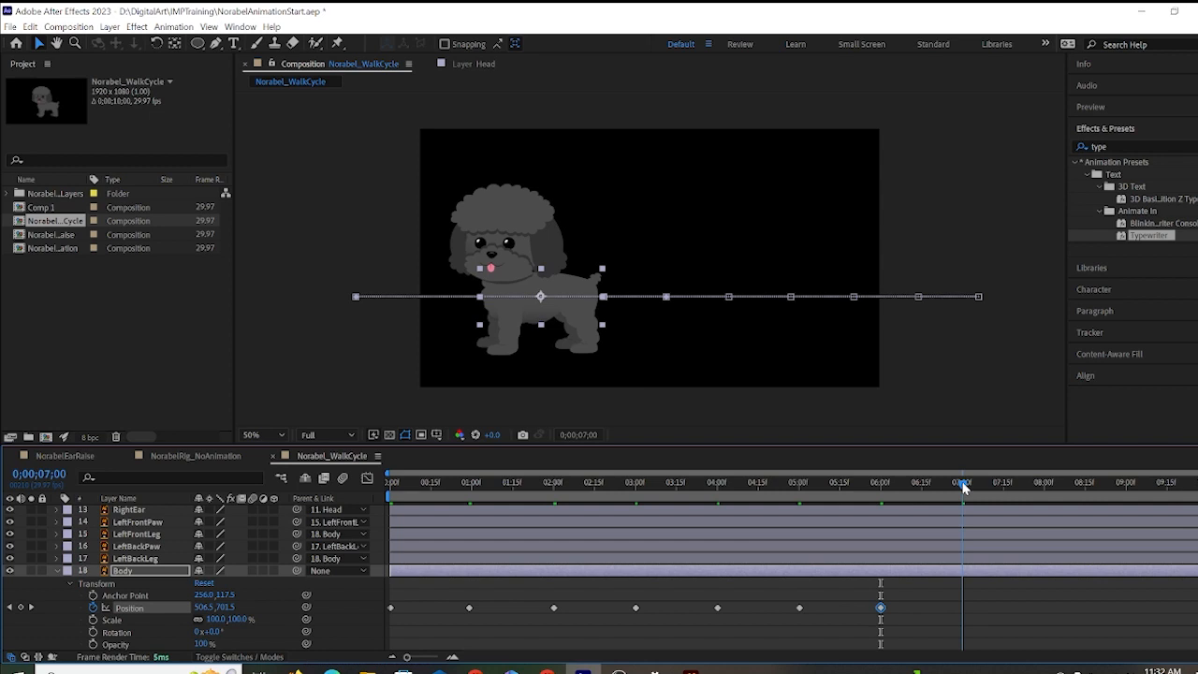
{"action": "left_click", "coordinate": [21, 607]}
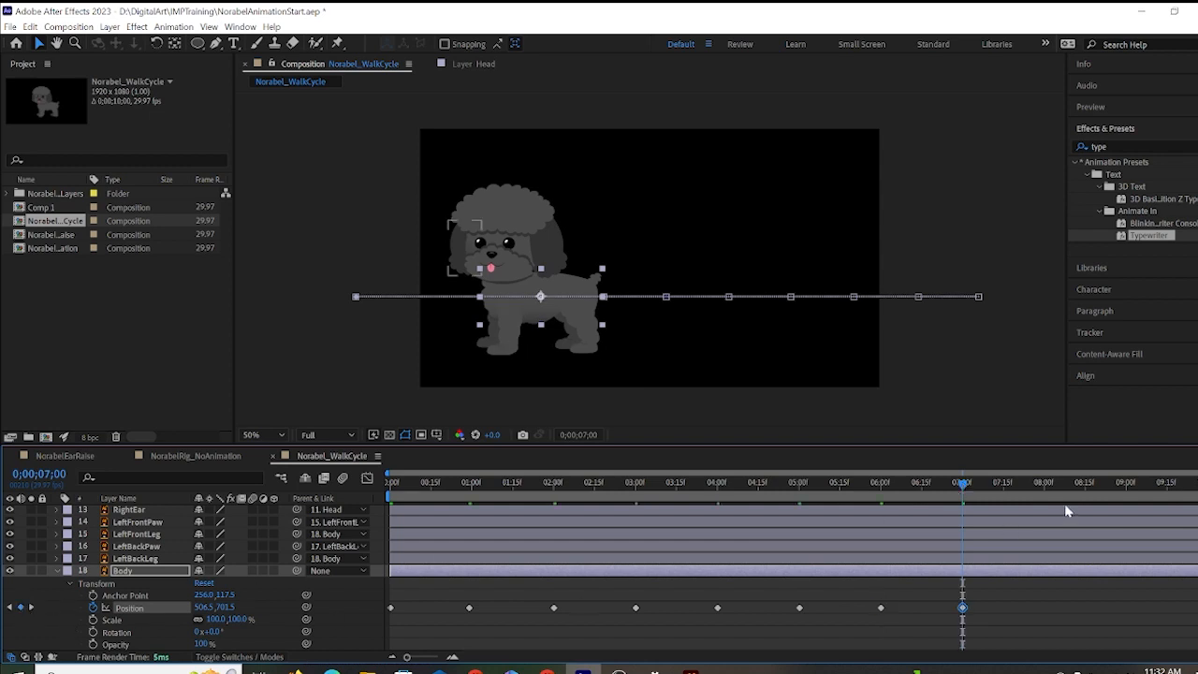
{"action": "left_click", "coordinate": [1043, 485]}
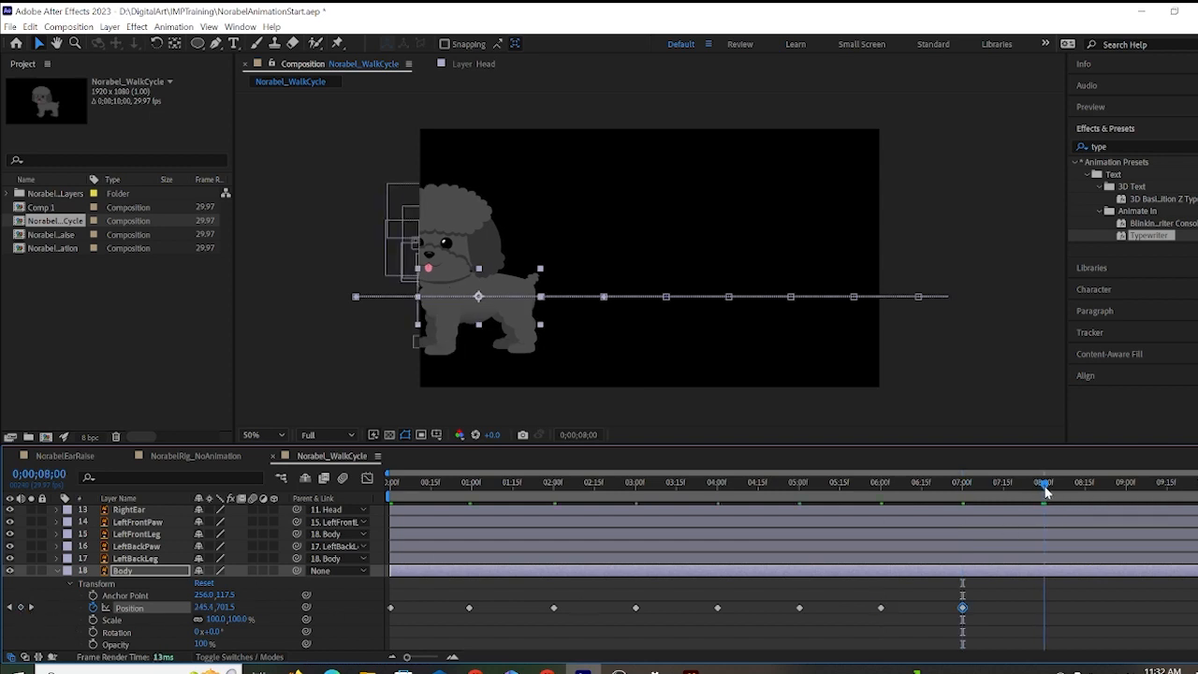
{"action": "left_click", "coordinate": [21, 607]}
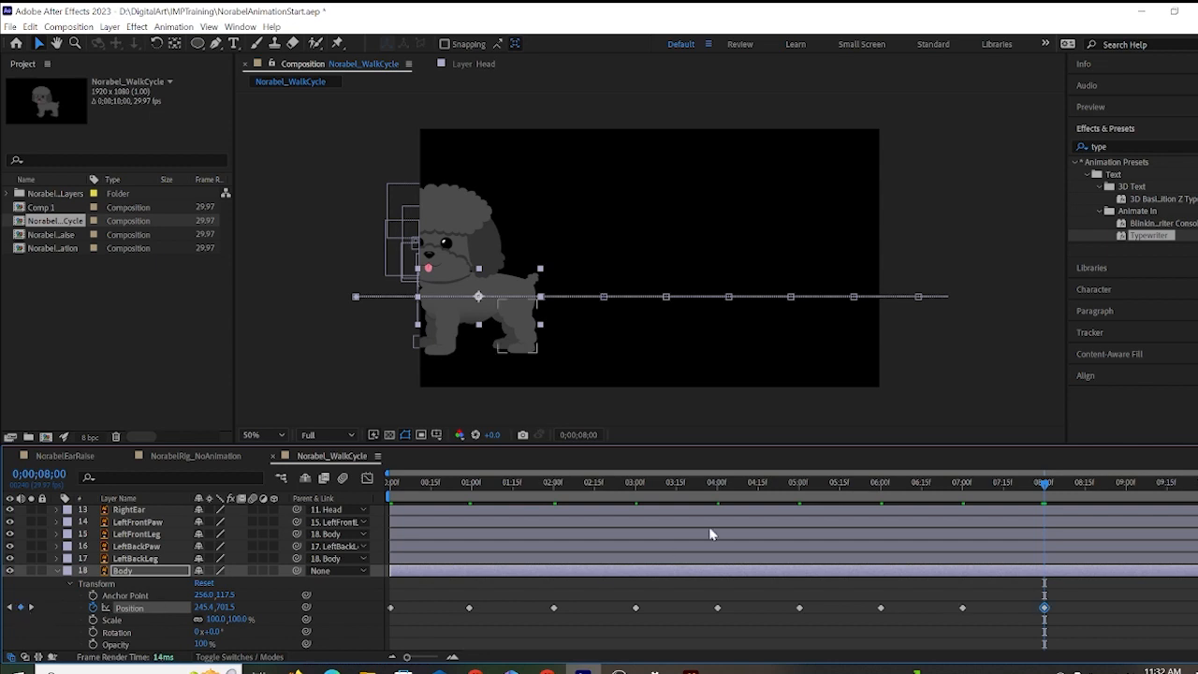
{"action": "left_click", "coordinate": [1124, 494]}
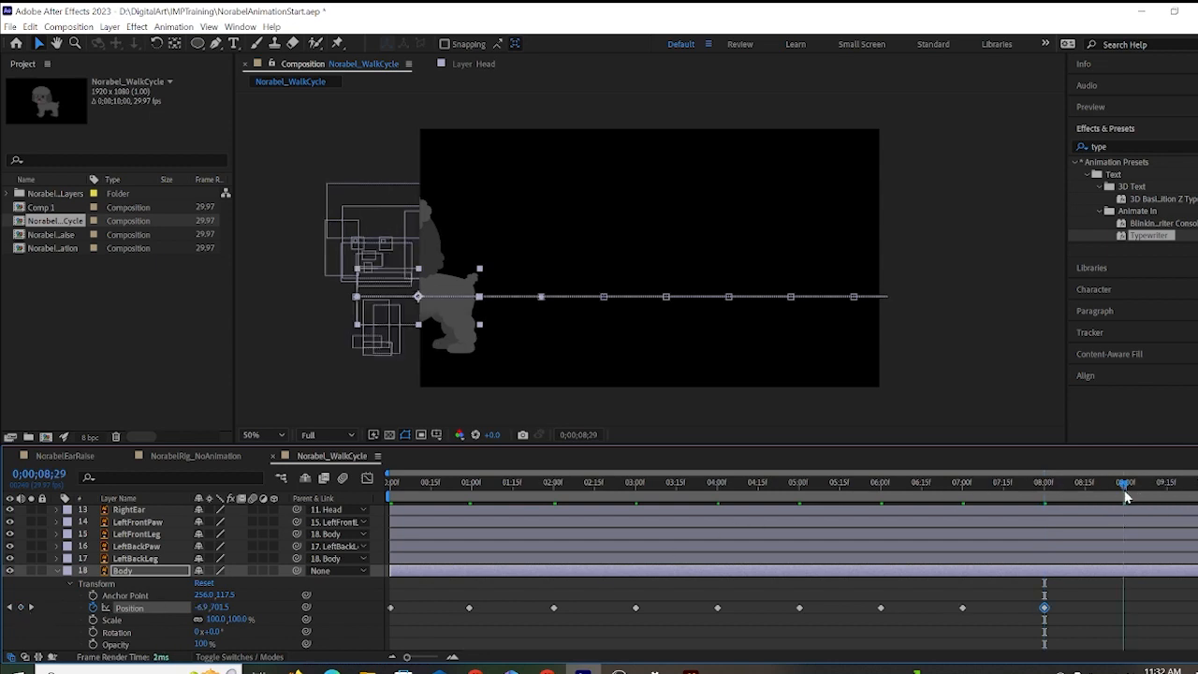
{"action": "left_click", "coordinate": [1126, 496]}
{"action": "left_click", "coordinate": [21, 608]}
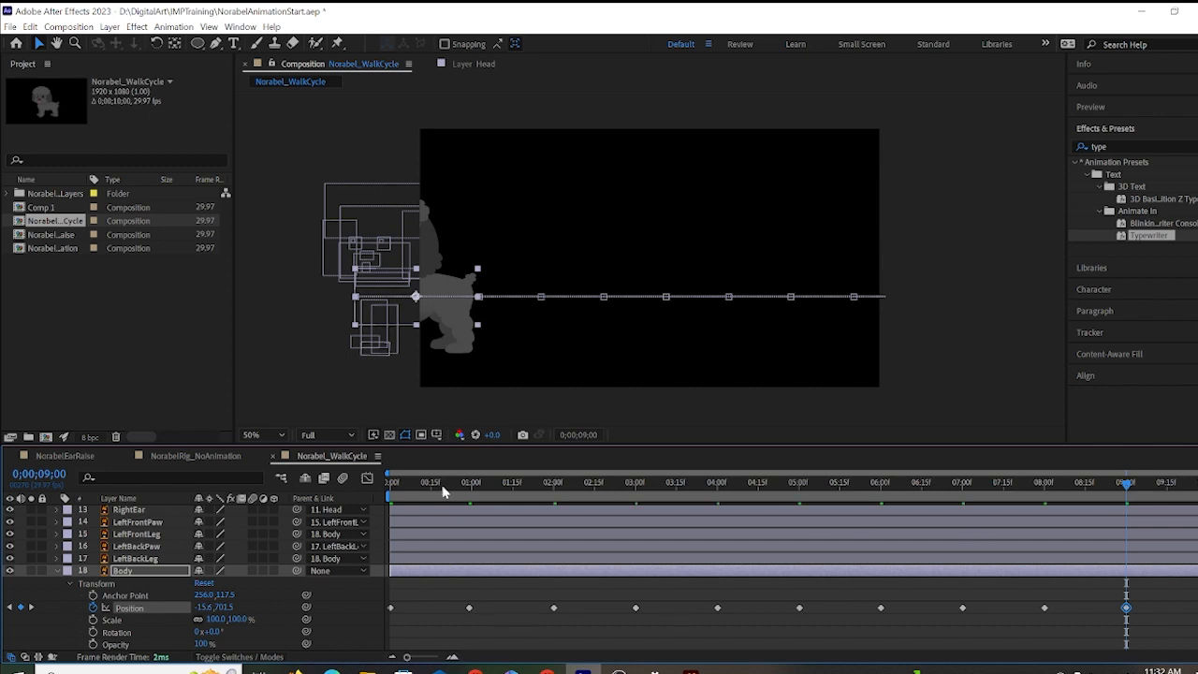
At 0;00;00;13, raise the Body layer's vertical position to about 644.5 and preview the bounce from the start.
{"action": "left_click", "coordinate": [427, 492]}
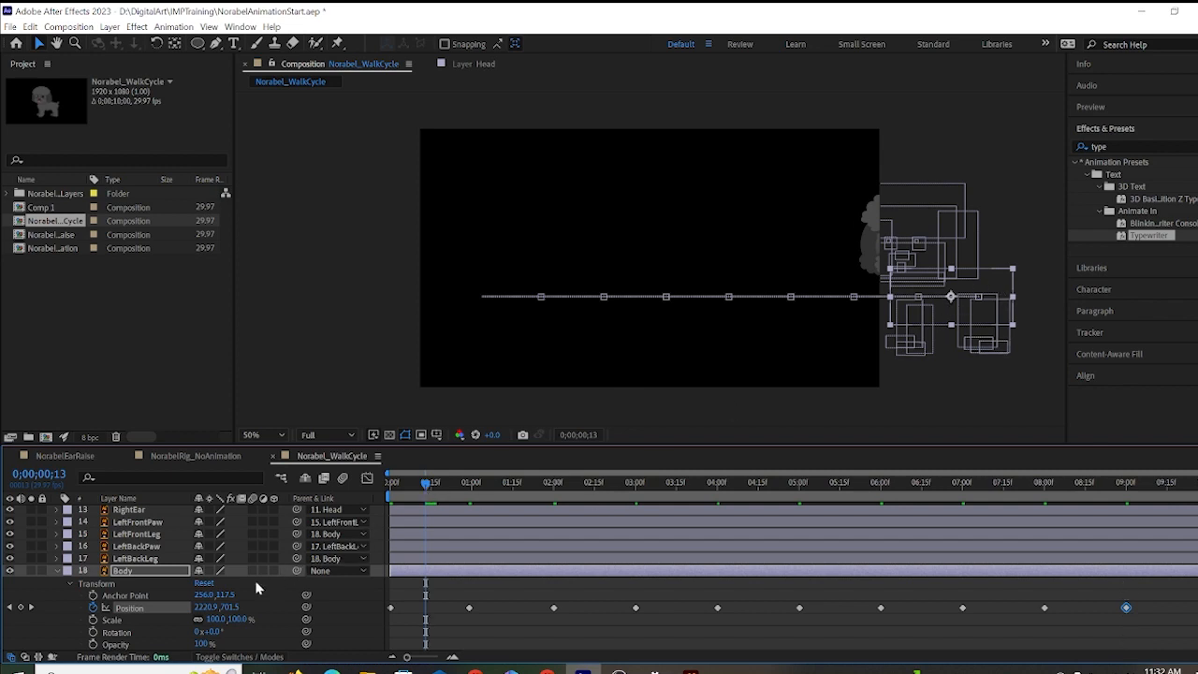
{"action": "left_click_drag", "start_coordinate": [225, 609], "coordinate": [190, 627]}
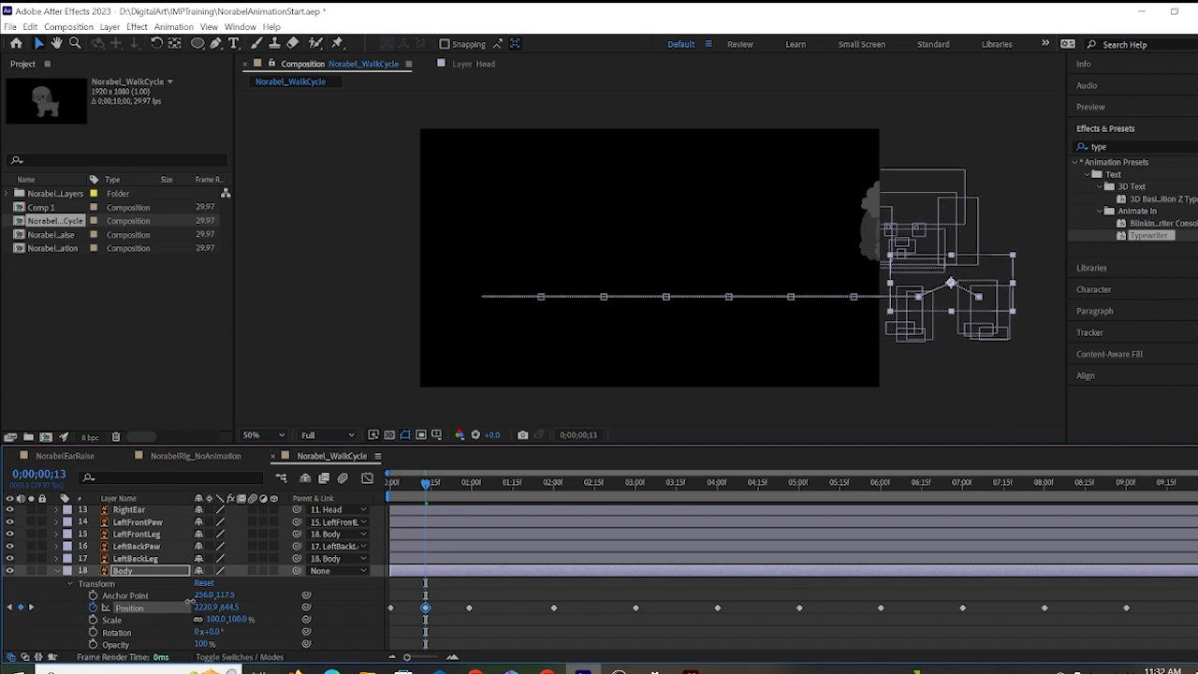
{"action": "left_click", "coordinate": [384, 483]}
{"action": "key", "text": "space"}
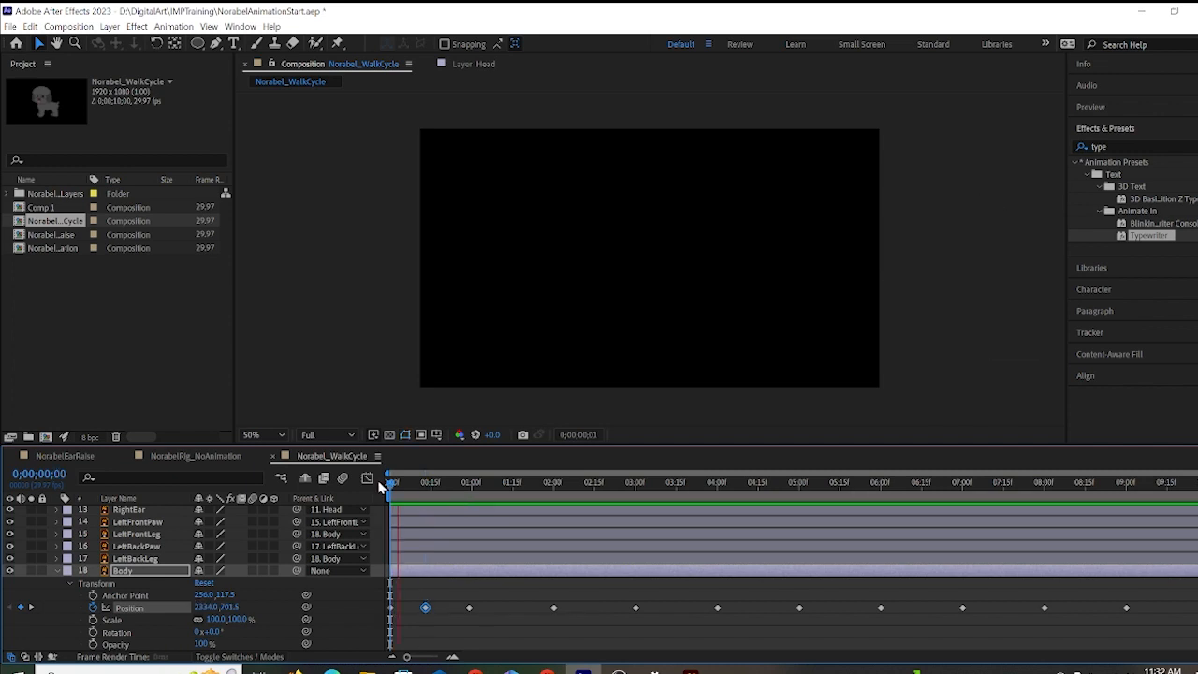
{"action": "key", "text": "space"}
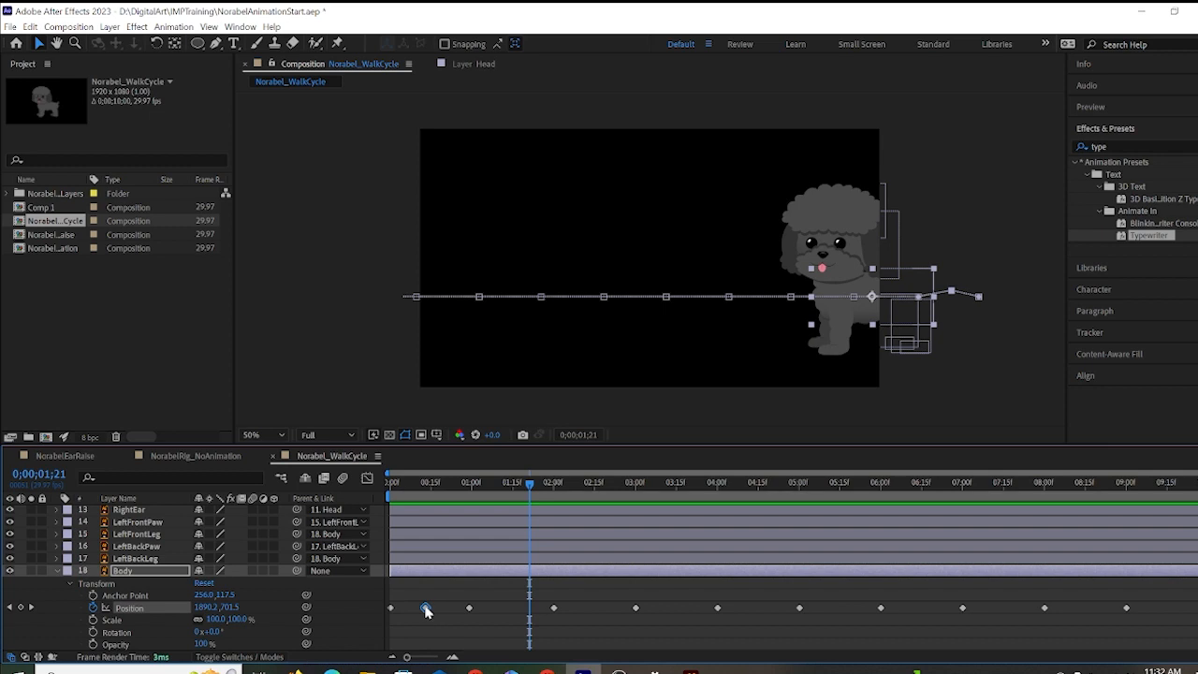
Return to the raised keyframe at 0;00;00;13 and set the Body layer's vertical position to 660.
{"action": "left_click_drag", "start_coordinate": [422, 484], "coordinate": [426, 484]}
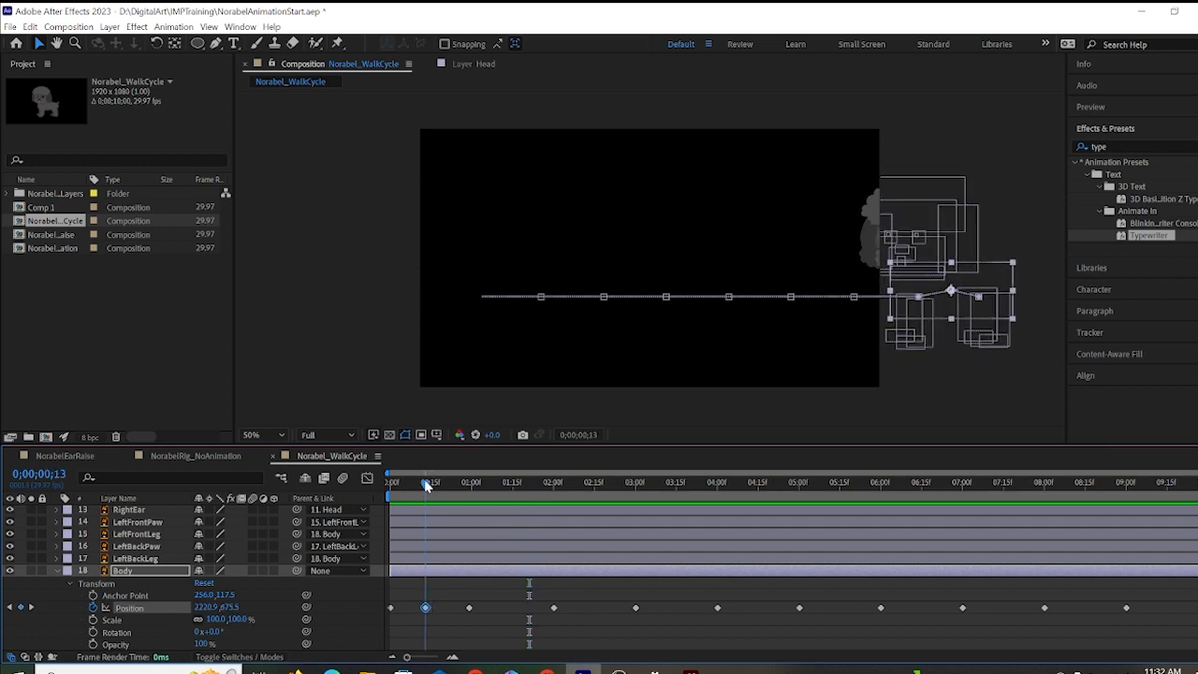
{"action": "mouse_move", "coordinate": [229, 607]}
{"action": "left_mouse_down"}
{"action": "mouse_move", "coordinate": [213, 606]}
{"action": "mouse_move", "coordinate": [244, 609]}
{"action": "left_mouse_up"}
{"action": "left_click", "coordinate": [231, 607]}
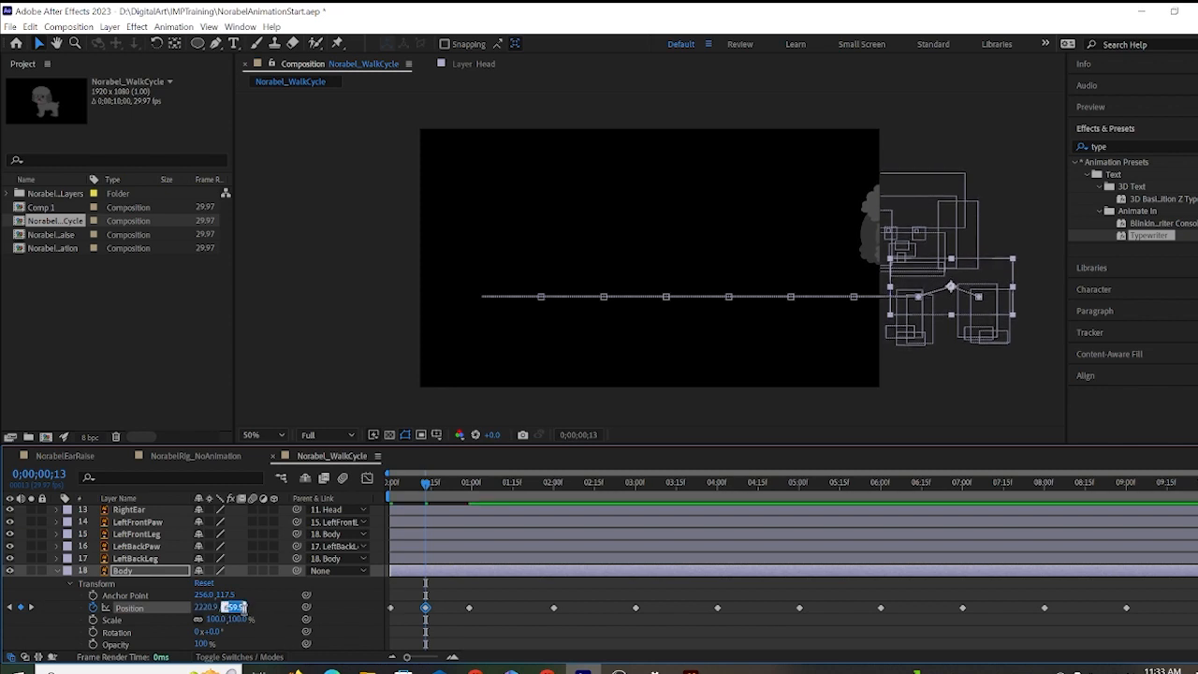
{"action": "type", "text": "660"}
{"action": "key", "text": "Return"}
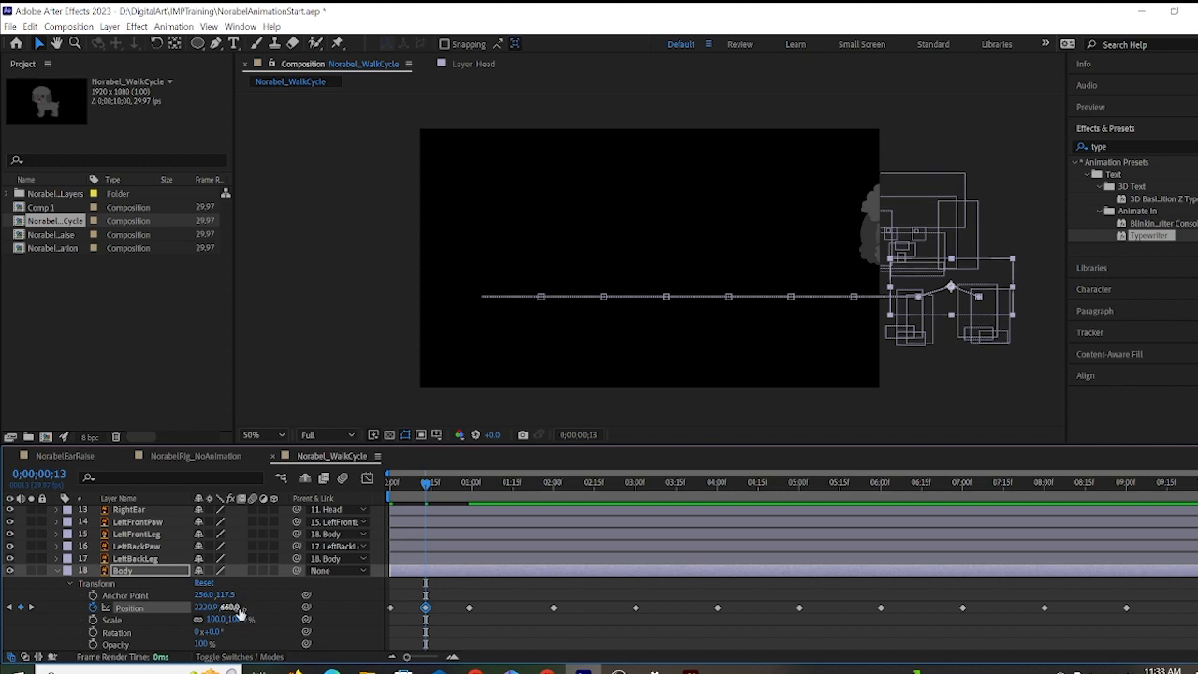
Set the Body layer's vertical position to 660 at 0;00;01;15 and preview the animation from the start.
{"action": "left_click", "coordinate": [513, 494]}
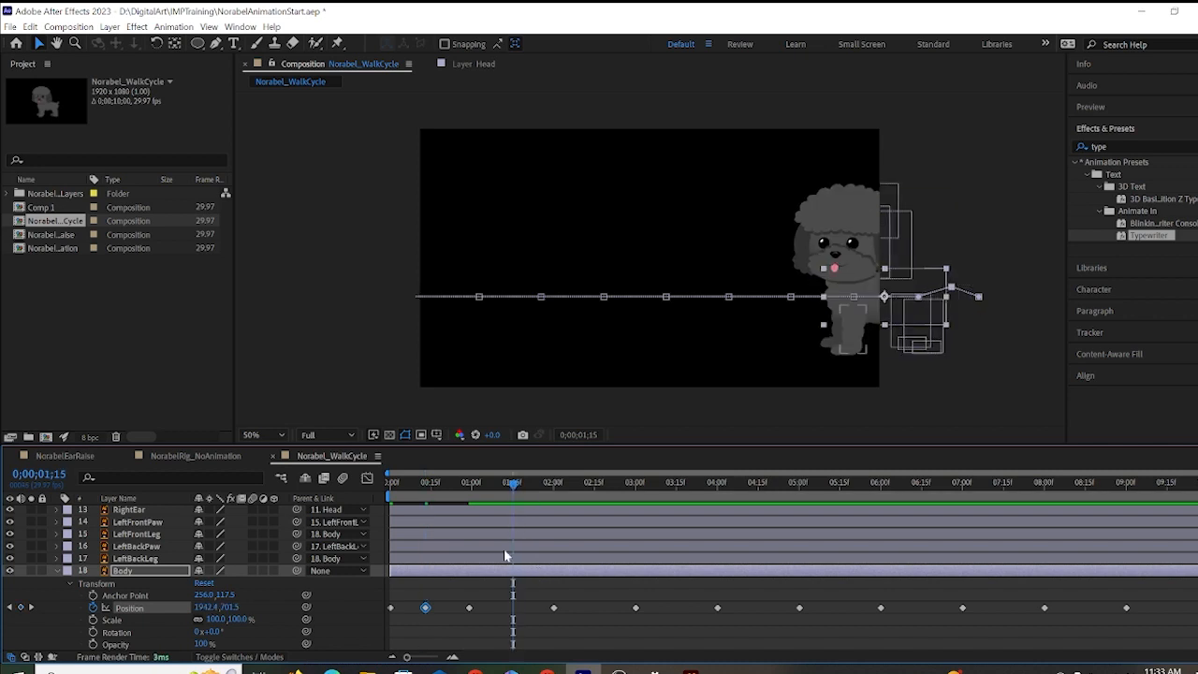
{"action": "left_click", "coordinate": [233, 607]}
{"action": "type", "text": "660"}
{"action": "key", "text": "Return"}
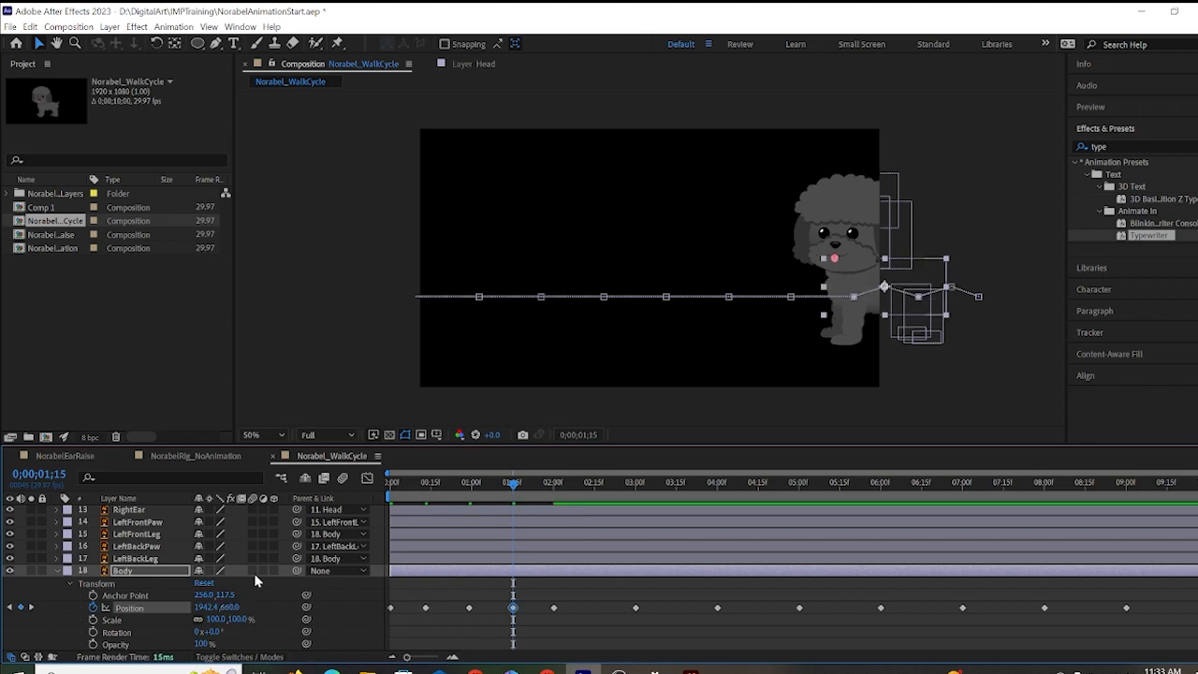
{"action": "key", "text": "Home"}
{"action": "key", "text": "space"}
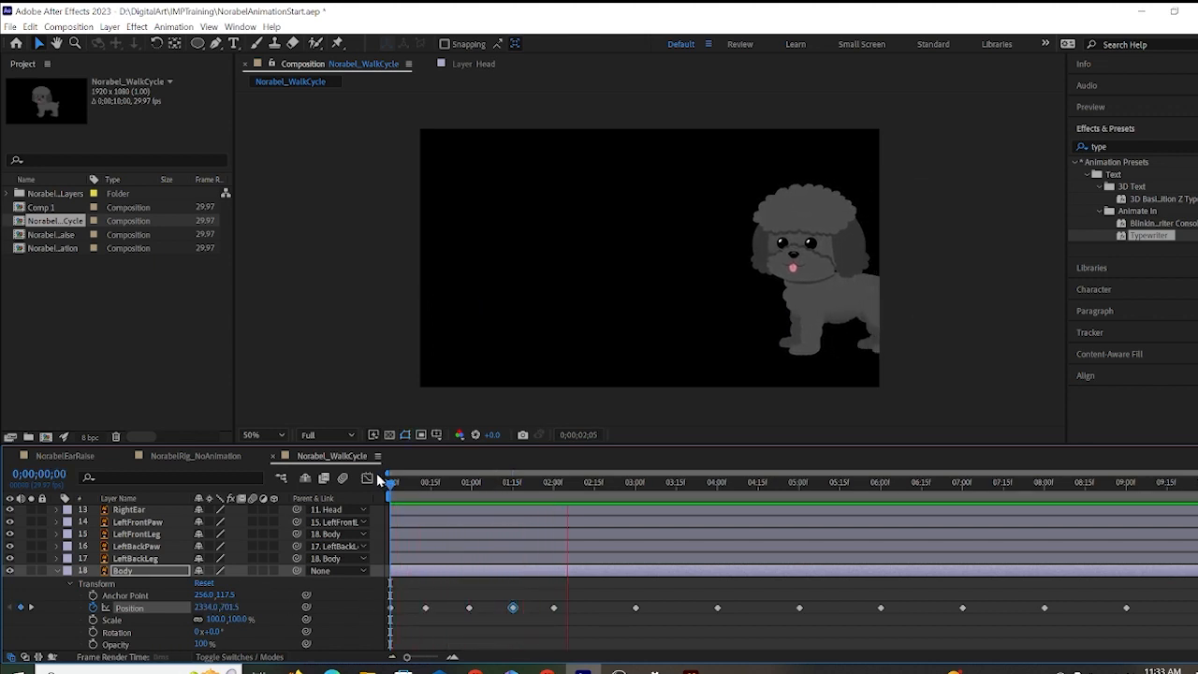
{"action": "key", "text": "space"}
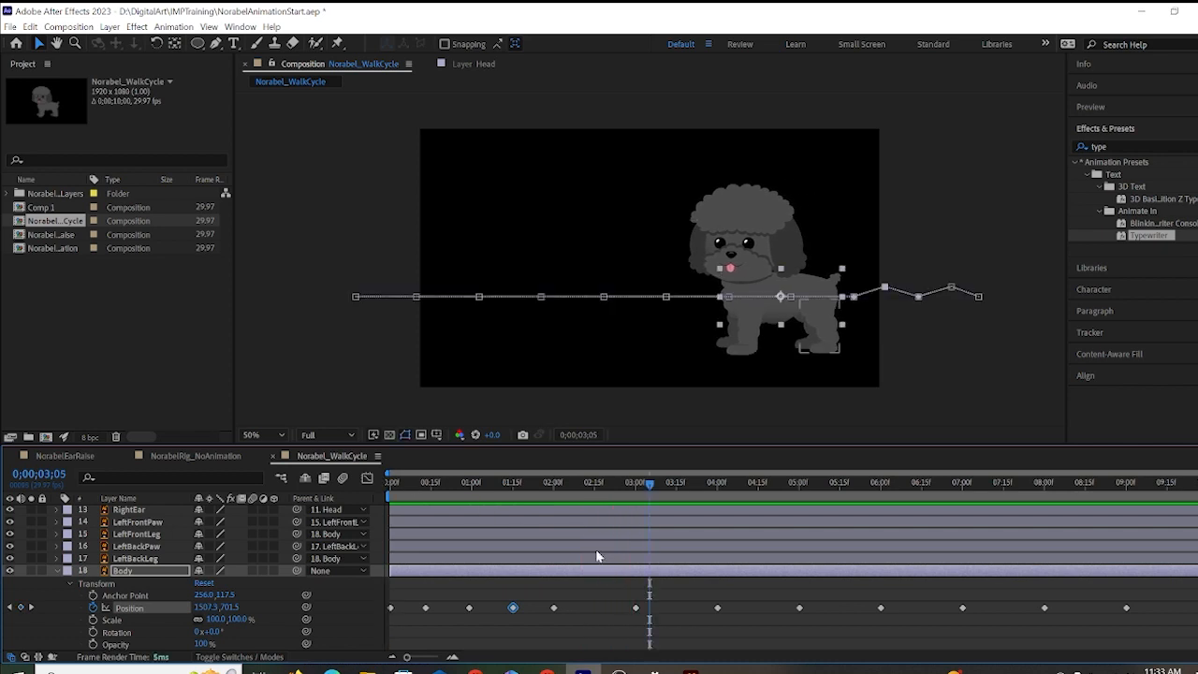
At 0;00;02;15, set the Body layer's vertical position to 660.
{"action": "left_click", "coordinate": [596, 482]}
{"action": "left_click", "coordinate": [230, 608]}
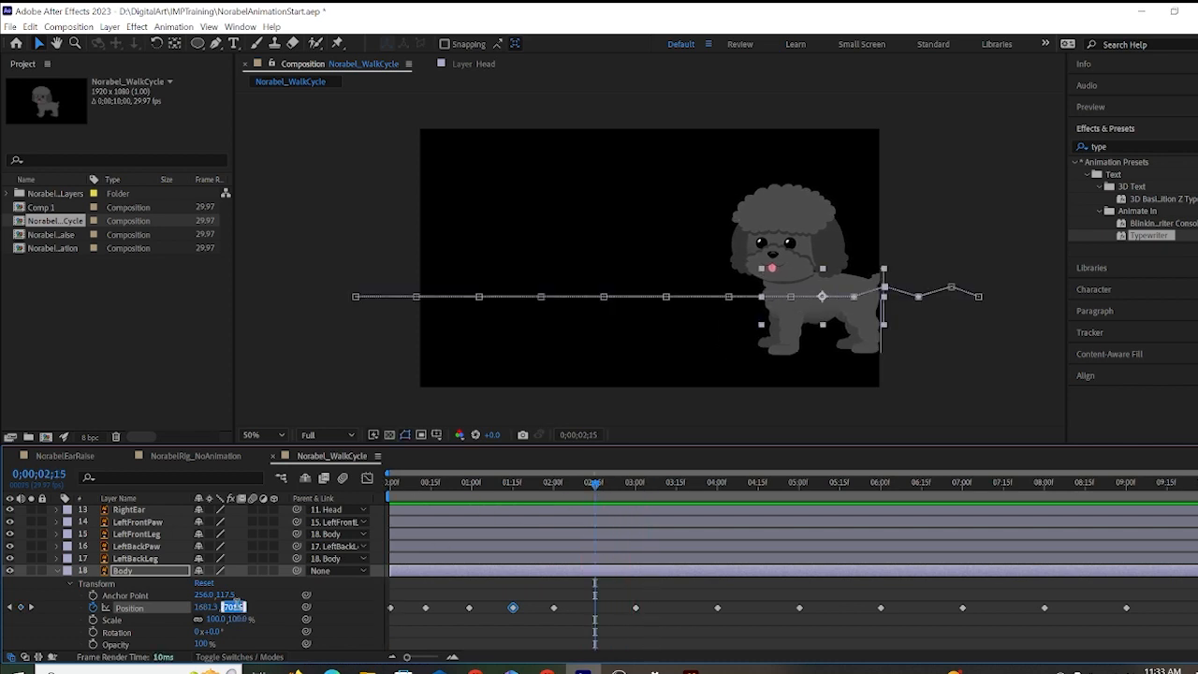
{"action": "type", "text": "660"}
{"action": "key", "text": "Return"}
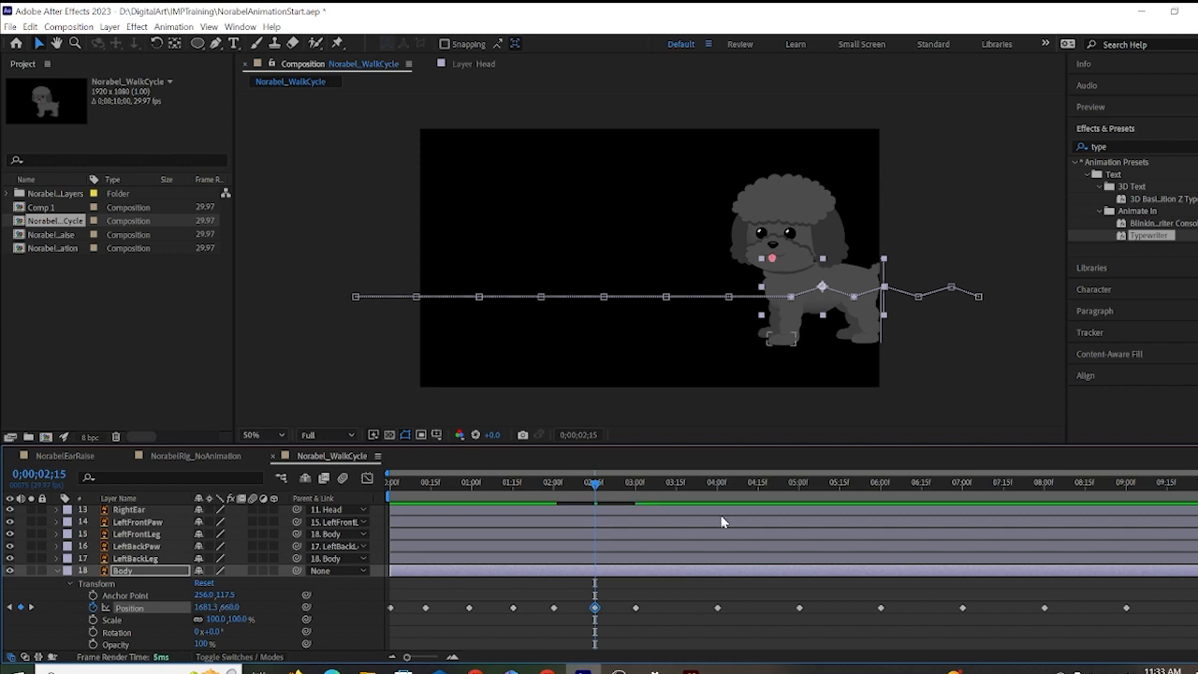
Set the Body layer's vertical position to 660 at 0;00;03;15 and at 0;00;04;15.
{"action": "left_click", "coordinate": [676, 499]}
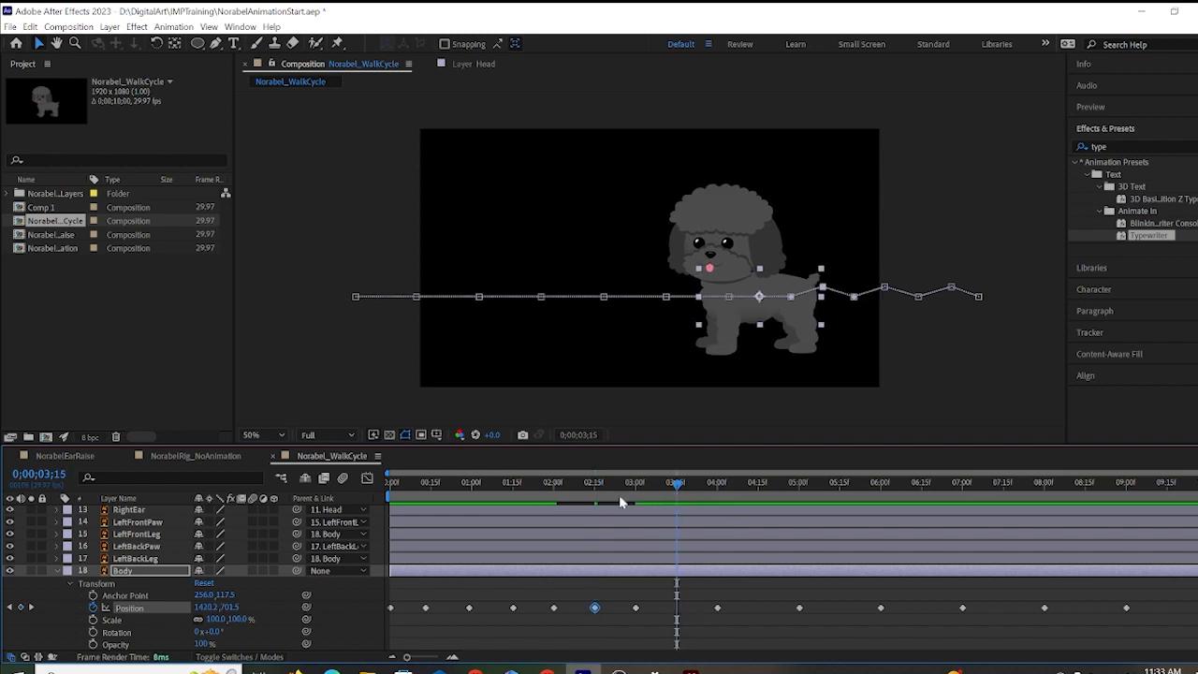
{"action": "left_click", "coordinate": [232, 606]}
{"action": "type", "text": "660"}
{"action": "key", "text": "Return"}
{"action": "left_click", "coordinate": [760, 487]}
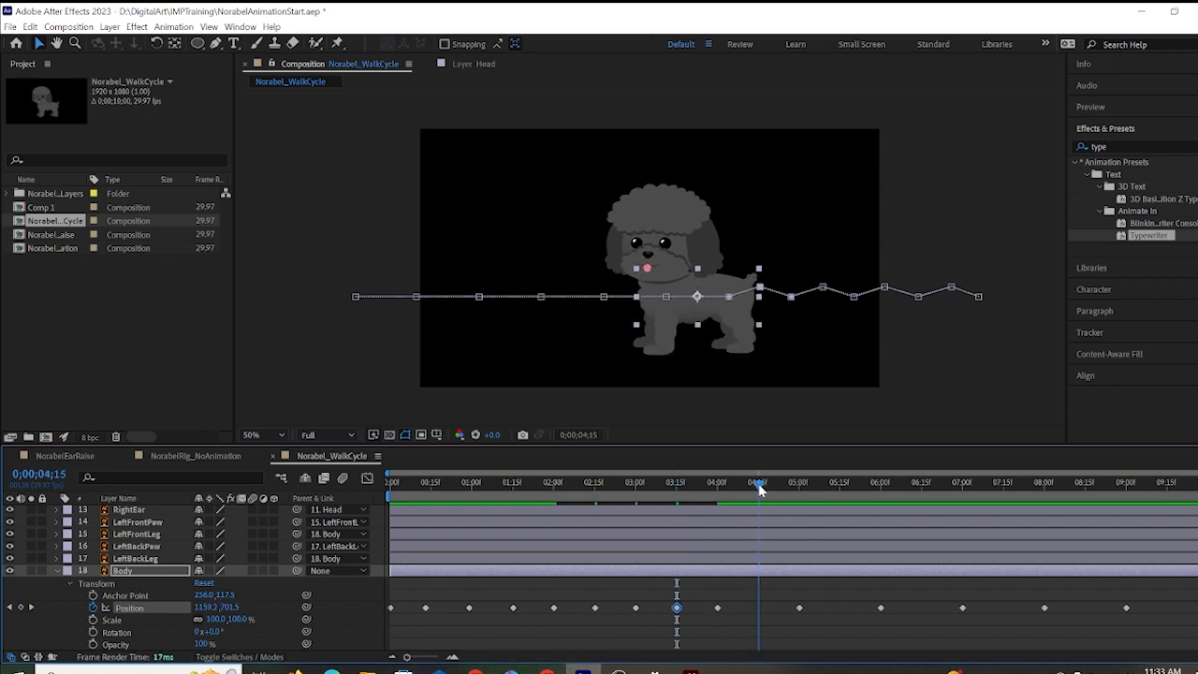
{"action": "left_click", "coordinate": [233, 607]}
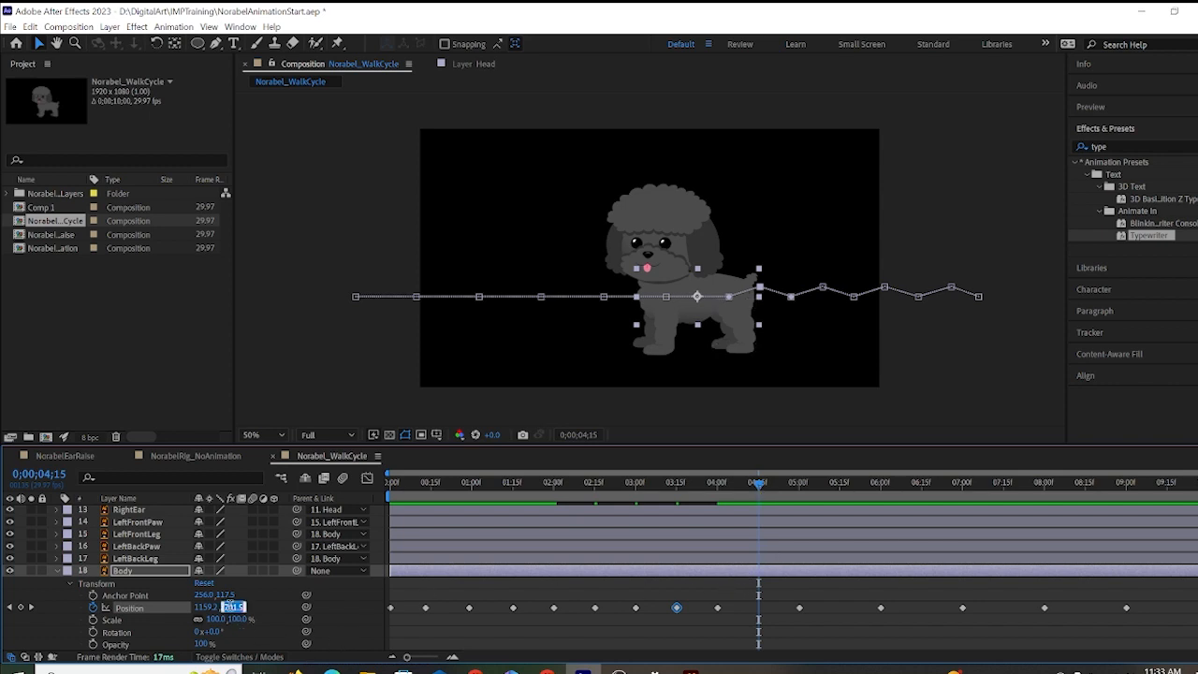
{"action": "type", "text": "660"}
{"action": "key", "text": "Return"}
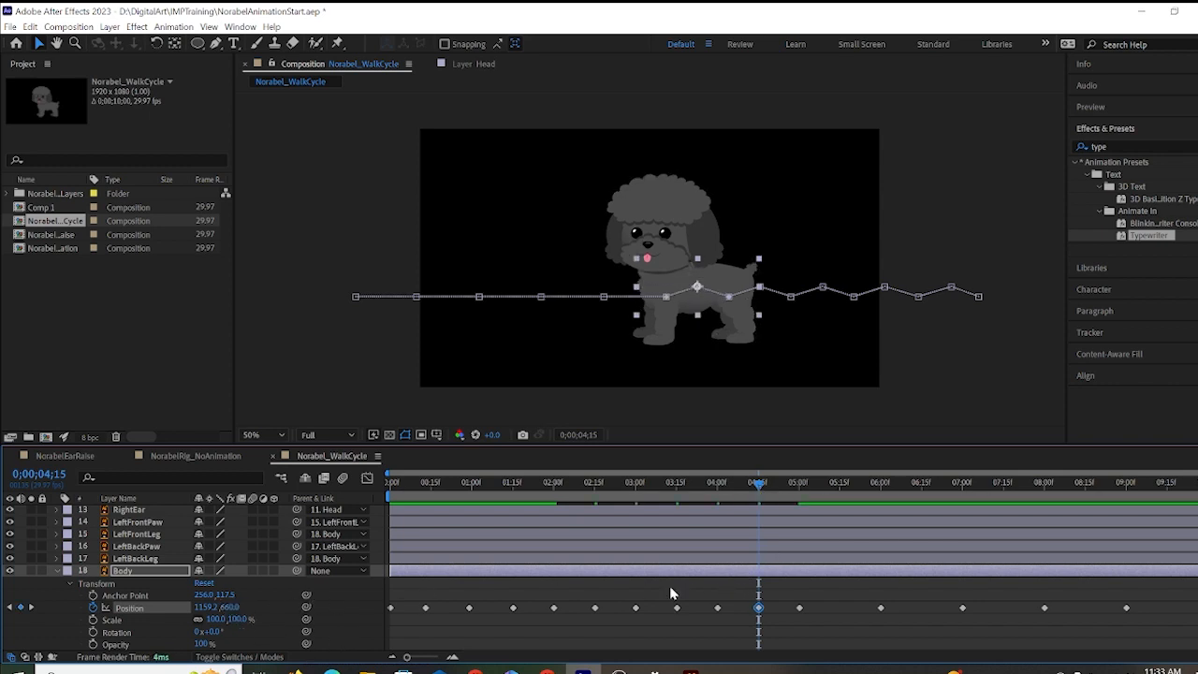
Set the Body layer's vertical position to 660 at 0;00;05;15 and at 0;00;06;15.
{"action": "left_click", "coordinate": [839, 503]}
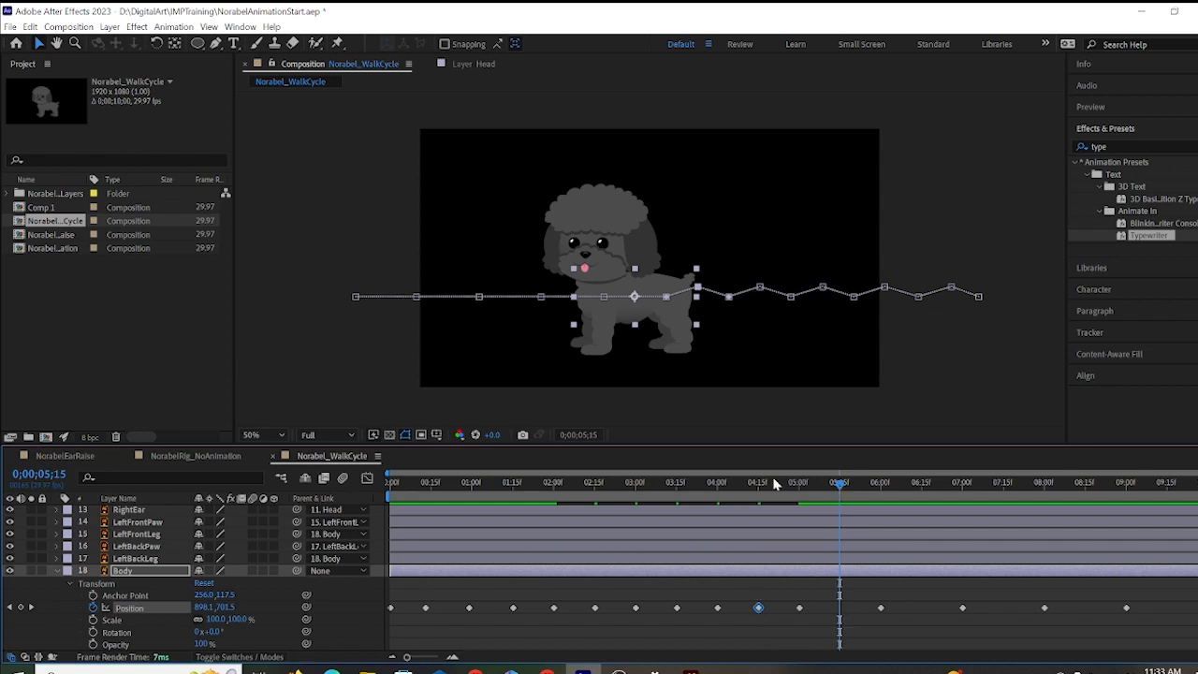
{"action": "left_click", "coordinate": [226, 608]}
{"action": "type", "text": "660"}
{"action": "key", "text": "Return"}
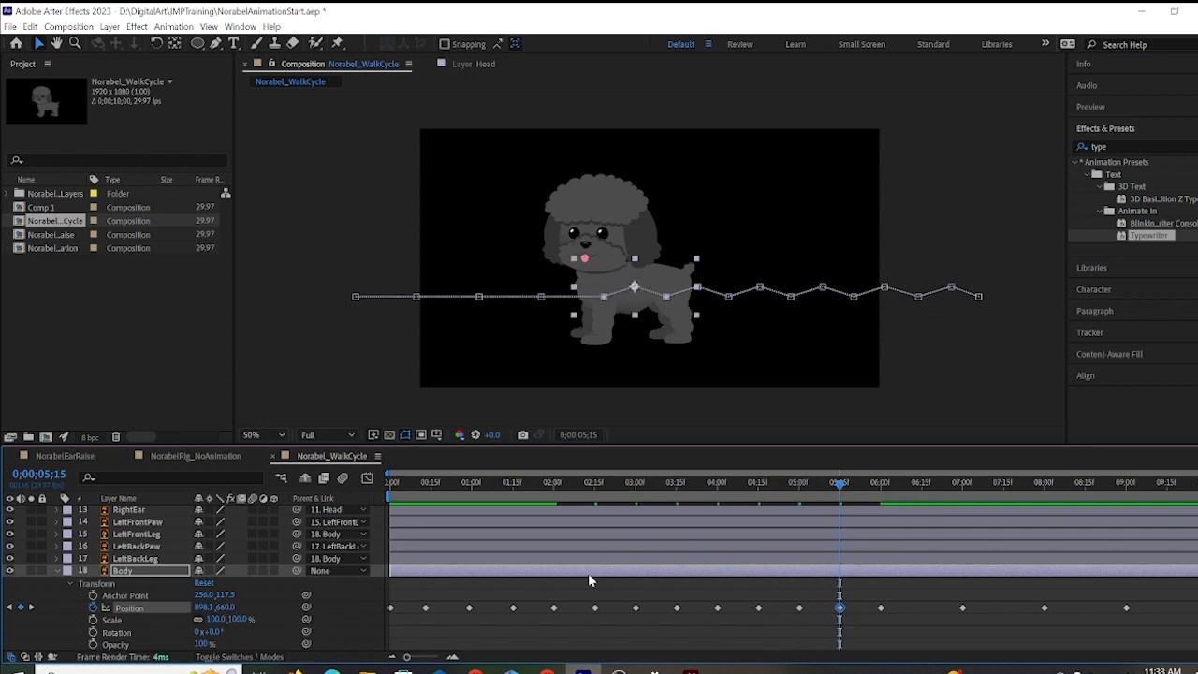
{"action": "left_click", "coordinate": [922, 499]}
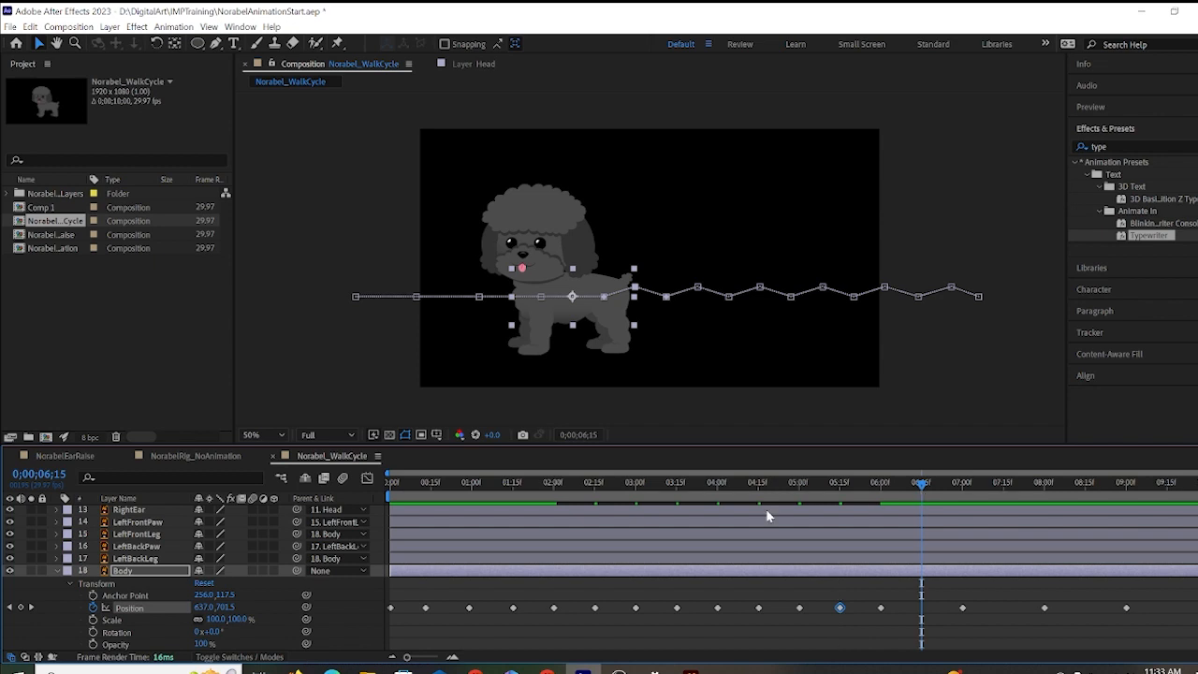
{"action": "left_click", "coordinate": [228, 607]}
{"action": "type", "text": "660"}
{"action": "key", "text": "Return"}
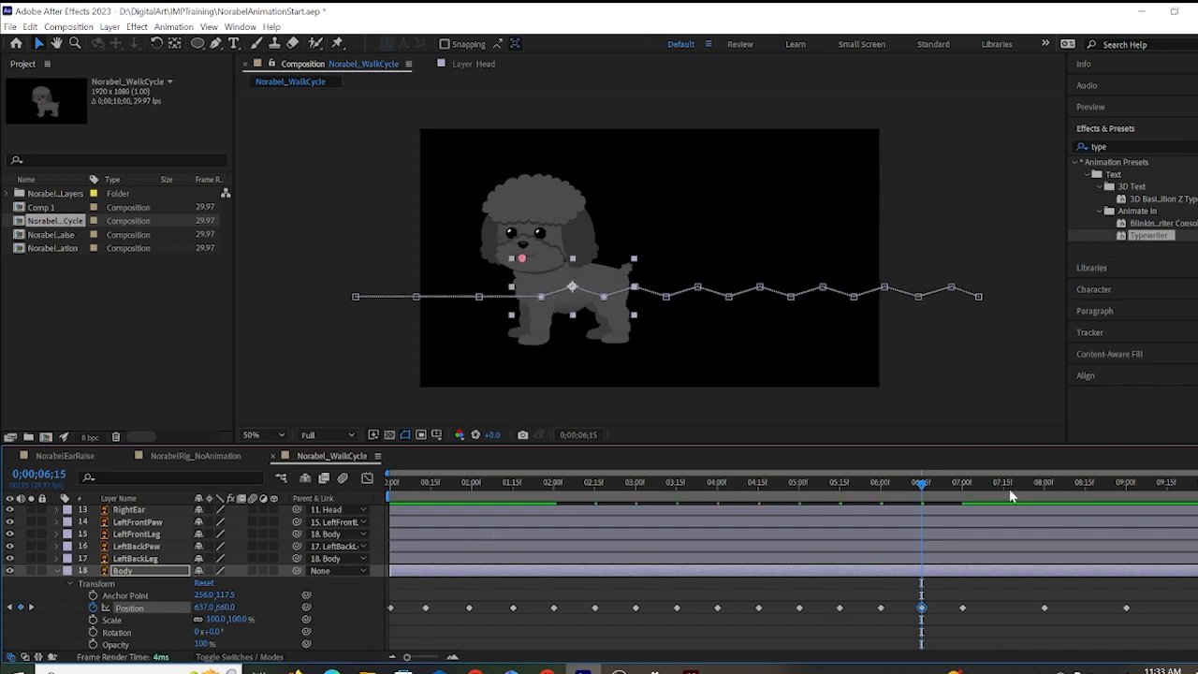
Set the Body layer's vertical position to 660 at 0;00;07;15 and at 0;00;08;15.
{"action": "left_click", "coordinate": [1009, 486]}
{"action": "left_click", "coordinate": [1004, 487]}
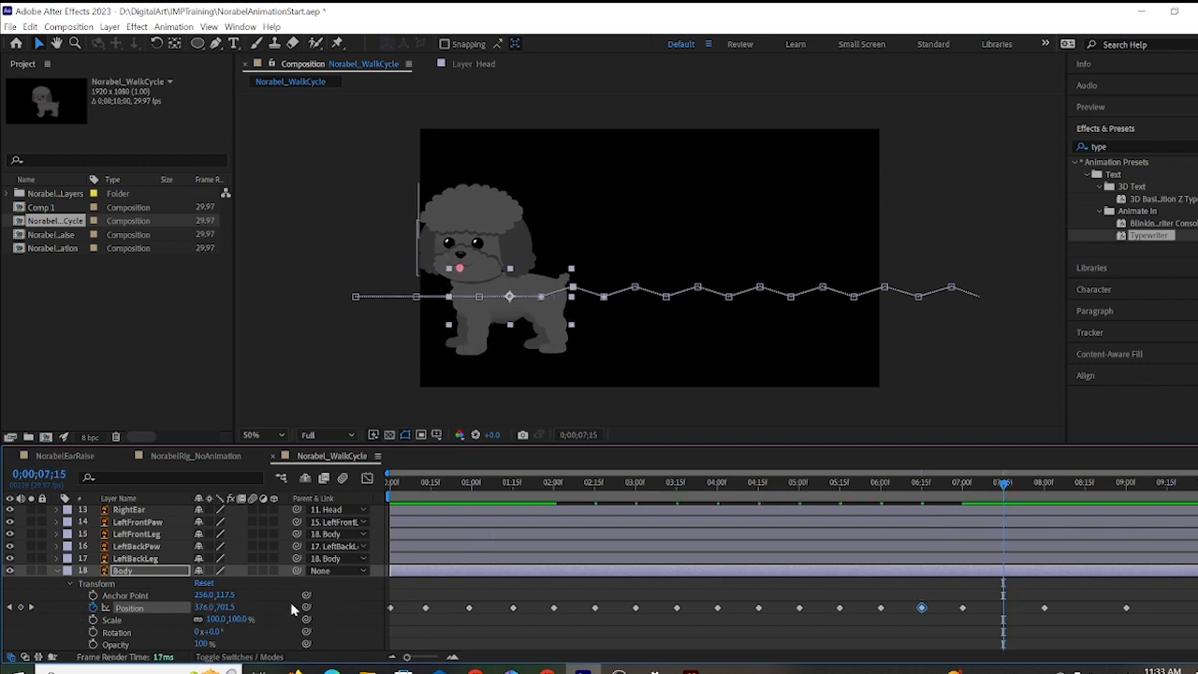
{"action": "left_click", "coordinate": [228, 606]}
{"action": "type", "text": "660"}
{"action": "key", "text": "Return"}
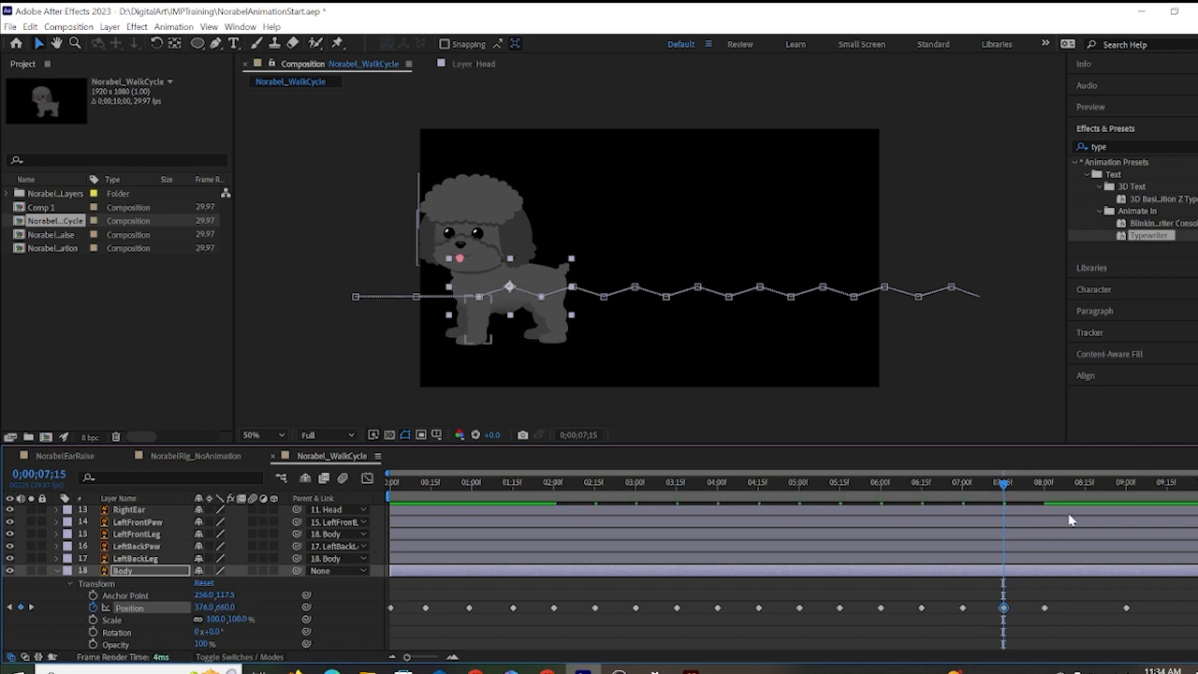
{"action": "left_click", "coordinate": [1084, 483]}
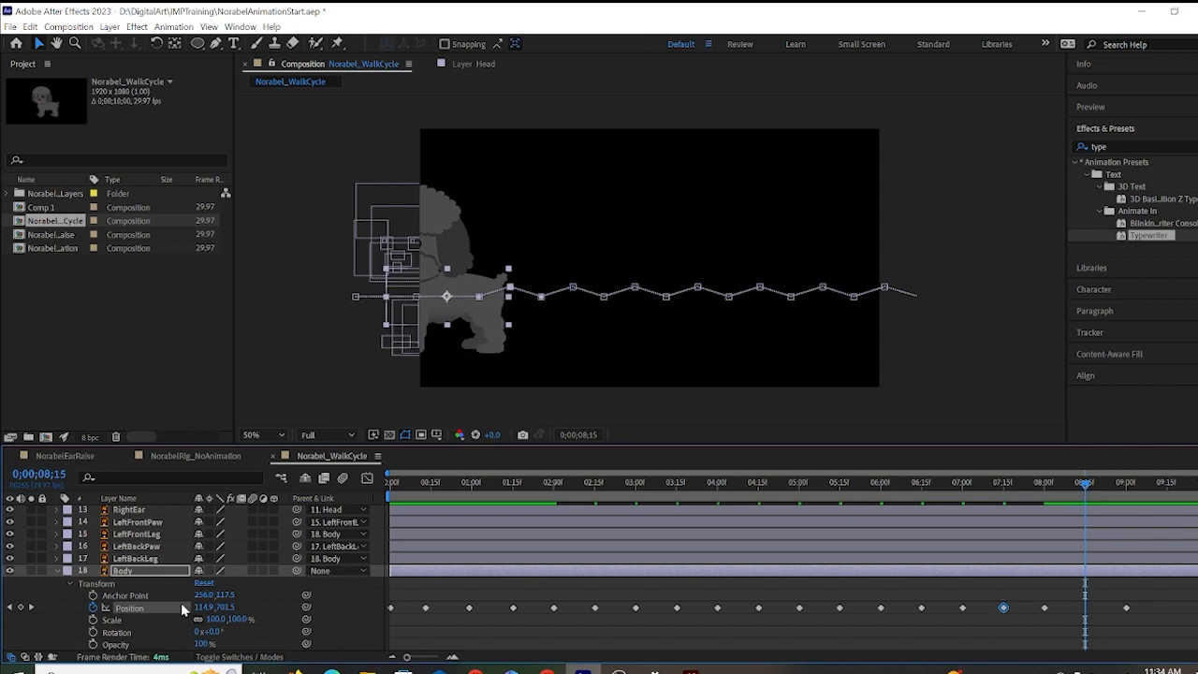
{"action": "left_click", "coordinate": [225, 606]}
{"action": "type", "text": "660"}
{"action": "key", "text": "Return"}
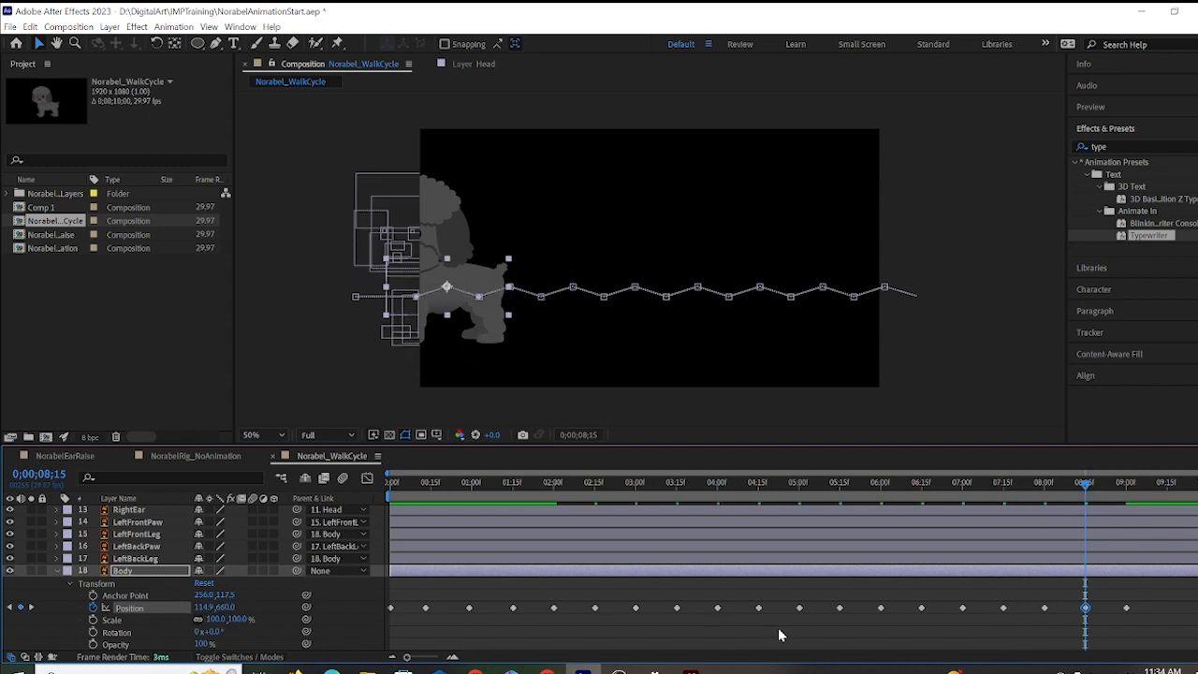
Raise the Body layer at 0;00;09;15 by setting its vertical position to 660.
{"action": "left_click", "coordinate": [1168, 484]}
{"action": "left_click_drag", "start_coordinate": [1168, 486], "coordinate": [1166, 487]}
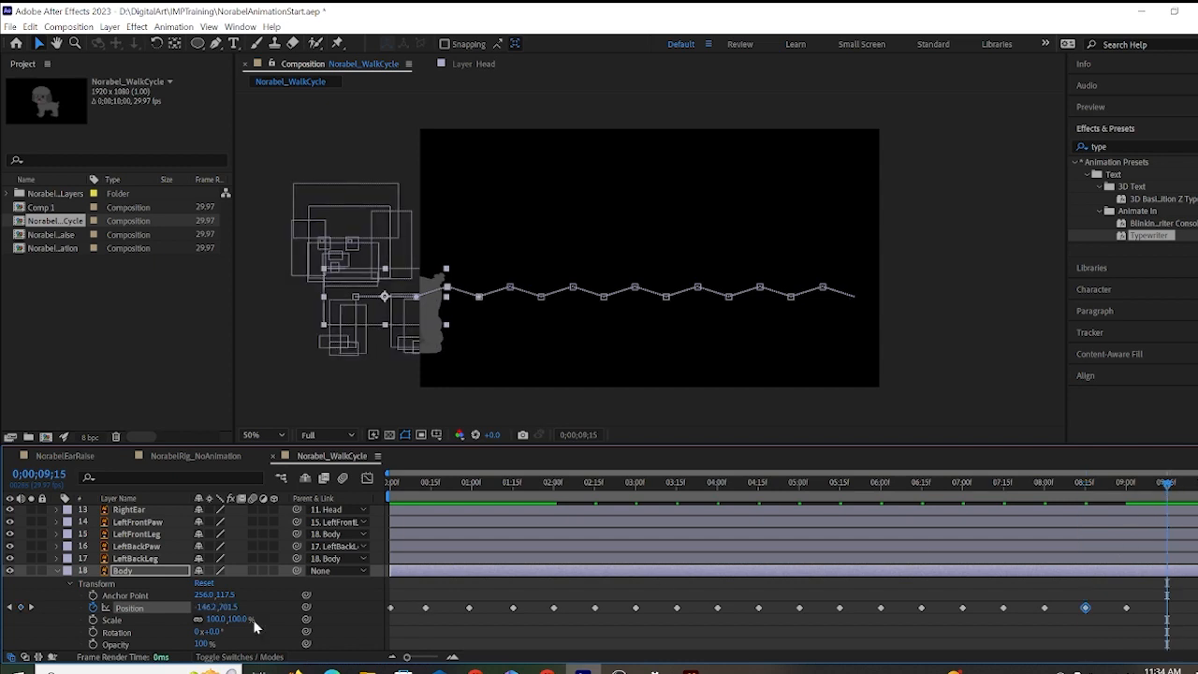
{"action": "left_click", "coordinate": [229, 607]}
{"action": "type", "text": "660"}
{"action": "key", "text": "Return"}
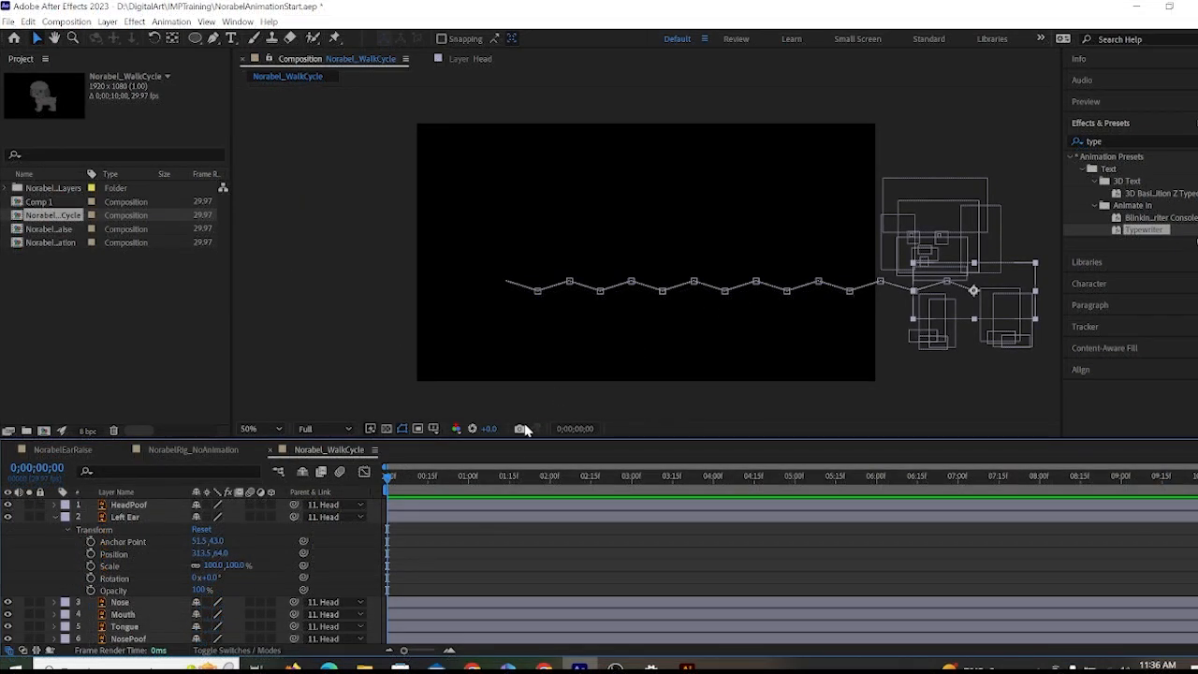
Scrub through the first seconds of the walk to review the body bounce, and return to 0;00;00;00.
{"action": "left_click_drag", "start_coordinate": [465, 473], "coordinate": [664, 506]}
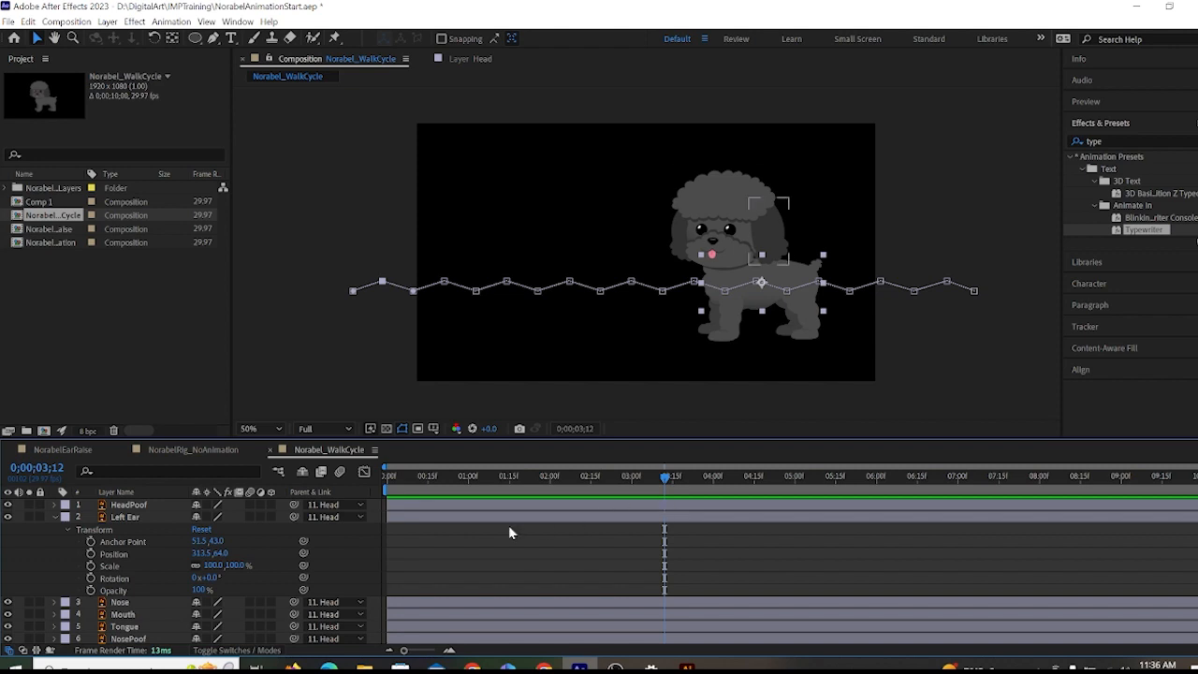
{"action": "left_click", "coordinate": [430, 487]}
{"action": "left_click_drag", "start_coordinate": [429, 487], "coordinate": [378, 502]}
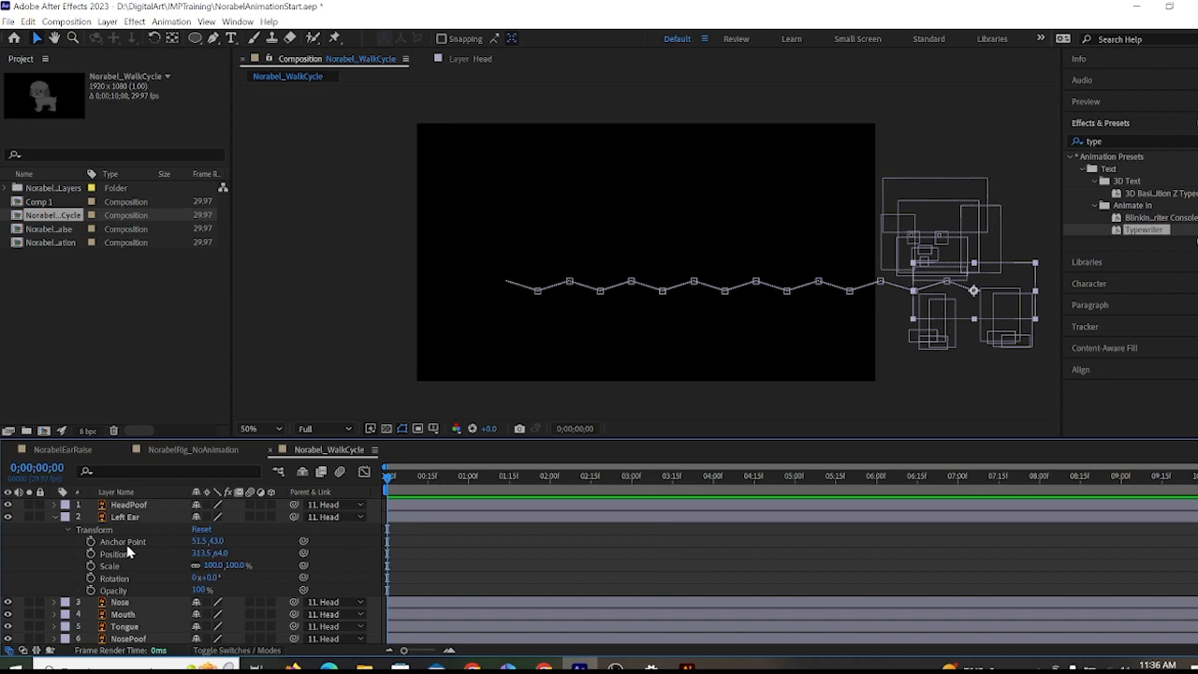
Start rotation keyframing on the Left Ear layer at 0;00;00;00 and add a second rotation keyframe at 0;00;00;14.
{"action": "left_click", "coordinate": [91, 578]}
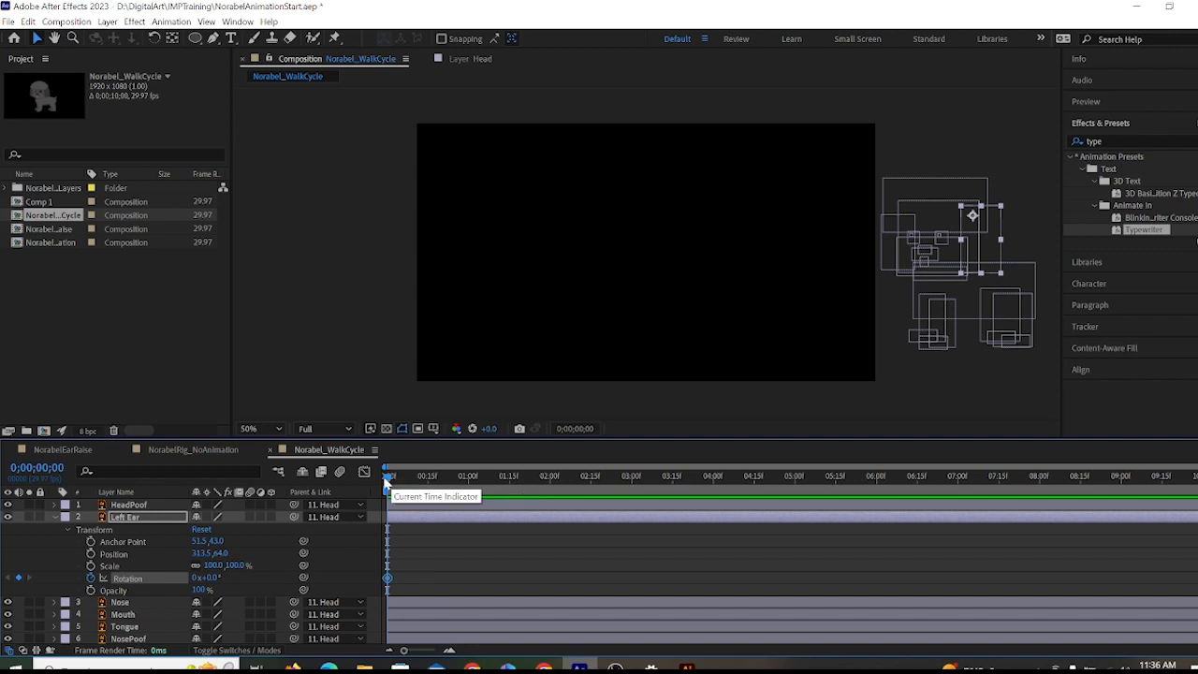
{"action": "left_click_drag", "start_coordinate": [389, 478], "coordinate": [371, 515]}
{"action": "left_click_drag", "start_coordinate": [426, 486], "coordinate": [425, 487]}
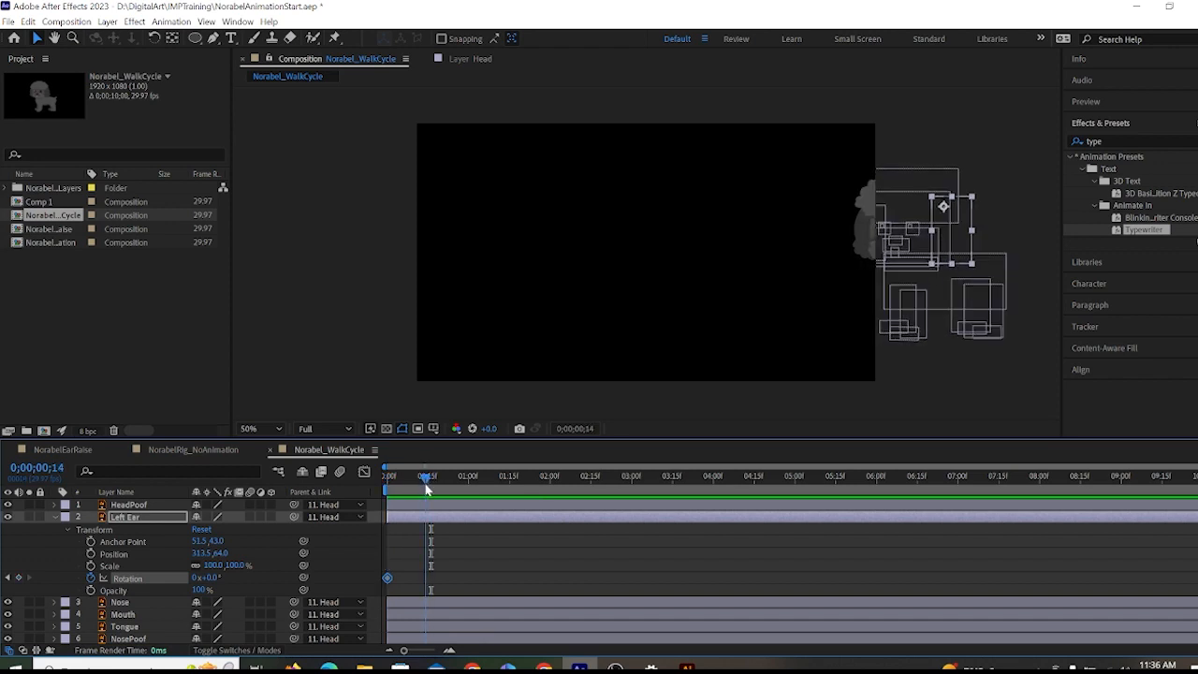
{"action": "left_click", "coordinate": [19, 577]}
Set the Left Ear layer's rotation to -17° at 0;00;00;00 and at 0;00;01;00.
{"action": "left_click", "coordinate": [414, 479]}
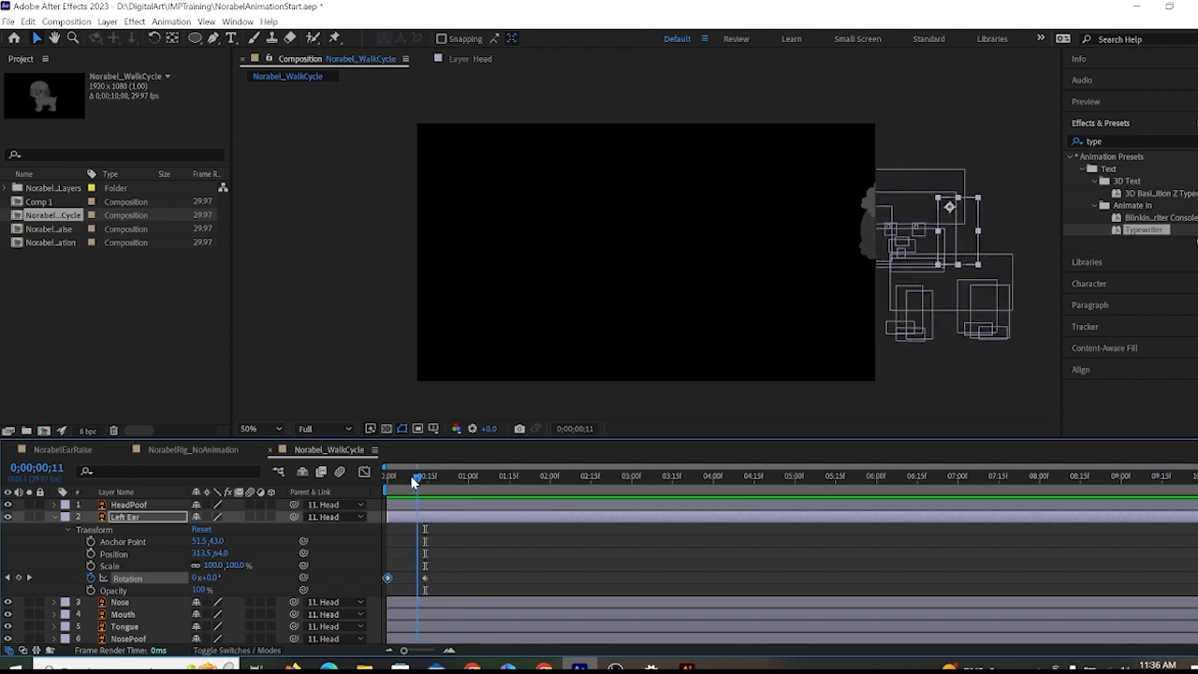
{"action": "left_click_drag", "start_coordinate": [415, 480], "coordinate": [384, 488]}
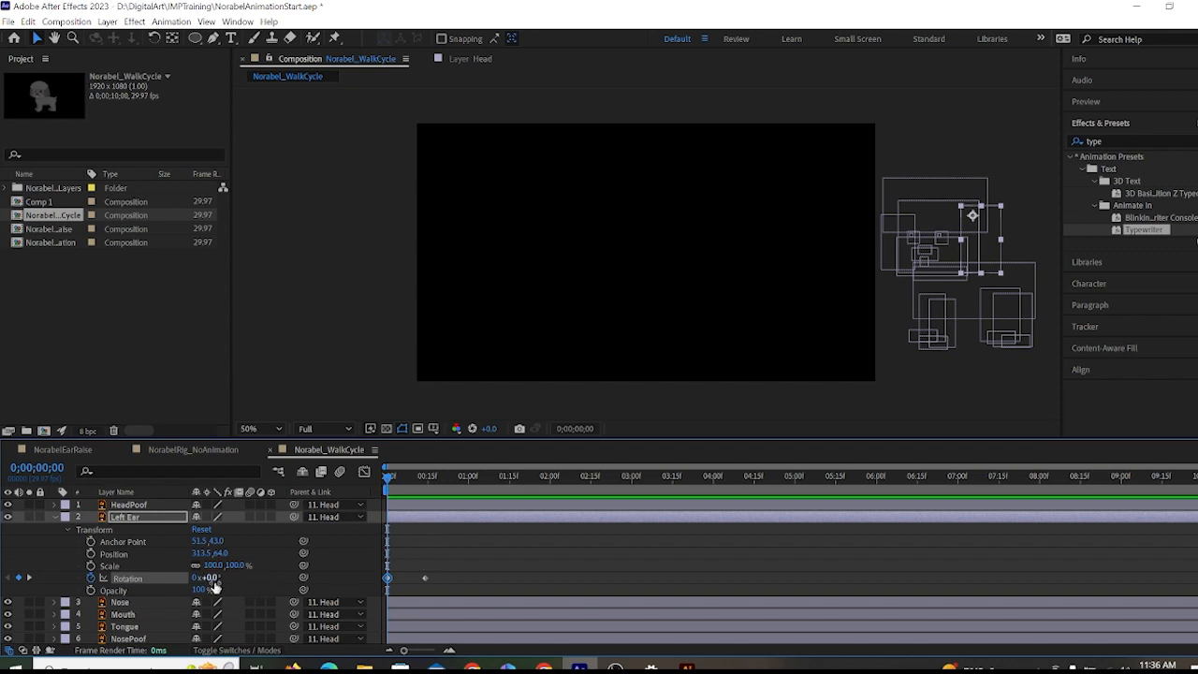
{"action": "left_click_drag", "start_coordinate": [214, 580], "coordinate": [231, 580]}
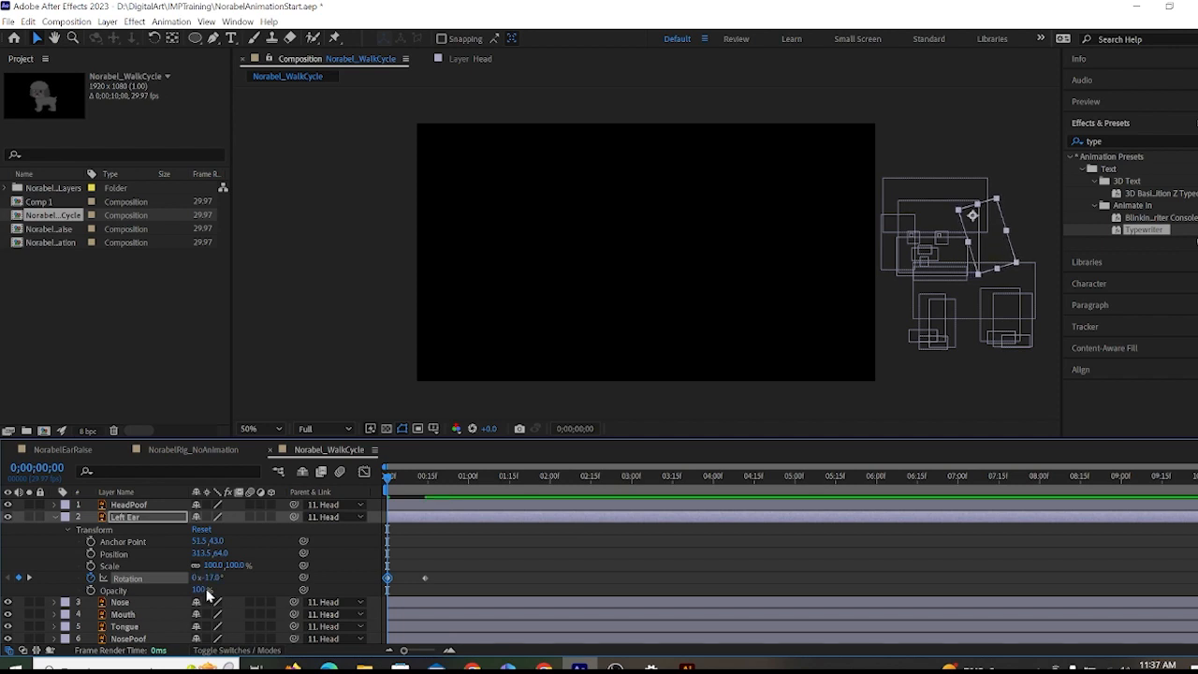
{"action": "left_click_drag", "start_coordinate": [406, 486], "coordinate": [469, 486]}
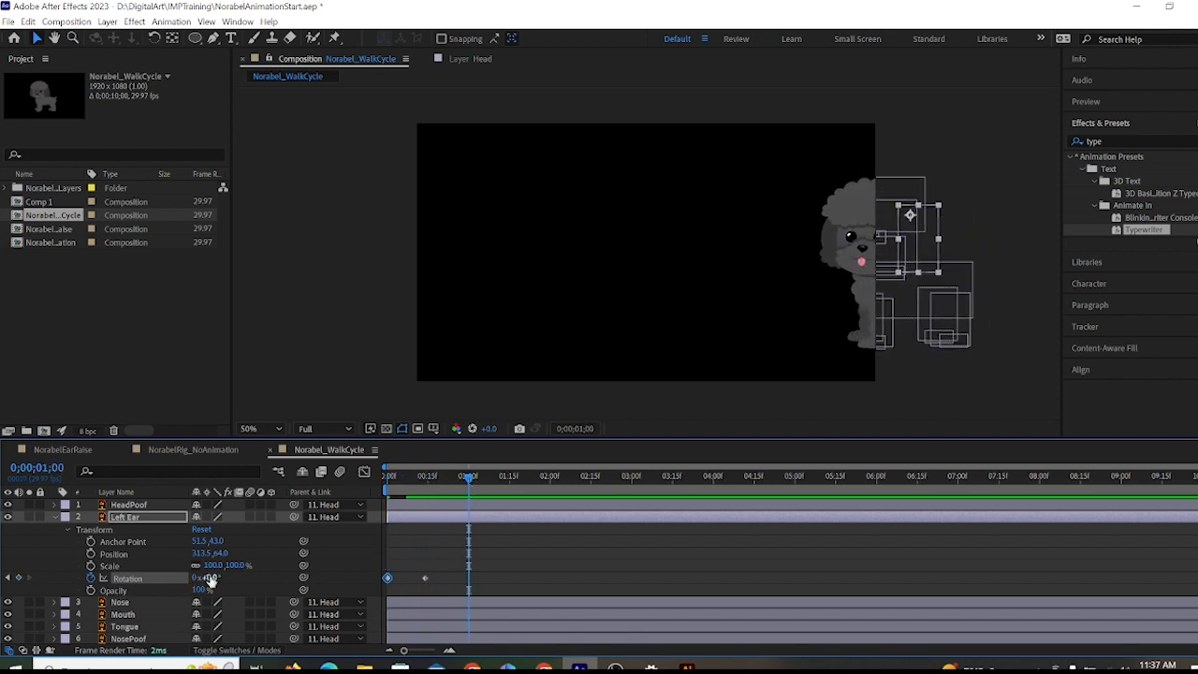
{"action": "mouse_move", "coordinate": [215, 578]}
{"action": "left_mouse_down"}
{"action": "mouse_move", "coordinate": [182, 579]}
{"action": "mouse_move", "coordinate": [198, 577]}
{"action": "left_mouse_up"}
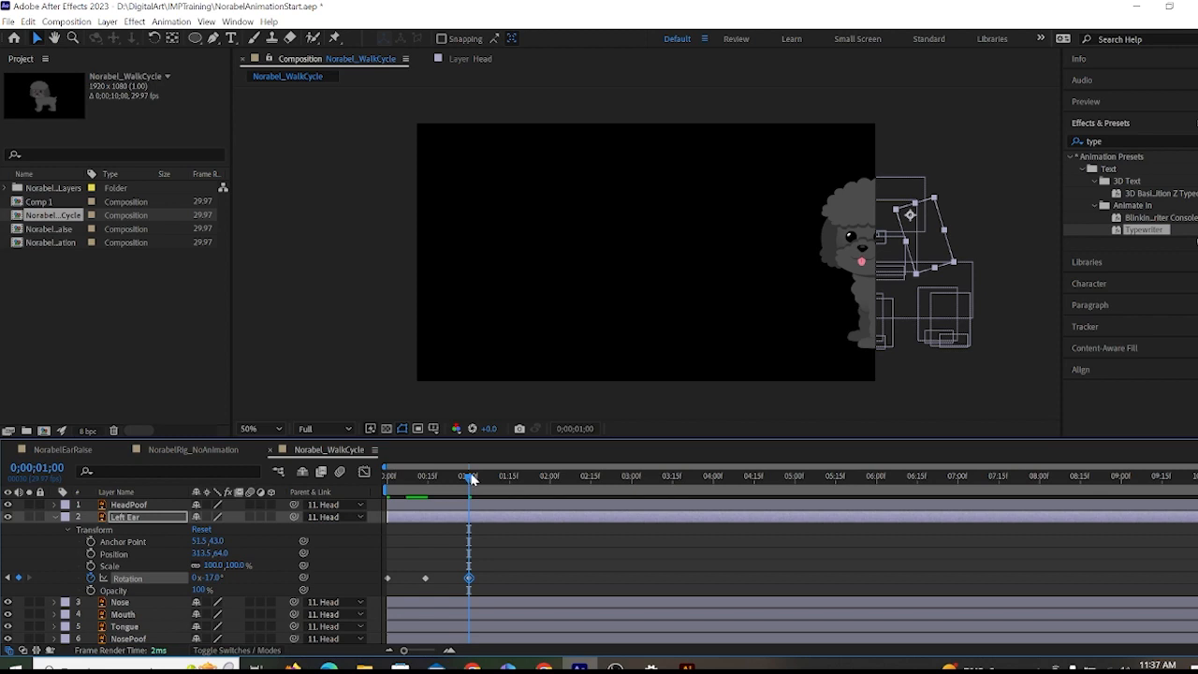
Copy the Left Ear's rotation keyframes at 0;00;00;14 and 0;00;01;00 and paste them starting at 0;00;01;15.
{"action": "left_click_drag", "start_coordinate": [492, 594], "coordinate": [384, 563]}
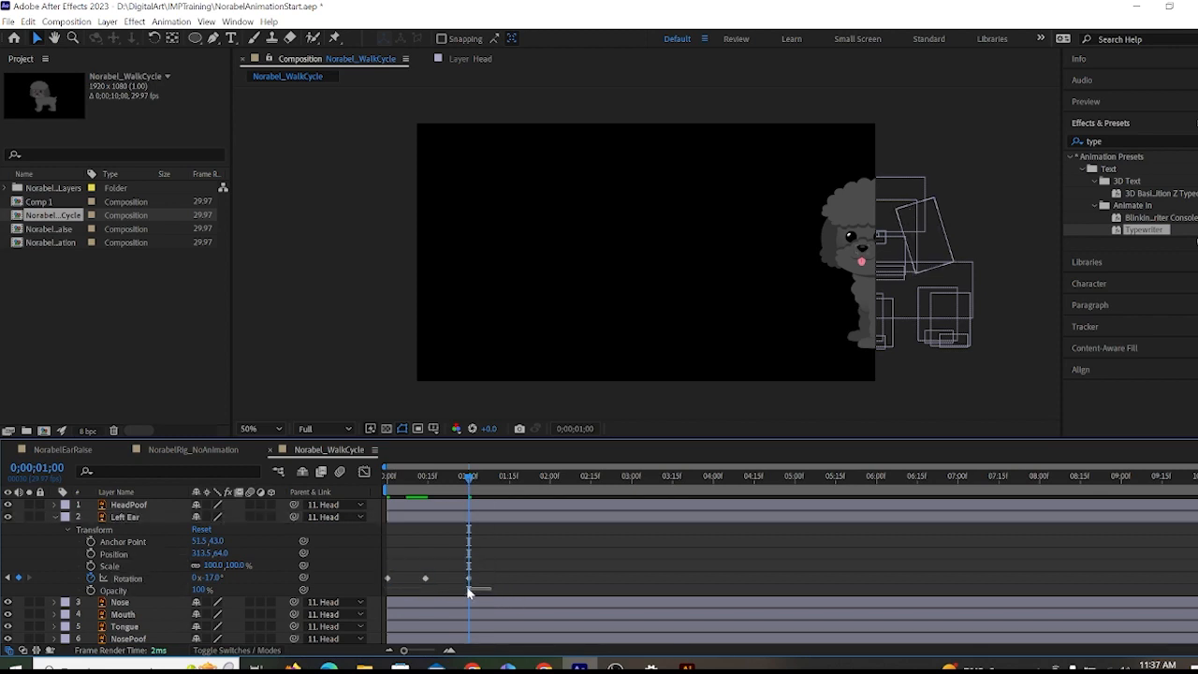
{"action": "left_click_drag", "start_coordinate": [489, 565], "coordinate": [422, 575]}
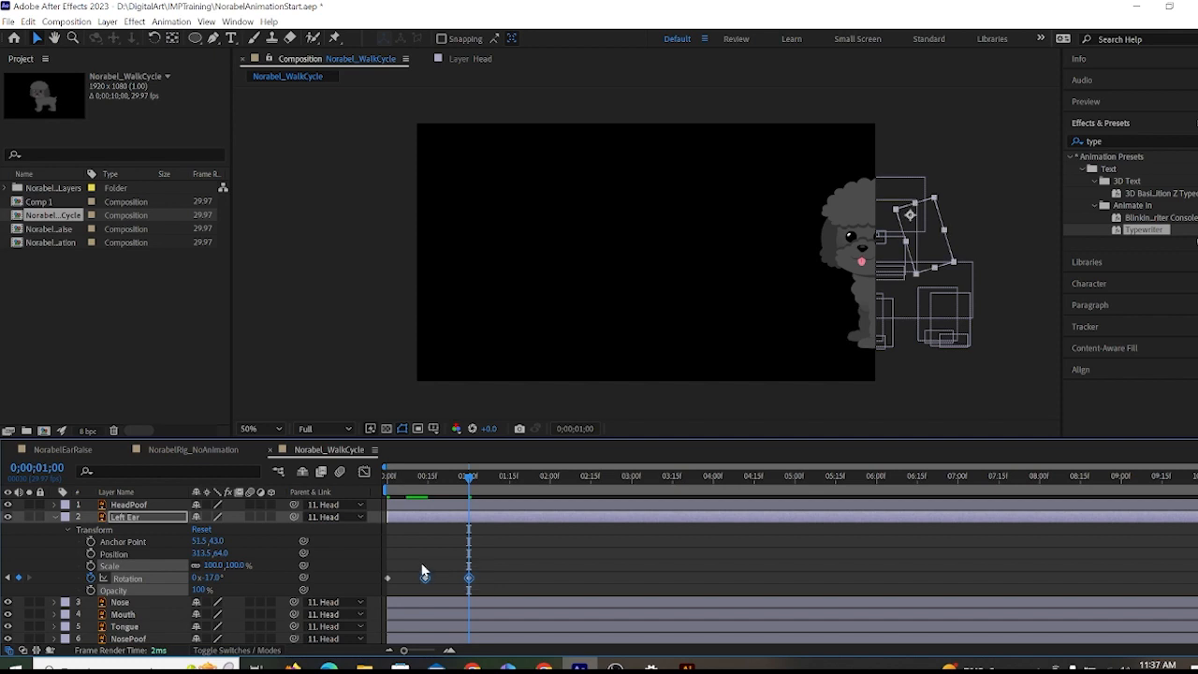
{"action": "left_click", "coordinate": [510, 479]}
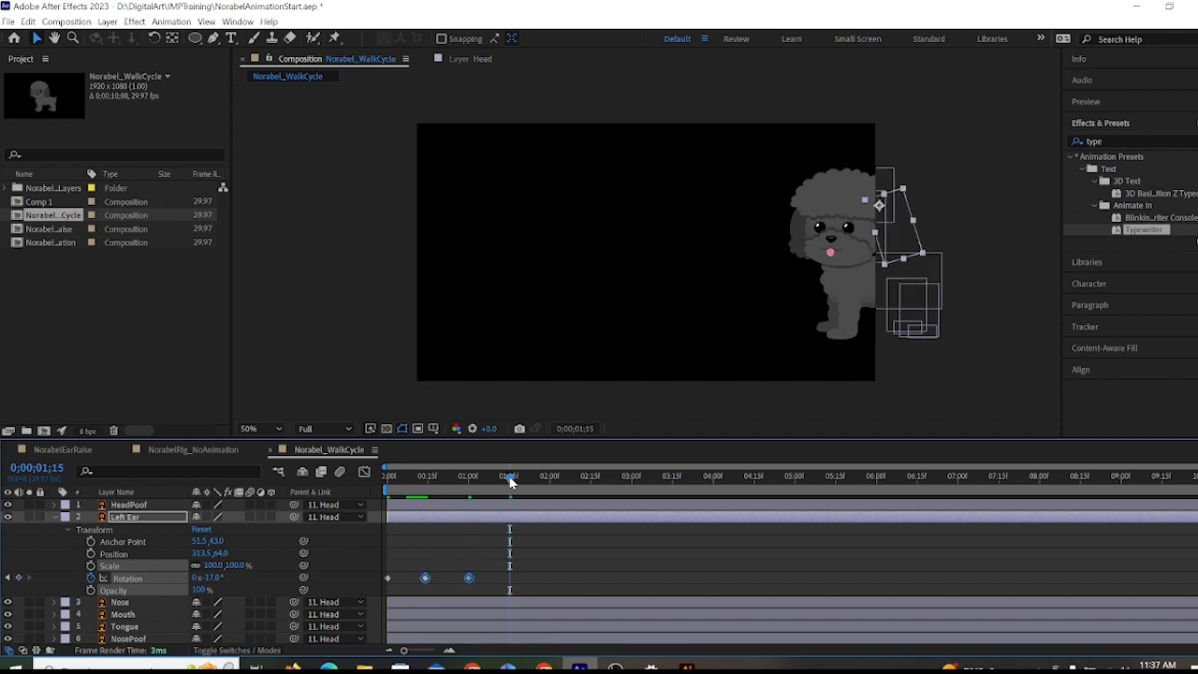
{"action": "key", "text": "ctrl+v"}
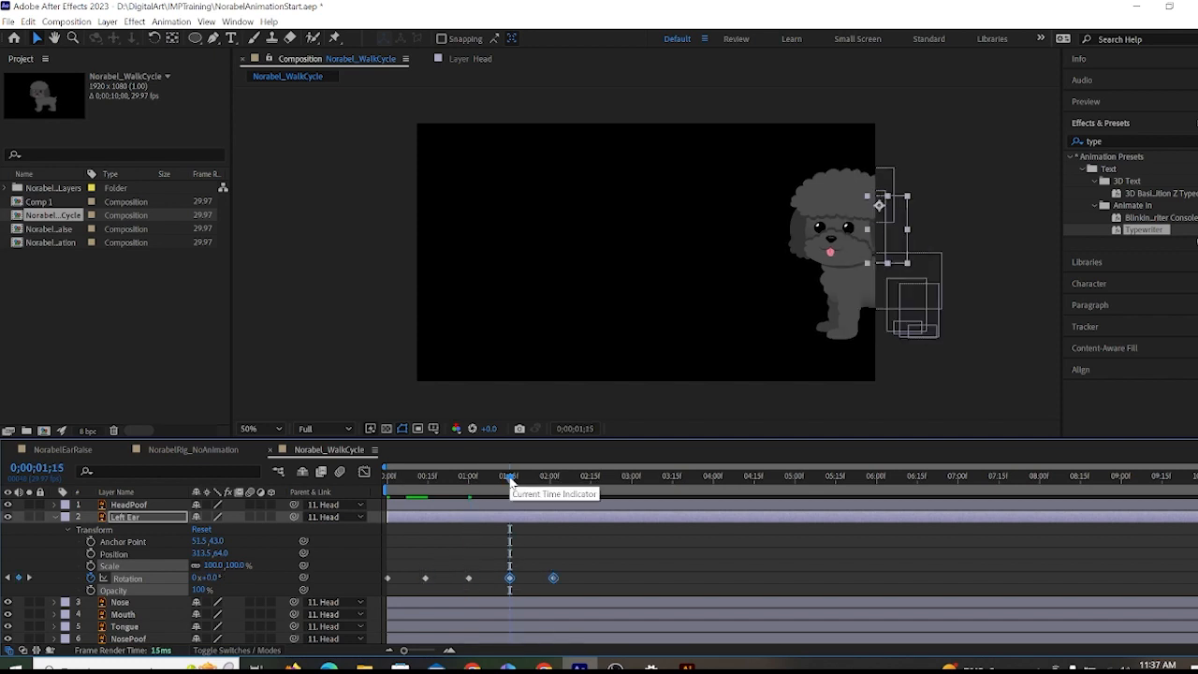
Paste the copied pair of Left Ear rotation keyframes at 0;00;02;15 and again at 0;00;03;15.
{"action": "left_click", "coordinate": [638, 480]}
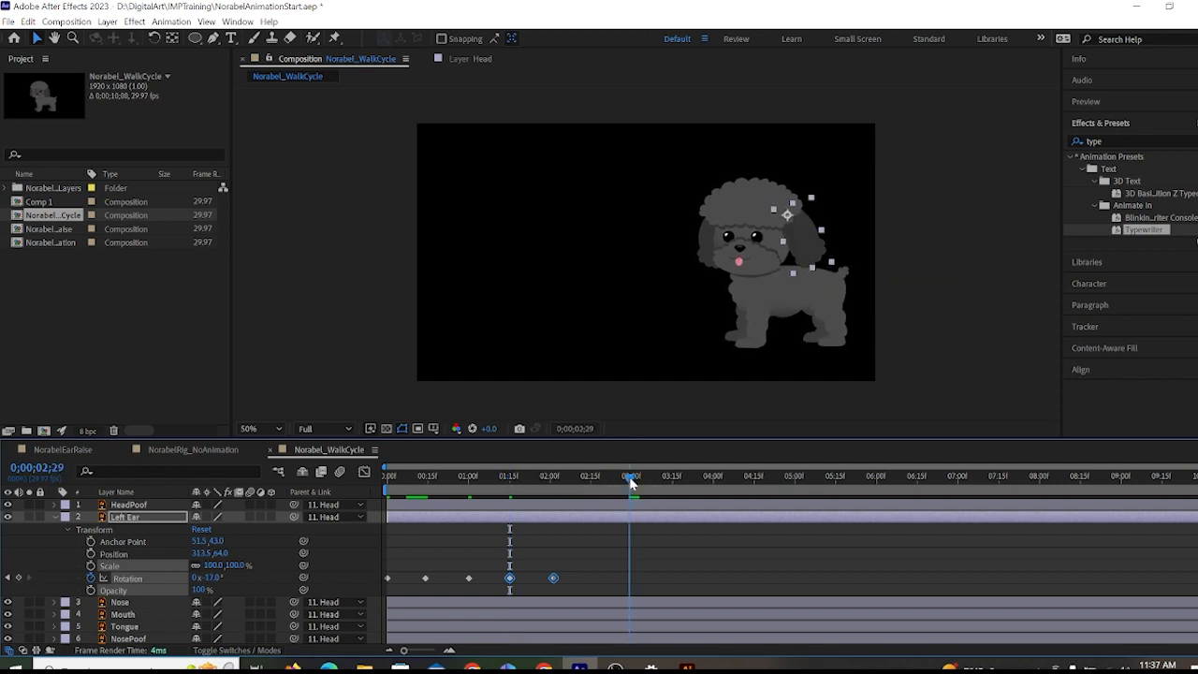
{"action": "left_click_drag", "start_coordinate": [635, 481], "coordinate": [629, 481]}
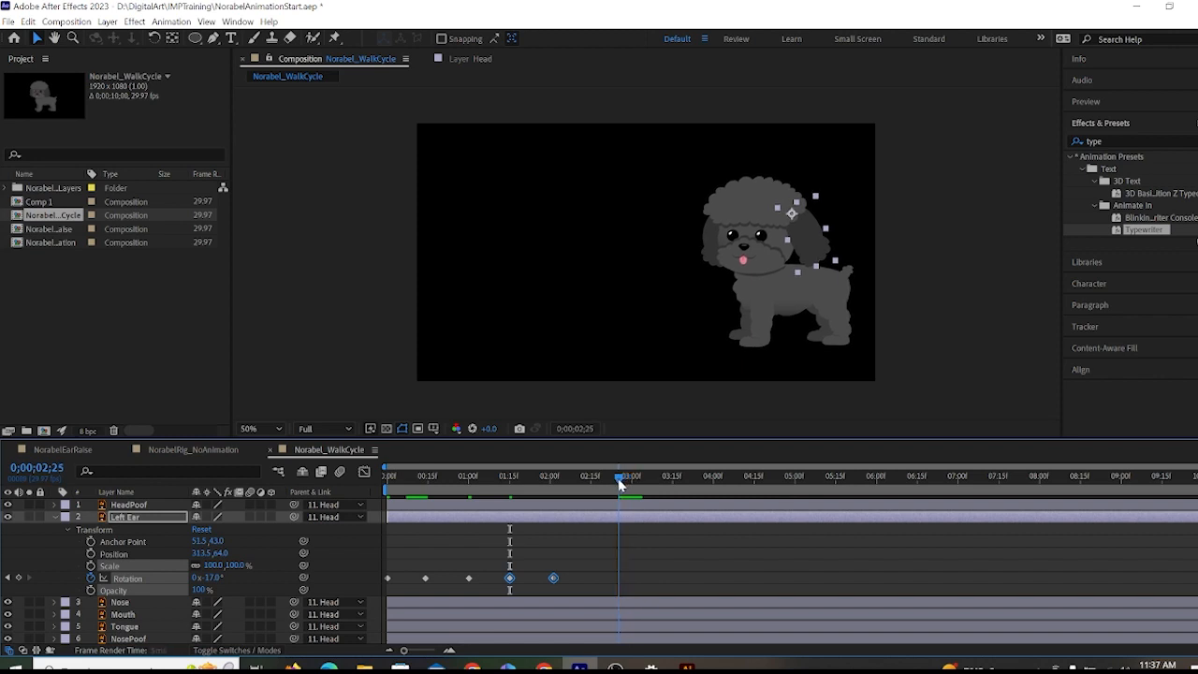
{"action": "left_click_drag", "start_coordinate": [630, 479], "coordinate": [591, 485]}
{"action": "key", "text": "ctrl+v"}
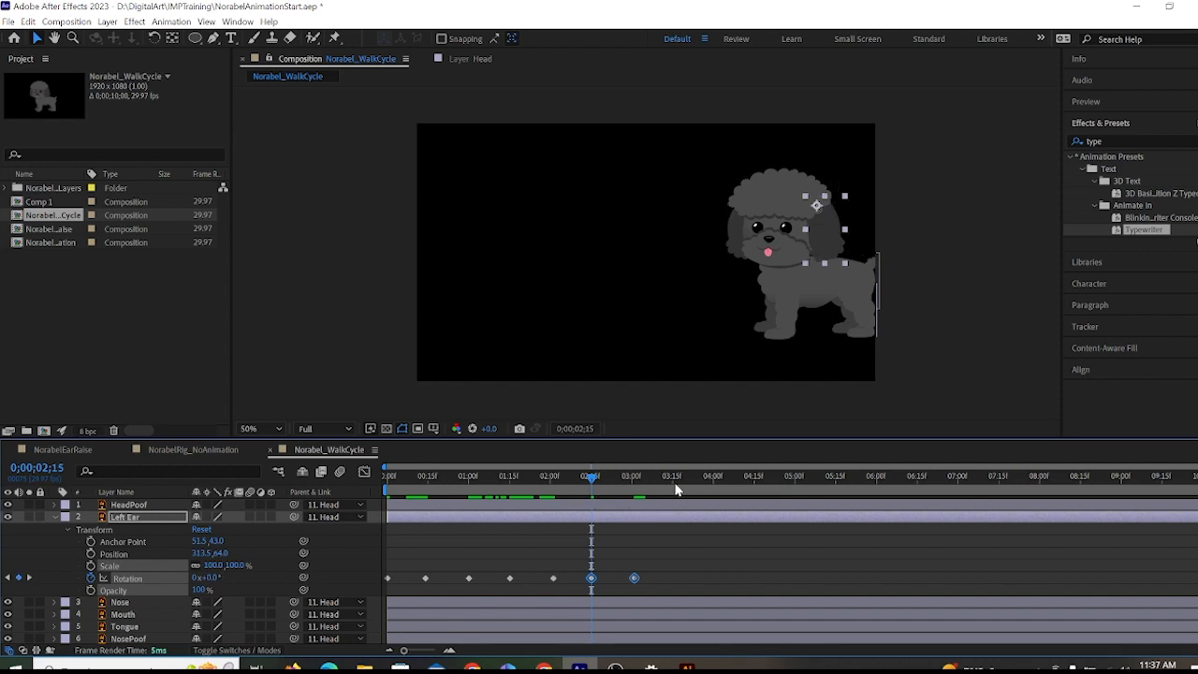
{"action": "left_click", "coordinate": [671, 484]}
{"action": "key", "text": "ctrl+v"}
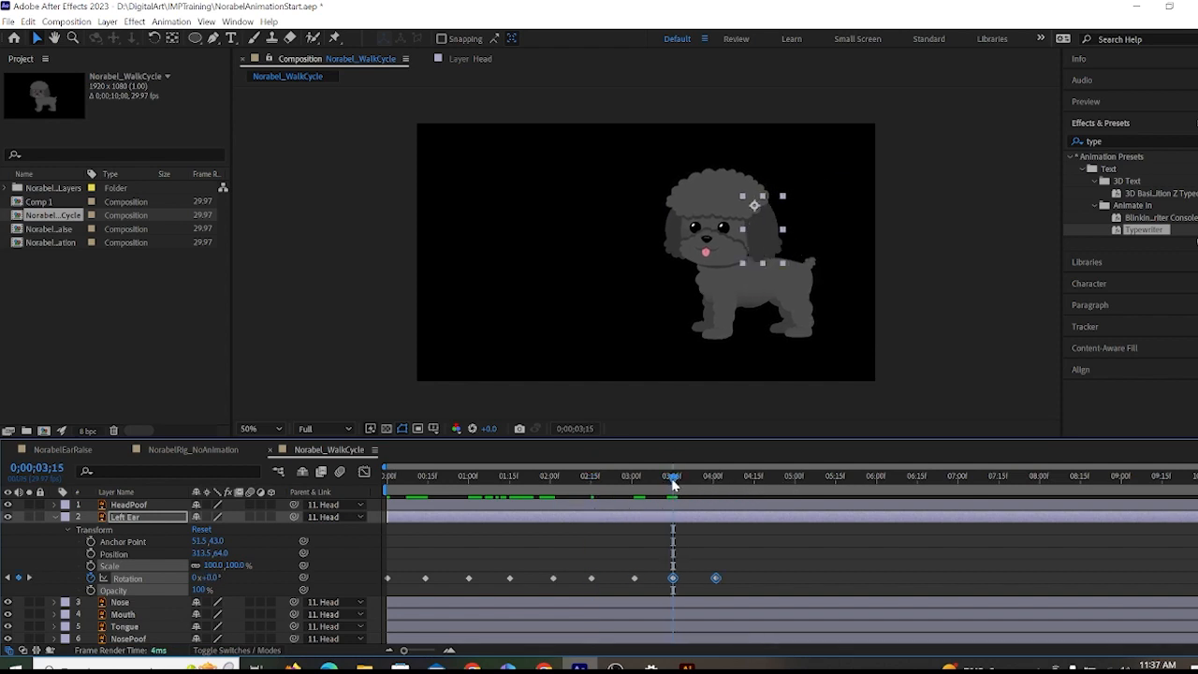
Paste the Left Ear rotation keyframe pair at 0;00;04;15 and at 0;00;05;14.
{"action": "left_click", "coordinate": [754, 484]}
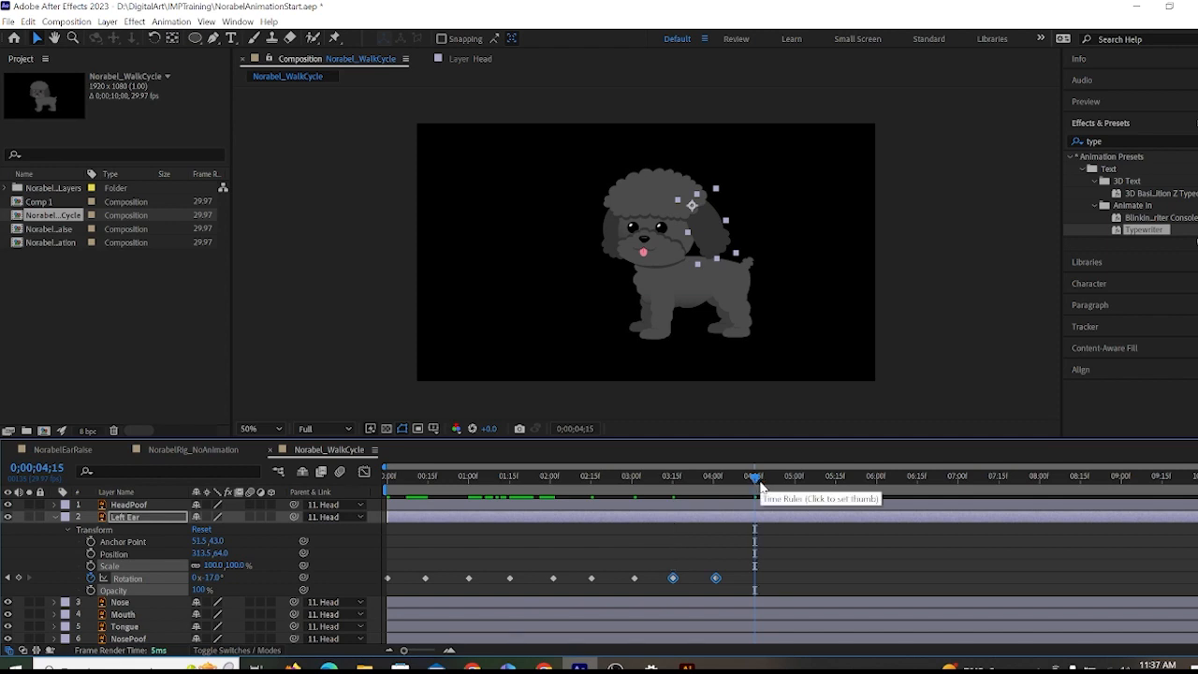
{"action": "key", "text": "ctrl+v"}
{"action": "left_click_drag", "start_coordinate": [760, 483], "coordinate": [833, 472]}
{"action": "key", "text": "ctrl+v"}
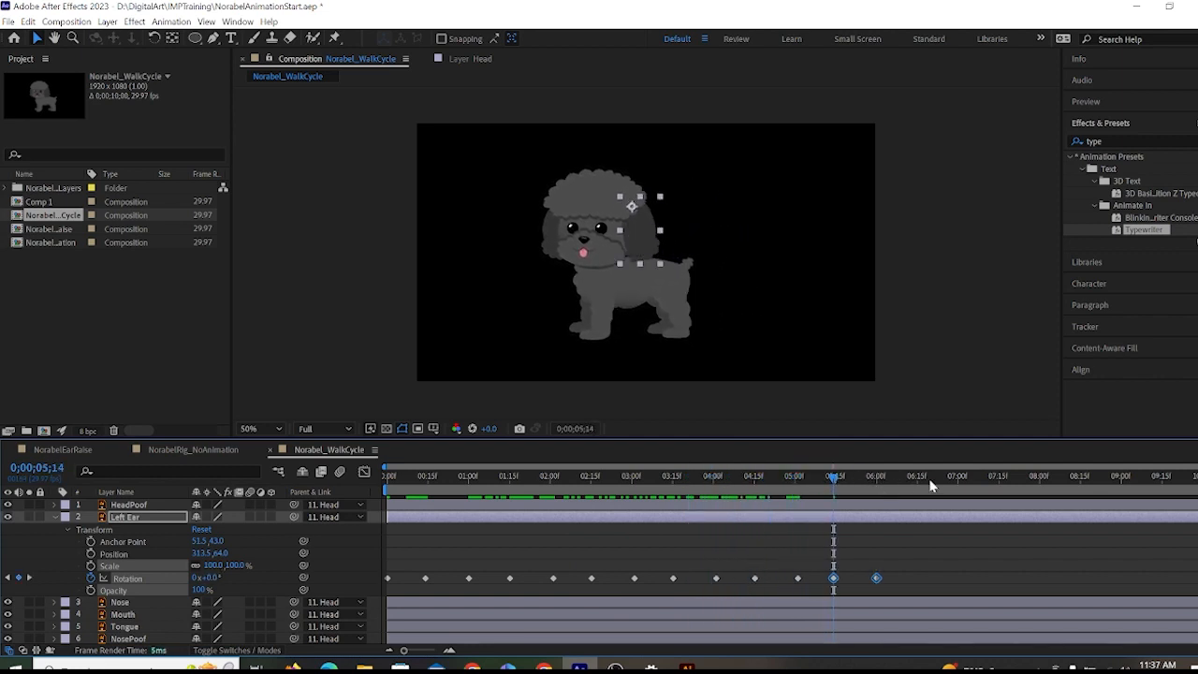
Paste the Left Ear rotation keyframe pair at 0;00;06;15 and at 0;00;07;15.
{"action": "left_click", "coordinate": [909, 483]}
{"action": "left_click_drag", "start_coordinate": [909, 484], "coordinate": [917, 481]}
{"action": "key", "text": "ctrl+v"}
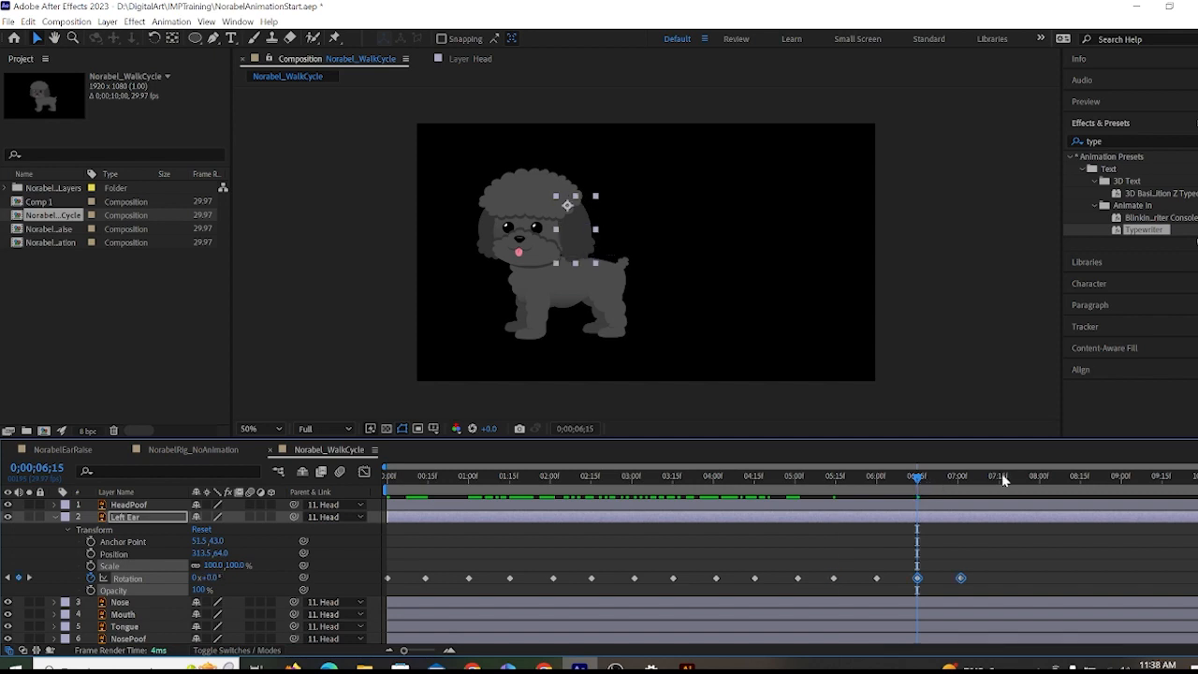
{"action": "left_click", "coordinate": [1001, 477]}
{"action": "key", "text": "ctrl+v"}
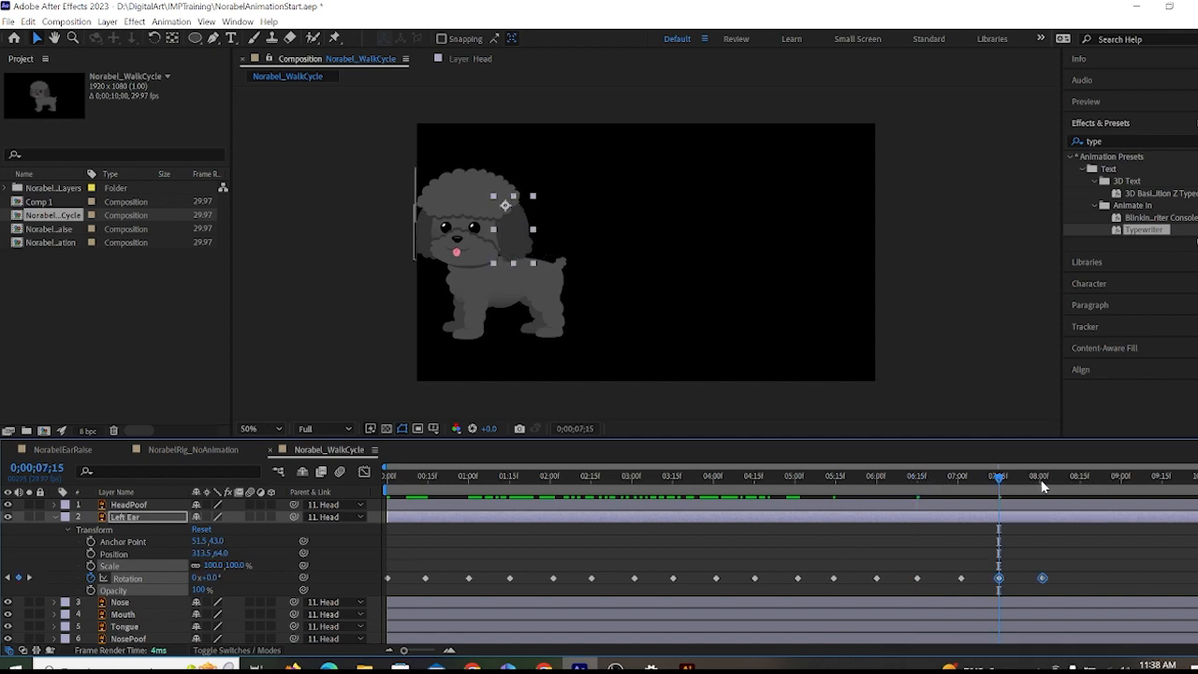
Paste the Left Ear rotation keyframe pair at 0;00;08;15 and again at 0;00;09;15.
{"action": "left_click", "coordinate": [1081, 480]}
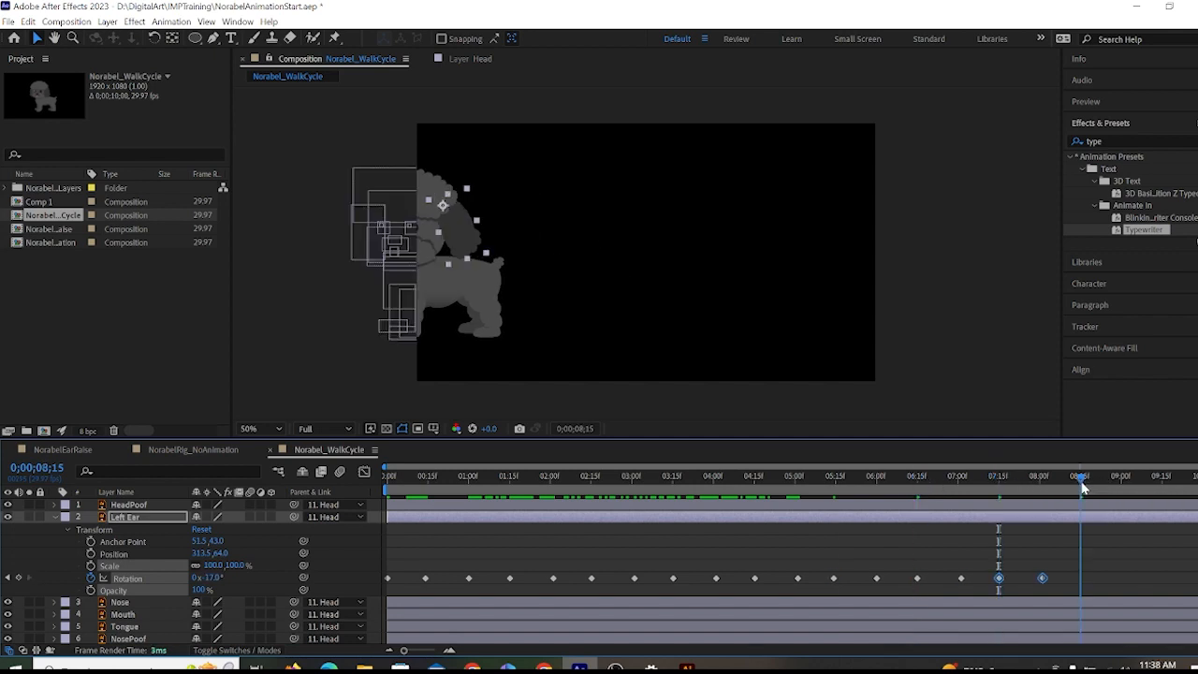
{"action": "key", "text": "ctrl+v"}
{"action": "left_click", "coordinate": [1162, 481]}
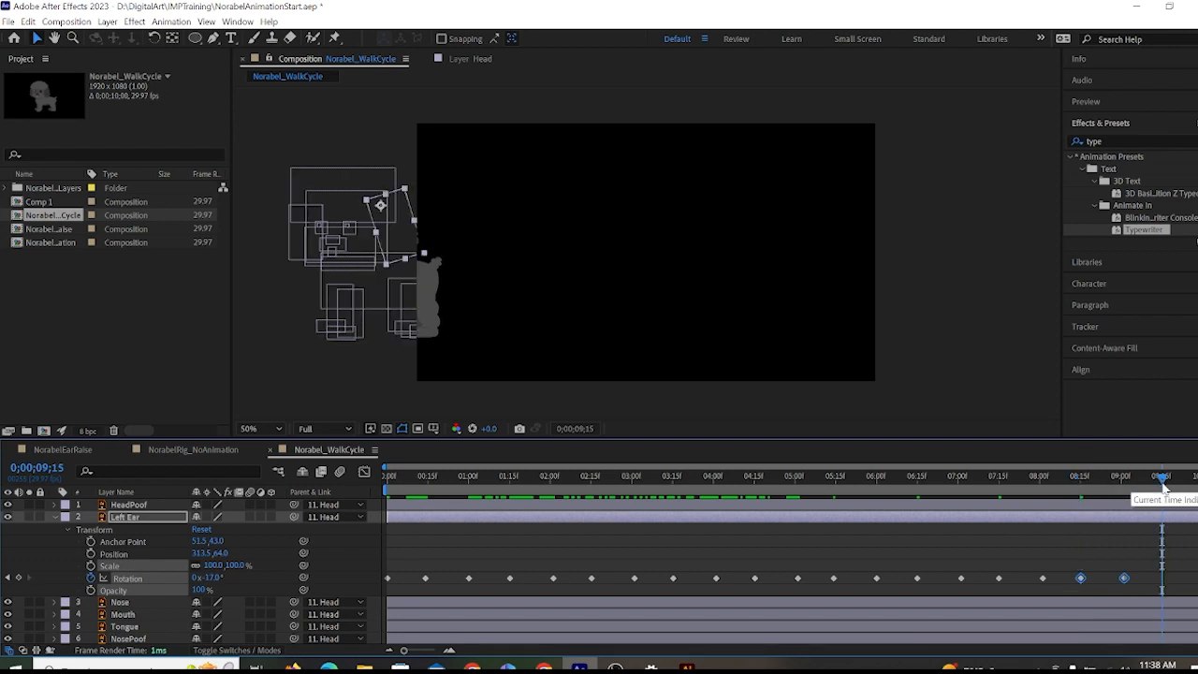
{"action": "key", "text": "ctrl+v"}
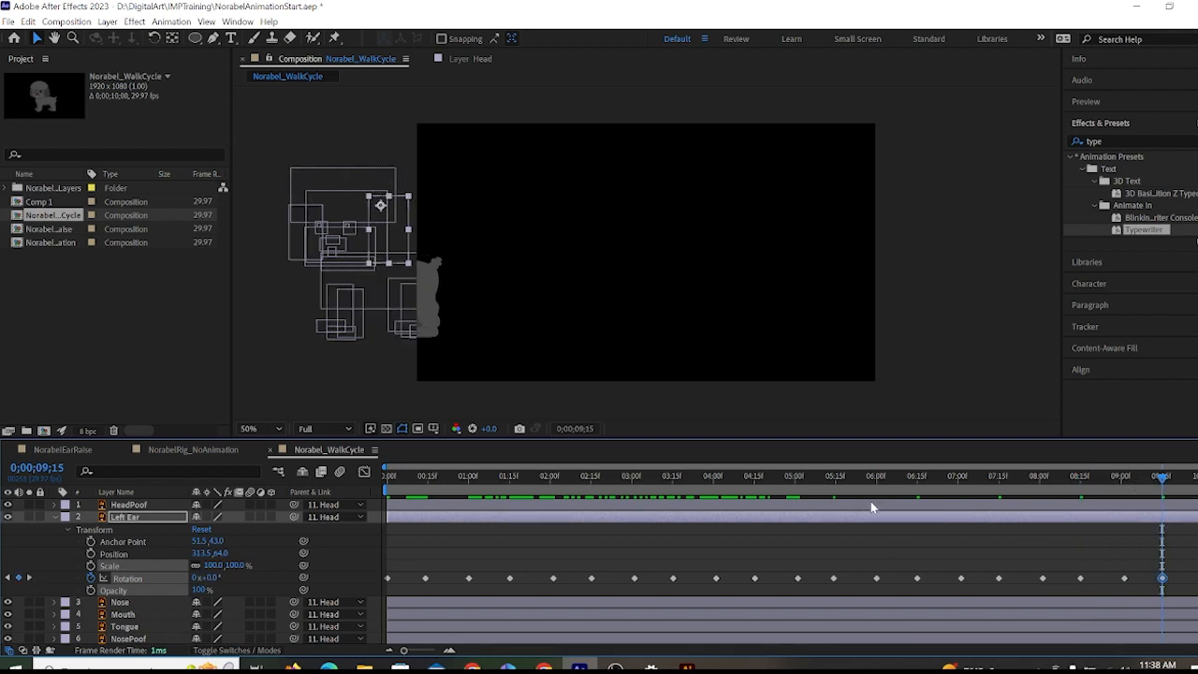
Preview the Left Ear swing during the walk, starting from 0;00;02;11.
{"action": "left_click", "coordinate": [580, 475]}
{"action": "key", "text": "space"}
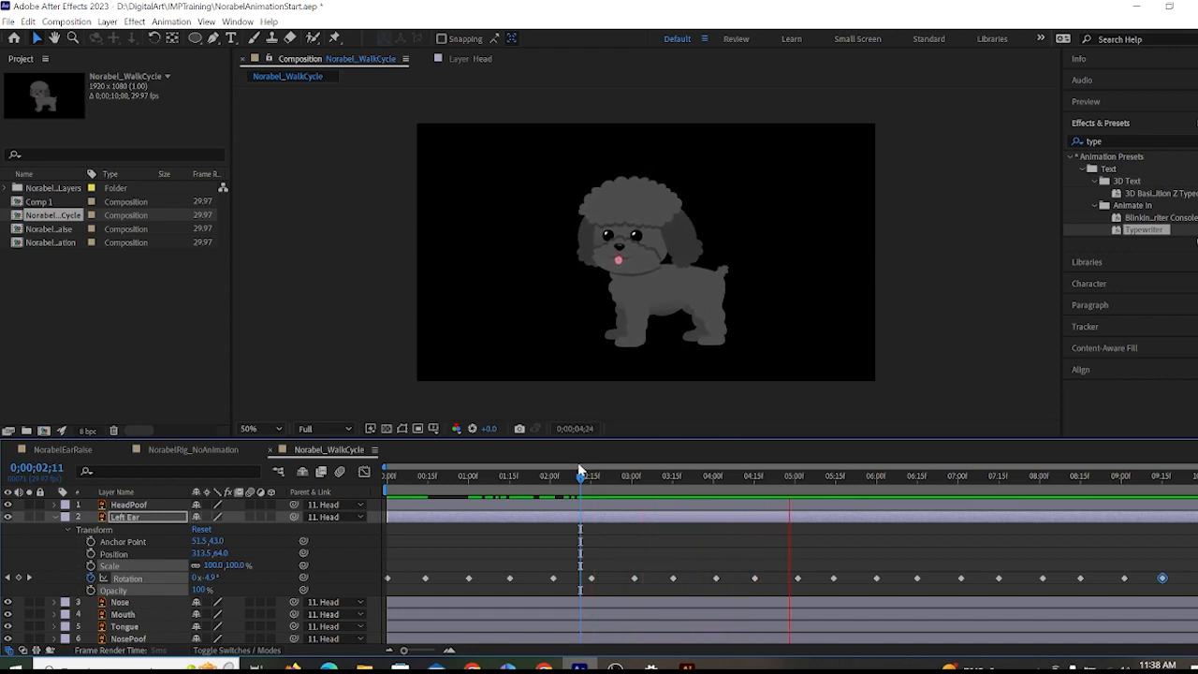
{"action": "key", "text": "space"}
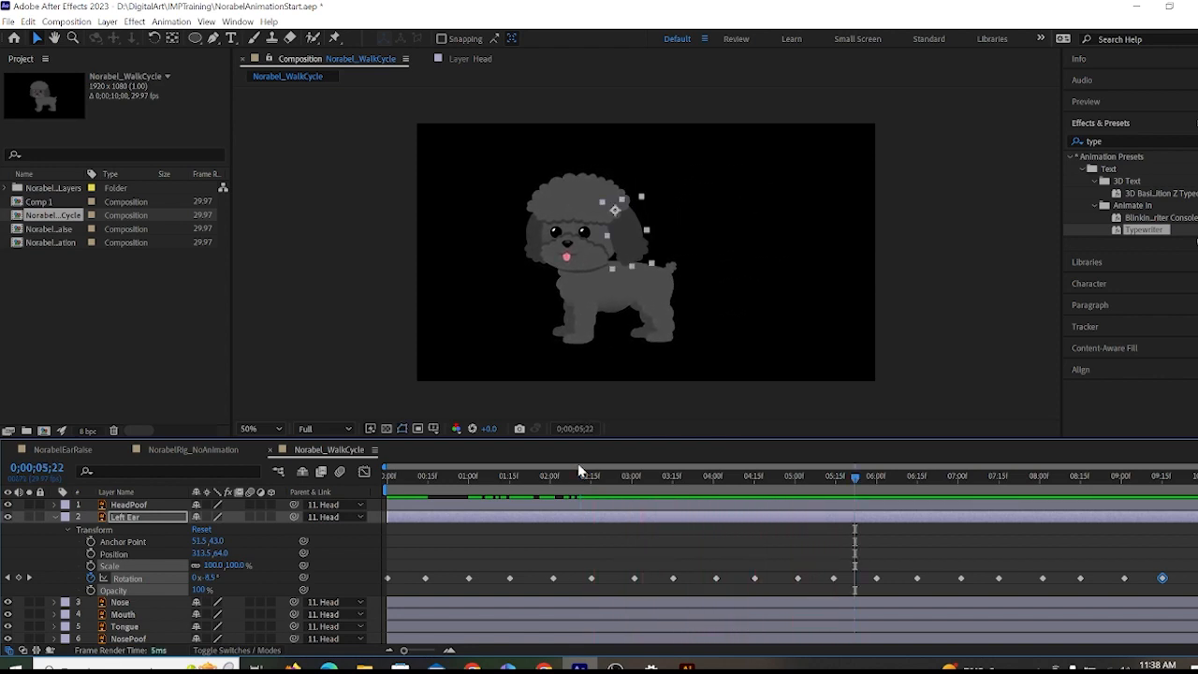
Collapse the Left Ear layer and start keyframing the RightEar's rotation at 0;00;00;00.
{"action": "left_click_drag", "start_coordinate": [580, 473], "coordinate": [387, 475]}
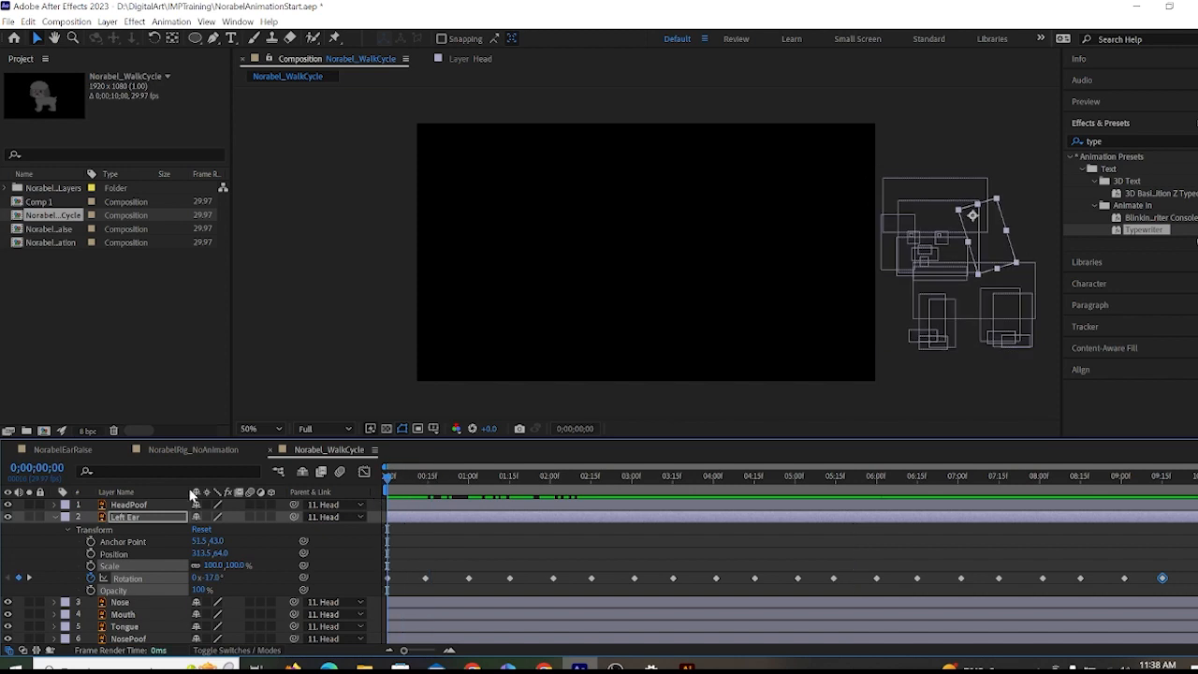
{"action": "left_click", "coordinate": [53, 516]}
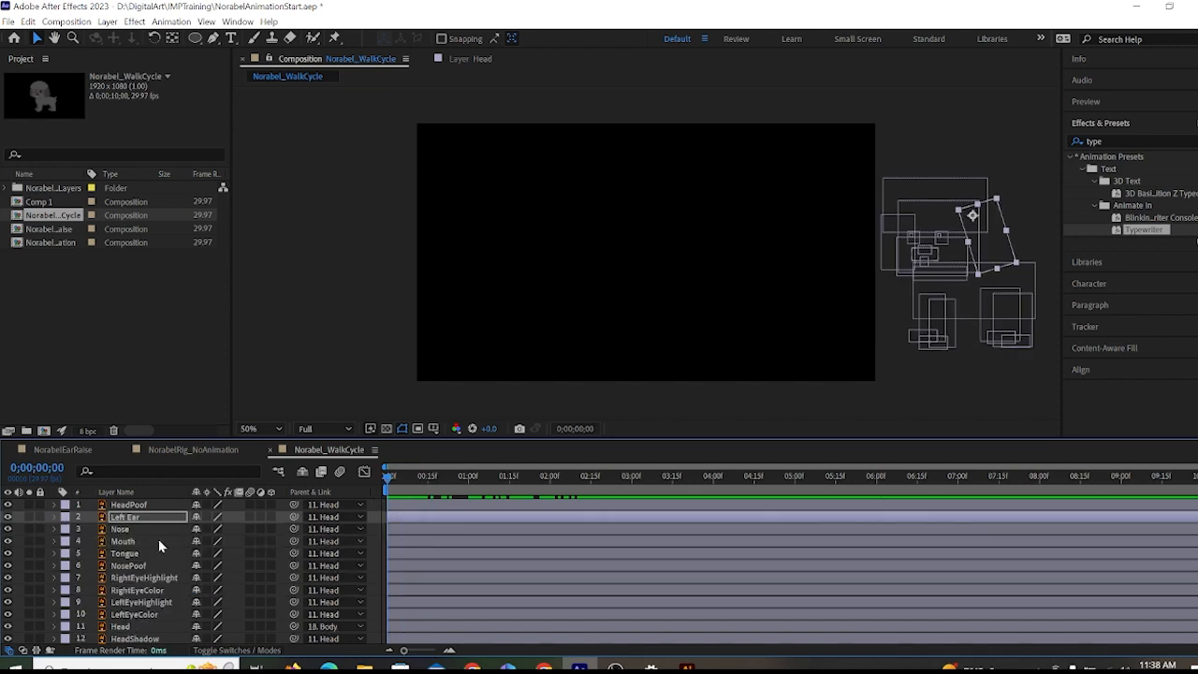
{"action": "scroll", "coordinate": [161, 563], "scroll_direction": "down", "scroll_amount": 3}
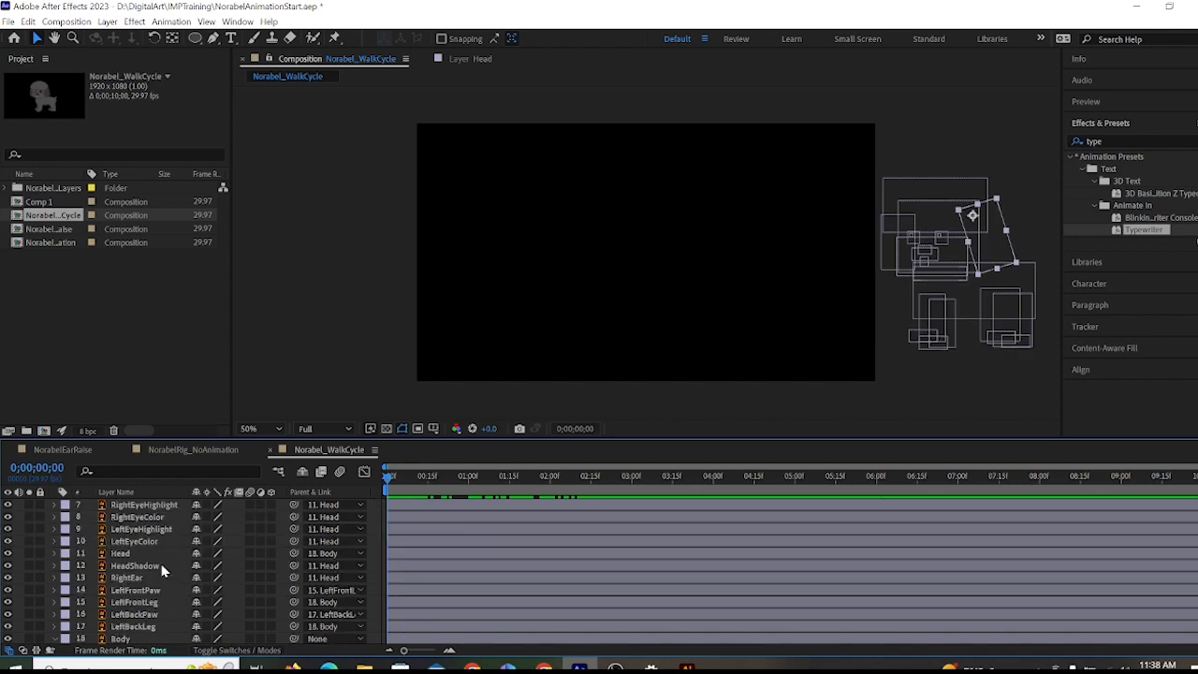
{"action": "left_click", "coordinate": [53, 577]}
{"action": "left_click", "coordinate": [67, 592]}
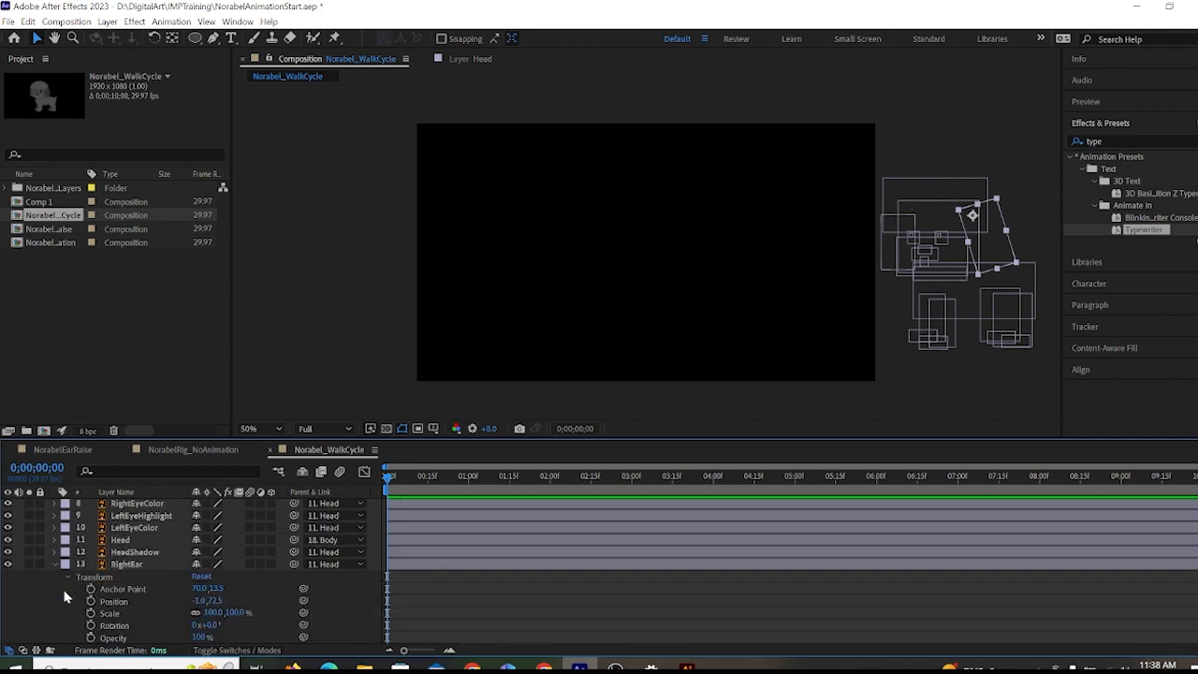
{"action": "left_click", "coordinate": [91, 589]}
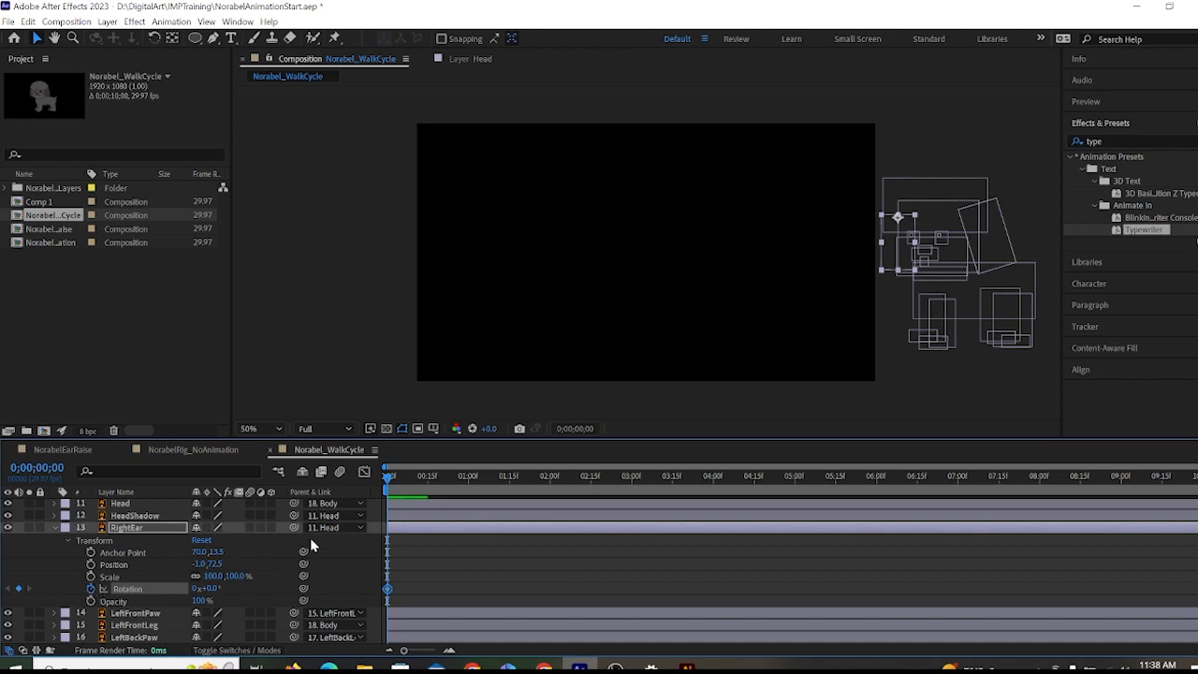
Add a RightEar rotation keyframe at 0;00;00;15 and set the rotation at 0;00;00;00 to 17°.
{"action": "left_click", "coordinate": [432, 480]}
{"action": "left_click_drag", "start_coordinate": [430, 480], "coordinate": [427, 480]}
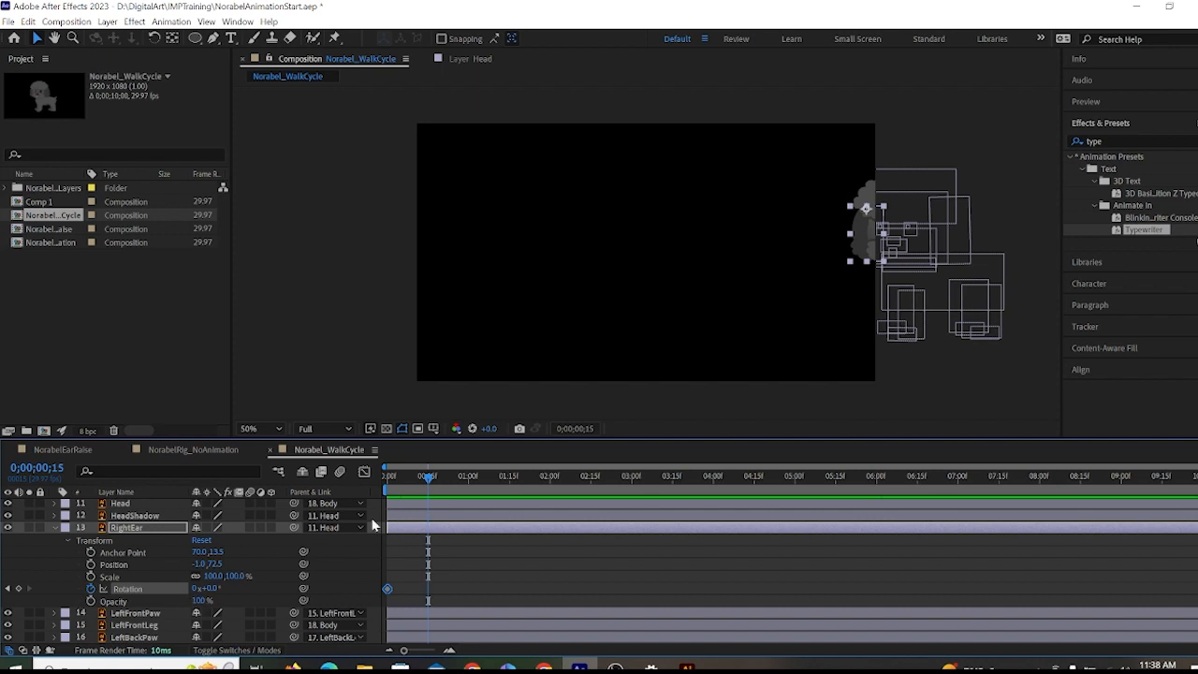
{"action": "mouse_move", "coordinate": [426, 477]}
{"action": "left_mouse_down"}
{"action": "mouse_move", "coordinate": [384, 480]}
{"action": "mouse_move", "coordinate": [424, 479]}
{"action": "left_mouse_up"}
{"action": "left_click", "coordinate": [18, 587]}
{"action": "left_click_drag", "start_coordinate": [430, 481], "coordinate": [373, 479]}
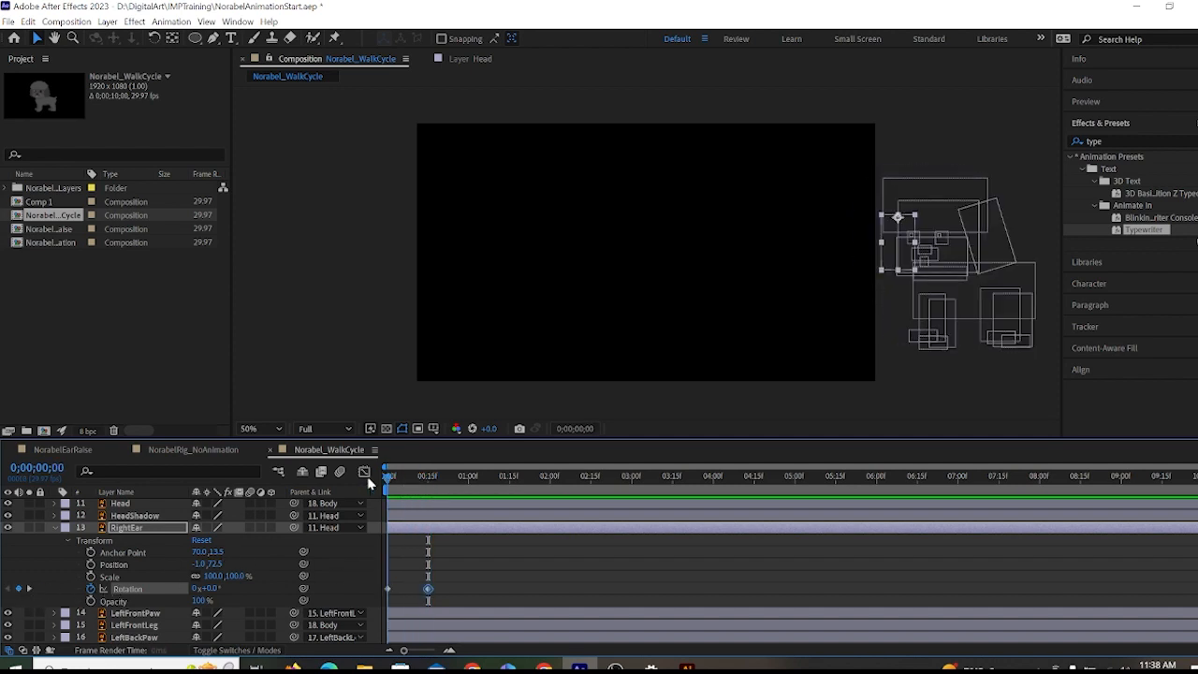
{"action": "left_click_drag", "start_coordinate": [201, 586], "coordinate": [221, 583]}
Copy both RightEar rotation keyframes and paste the pair at 0;00;01;00 and 0;00;02;00.
{"action": "left_click_drag", "start_coordinate": [454, 612], "coordinate": [357, 582]}
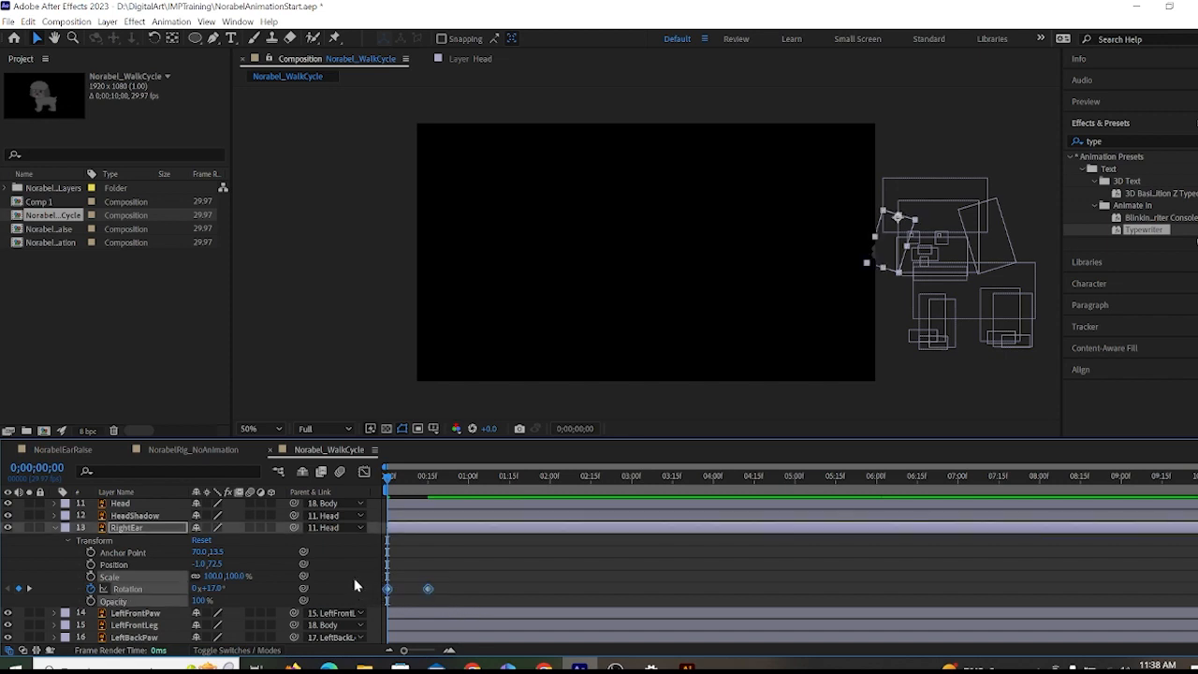
{"action": "key", "text": "ctrl+c"}
{"action": "left_click", "coordinate": [468, 474]}
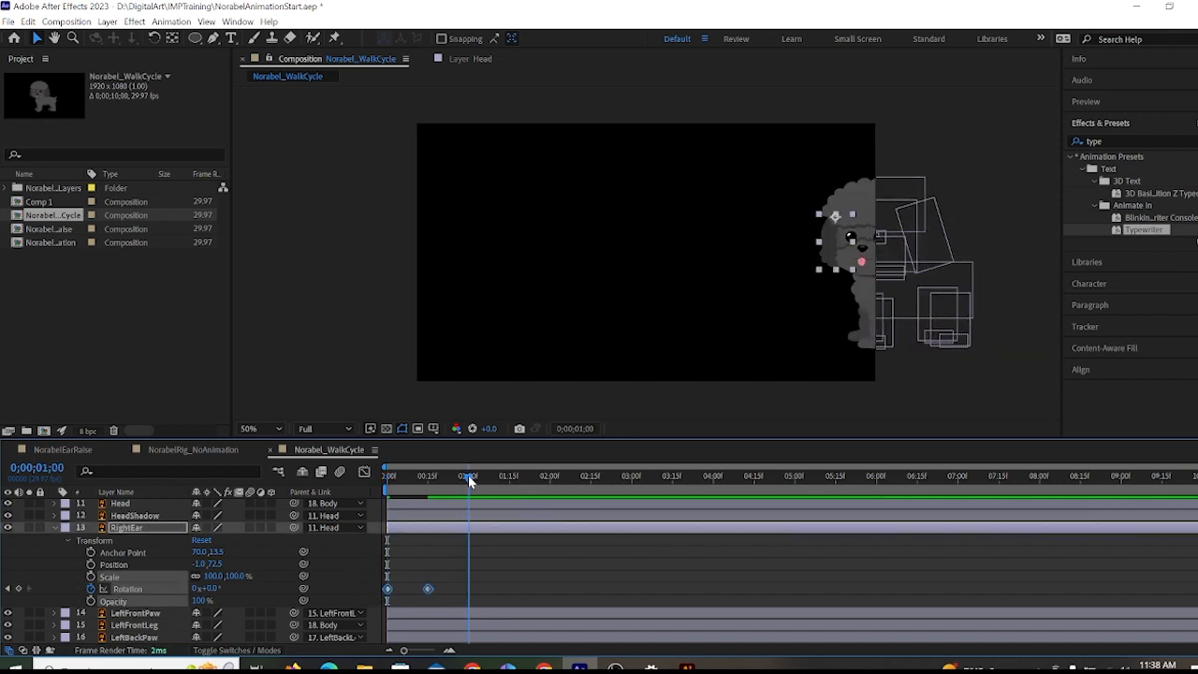
{"action": "key", "text": "ctrl+v"}
{"action": "left_click", "coordinate": [550, 477]}
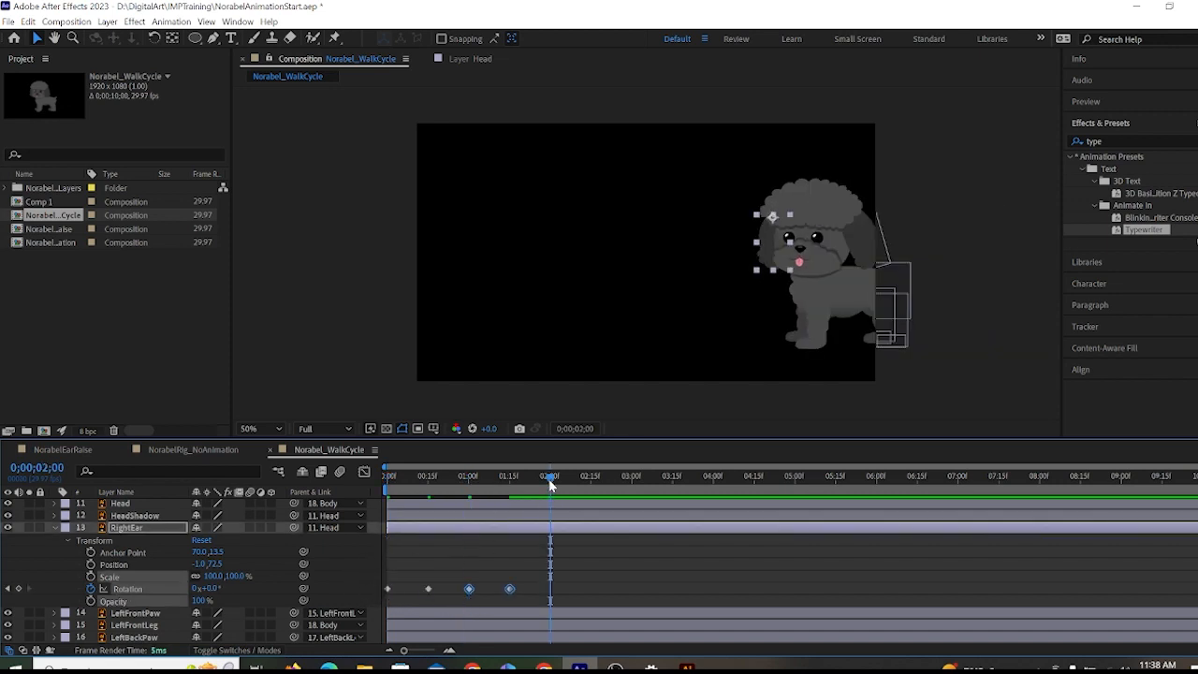
{"action": "key", "text": "ctrl+v"}
Paste the RightEar rotation keyframe pair at 0;00;03;00, 0;00;04;00 and 0;00;04;29.
{"action": "left_click", "coordinate": [632, 477]}
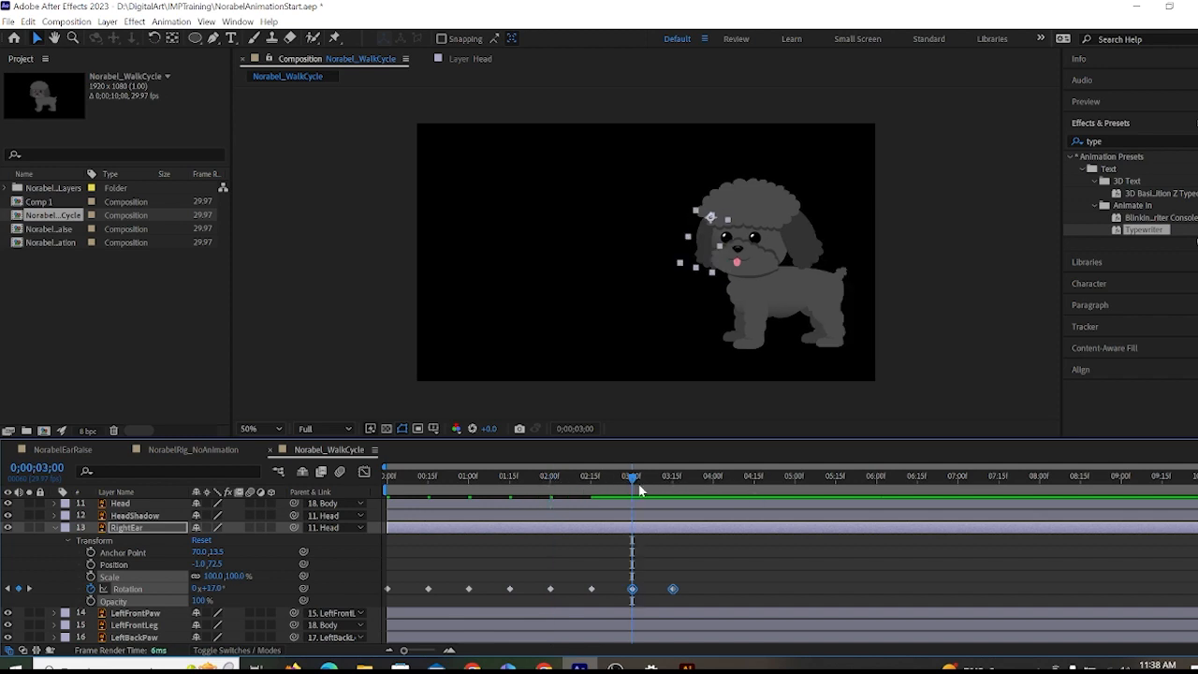
{"action": "key", "text": "ctrl+v"}
{"action": "left_click", "coordinate": [714, 479]}
{"action": "key", "text": "ctrl+v"}
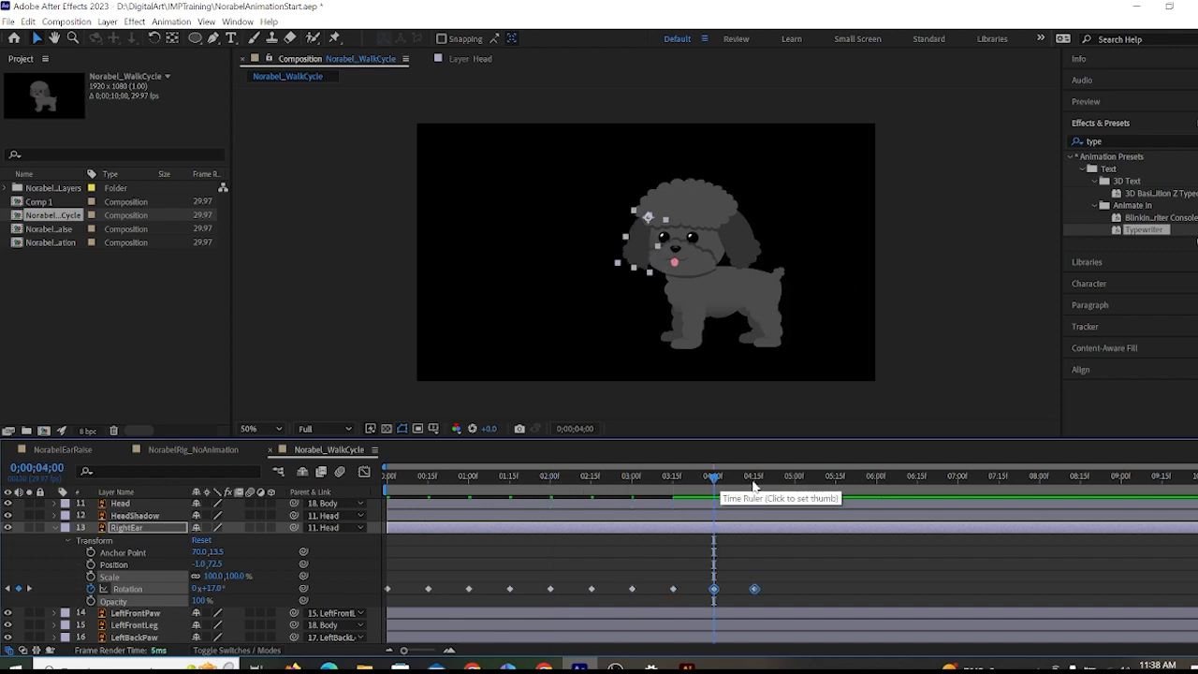
{"action": "left_click", "coordinate": [794, 480]}
{"action": "key", "text": "ctrl+v"}
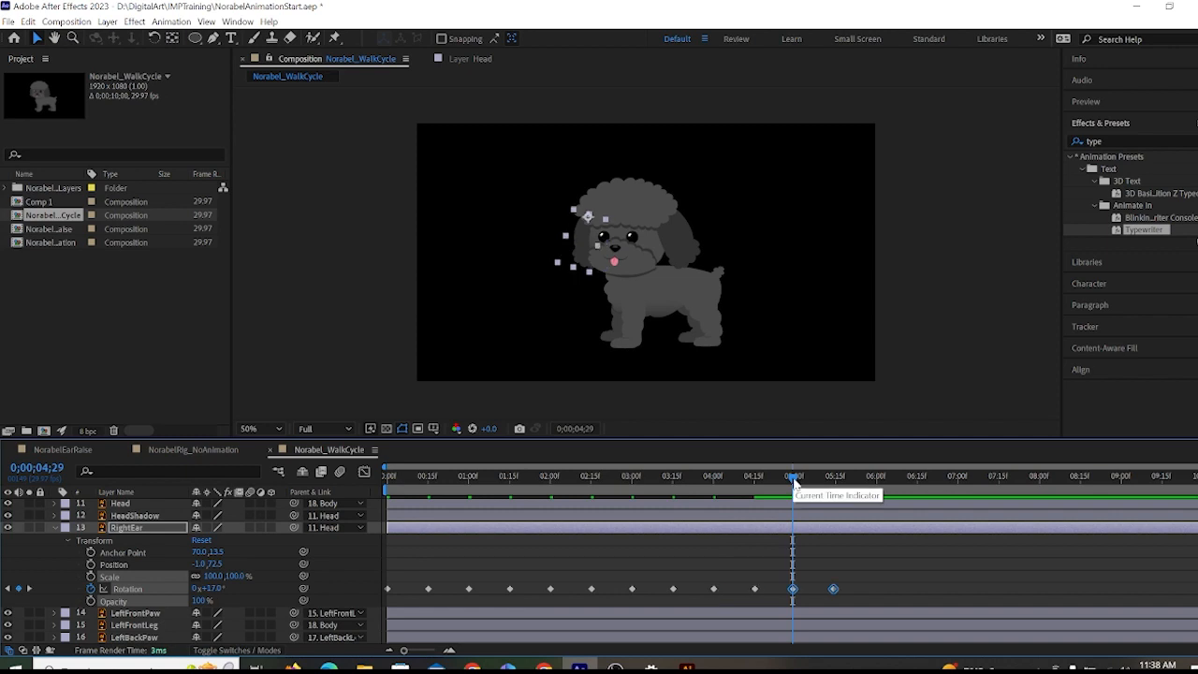
Paste the RightEar rotation keyframe pair at 0;00;06;00 and at 0;00;07;00.
{"action": "left_click", "coordinate": [833, 479]}
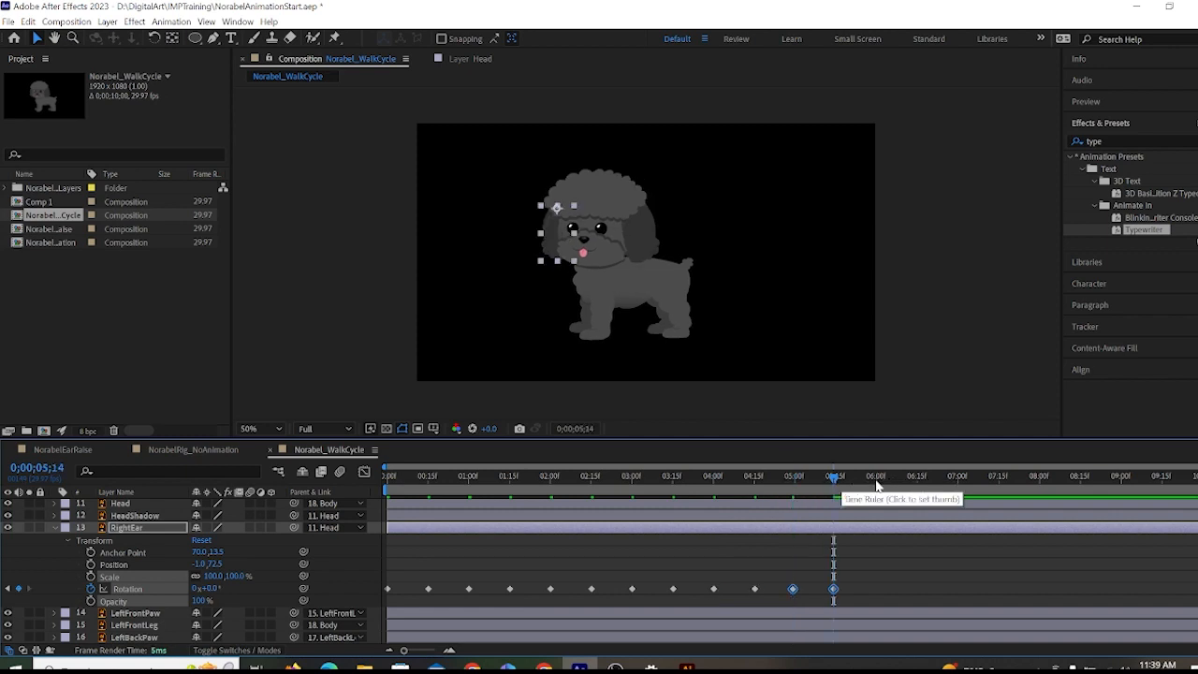
{"action": "left_click", "coordinate": [875, 479]}
{"action": "key", "text": "ctrl+v"}
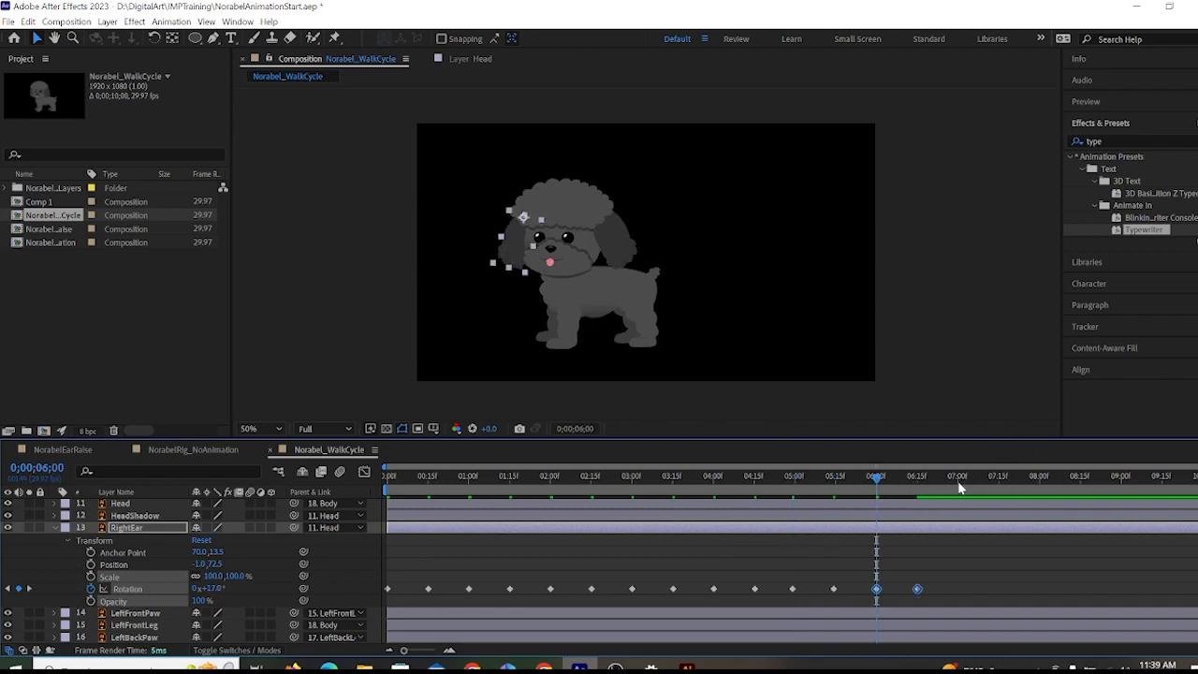
{"action": "left_click", "coordinate": [958, 479]}
{"action": "key", "text": "ctrl+v"}
Paste the RightEar rotation keyframe pair at 0;00;08;00, 0;00;09;01 and the final frame, 0;00;09;29.
{"action": "left_click", "coordinate": [1039, 479]}
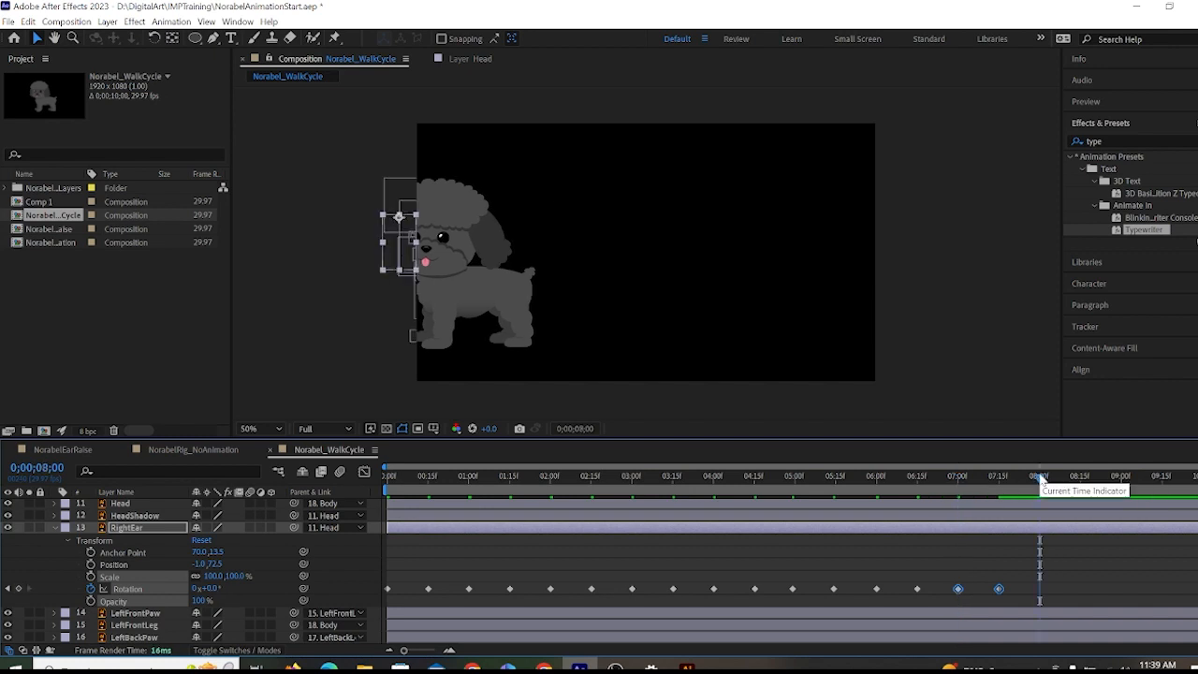
{"action": "key", "text": "ctrl+v"}
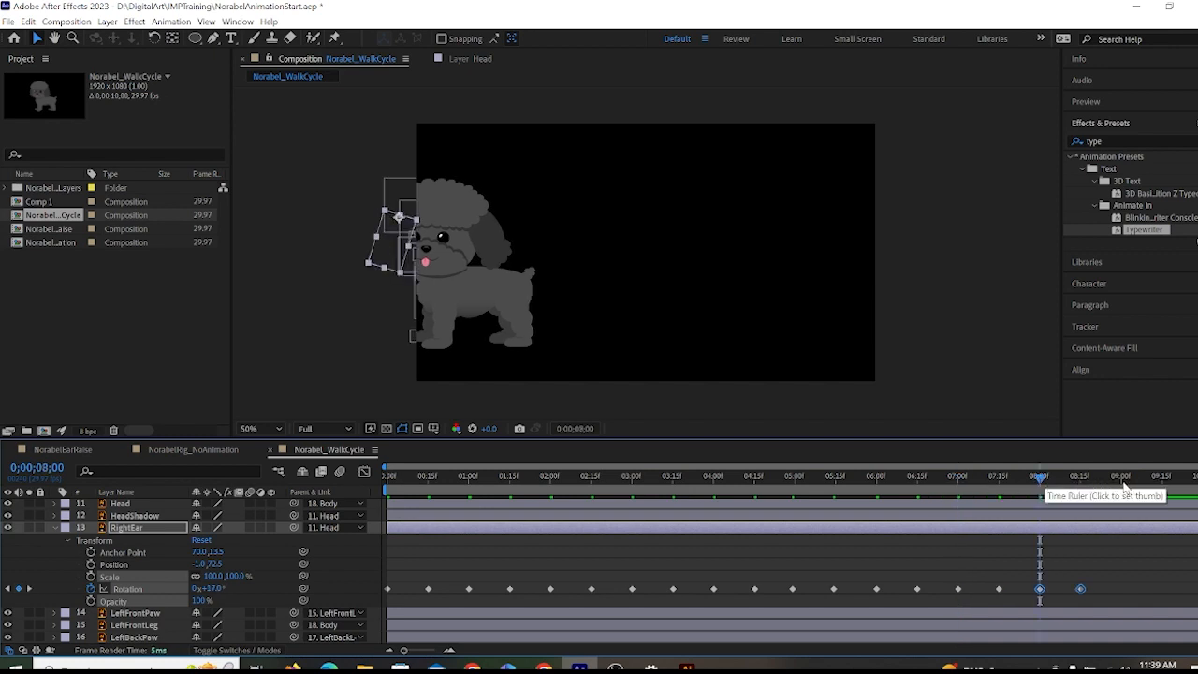
{"action": "left_click", "coordinate": [1124, 480]}
{"action": "key", "text": "ctrl+v"}
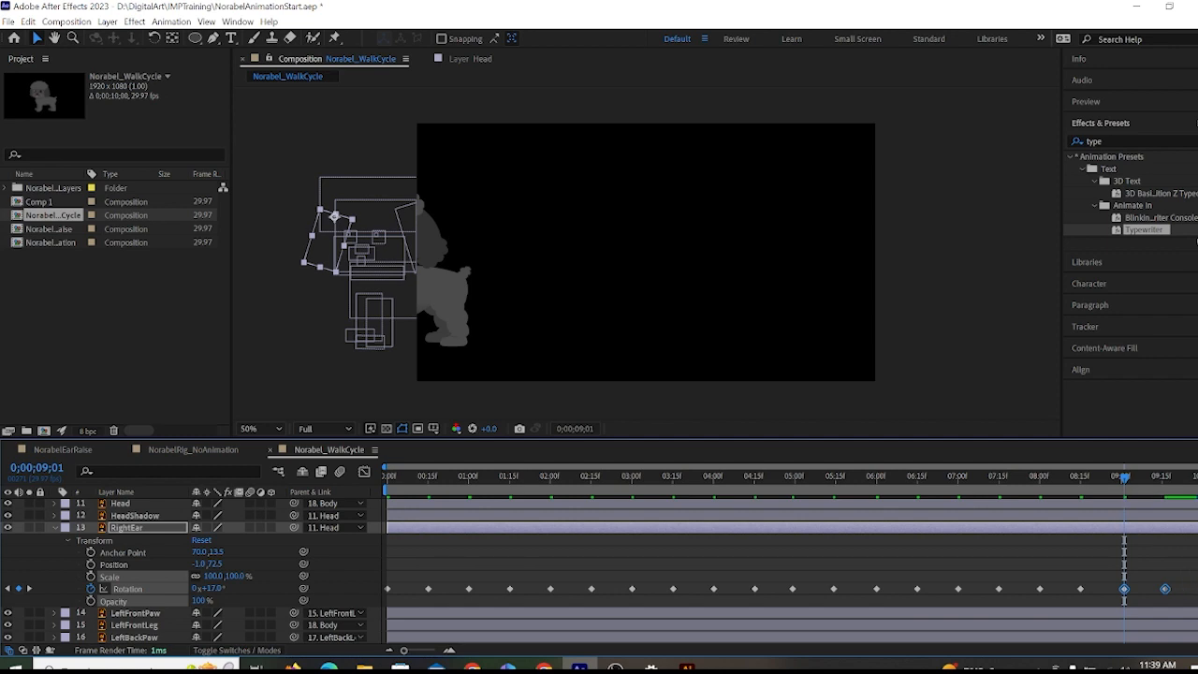
{"action": "key", "text": "End"}
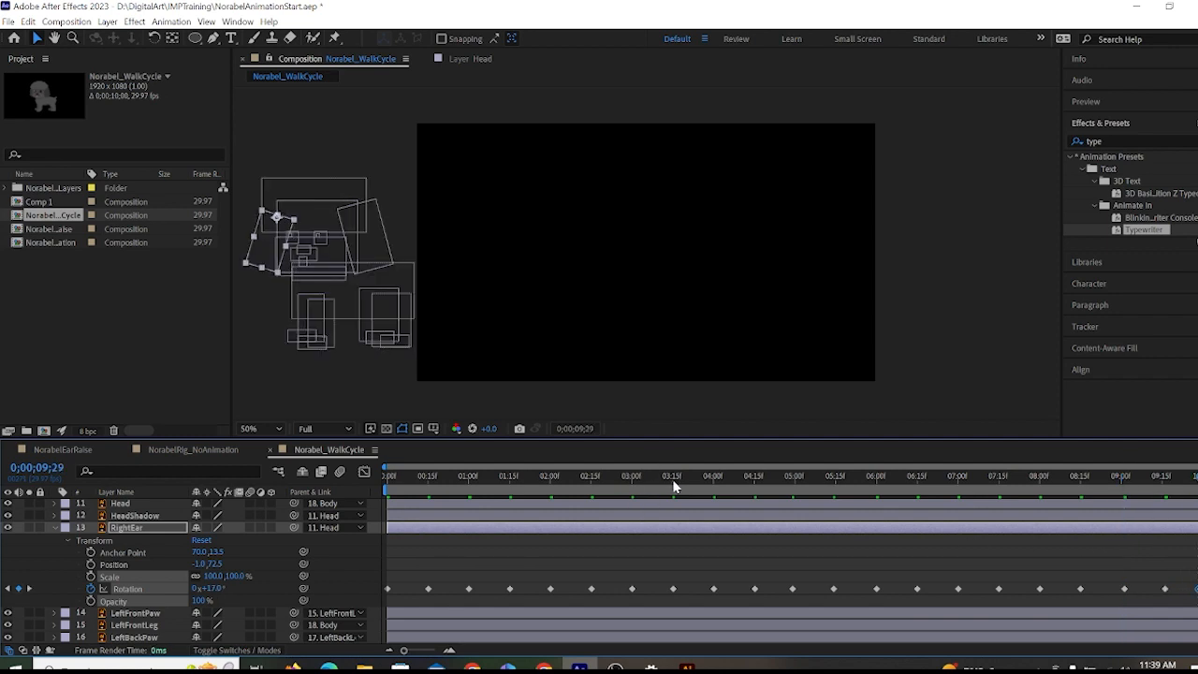
Play the walk cycle from the start and scrub its opening seconds to check the ears against the body bounce.
{"action": "left_click", "coordinate": [676, 484]}
{"action": "key", "text": "Home"}
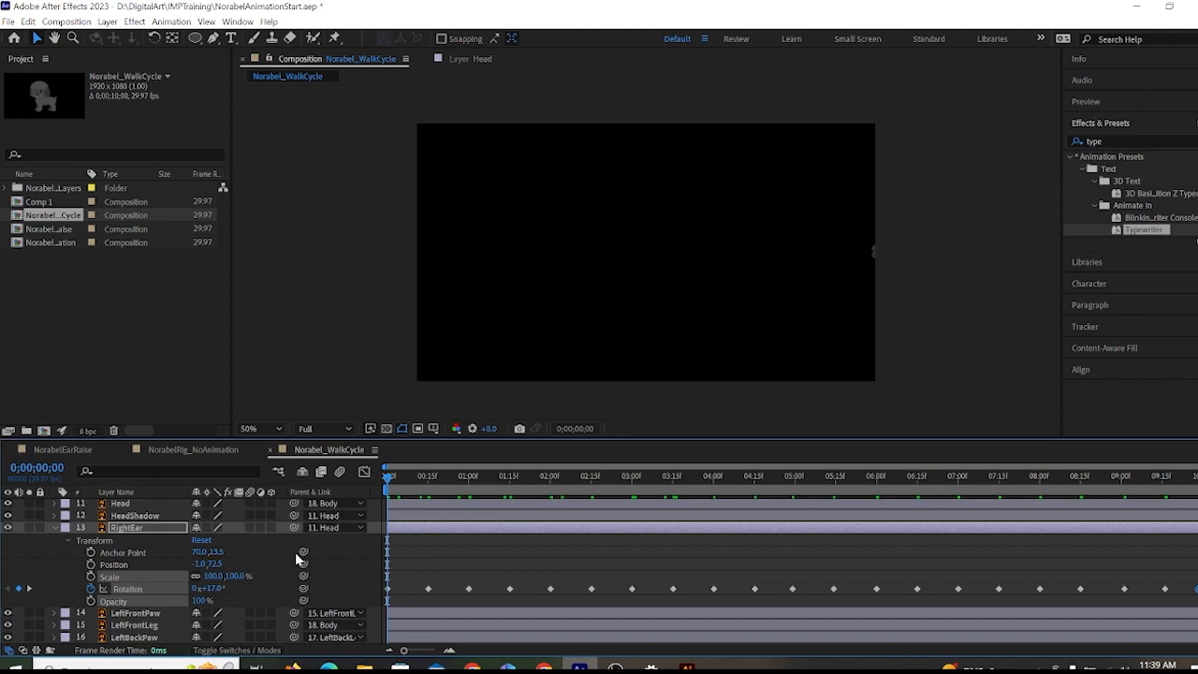
{"action": "key", "text": "space"}
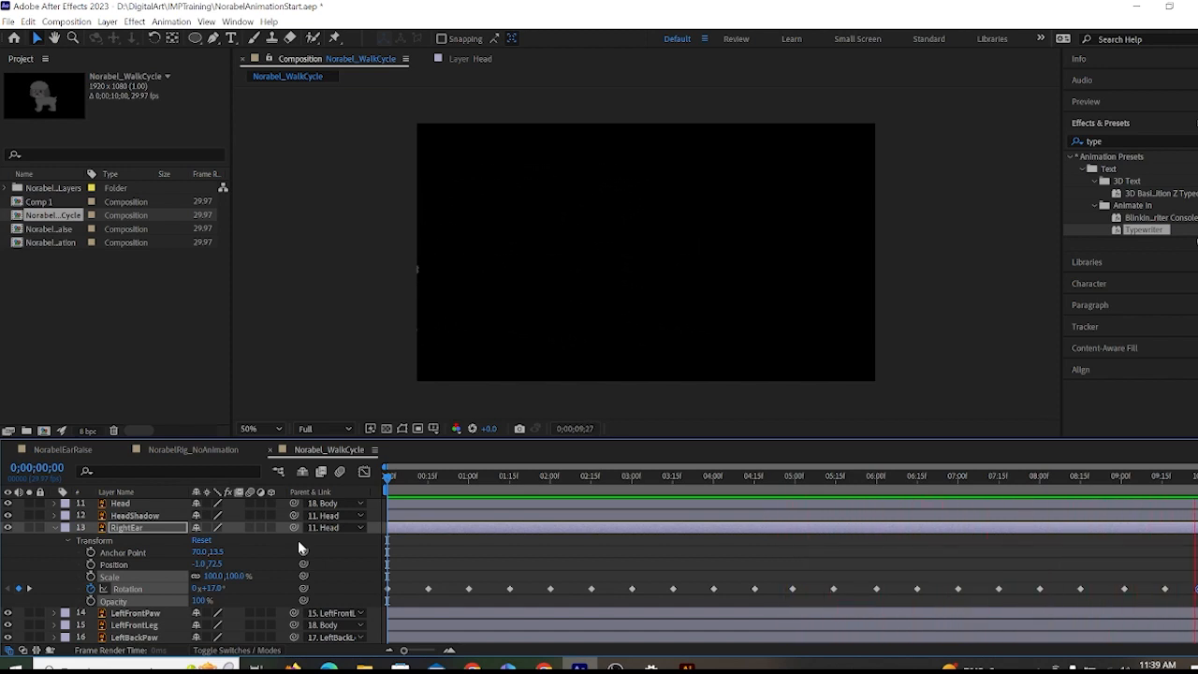
{"action": "left_click", "coordinate": [557, 483]}
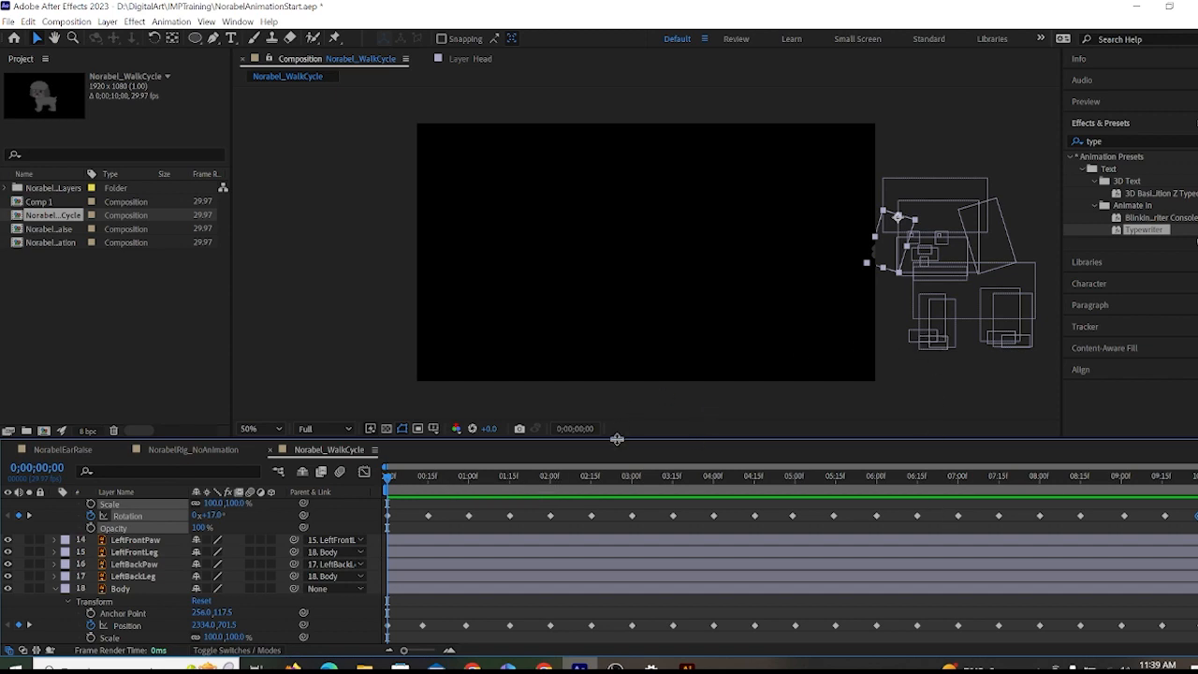
{"action": "left_click_drag", "start_coordinate": [576, 483], "coordinate": [553, 456]}
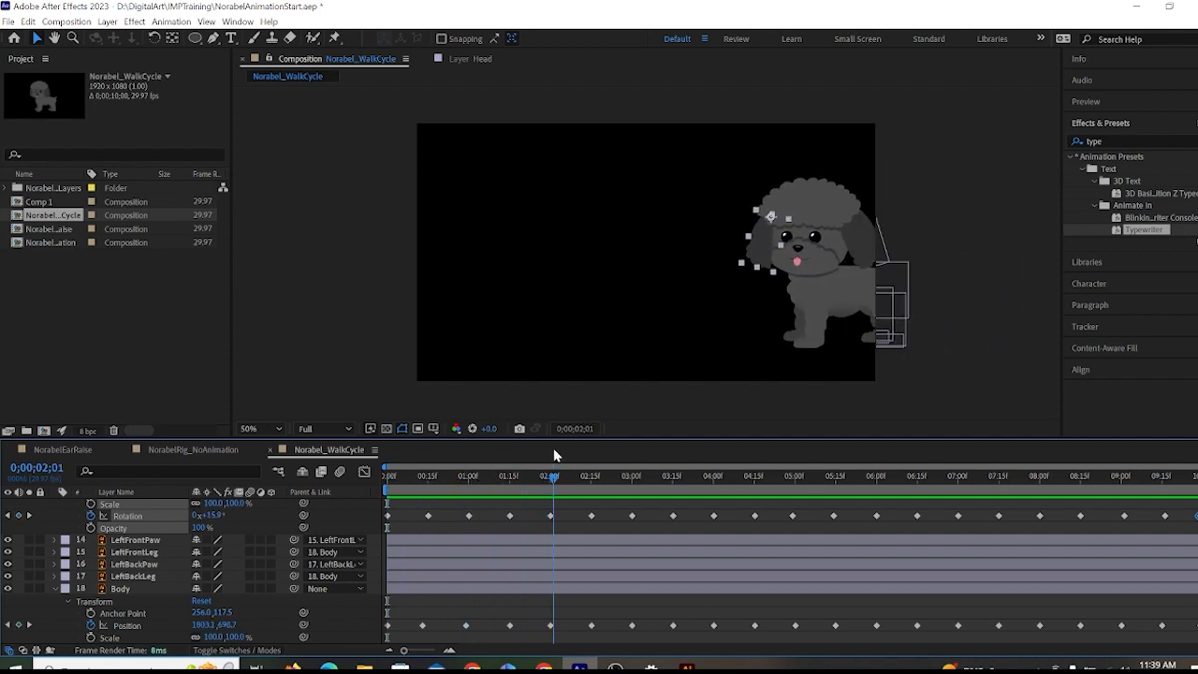
{"action": "key", "text": "Home"}
Collapse the RightEar and Body layers and expand the RightBackLeg layer.
{"action": "scroll", "coordinate": [57, 514], "scroll_direction": "up", "scroll_amount": 3}
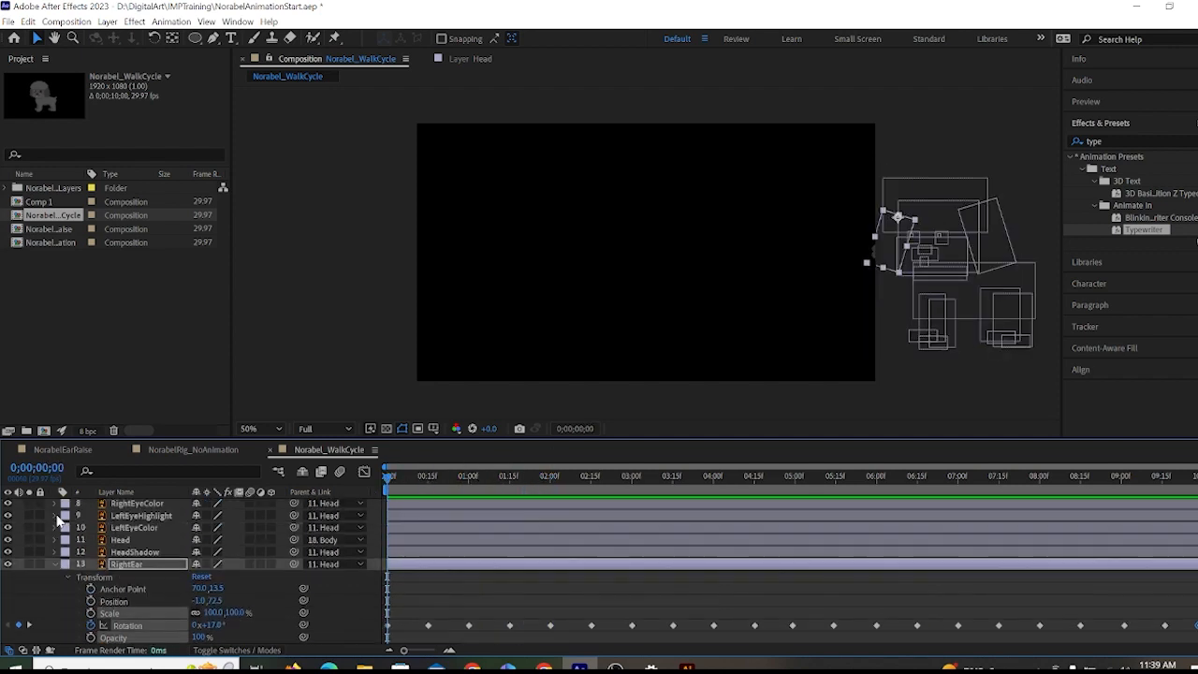
{"action": "left_click", "coordinate": [57, 566]}
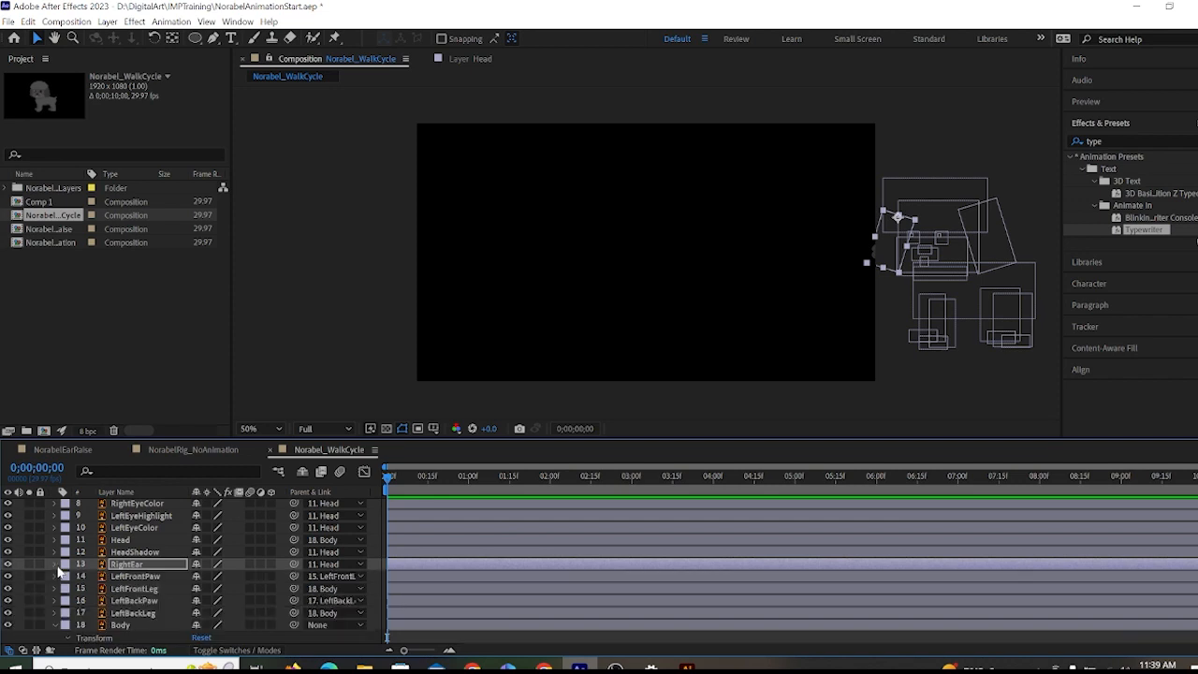
{"action": "scroll", "coordinate": [57, 608], "scroll_direction": "down", "scroll_amount": 3}
{"action": "scroll", "coordinate": [56, 636], "scroll_direction": "down", "scroll_amount": 1}
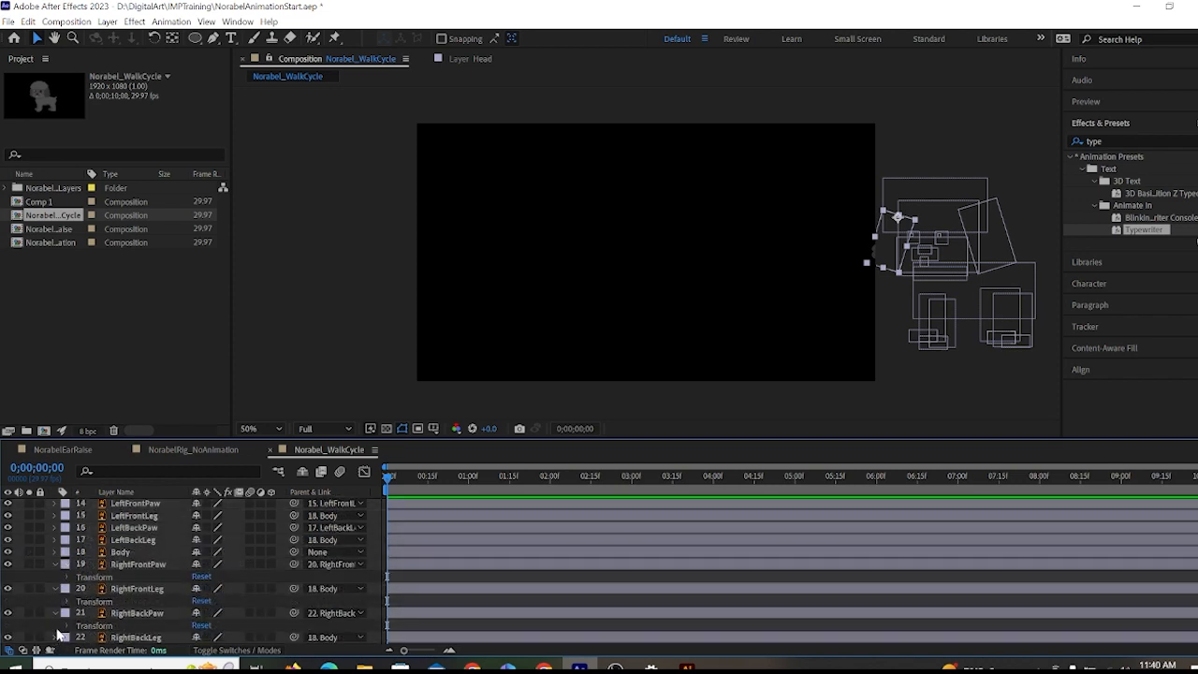
{"action": "left_click", "coordinate": [54, 637]}
{"action": "scroll", "coordinate": [57, 618], "scroll_direction": "down", "scroll_amount": 1}
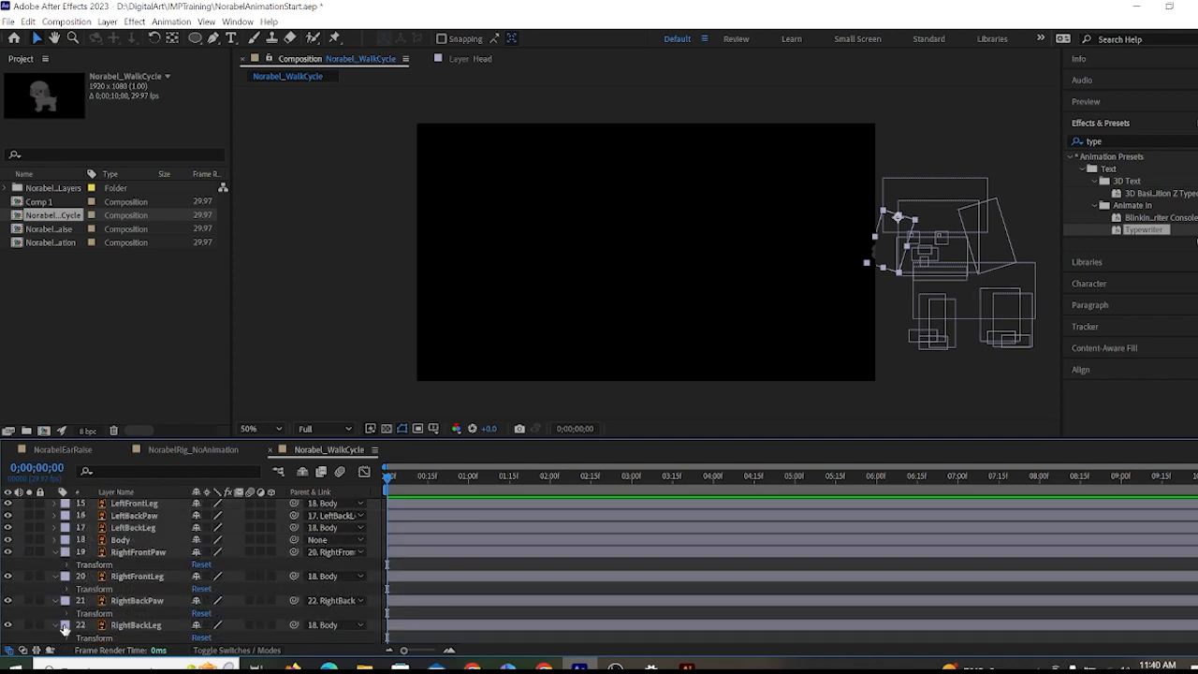
Reveal the RightFrontPaw's transform properties and leave the RightFrontLeg layer collapsed.
{"action": "left_click", "coordinate": [68, 565]}
{"action": "scroll", "coordinate": [65, 598], "scroll_direction": "down", "scroll_amount": 3}
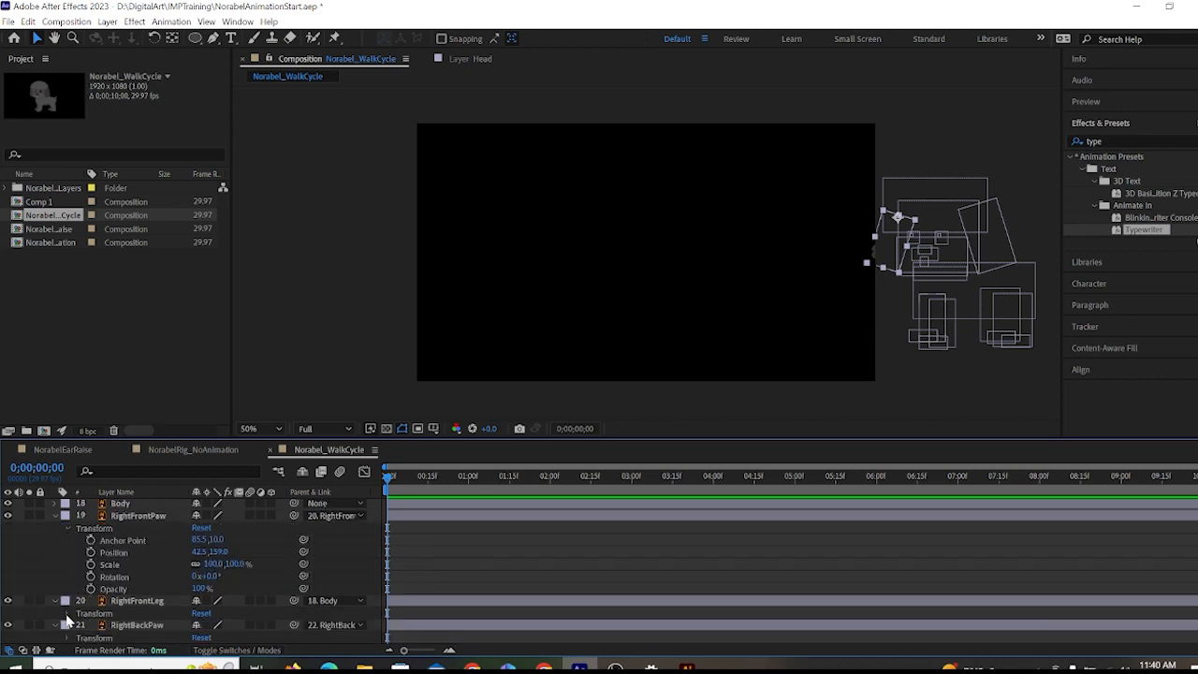
{"action": "left_click", "coordinate": [66, 614]}
{"action": "scroll", "coordinate": [66, 620], "scroll_direction": "down", "scroll_amount": 3}
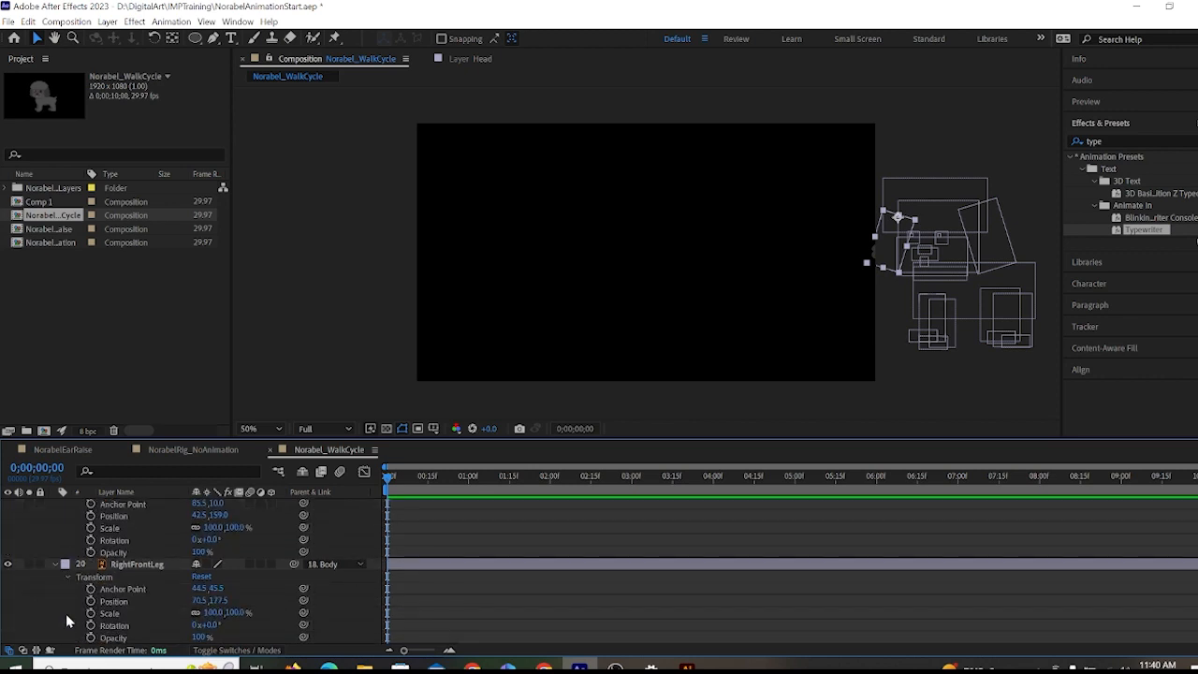
{"action": "scroll", "coordinate": [65, 612], "scroll_direction": "up", "scroll_amount": 3}
{"action": "left_click", "coordinate": [56, 602]}
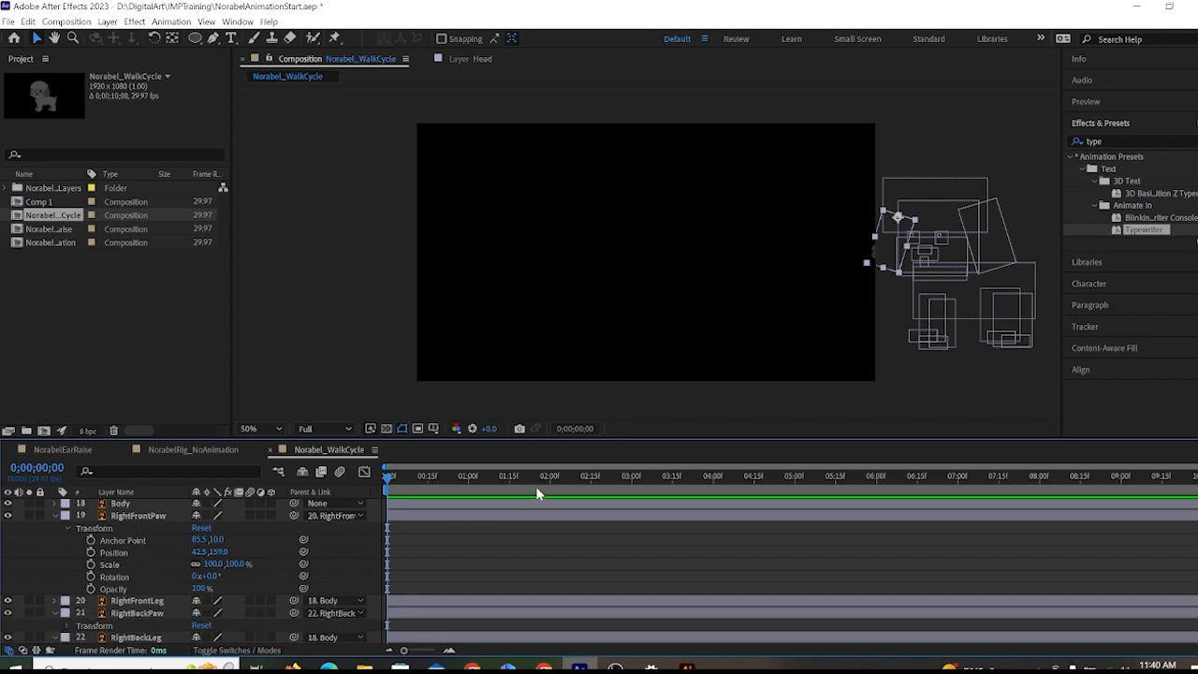
Enable rotation keyframing on the RightFrontPaw with a 0° keyframe at 0;00;03;00.
{"action": "left_click_drag", "start_coordinate": [536, 486], "coordinate": [727, 495]}
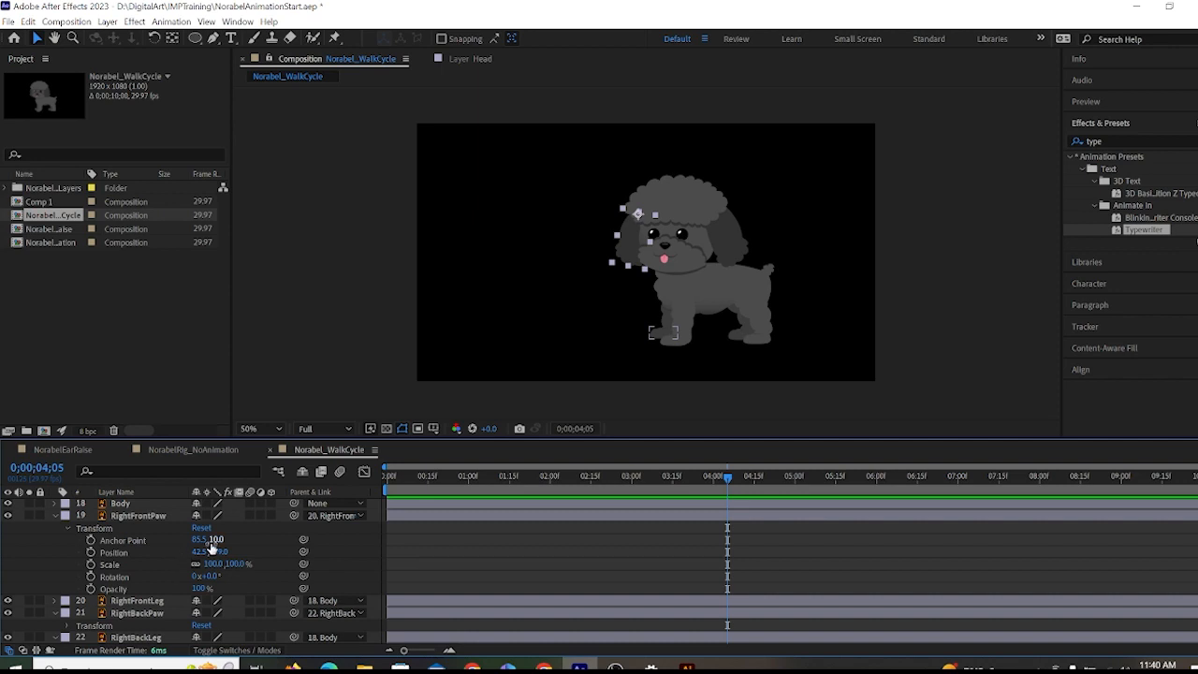
{"action": "key", "text": "j"}
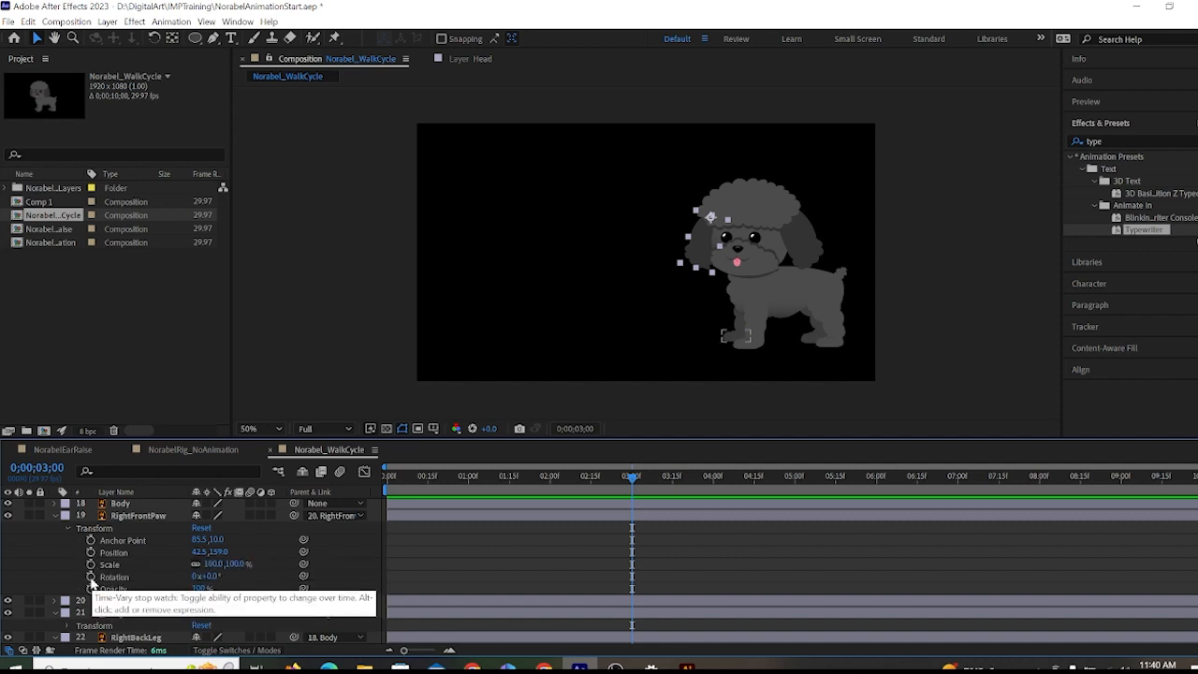
{"action": "left_click", "coordinate": [91, 576]}
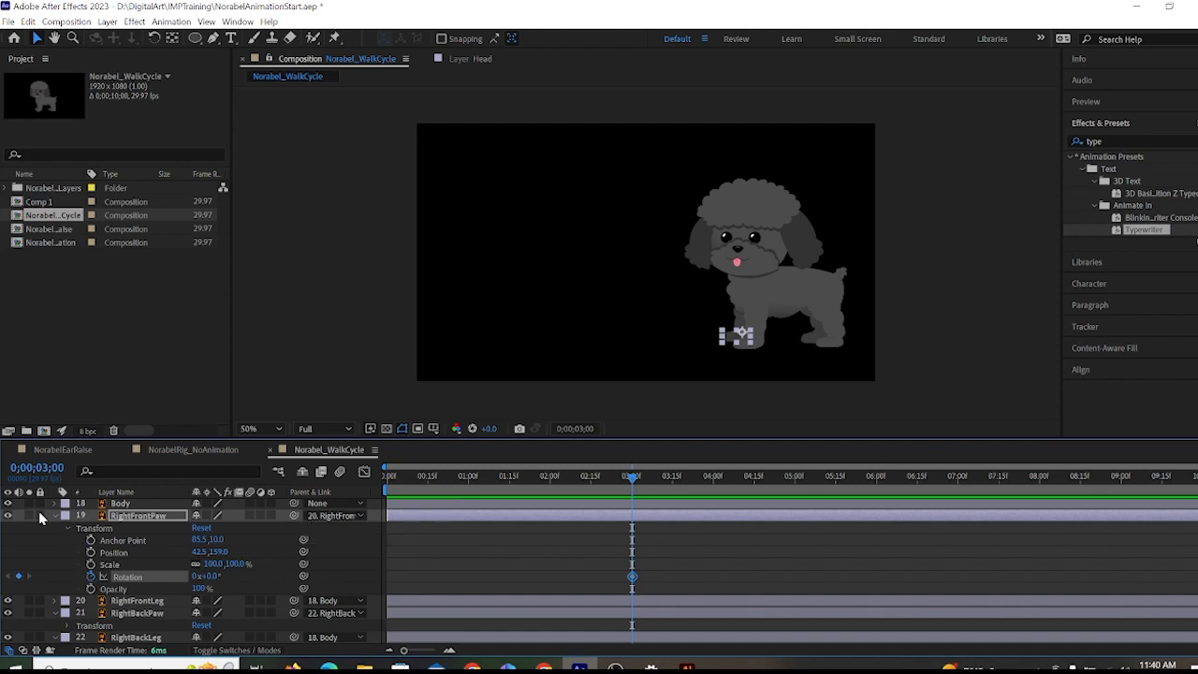
Check the right front limb layers by toggling their visibility, and start RightFrontLeg rotation keyframing with 0° at 0;00;03;00.
{"action": "left_click", "coordinate": [9, 517]}
{"action": "left_click", "coordinate": [10, 517]}
{"action": "left_click", "coordinate": [7, 603]}
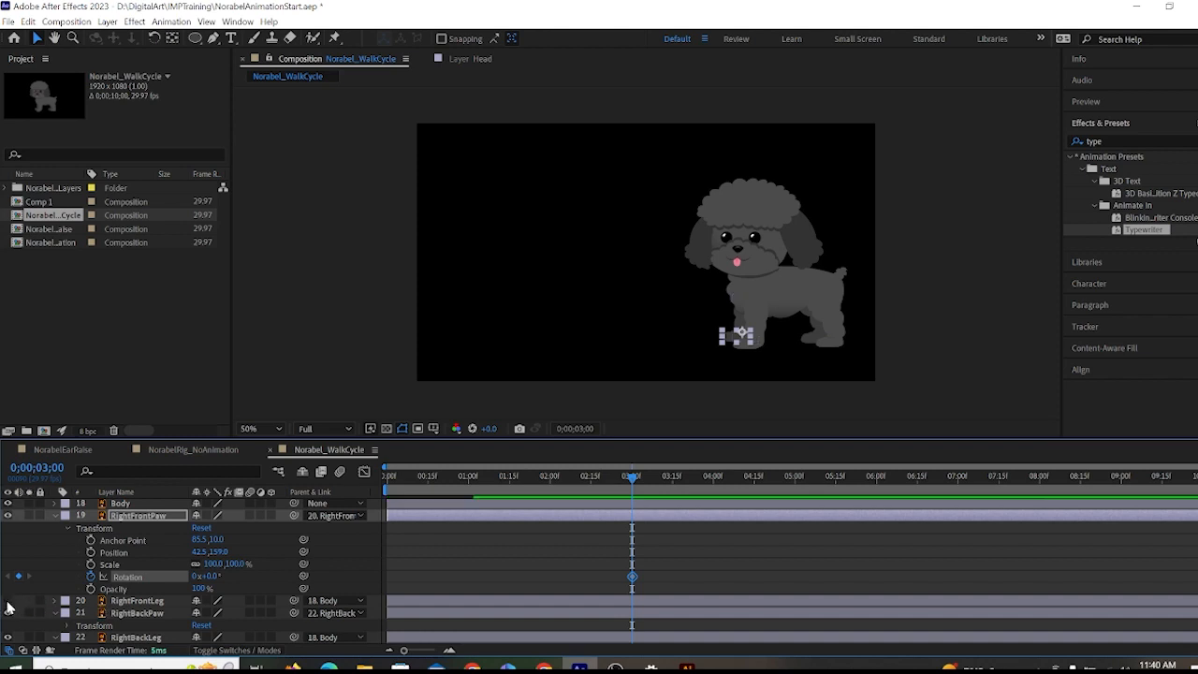
{"action": "left_click", "coordinate": [8, 603]}
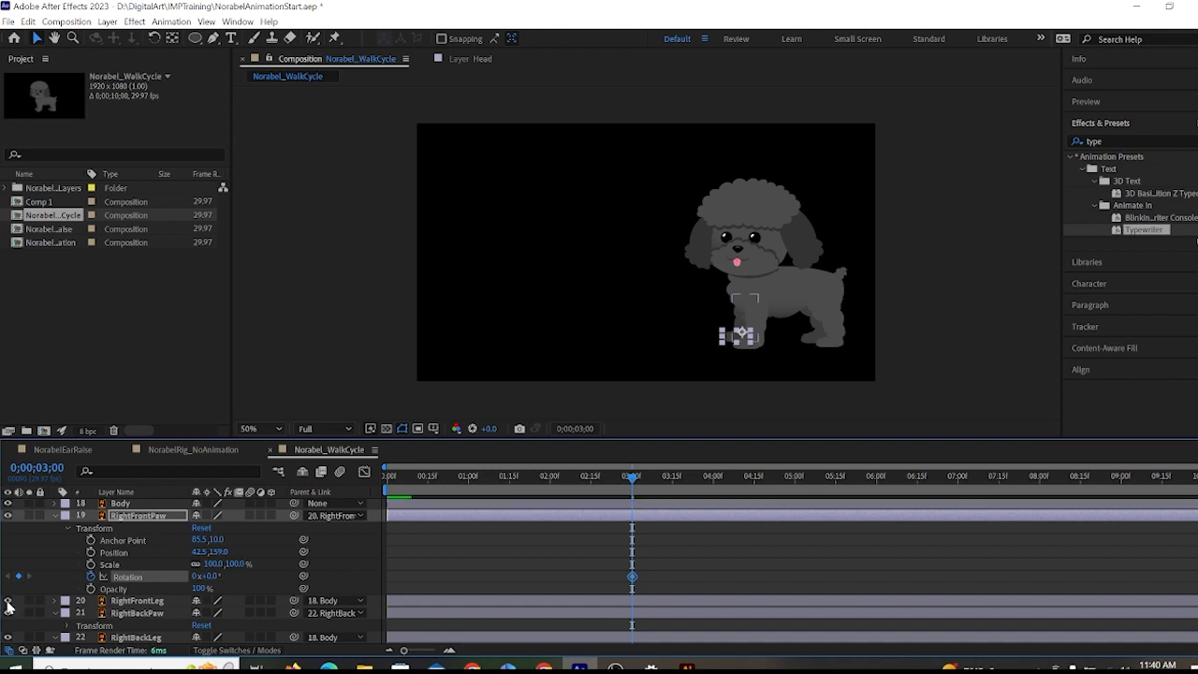
{"action": "left_click", "coordinate": [53, 601]}
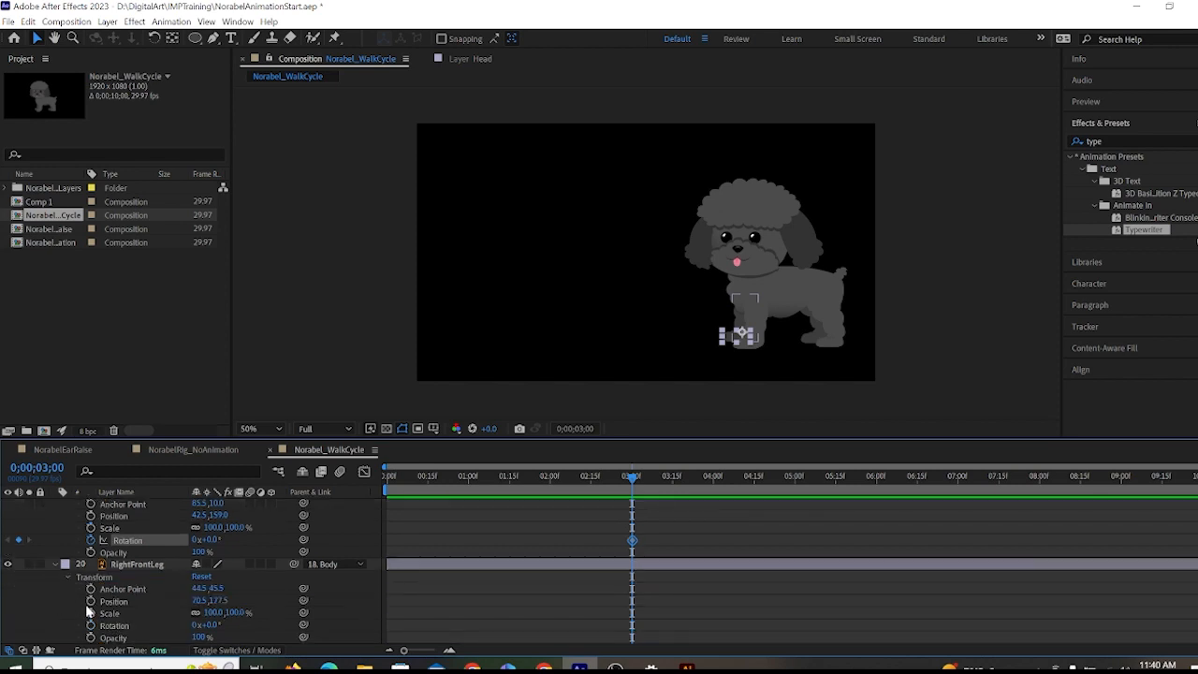
{"action": "scroll", "coordinate": [87, 610], "scroll_direction": "down", "scroll_amount": 1}
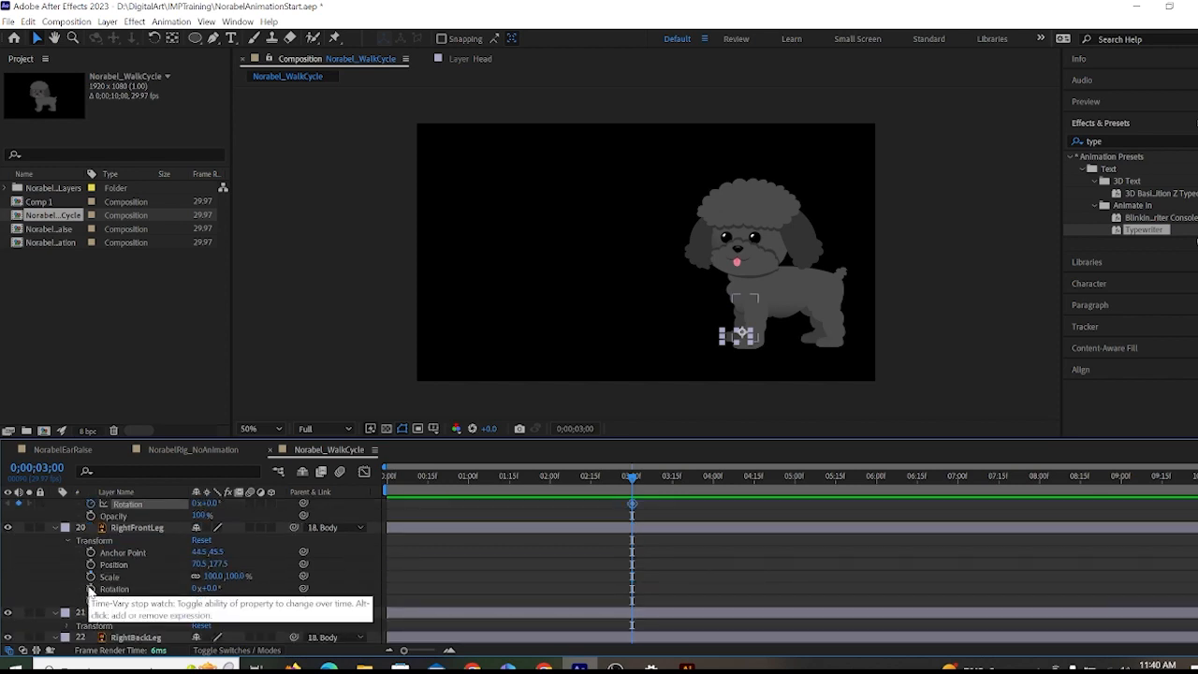
{"action": "left_click", "coordinate": [91, 589]}
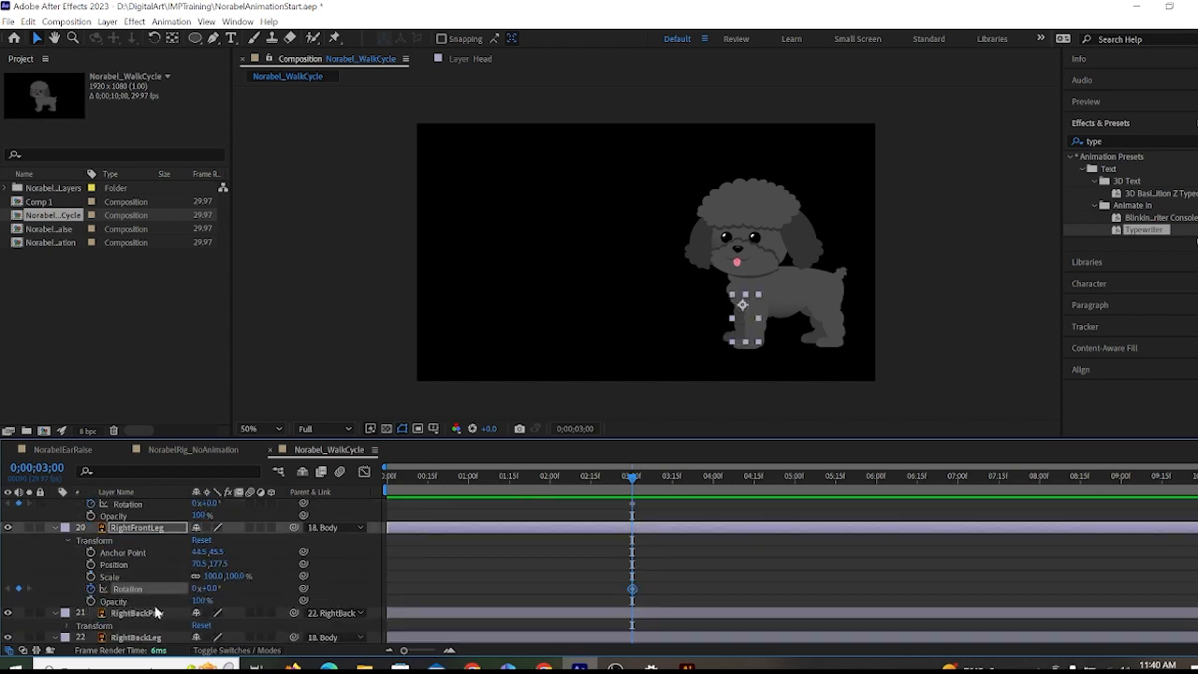
Hide the LeftFrontPaw, LeftFrontLeg, LeftBackPaw and LeftBackLeg layers so that only the right legs are displayed.
{"action": "left_click", "coordinate": [12, 611]}
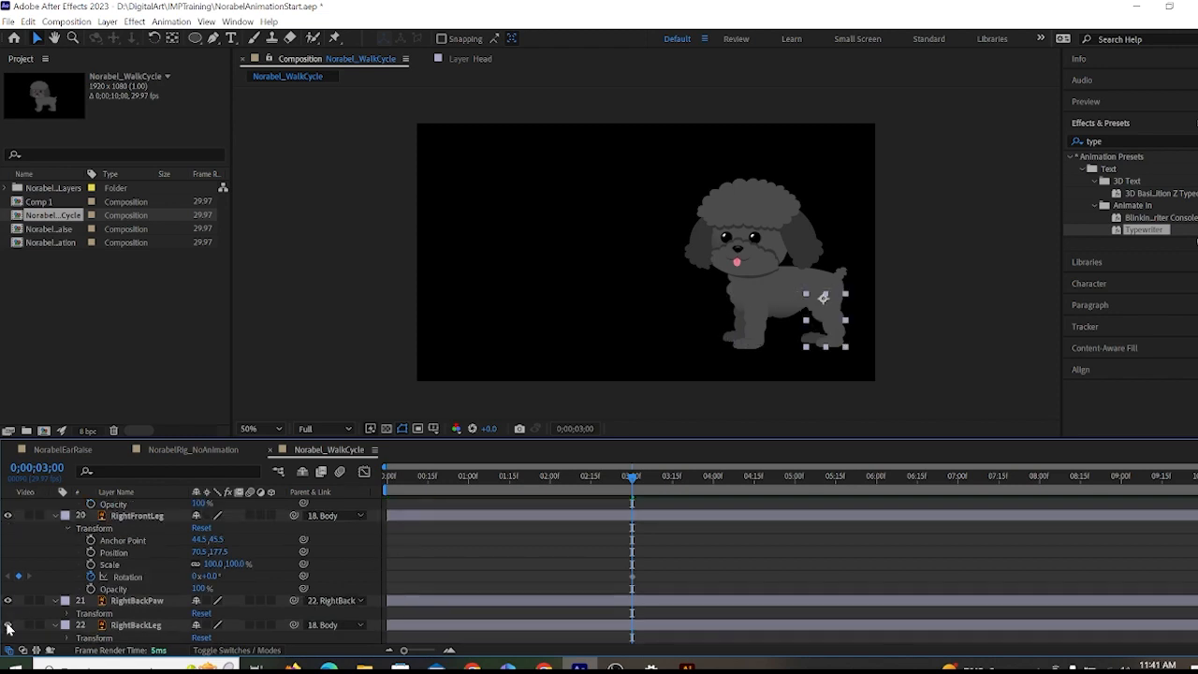
{"action": "scroll", "coordinate": [15, 601], "scroll_direction": "up", "scroll_amount": 3}
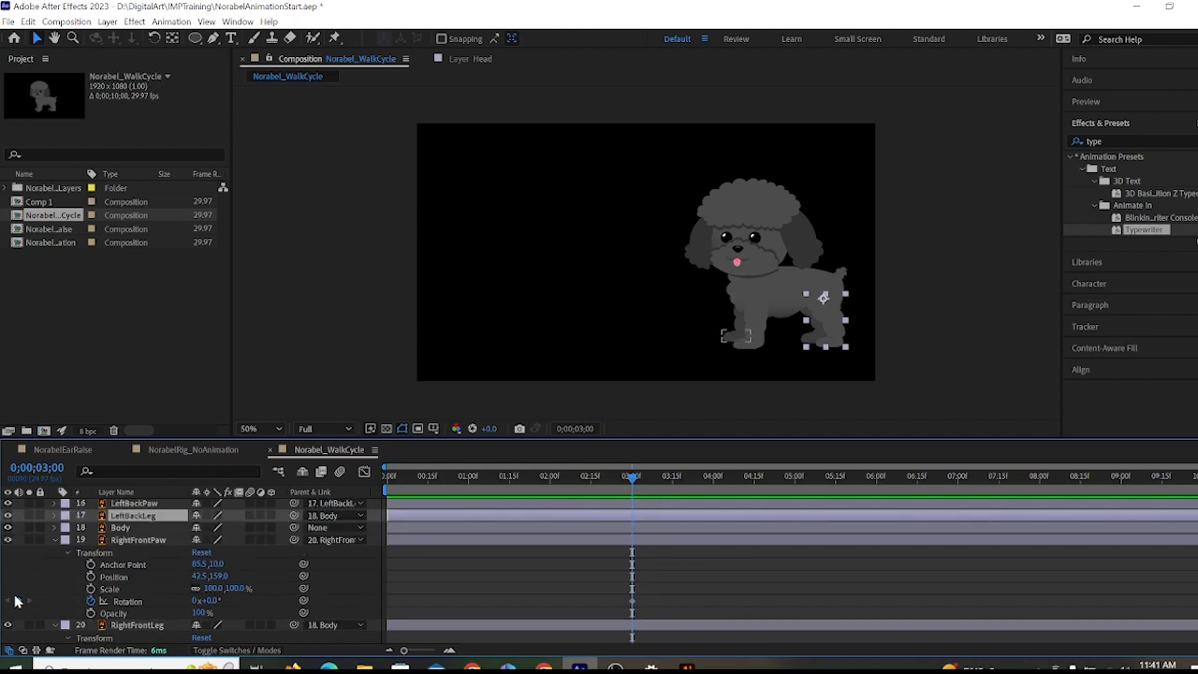
{"action": "scroll", "coordinate": [15, 600], "scroll_direction": "up", "scroll_amount": 3}
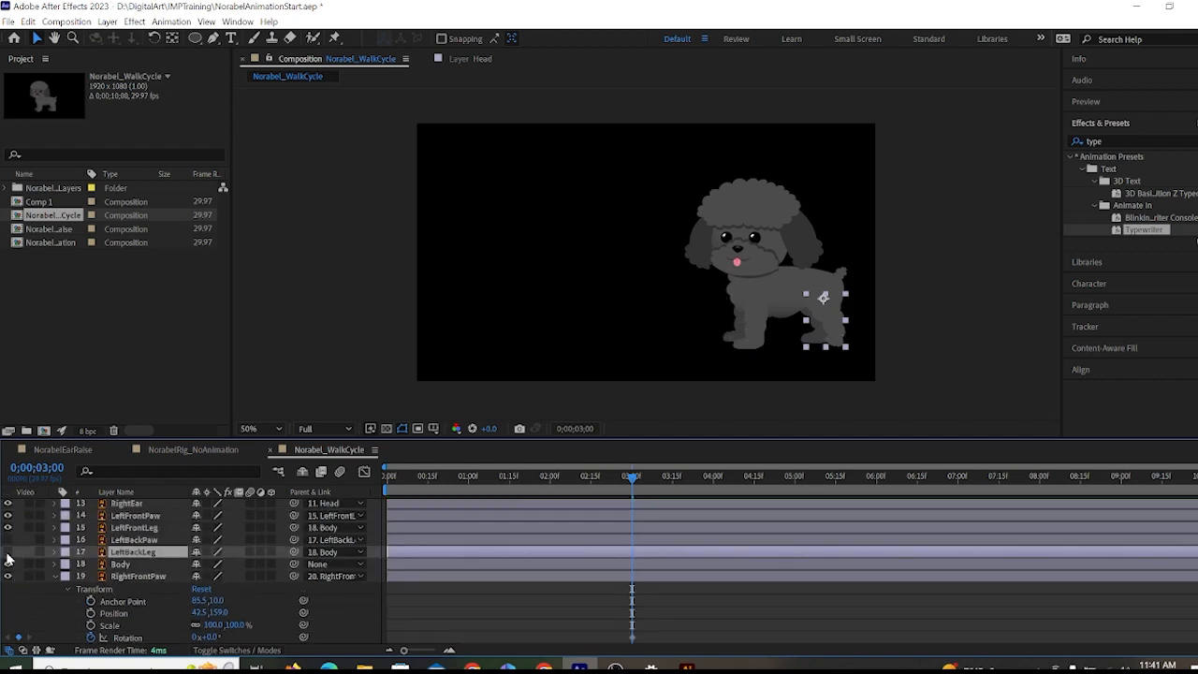
{"action": "left_click", "coordinate": [8, 552]}
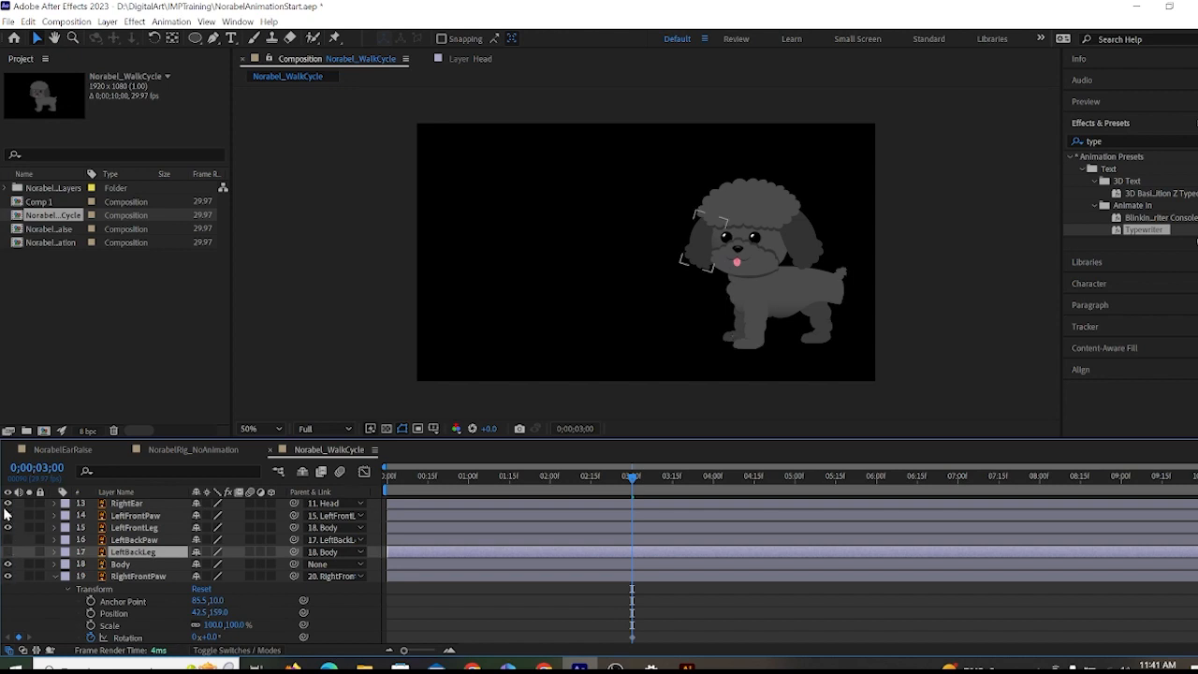
{"action": "left_click", "coordinate": [6, 515]}
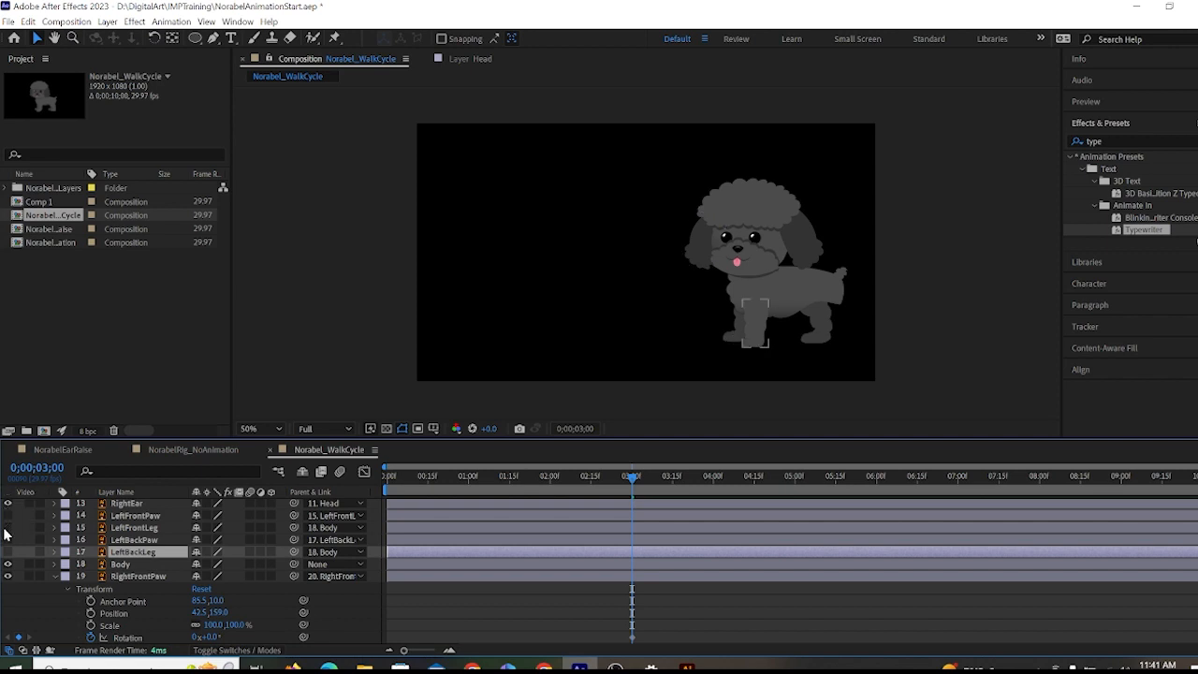
{"action": "left_click", "coordinate": [7, 527]}
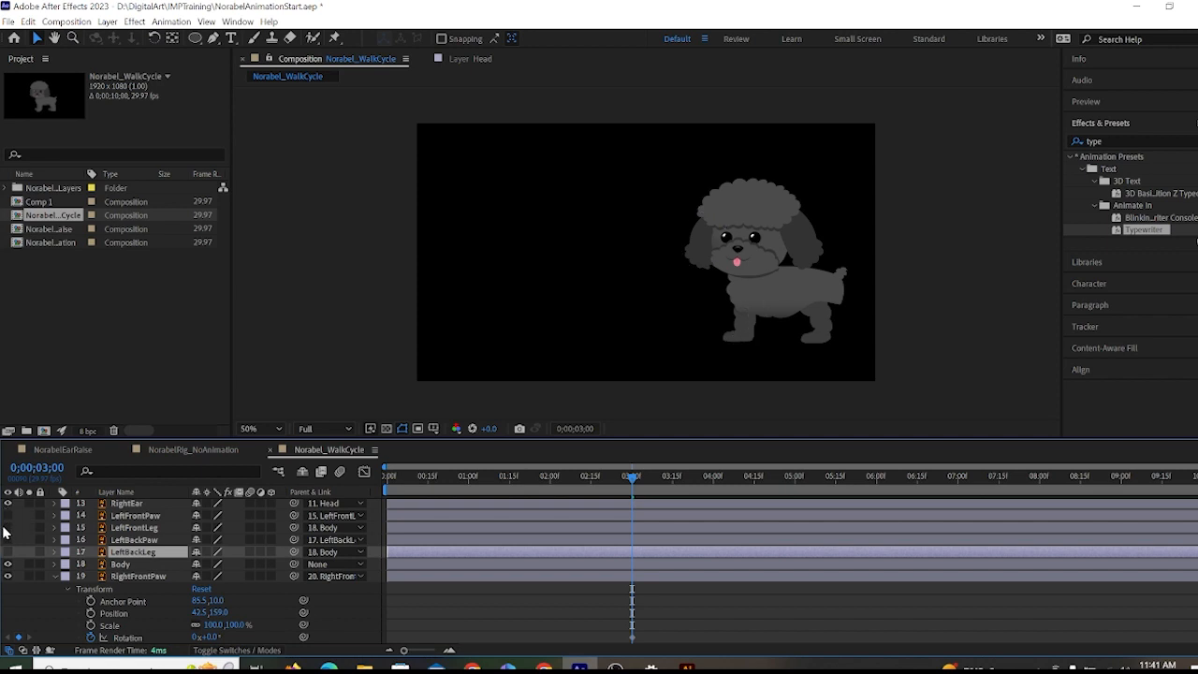
Reveal the RightBackPaw's transform properties and enable rotation keyframing with a 0° keyframe at 0;00;03;00.
{"action": "scroll", "coordinate": [94, 561], "scroll_direction": "down", "scroll_amount": 3}
{"action": "left_click", "coordinate": [84, 582]}
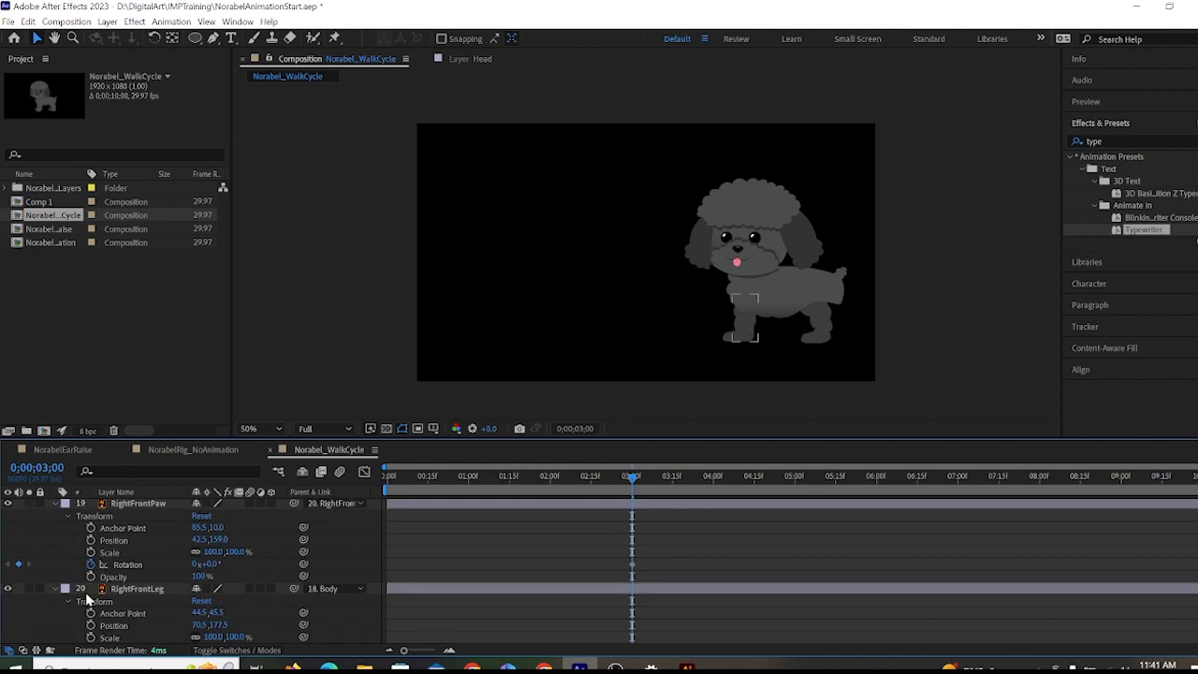
{"action": "scroll", "coordinate": [87, 580], "scroll_direction": "down", "scroll_amount": 1}
{"action": "scroll", "coordinate": [11, 578], "scroll_direction": "down", "scroll_amount": 1}
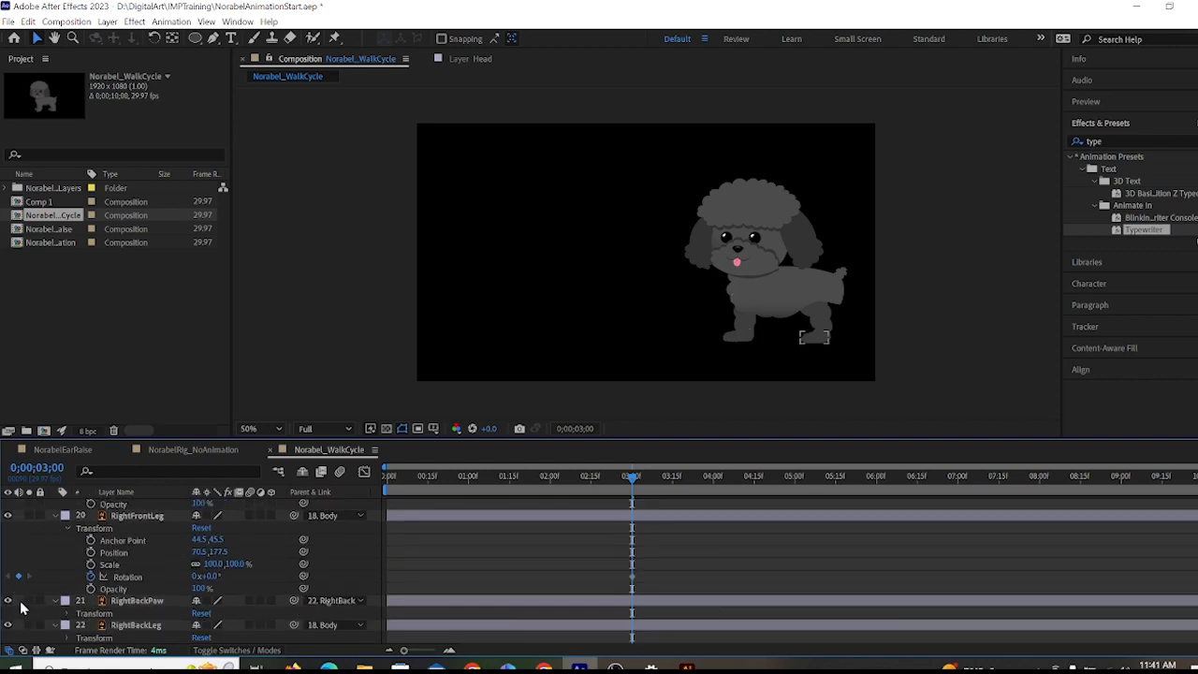
{"action": "left_click", "coordinate": [29, 622]}
{"action": "left_click", "coordinate": [36, 604]}
{"action": "left_click", "coordinate": [68, 613]}
{"action": "scroll", "coordinate": [67, 613], "scroll_direction": "down", "scroll_amount": 1}
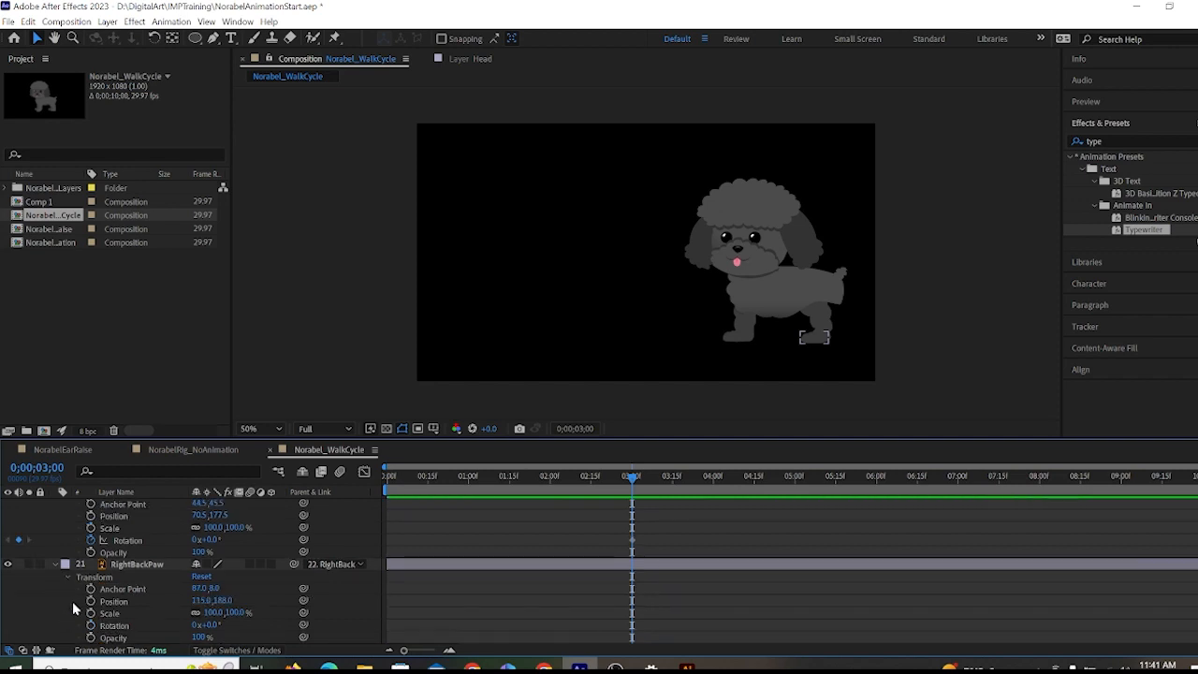
{"action": "left_click", "coordinate": [90, 625]}
Reveal the RightBackLeg's transform properties and start its rotation animation with a 0° keyframe at 0;00;03;00.
{"action": "scroll", "coordinate": [91, 625], "scroll_direction": "down", "scroll_amount": 1}
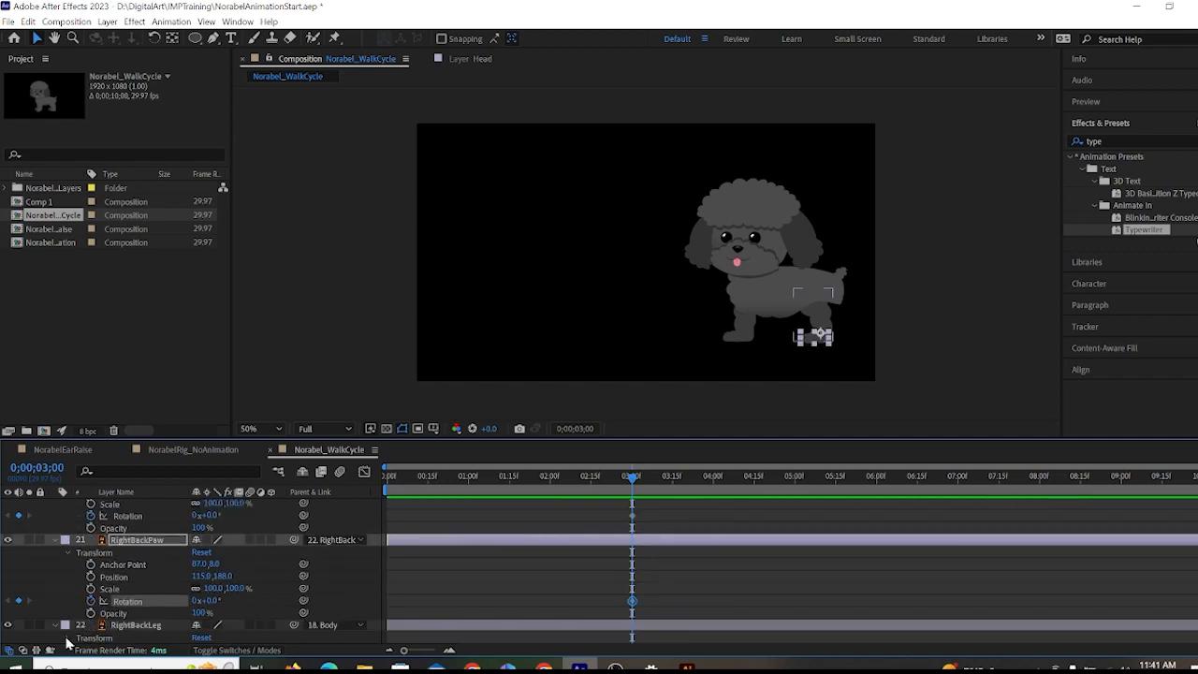
{"action": "scroll", "coordinate": [67, 642], "scroll_direction": "down", "scroll_amount": 2}
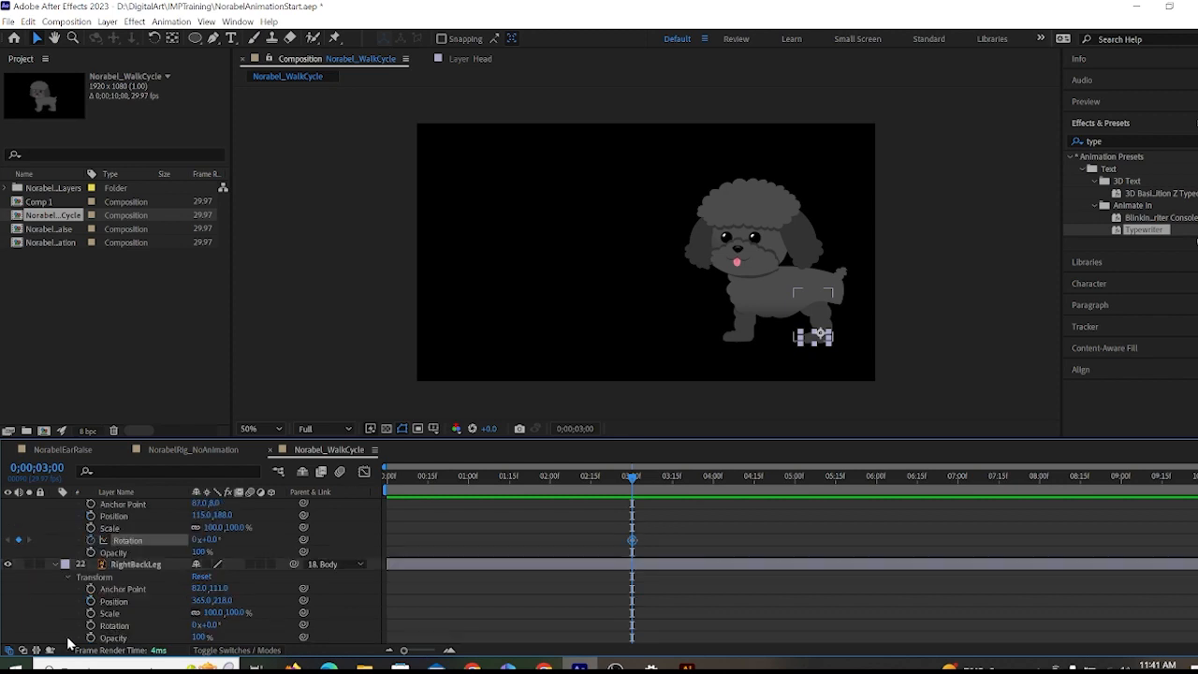
{"action": "left_click", "coordinate": [91, 625]}
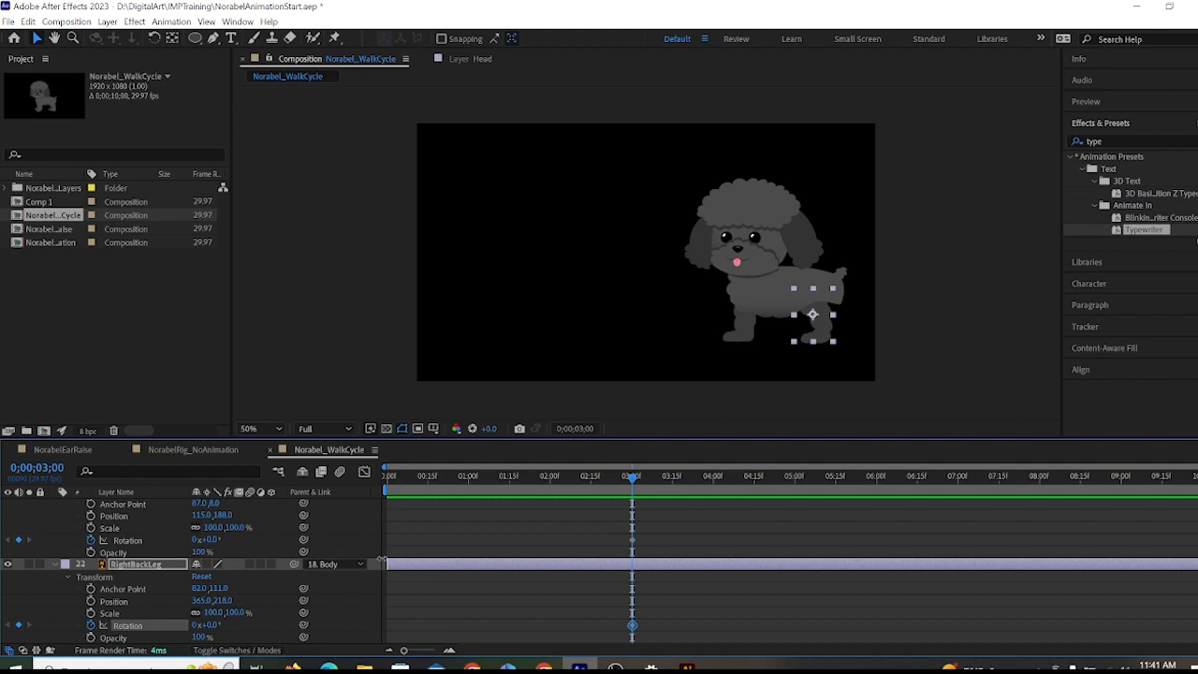
Swing the RightFrontLeg forward at 0;00;02;15 by setting its rotation to 22°.
{"action": "scroll", "coordinate": [262, 565], "scroll_direction": "up", "scroll_amount": 3}
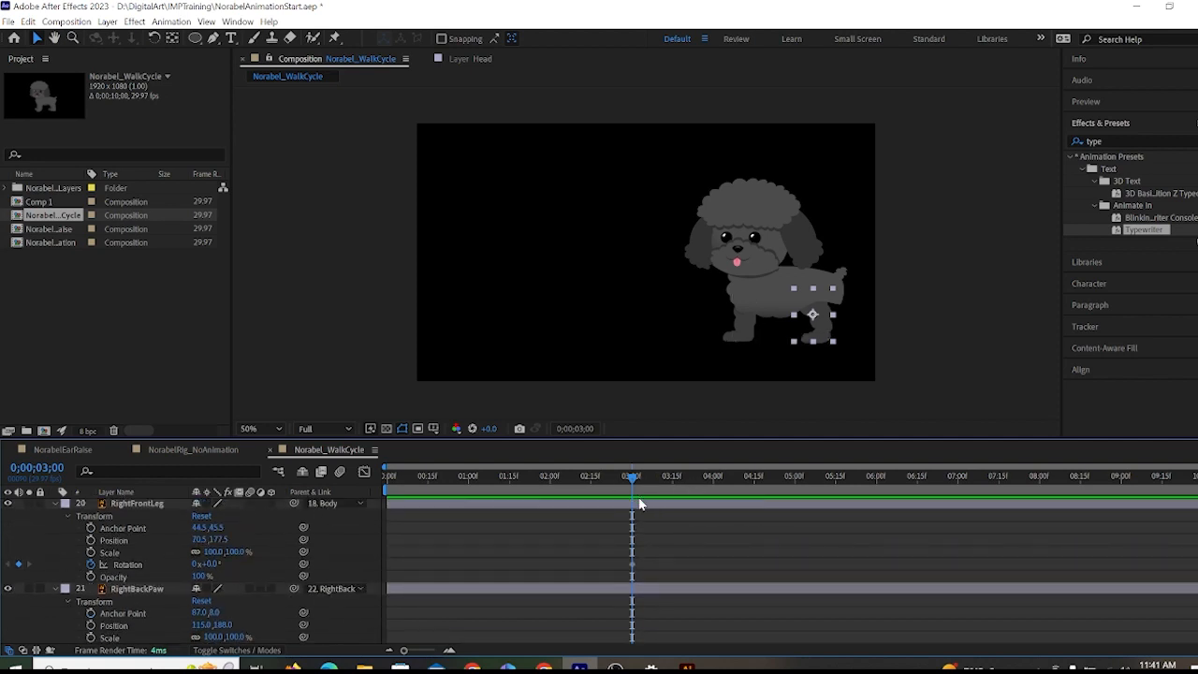
{"action": "left_click_drag", "start_coordinate": [631, 479], "coordinate": [590, 486]}
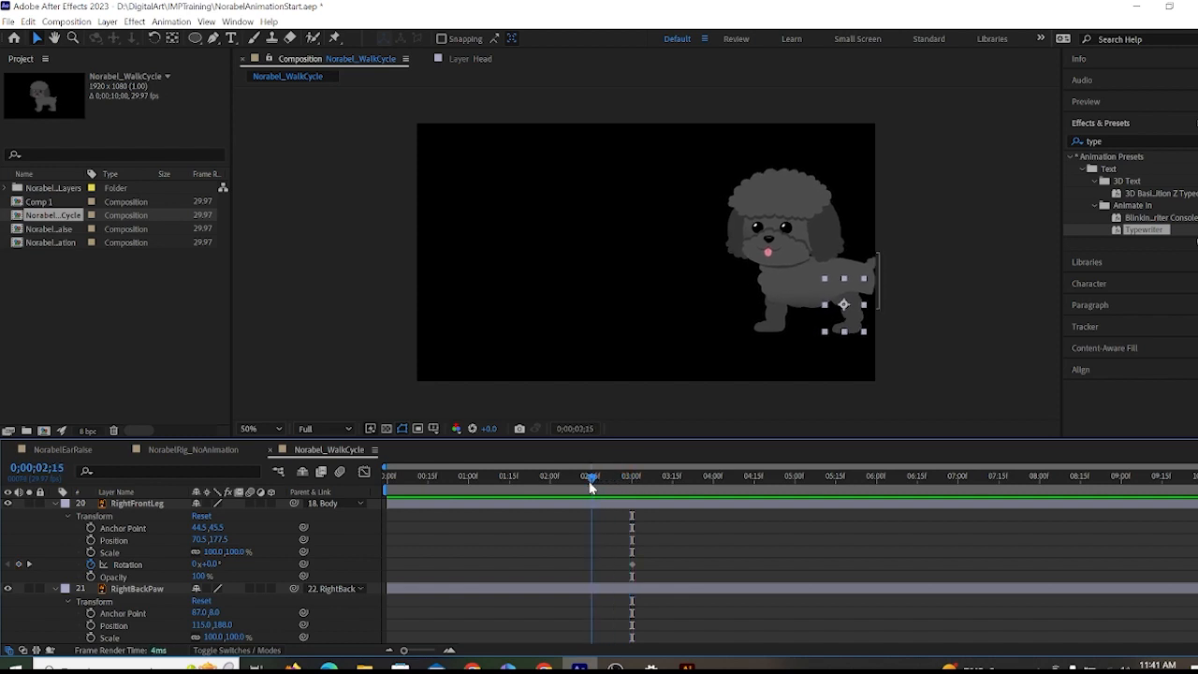
{"action": "left_click", "coordinate": [765, 320]}
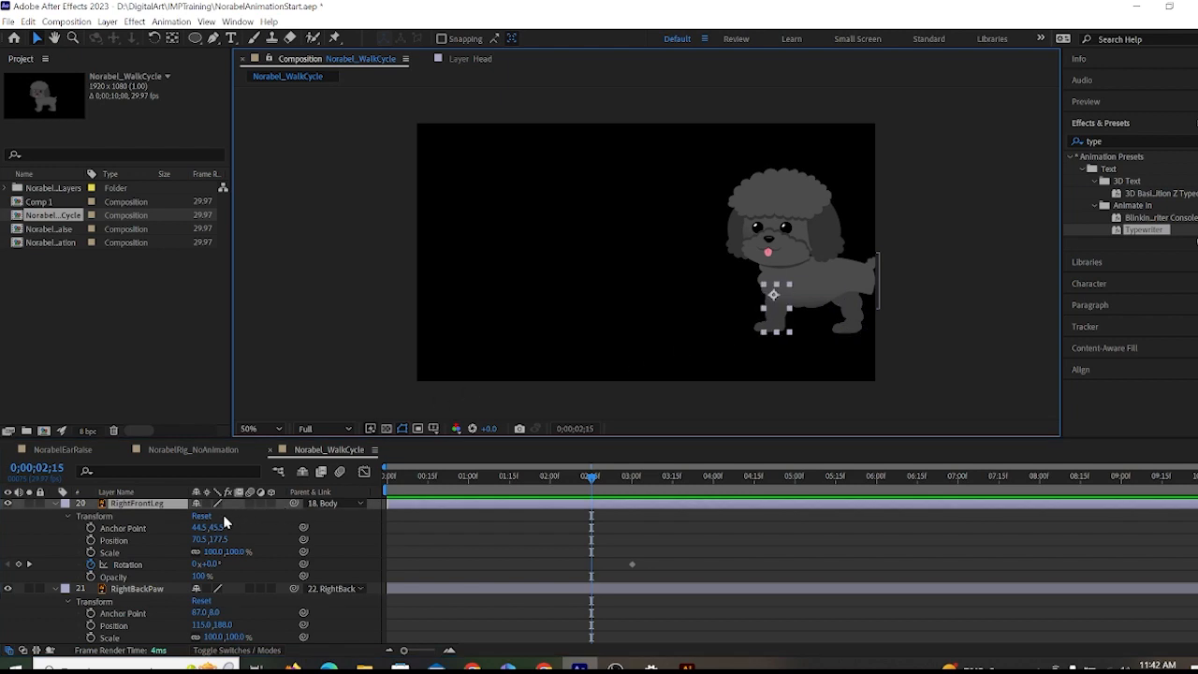
{"action": "scroll", "coordinate": [236, 560], "scroll_direction": "up", "scroll_amount": 1}
{"action": "scroll", "coordinate": [240, 567], "scroll_direction": "down", "scroll_amount": 1}
{"action": "mouse_move", "coordinate": [207, 564]}
{"action": "left_mouse_down"}
{"action": "mouse_move", "coordinate": [234, 564]}
{"action": "mouse_move", "coordinate": [219, 563]}
{"action": "left_mouse_up"}
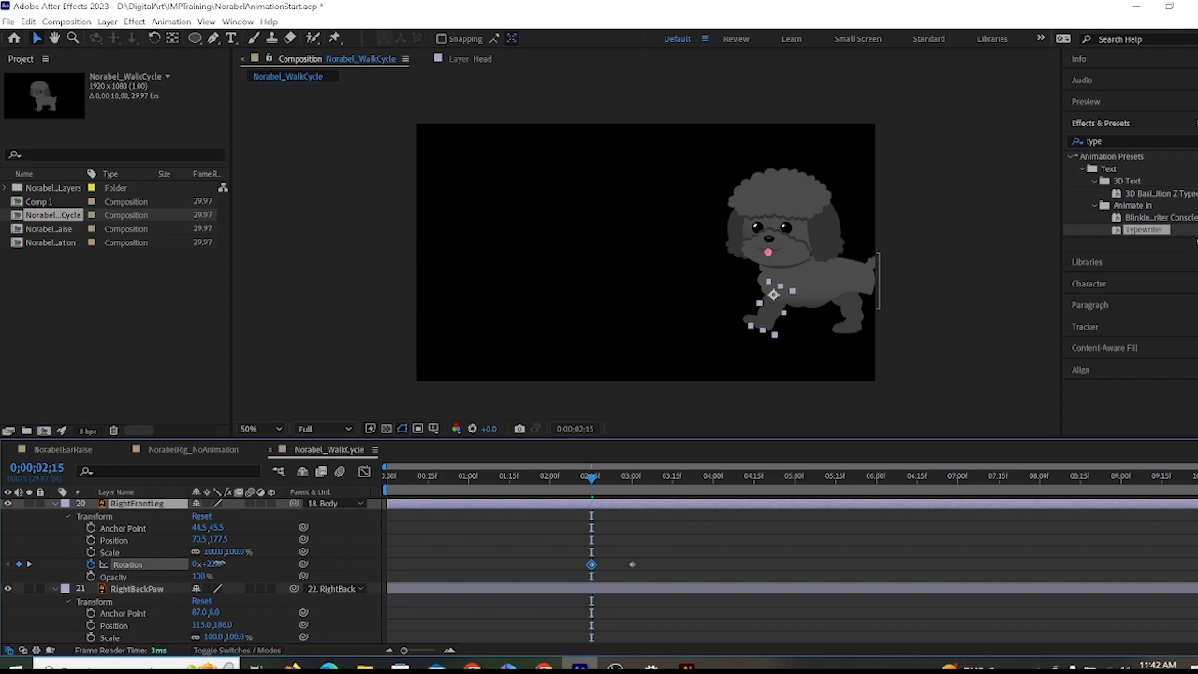
Set the RightFrontPaw's rotation to -26° at 0;00;02;15.
{"action": "left_click", "coordinate": [200, 614]}
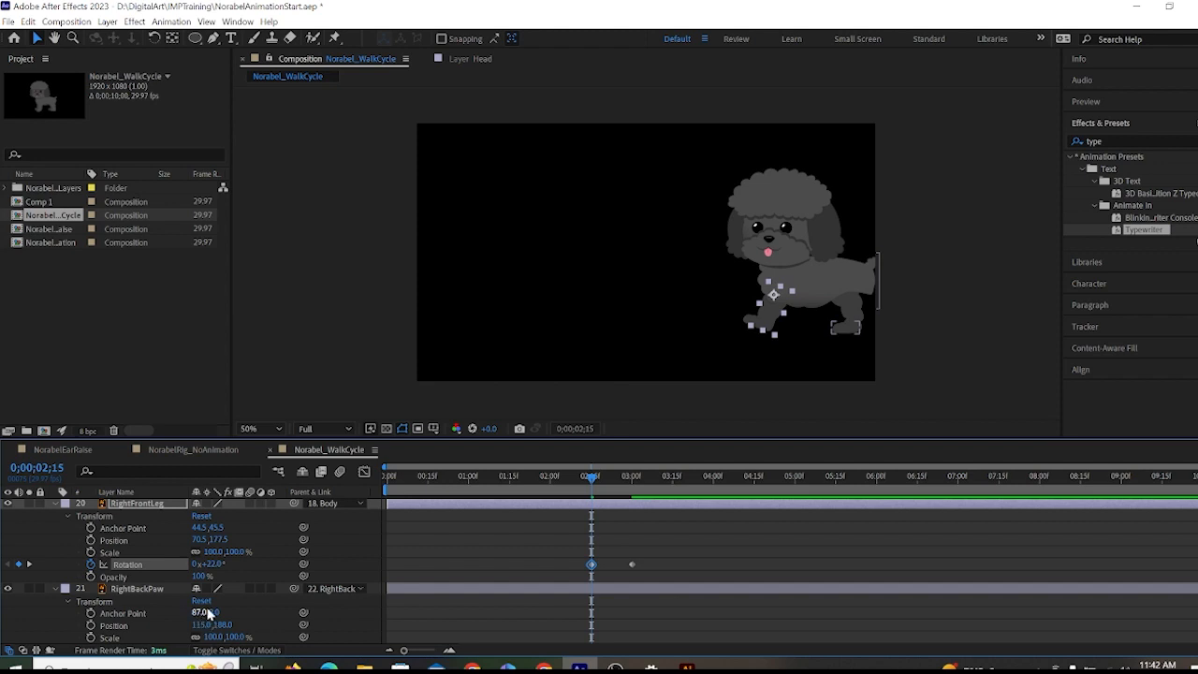
{"action": "scroll", "coordinate": [216, 599], "scroll_direction": "up", "scroll_amount": 2}
{"action": "left_click", "coordinate": [213, 589]}
{"action": "scroll", "coordinate": [214, 591], "scroll_direction": "up", "scroll_amount": 4}
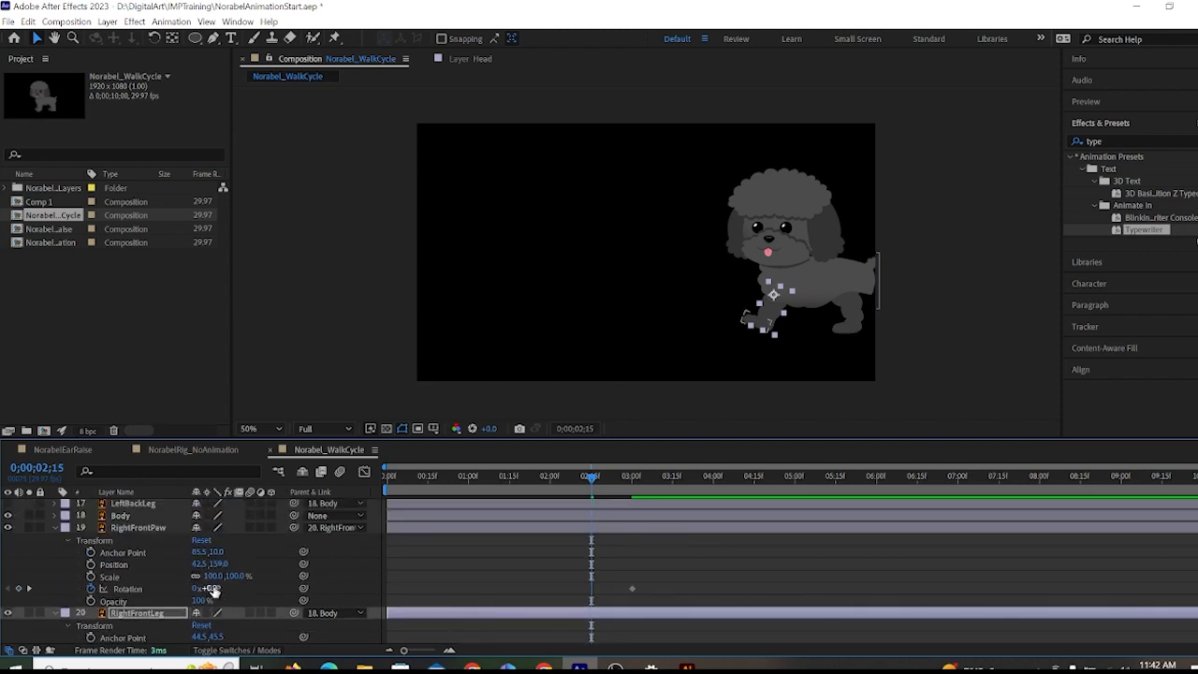
{"action": "left_click_drag", "start_coordinate": [210, 590], "coordinate": [202, 595]}
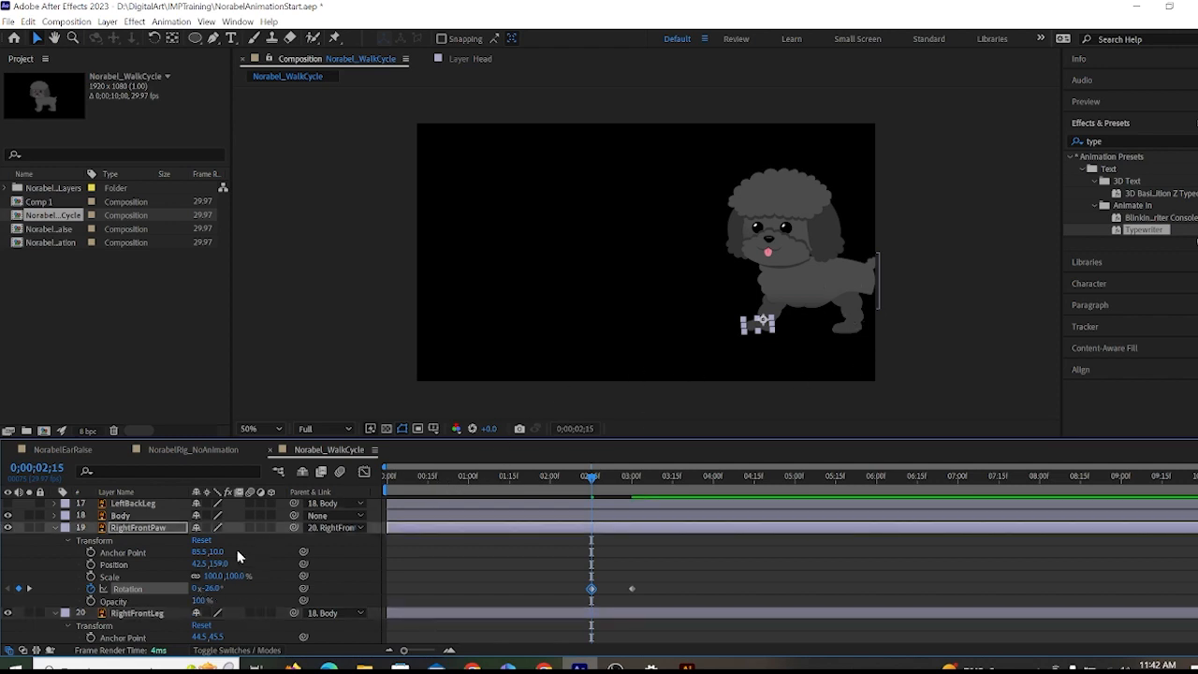
At 0;00;02;15, set the RightBackLeg's rotation to -22° and the RightBackPaw's rotation to 4°.
{"action": "scroll", "coordinate": [182, 578], "scroll_direction": "down", "scroll_amount": 4}
{"action": "left_click", "coordinate": [166, 583]}
{"action": "scroll", "coordinate": [167, 583], "scroll_direction": "down", "scroll_amount": 1}
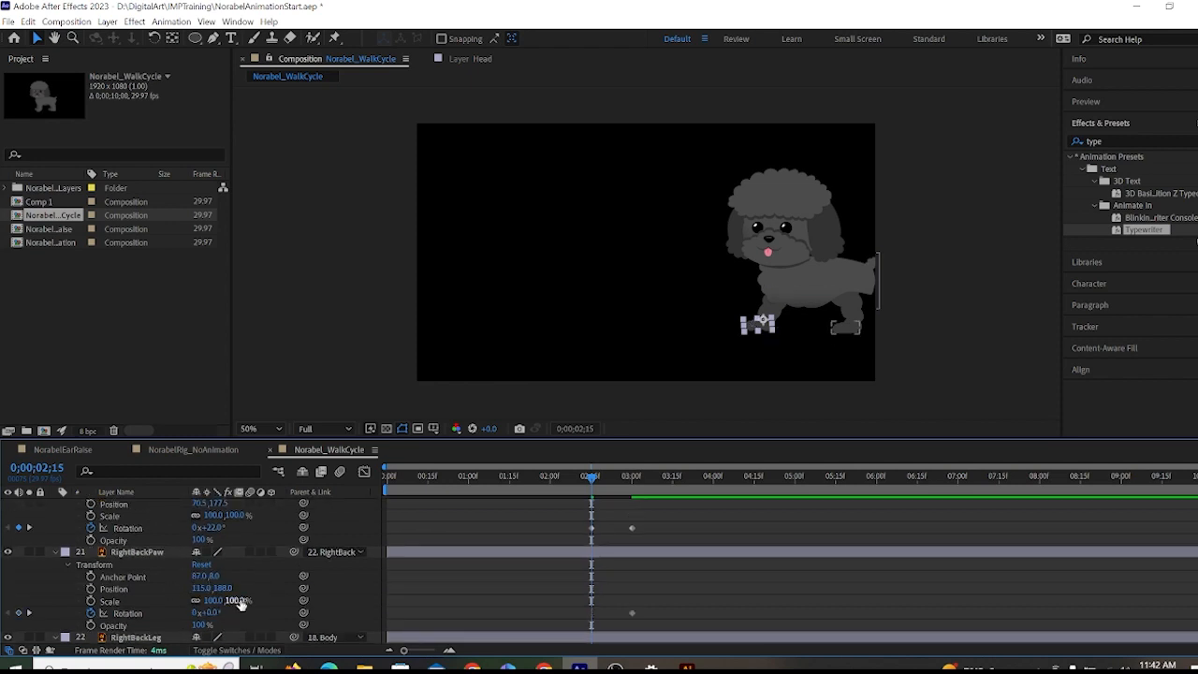
{"action": "scroll", "coordinate": [237, 610], "scroll_direction": "down", "scroll_amount": 2}
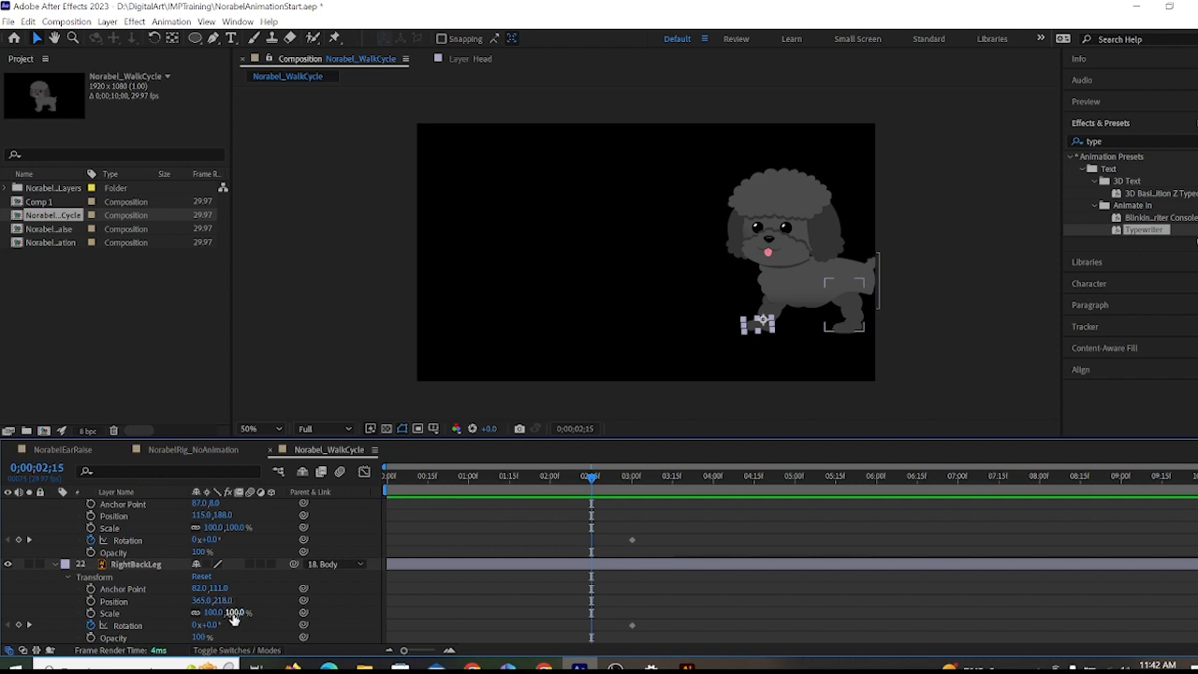
{"action": "left_click_drag", "start_coordinate": [210, 624], "coordinate": [194, 624]}
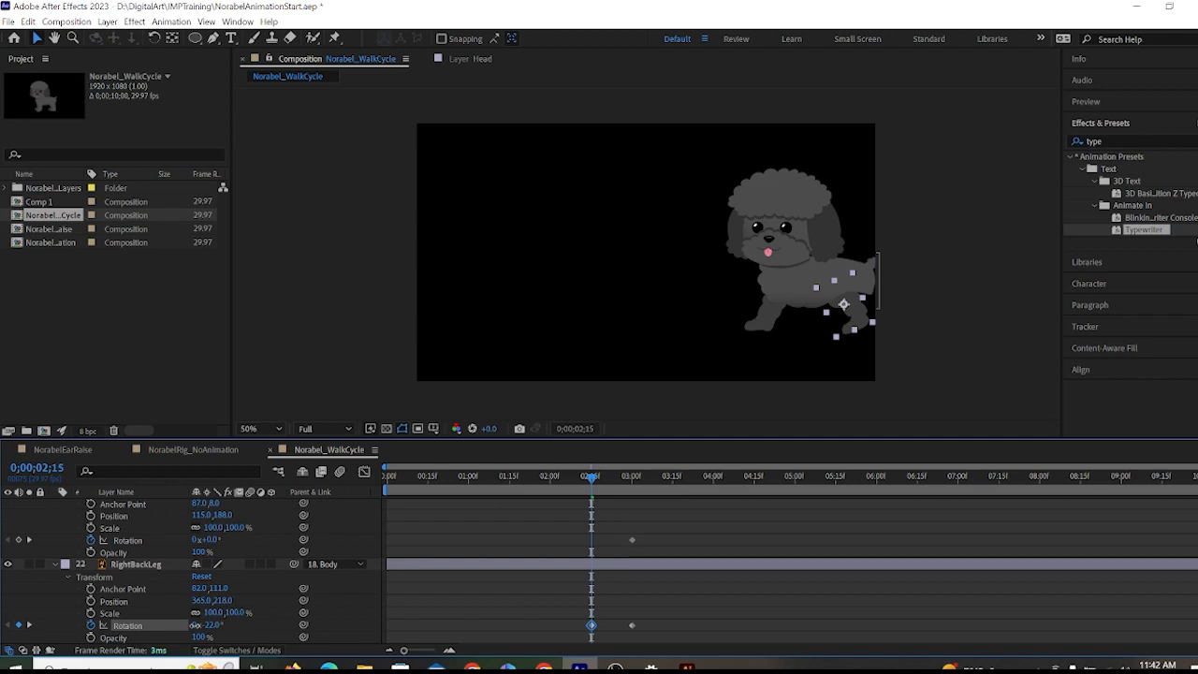
{"action": "left_click_drag", "start_coordinate": [195, 540], "coordinate": [226, 550]}
{"action": "key", "text": "ctrl+z"}
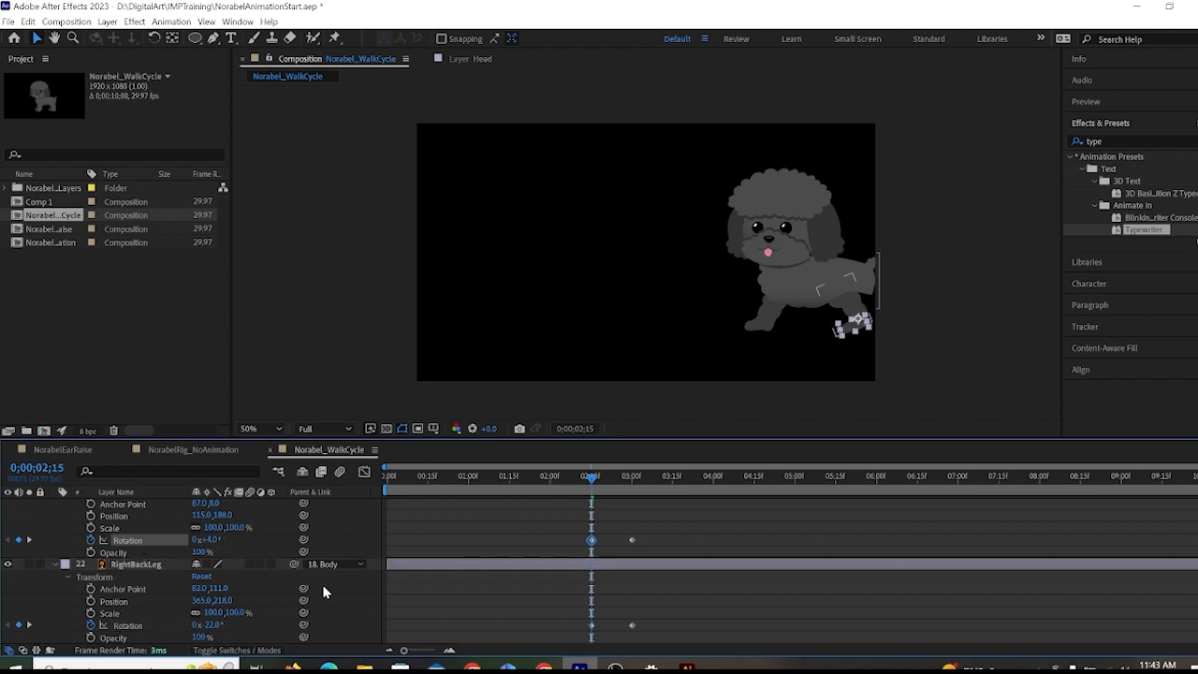
Repeat the RightFrontPaw's pair of rotation keyframes at about one-second intervals along the timeline, from 0;00;00;14 to about 0;00;09;15.
{"action": "mouse_move", "coordinate": [593, 479]}
{"action": "left_mouse_down"}
{"action": "mouse_move", "coordinate": [650, 479]}
{"action": "mouse_move", "coordinate": [541, 475]}
{"action": "mouse_move", "coordinate": [642, 467]}
{"action": "left_mouse_up"}
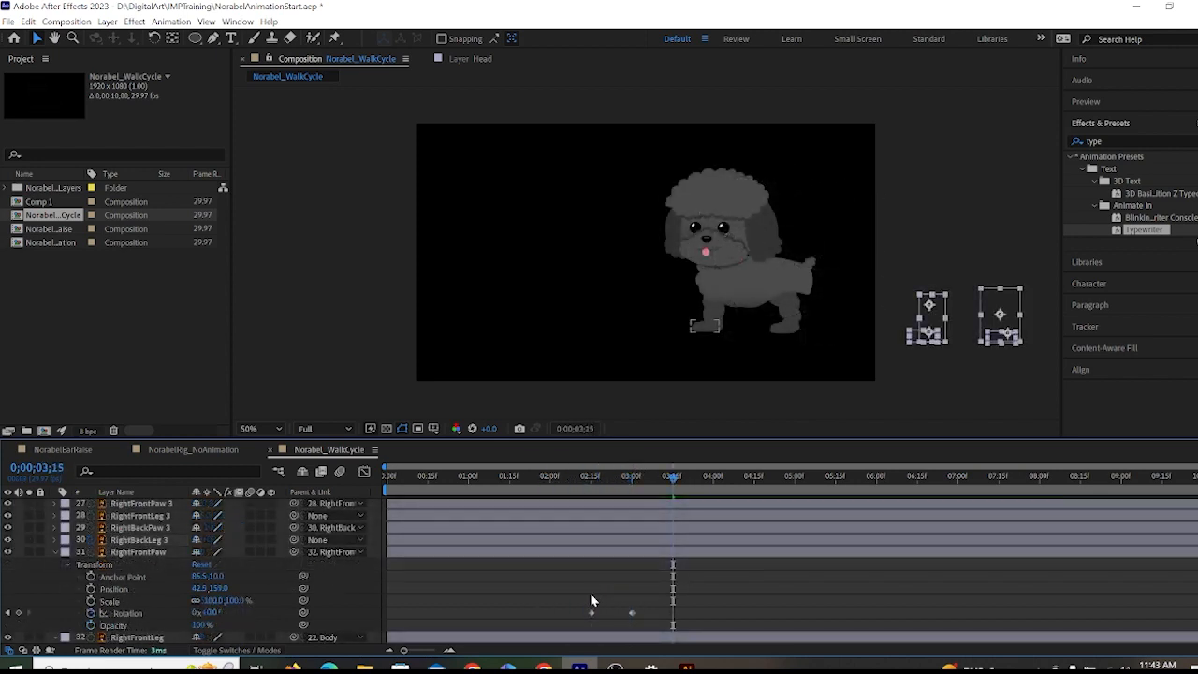
{"action": "left_click_drag", "start_coordinate": [587, 595], "coordinate": [646, 631]}
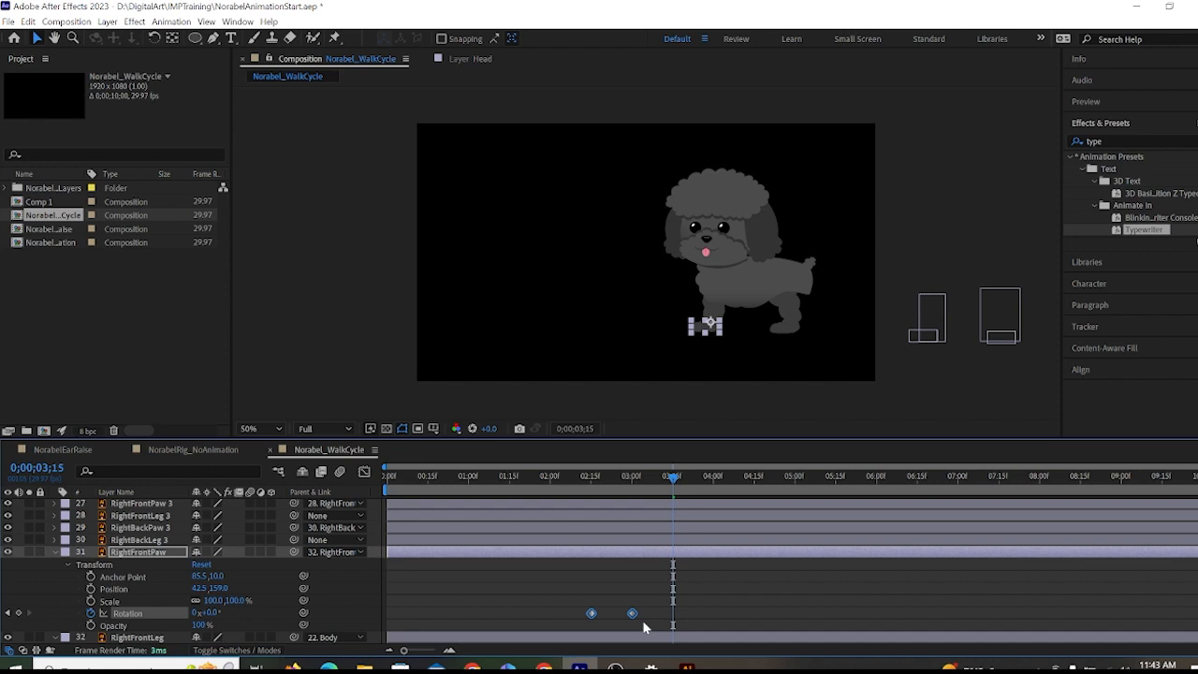
{"action": "key", "text": "ctrl+v"}
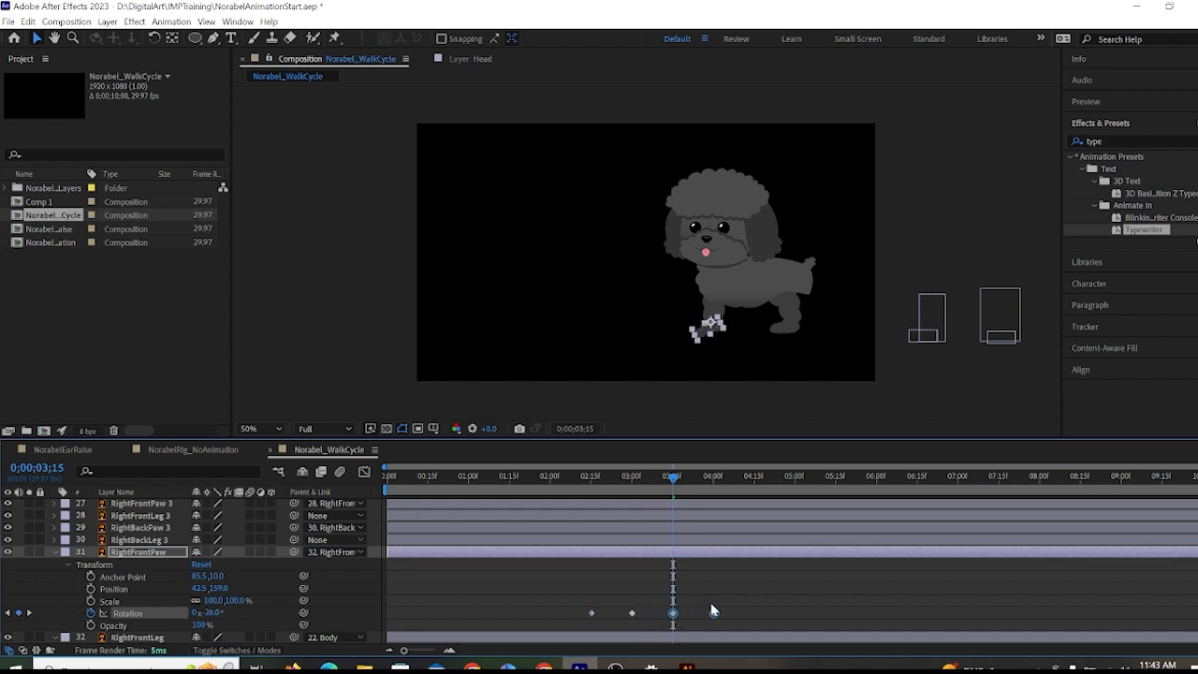
{"action": "left_click", "coordinate": [754, 485]}
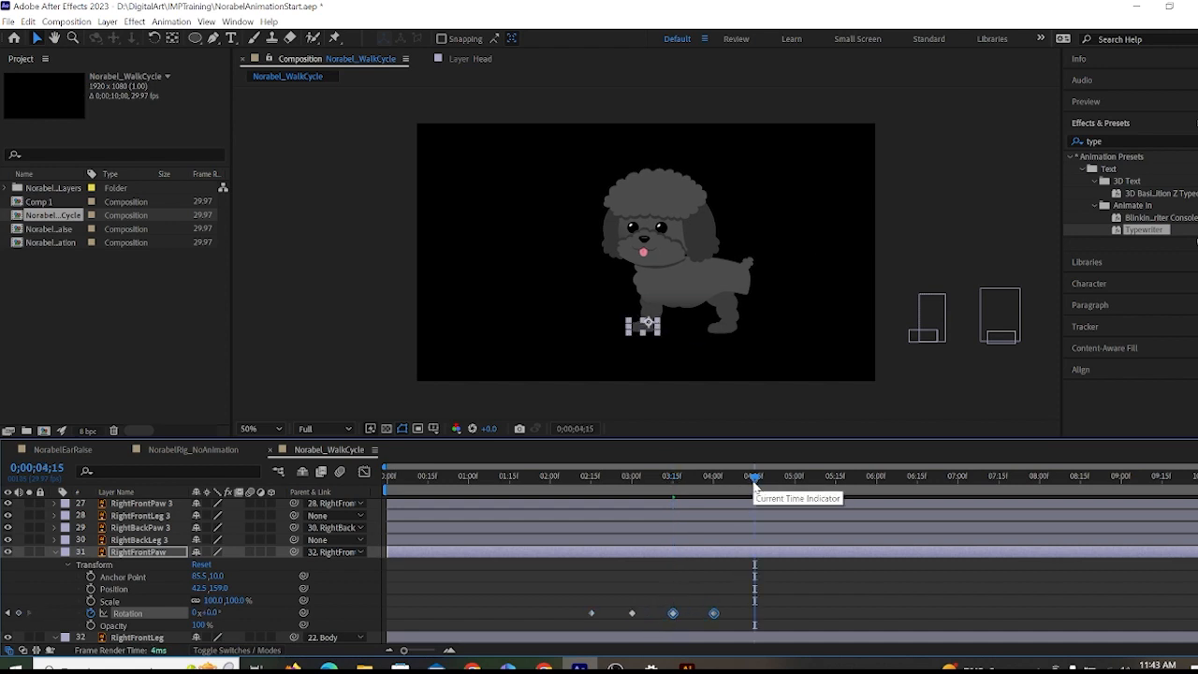
{"action": "left_click_drag", "start_coordinate": [456, 583], "coordinate": [477, 631]}
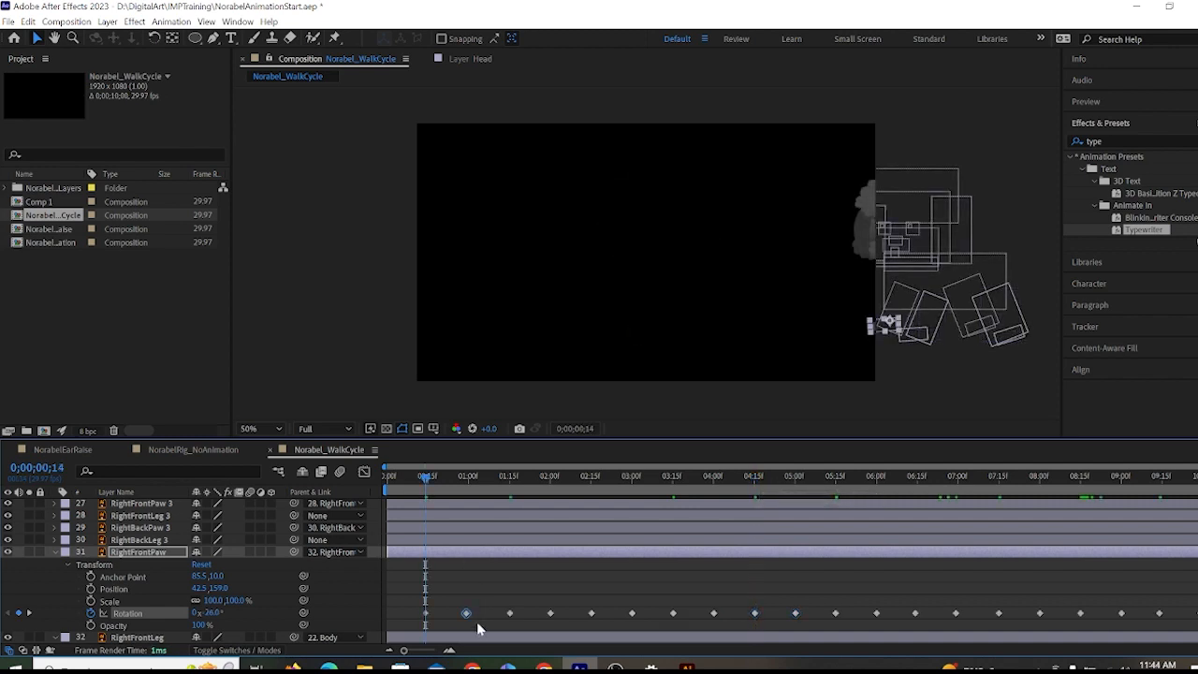
{"action": "left_click", "coordinate": [388, 617]}
{"action": "left_click", "coordinate": [389, 477]}
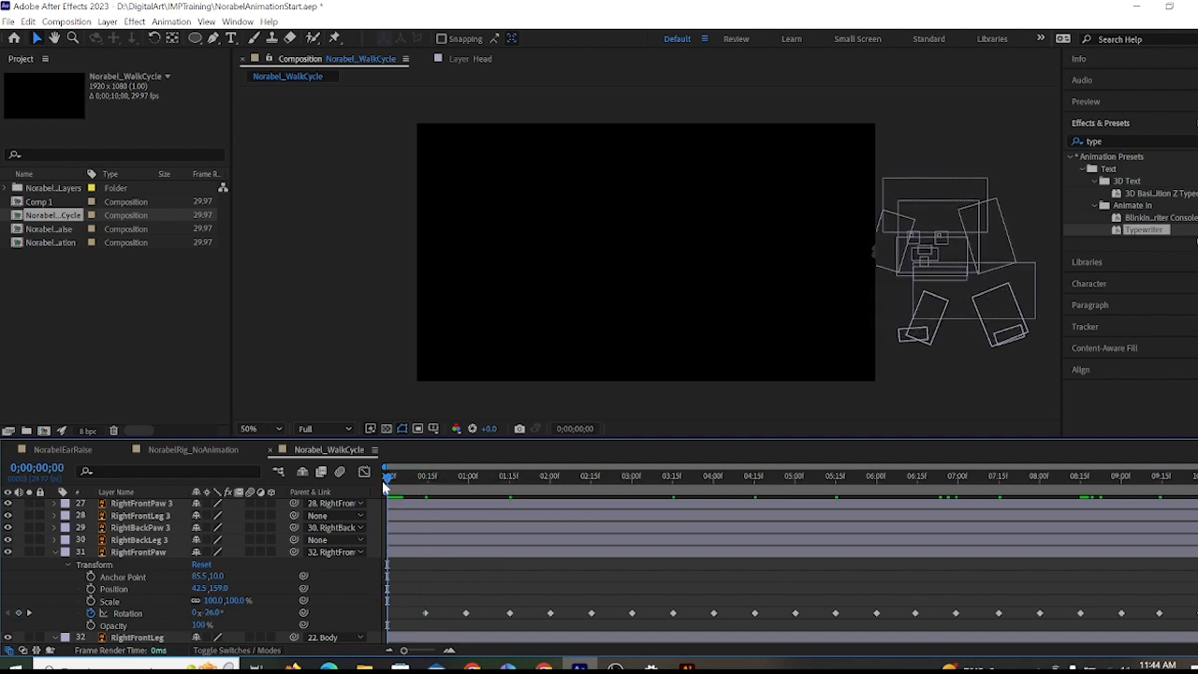
{"action": "left_click", "coordinate": [392, 479]}
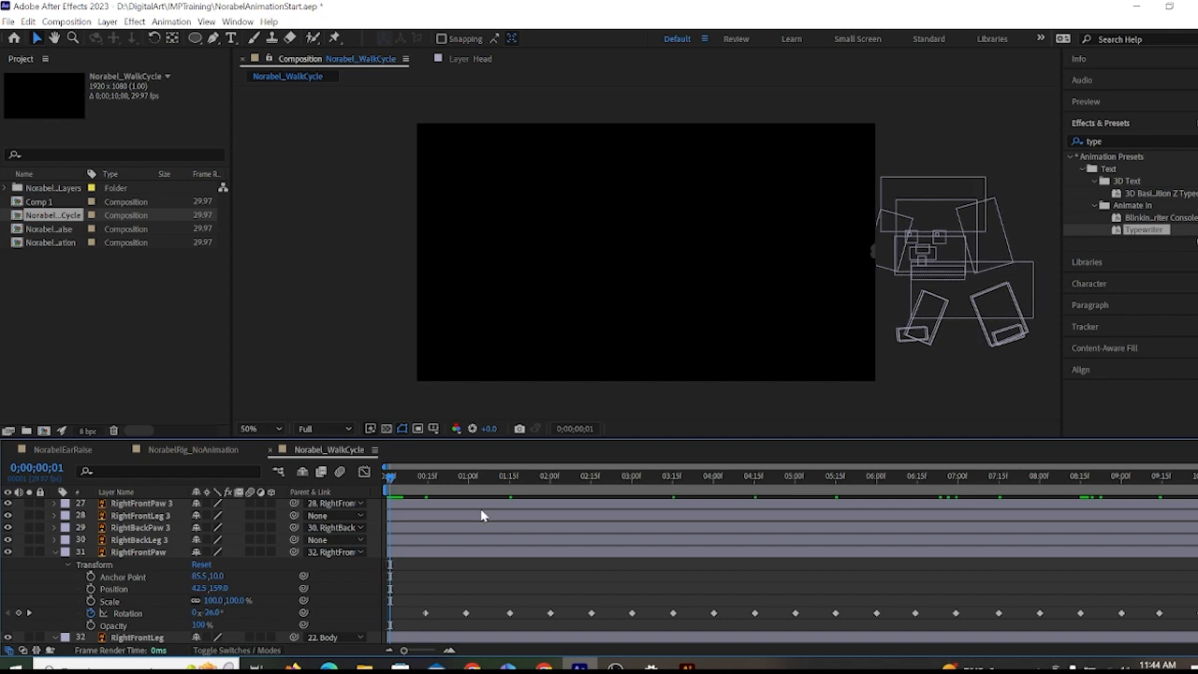
Duplicate the RightFrontLeg's rotation keyframes from 0;00;02;15 and 0;00;03;00 to start at 0;00;03;15, 0;00;04;15 and 0;00;05;15.
{"action": "scroll", "coordinate": [468, 547], "scroll_direction": "down", "scroll_amount": 2}
{"action": "scroll", "coordinate": [554, 583], "scroll_direction": "down", "scroll_amount": 1}
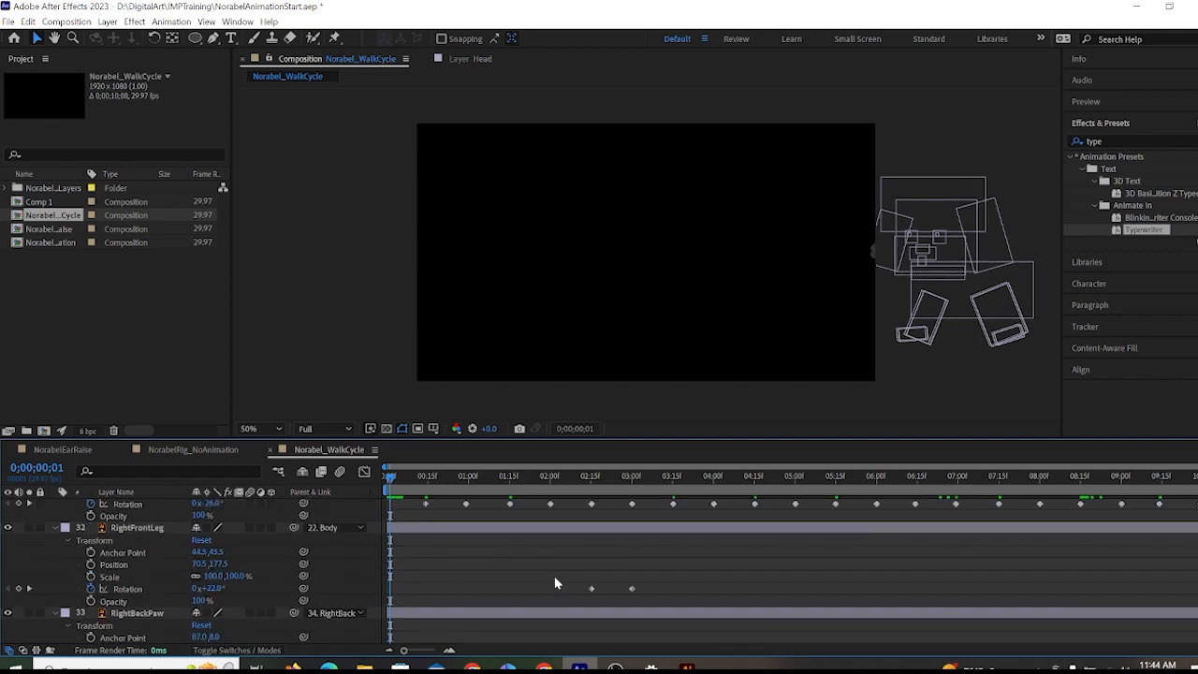
{"action": "left_click_drag", "start_coordinate": [574, 588], "coordinate": [666, 601]}
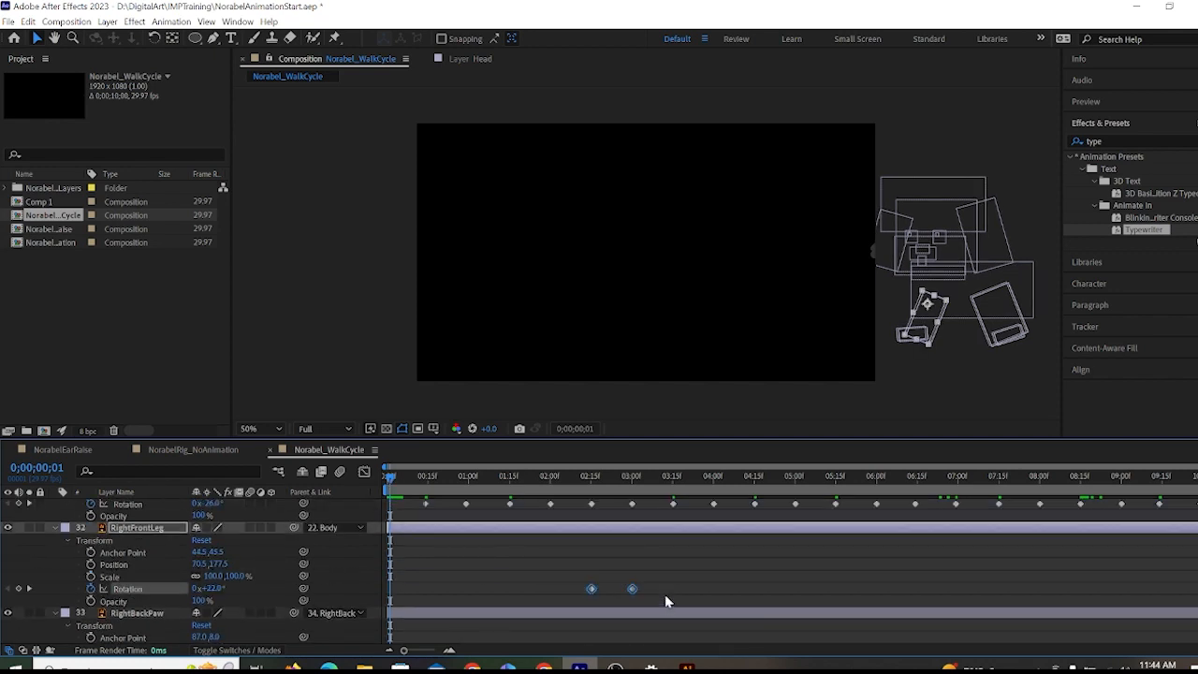
{"action": "left_click", "coordinate": [670, 482]}
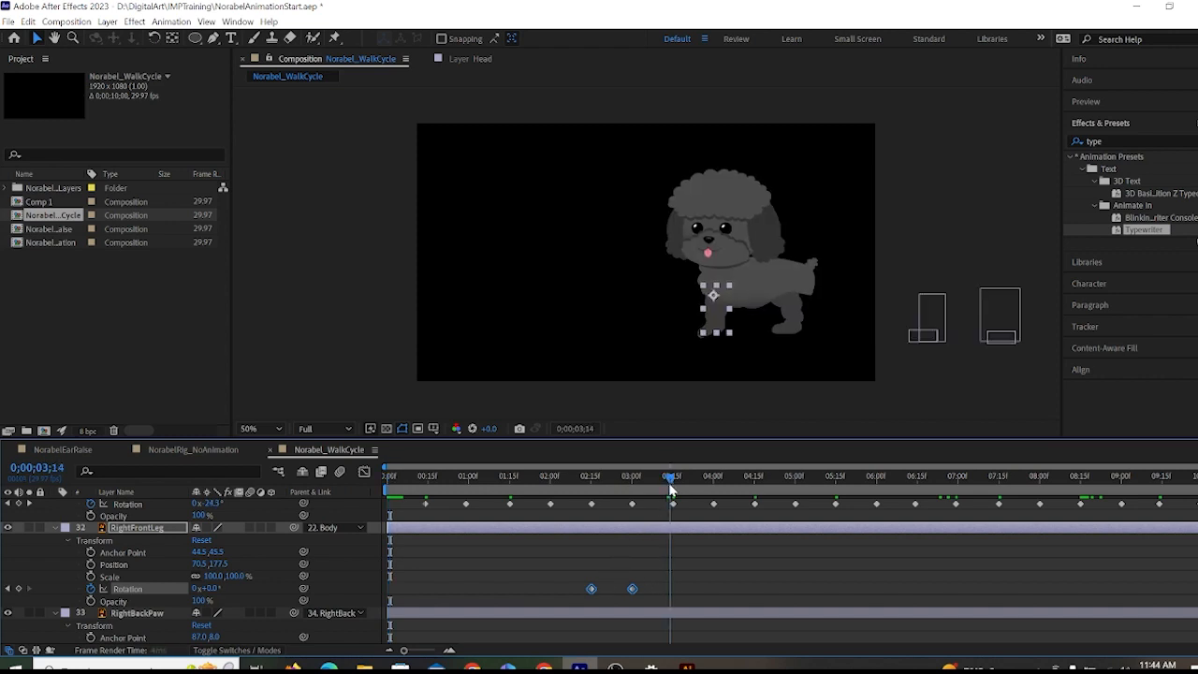
{"action": "key", "text": "ctrl+v"}
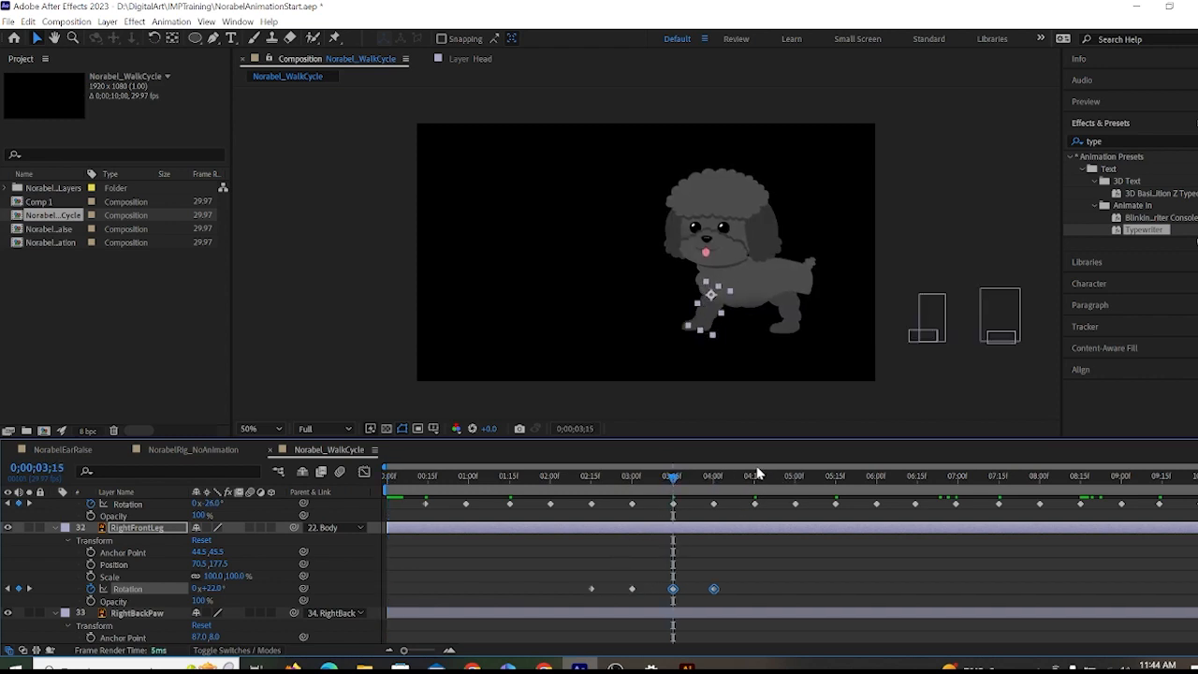
{"action": "left_click", "coordinate": [757, 481]}
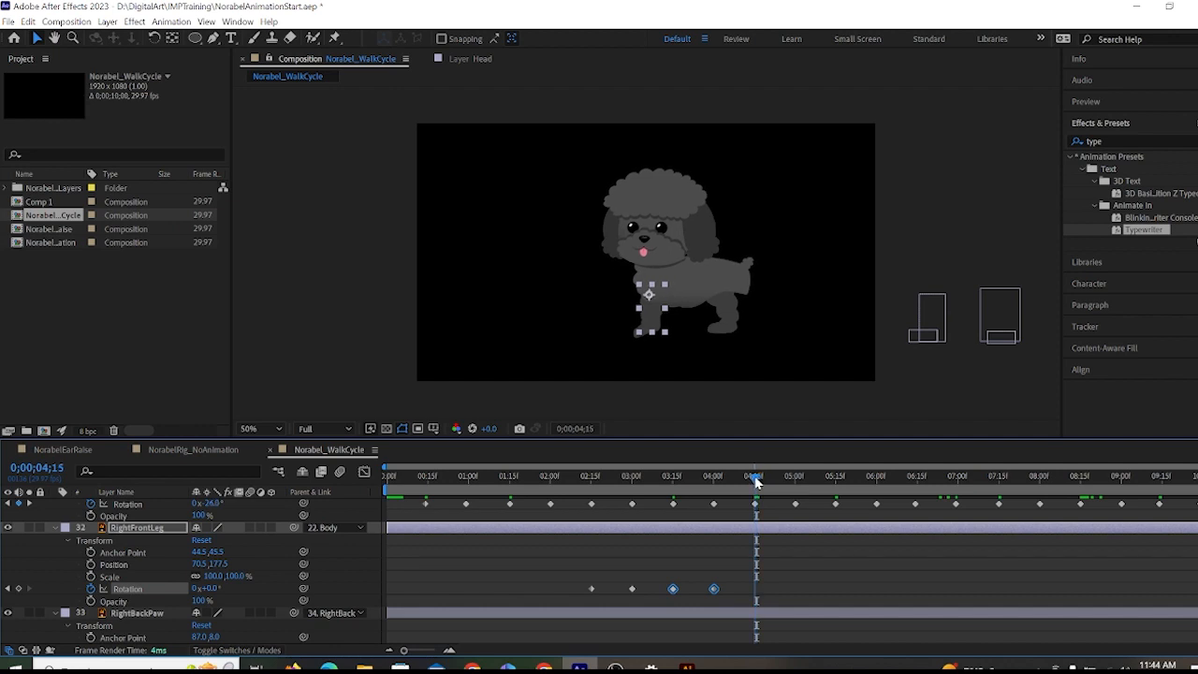
{"action": "key", "text": "Page_Up"}
{"action": "key", "text": "ctrl+v"}
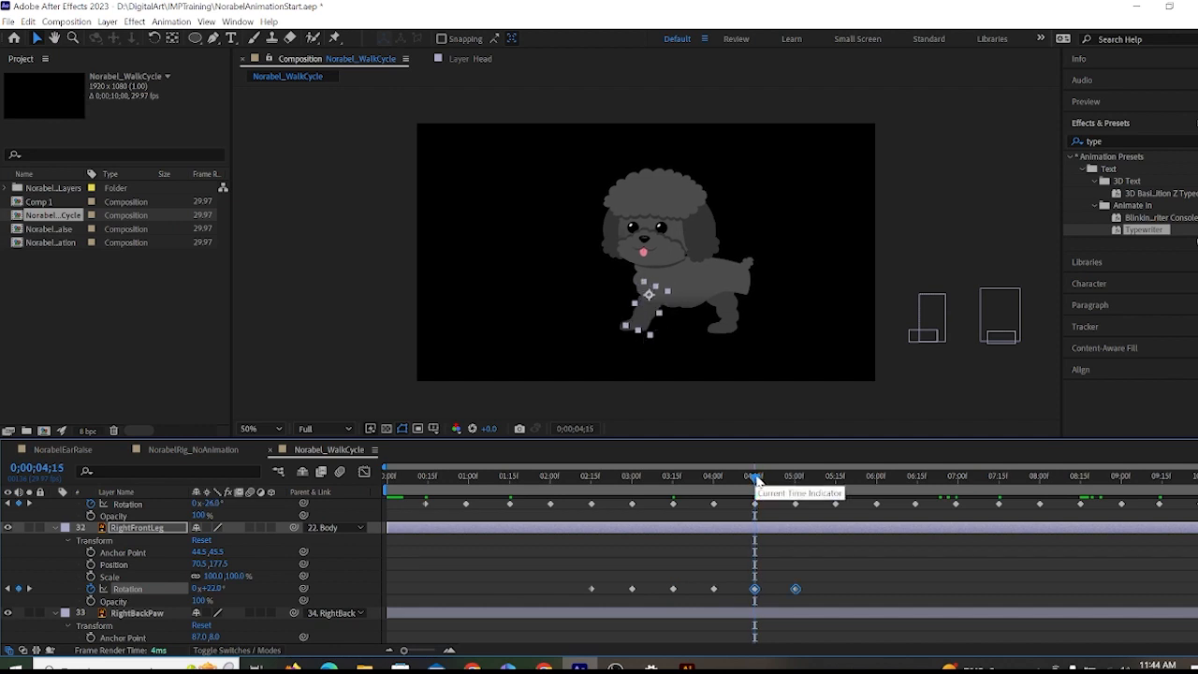
{"action": "left_click", "coordinate": [836, 480]}
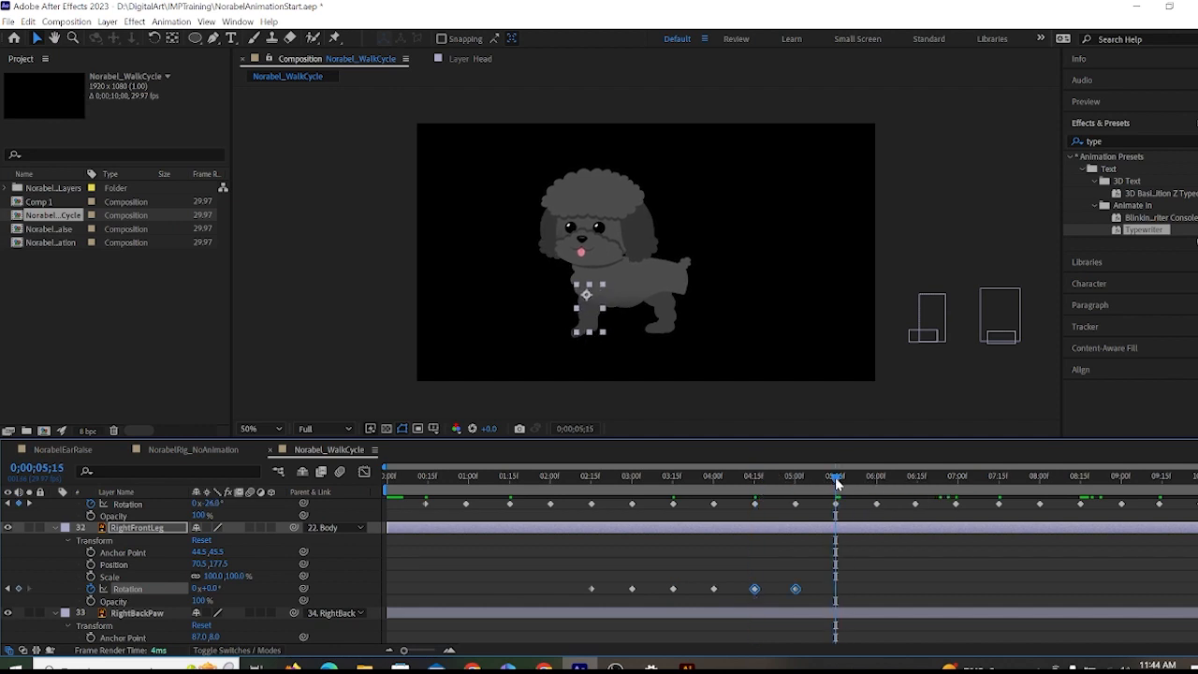
{"action": "key", "text": "ctrl+v"}
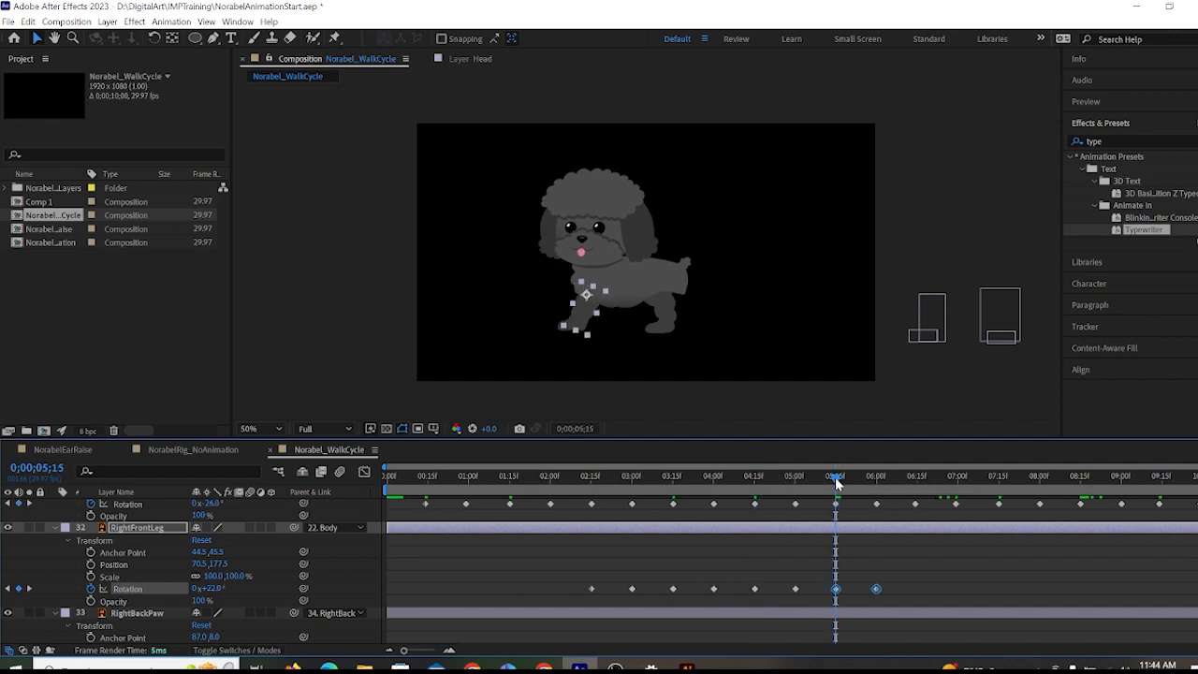
Continue the RightFrontLeg's swing by pasting its rotation keyframe pair at 0;00;06;15, 0;00;07;15, 0;00;08;14 and 0;00;09;14.
{"action": "left_click", "coordinate": [917, 479]}
{"action": "key", "text": "ctrl+v"}
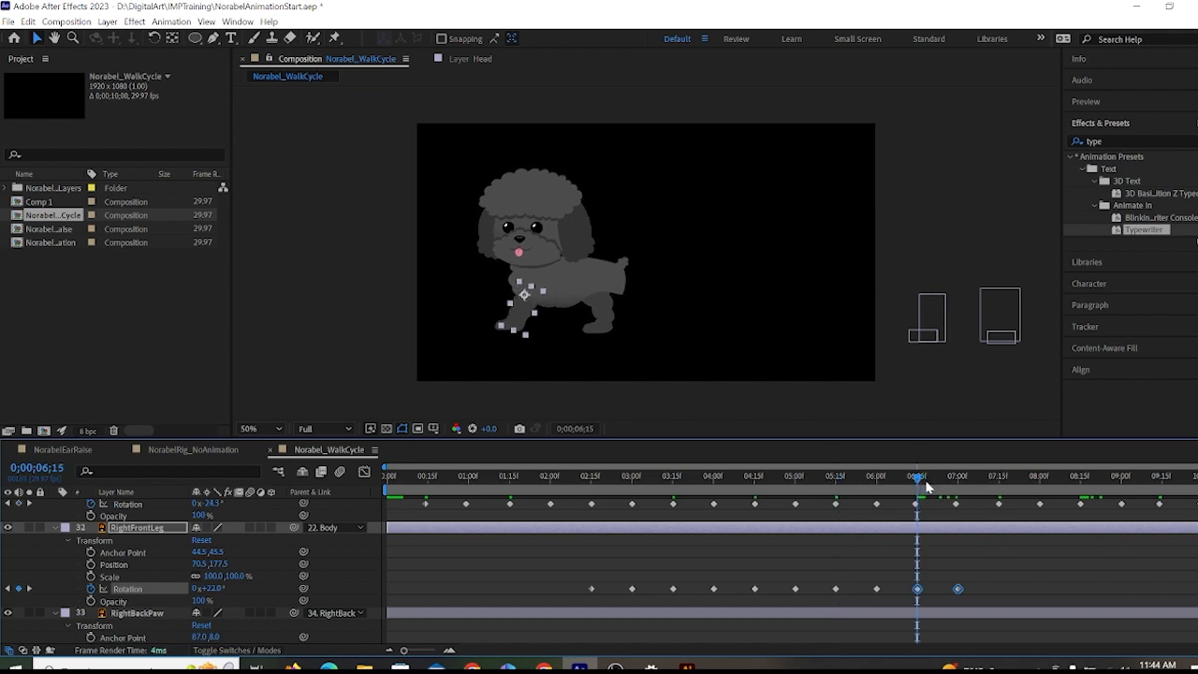
{"action": "left_click", "coordinate": [998, 479]}
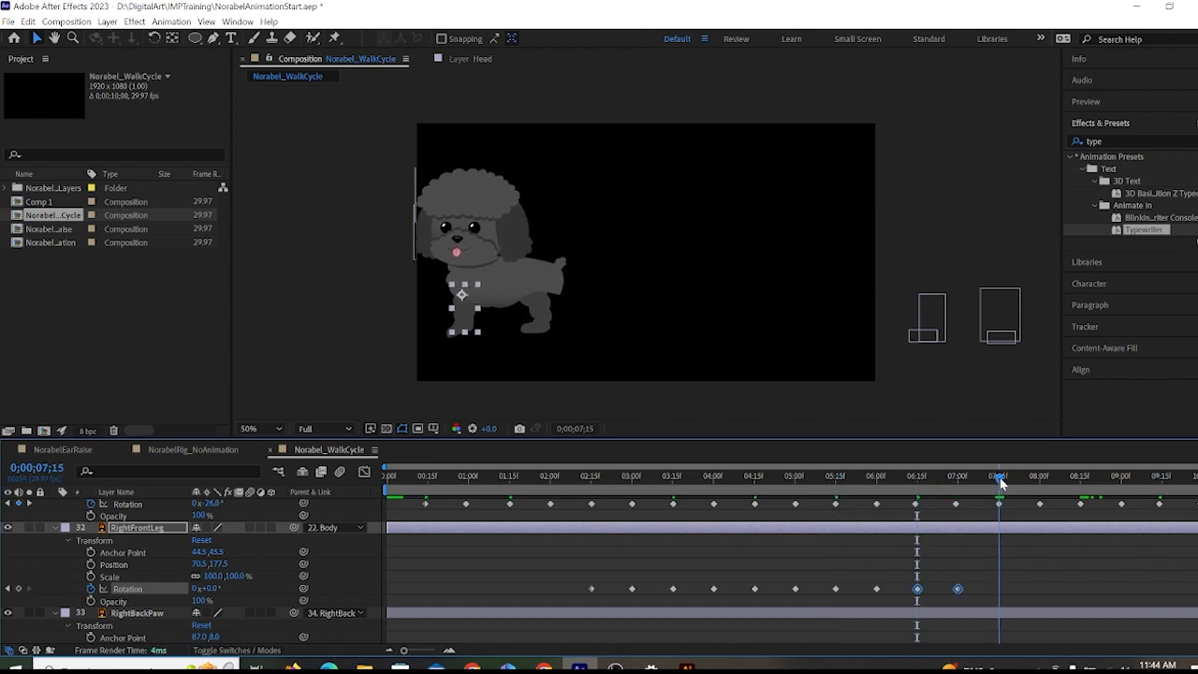
{"action": "key", "text": "ctrl+v"}
{"action": "left_click", "coordinate": [1079, 479]}
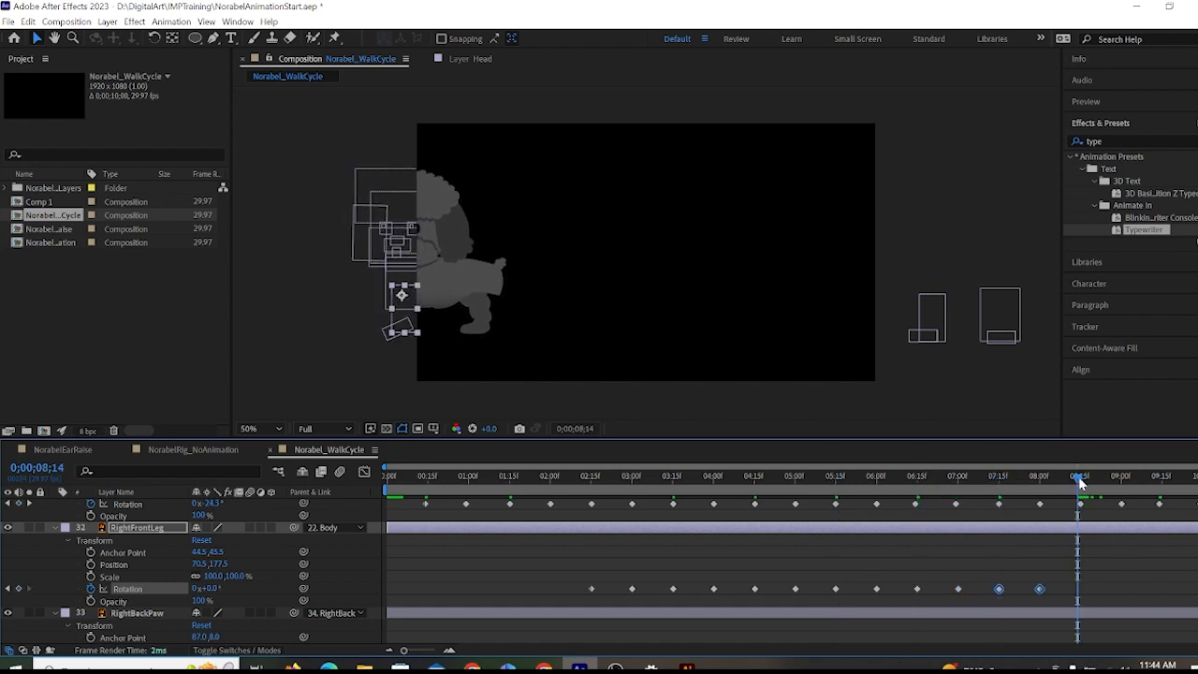
{"action": "key", "text": "ctrl+v"}
{"action": "left_click", "coordinate": [1160, 479]}
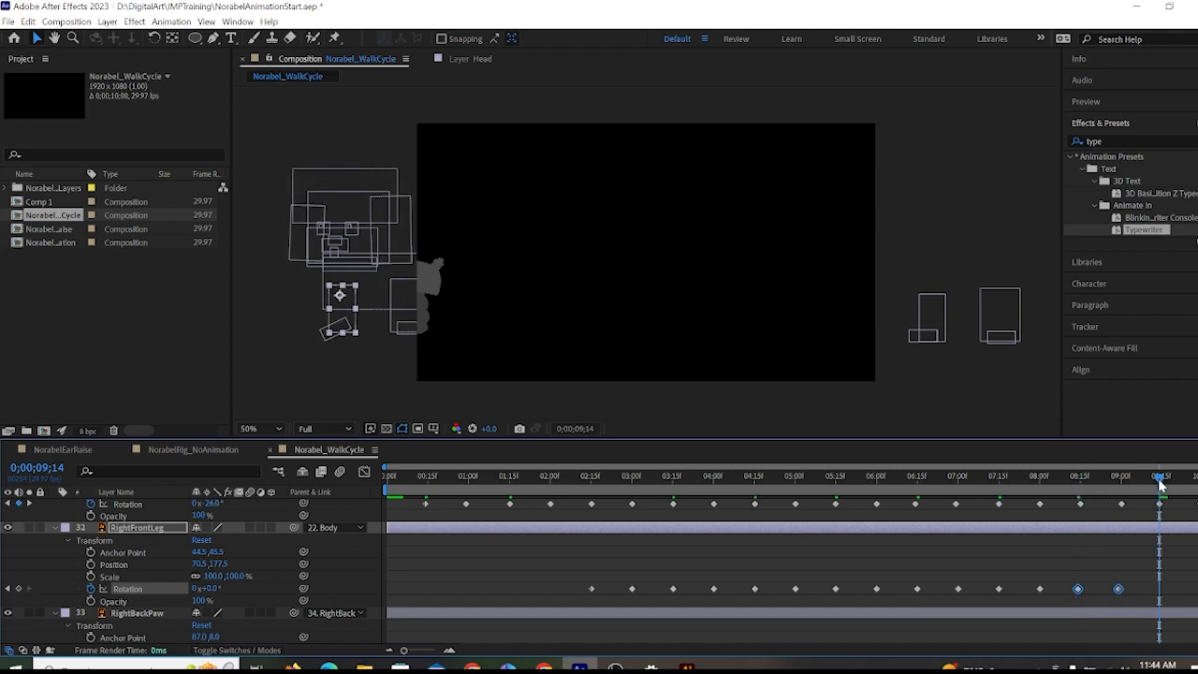
{"action": "key", "text": "ctrl+v"}
{"action": "scroll", "coordinate": [716, 622], "scroll_direction": "down", "scroll_amount": 2}
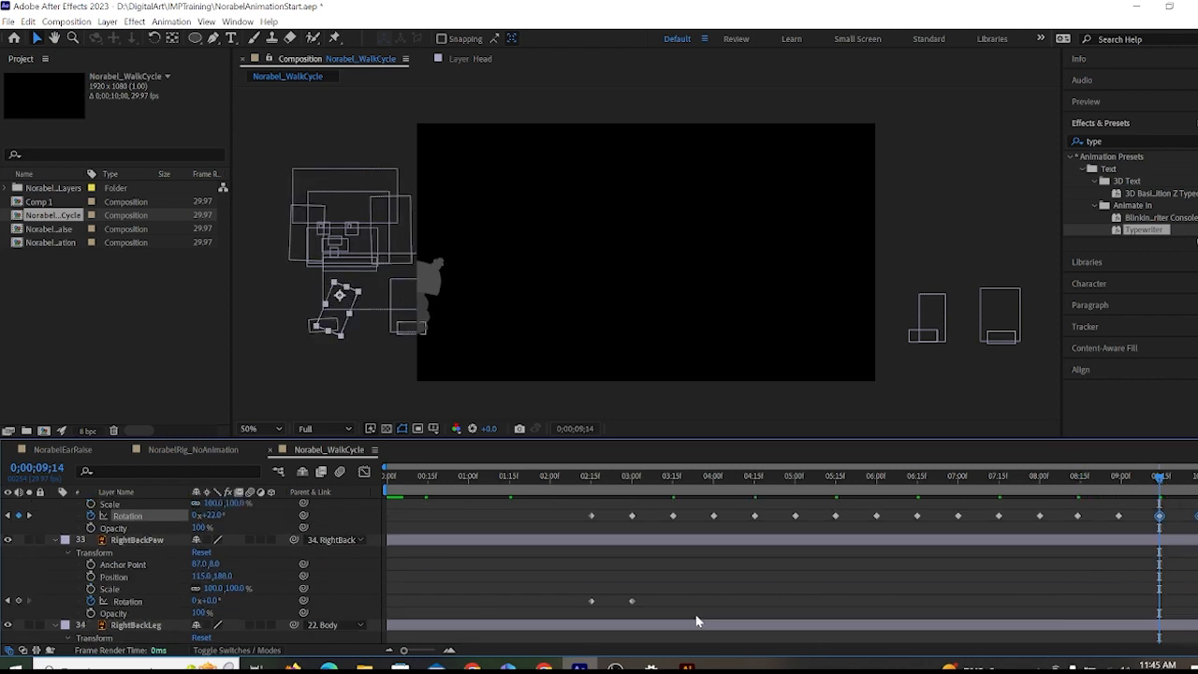
{"action": "scroll", "coordinate": [746, 614], "scroll_direction": "up", "scroll_amount": 2}
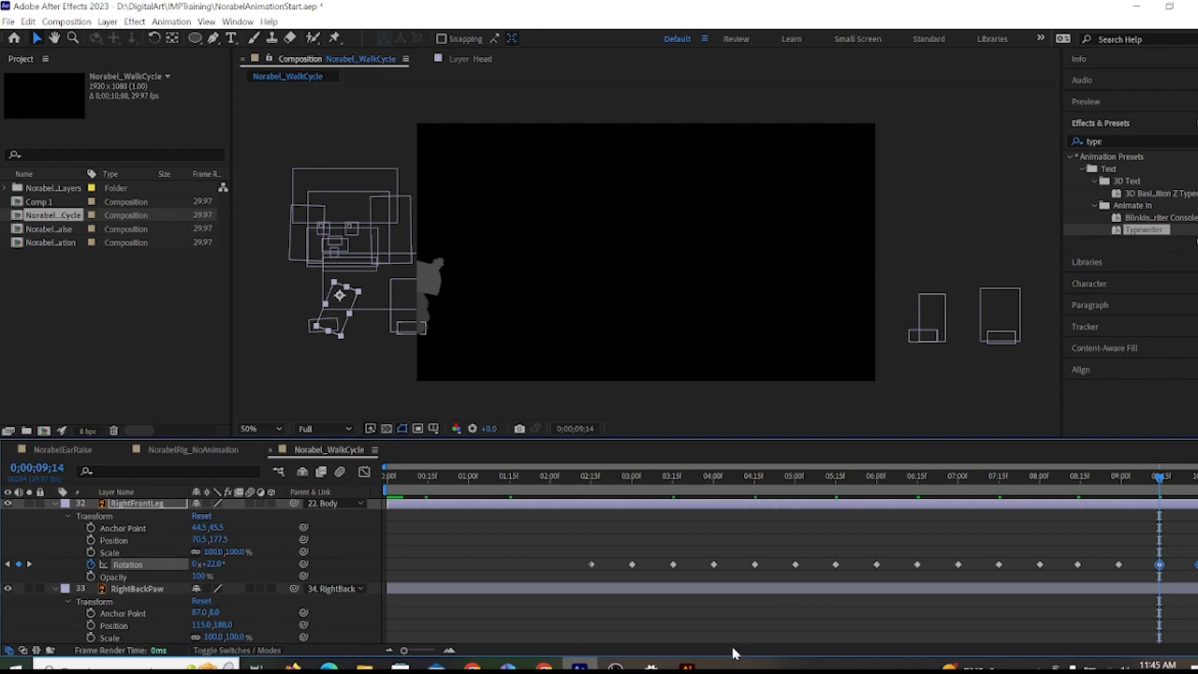
{"action": "left_click", "coordinate": [1151, 480]}
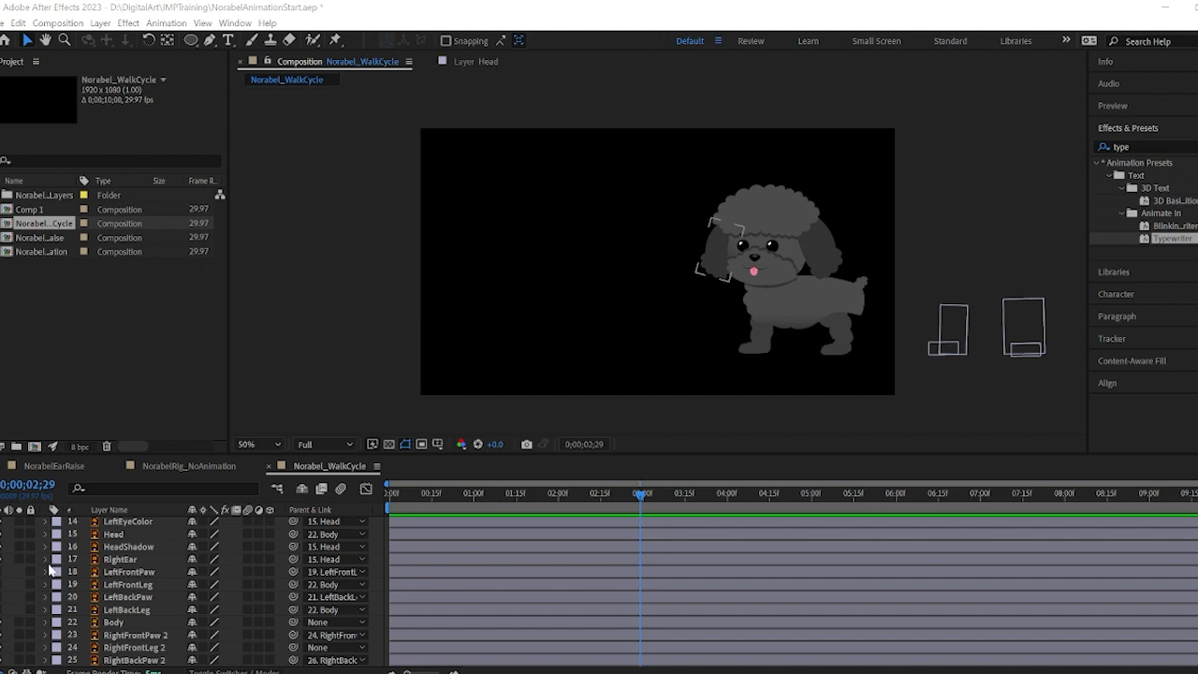
Make the LeftFrontPaw and LeftFrontLeg layers visible again and select the LeftFrontPaw at 0;00;02;14.
{"action": "left_click", "coordinate": [2, 572]}
{"action": "left_click", "coordinate": [2, 584]}
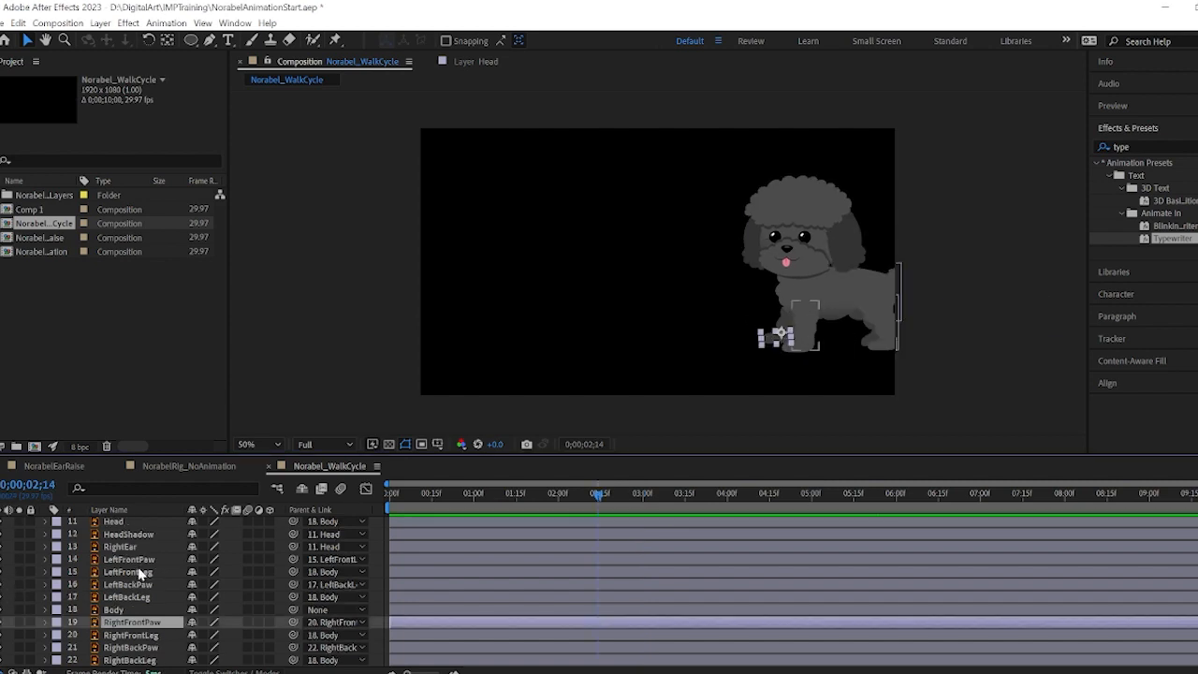
{"action": "left_click", "coordinate": [140, 571]}
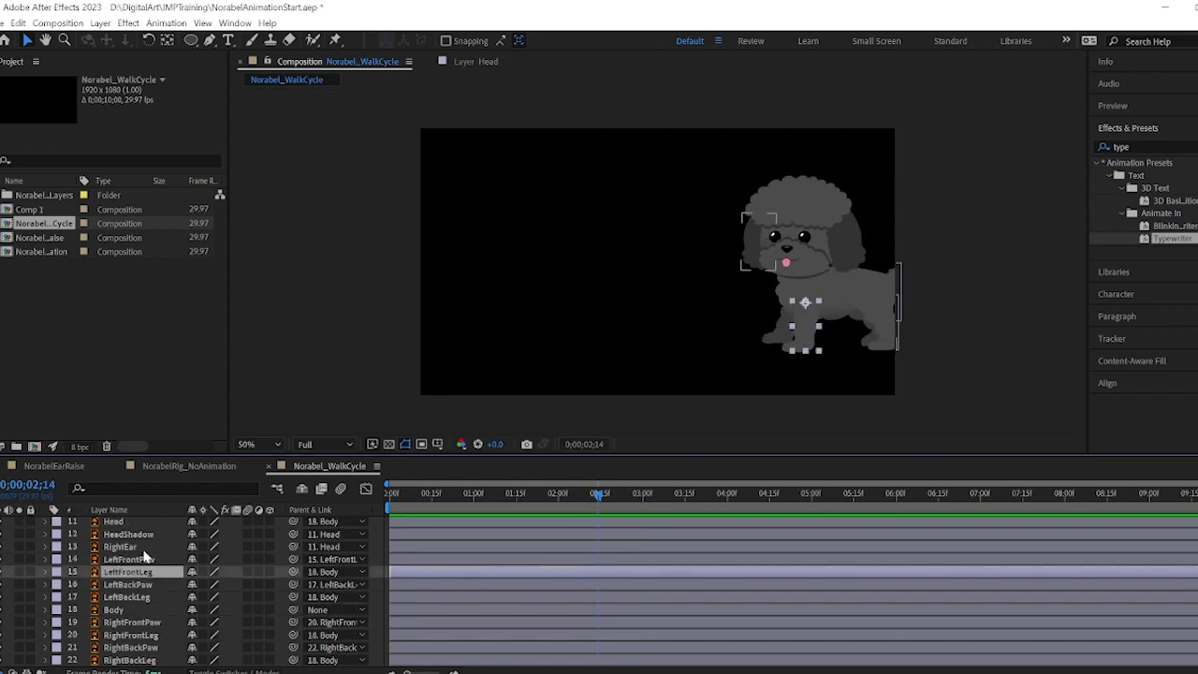
{"action": "left_click", "coordinate": [142, 549]}
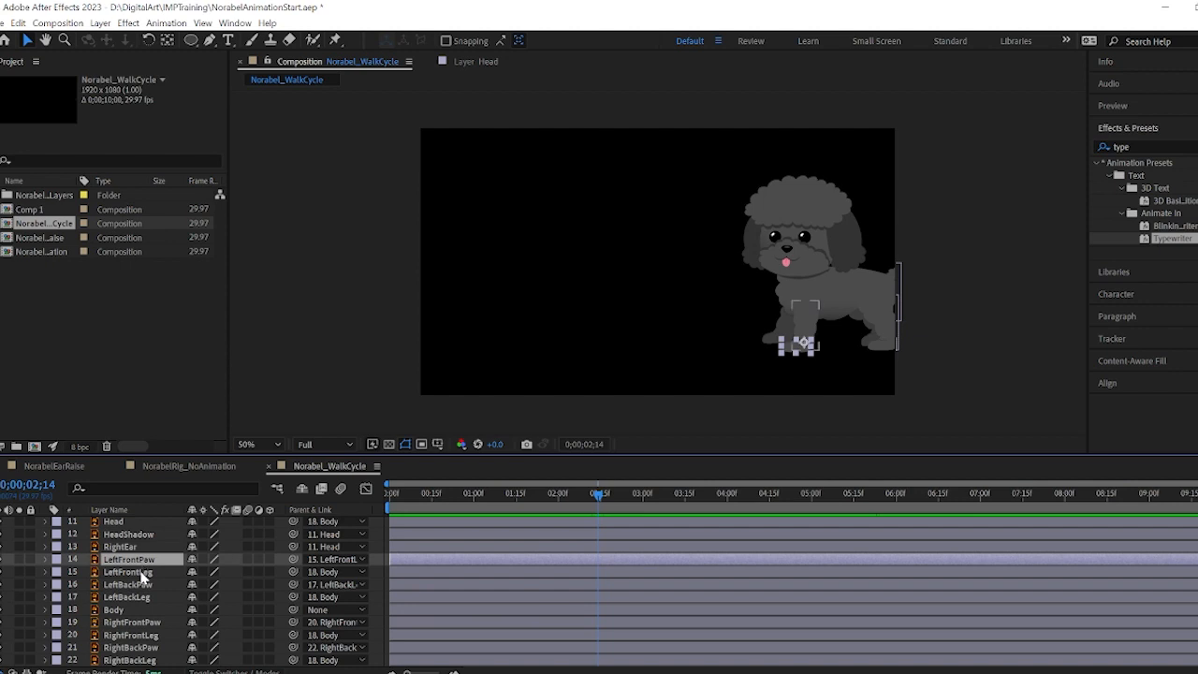
{"action": "left_click", "coordinate": [141, 573]}
{"action": "left_click", "coordinate": [150, 559]}
Reveal the transform properties of the LeftFrontPaw, LeftFrontLeg, LeftBackPaw and LeftBackLeg layers.
{"action": "left_click", "coordinate": [44, 560]}
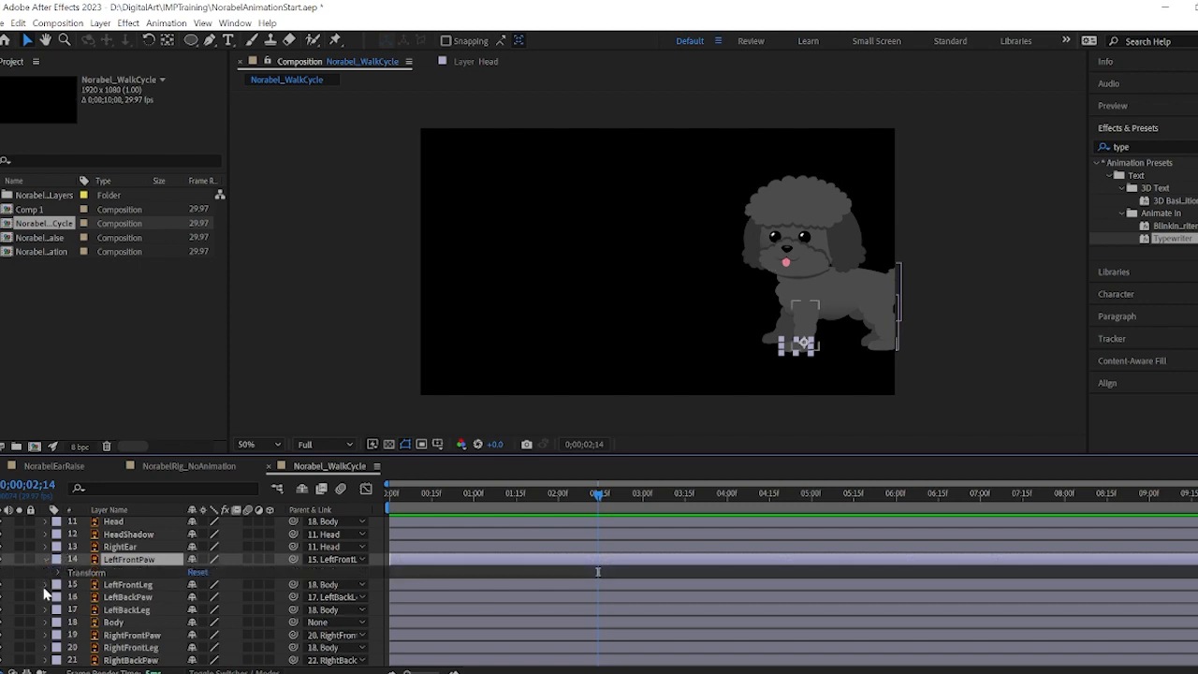
{"action": "left_click", "coordinate": [44, 585]}
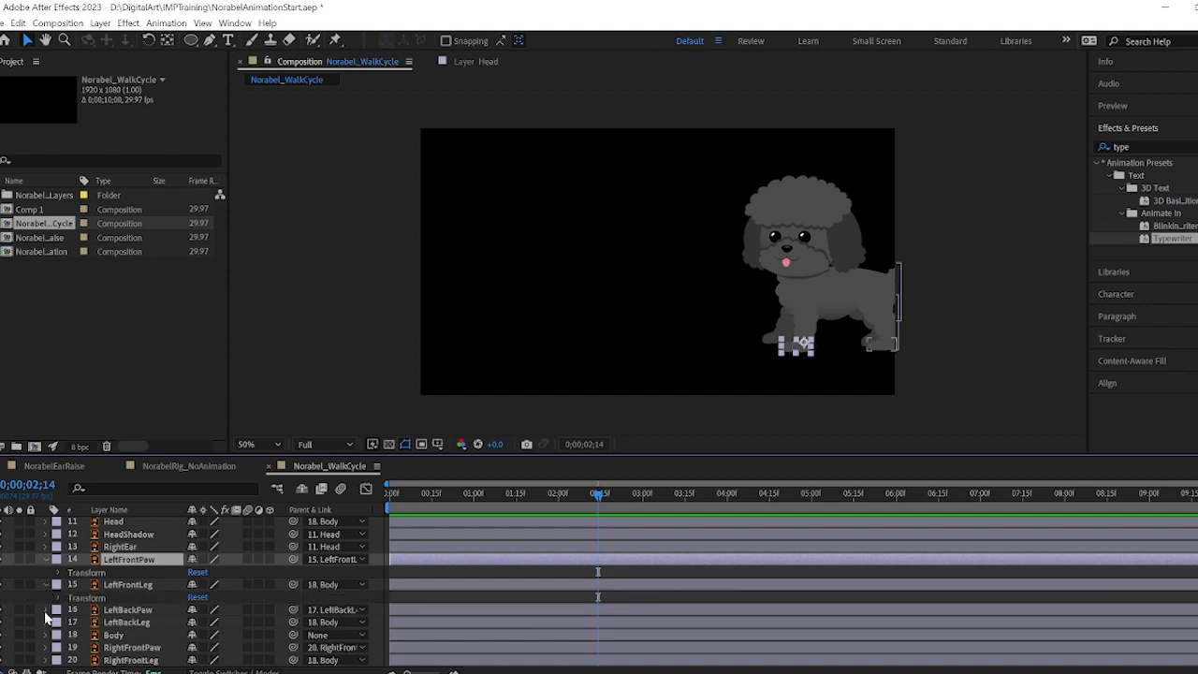
{"action": "left_click", "coordinate": [45, 610]}
{"action": "left_click", "coordinate": [44, 635]}
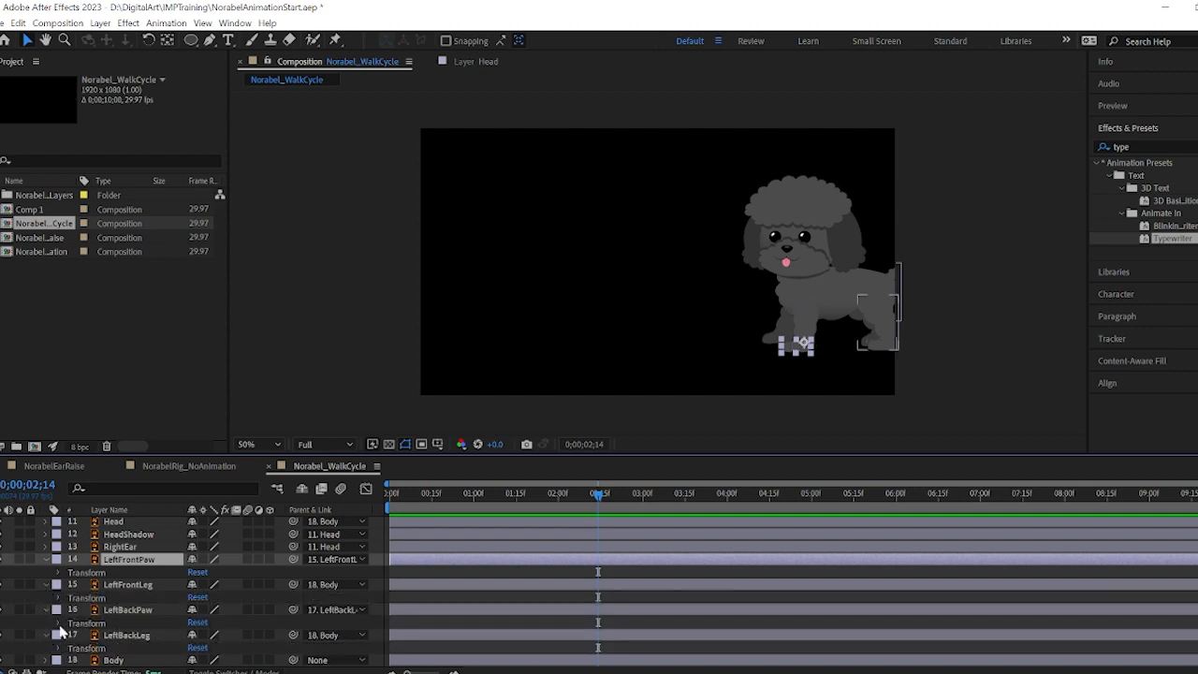
{"action": "scroll", "coordinate": [126, 604], "scroll_direction": "down", "scroll_amount": 2}
{"action": "scroll", "coordinate": [125, 605], "scroll_direction": "up", "scroll_amount": 4}
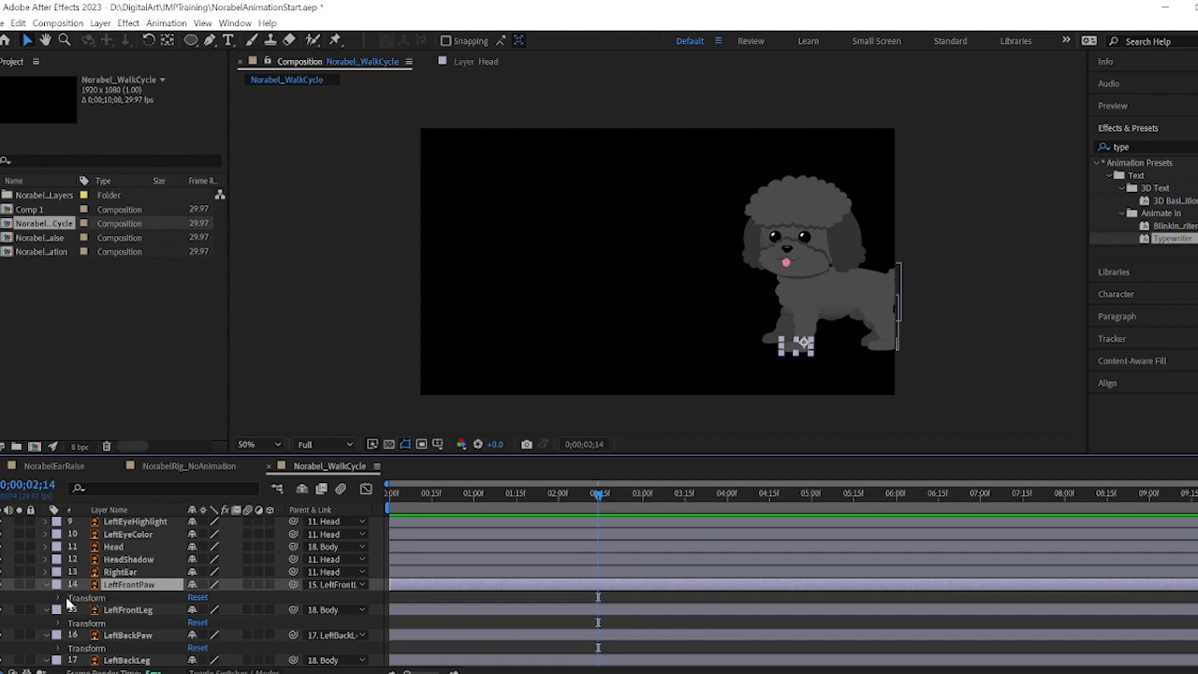
{"action": "left_click", "coordinate": [58, 598]}
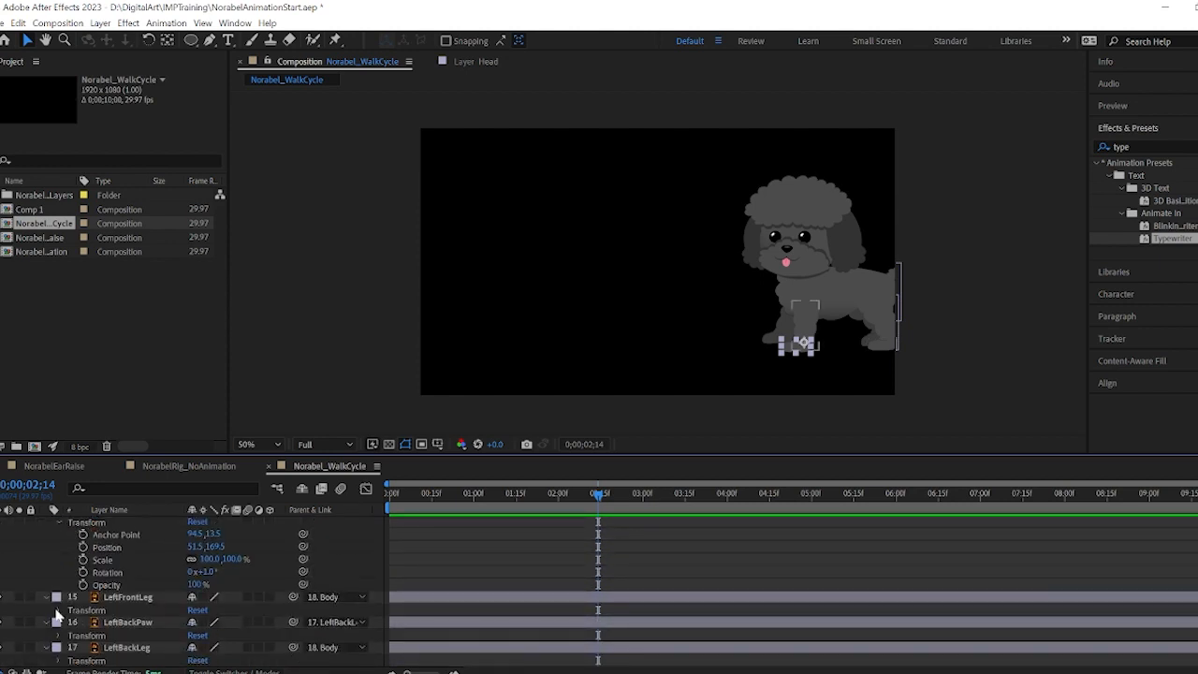
{"action": "left_click", "coordinate": [56, 609]}
{"action": "scroll", "coordinate": [58, 618], "scroll_direction": "down", "scroll_amount": 3}
{"action": "left_click", "coordinate": [58, 600]}
{"action": "left_click", "coordinate": [58, 599]}
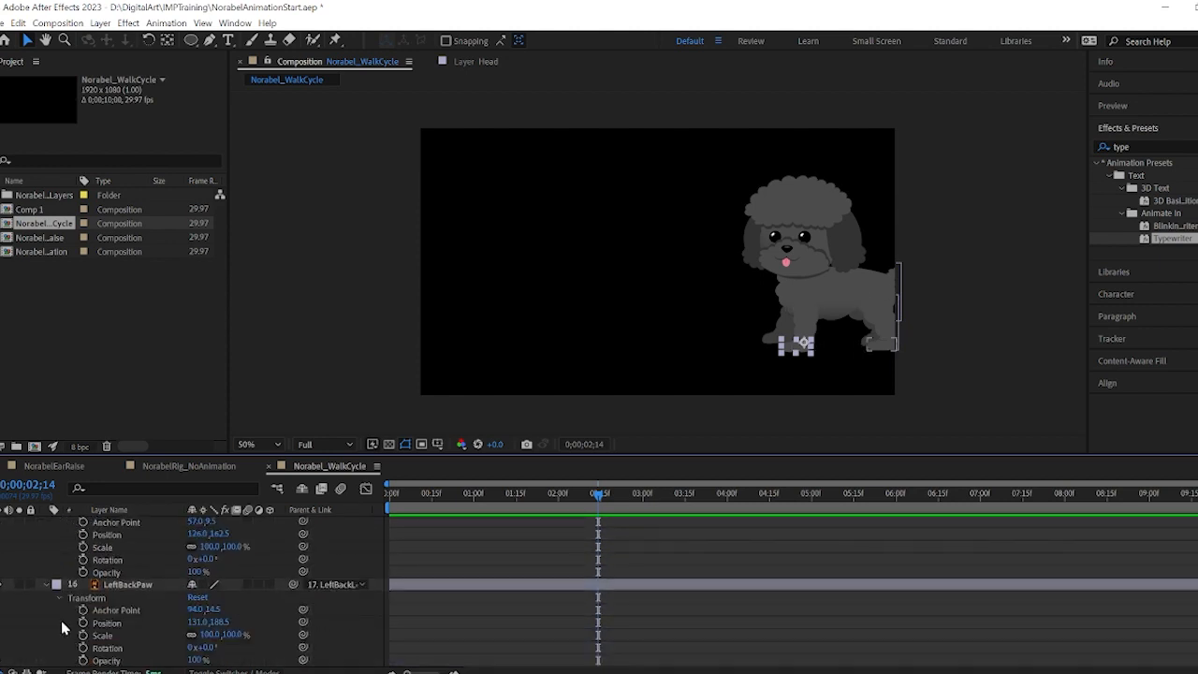
{"action": "scroll", "coordinate": [64, 627], "scroll_direction": "down", "scroll_amount": 2}
{"action": "left_click", "coordinate": [58, 597]}
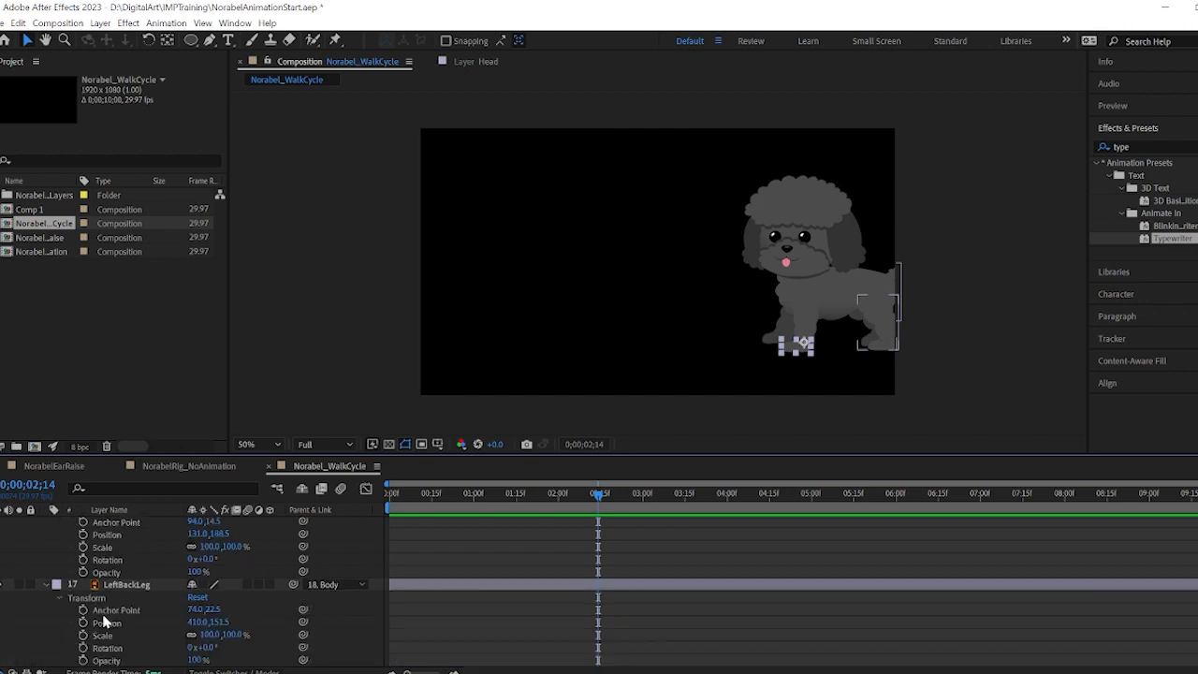
Start rotation animation on the LeftBackPaw, LeftFrontLeg and LeftFrontPaw with keyframes at 0;00;02;14.
{"action": "left_click", "coordinate": [85, 558]}
{"action": "scroll", "coordinate": [89, 562], "scroll_direction": "up", "scroll_amount": 2}
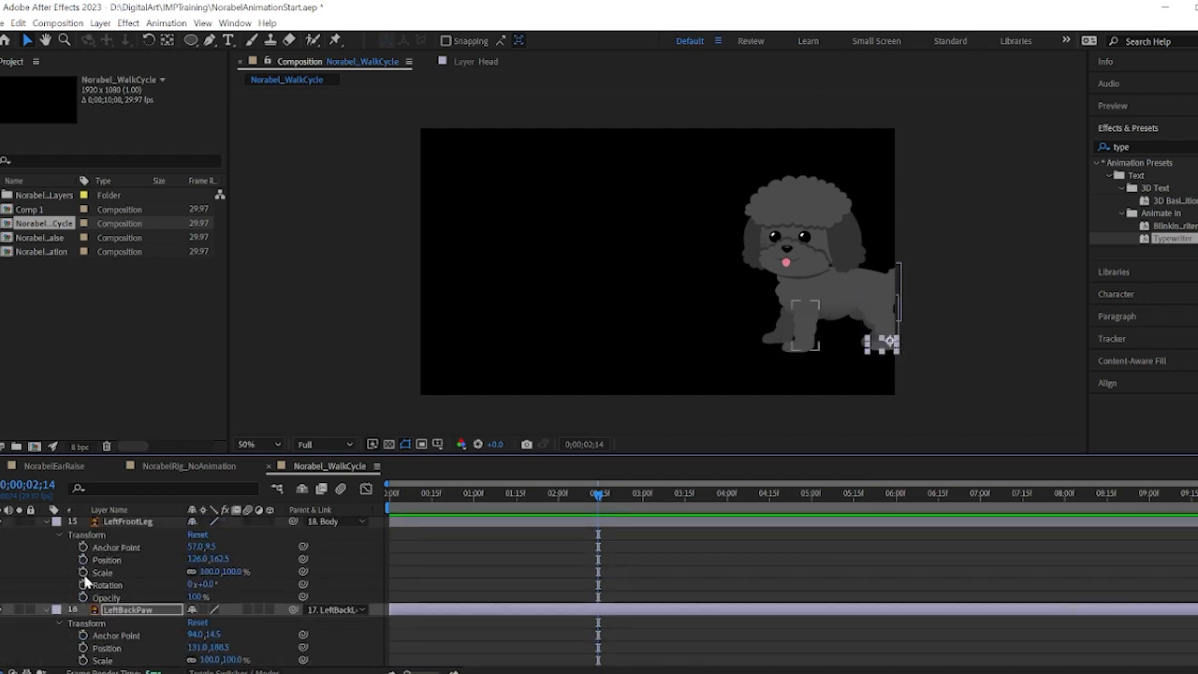
{"action": "left_click", "coordinate": [84, 584]}
{"action": "scroll", "coordinate": [83, 572], "scroll_direction": "up", "scroll_amount": 2}
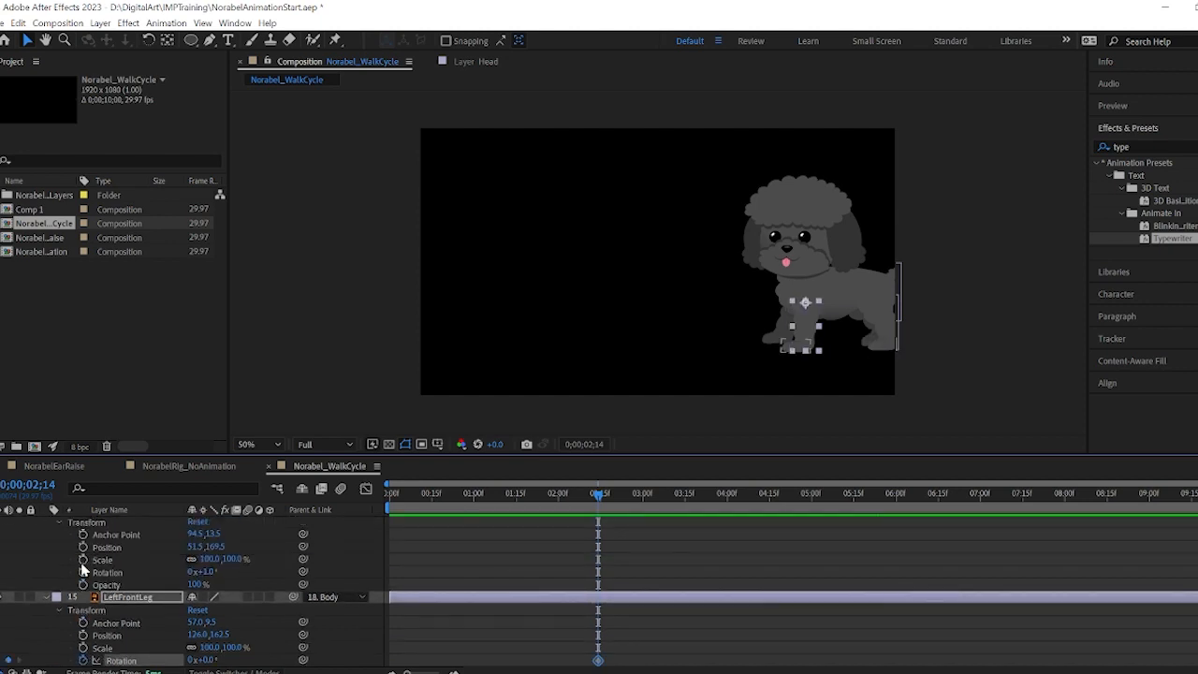
{"action": "left_click", "coordinate": [83, 571]}
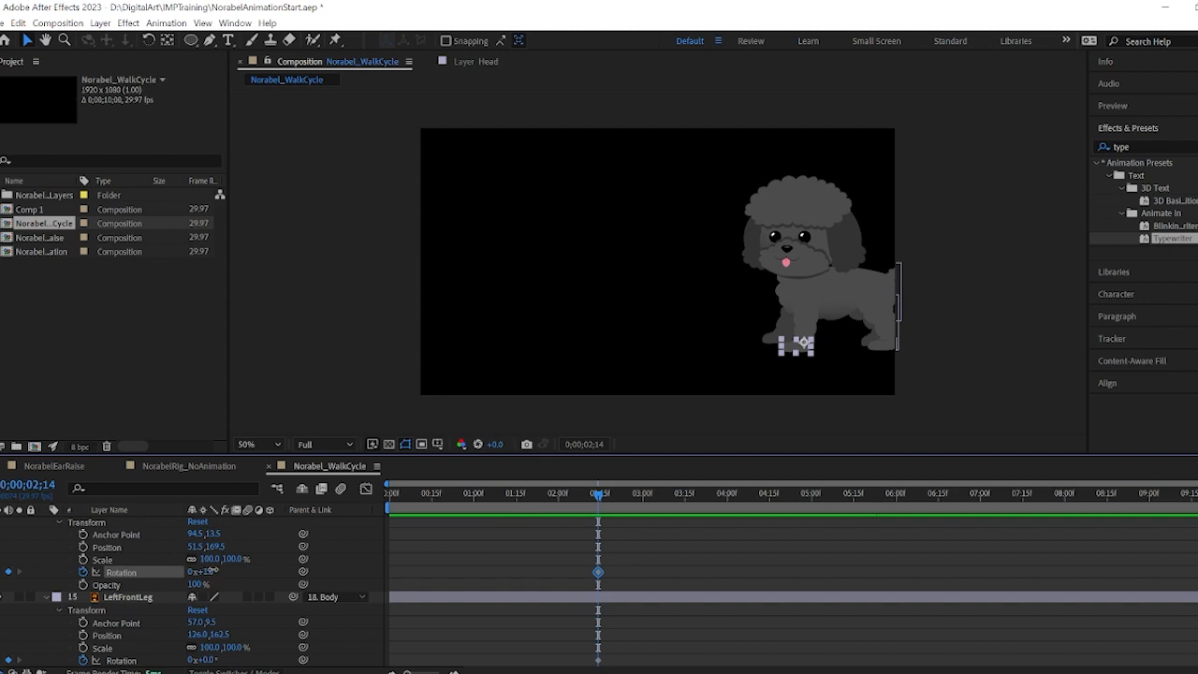
At 0;00;02;14, set the LeftFrontLeg's rotation to -8° and the LeftFrontPaw's rotation to 8°.
{"action": "left_click_drag", "start_coordinate": [209, 572], "coordinate": [223, 578]}
{"action": "left_click", "coordinate": [215, 634]}
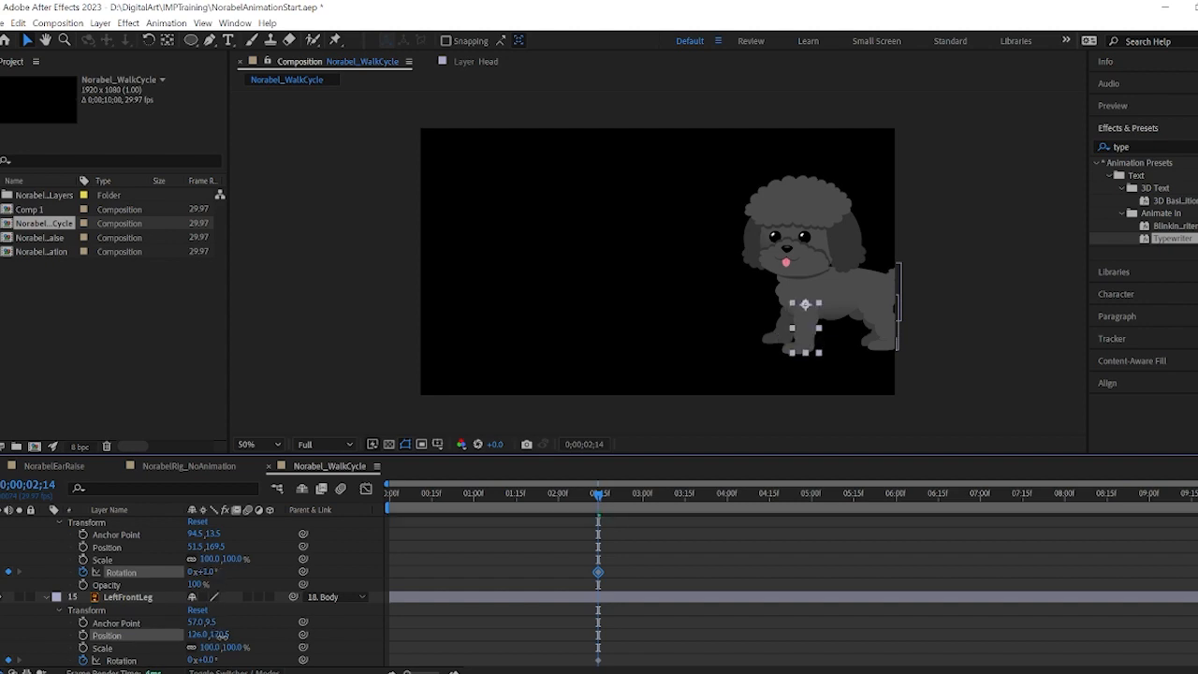
{"action": "left_click_drag", "start_coordinate": [217, 634], "coordinate": [221, 640]}
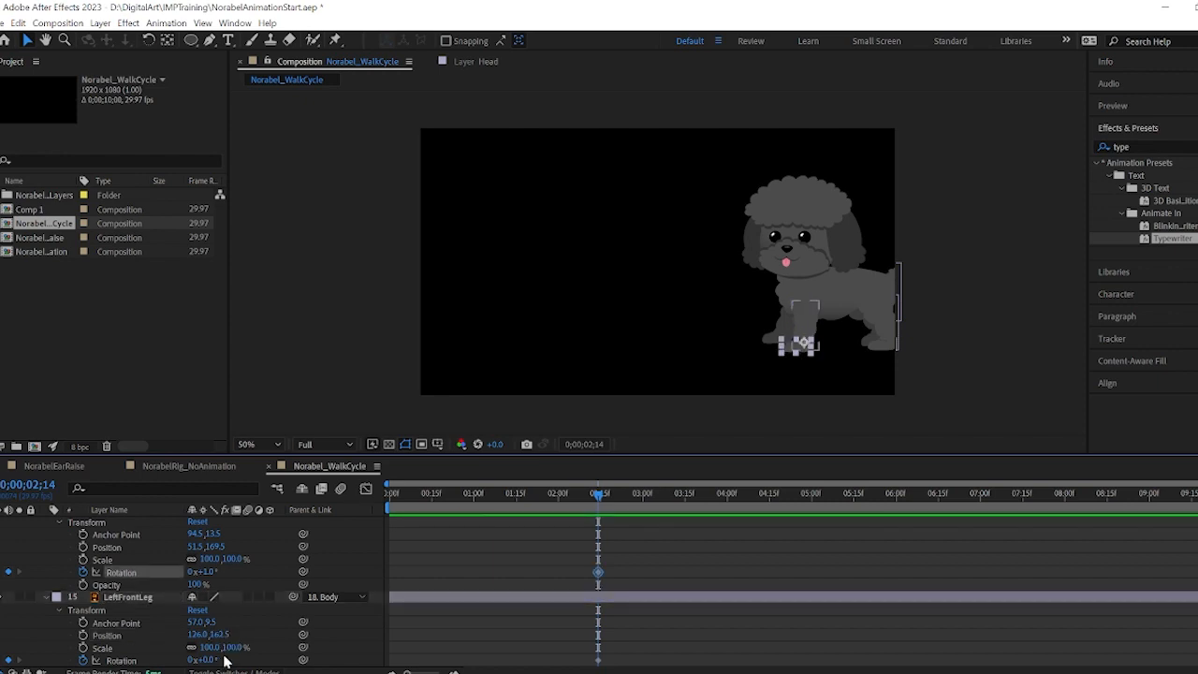
{"action": "mouse_move", "coordinate": [203, 660]}
{"action": "left_mouse_down"}
{"action": "mouse_move", "coordinate": [221, 659]}
{"action": "mouse_move", "coordinate": [202, 659]}
{"action": "left_mouse_up"}
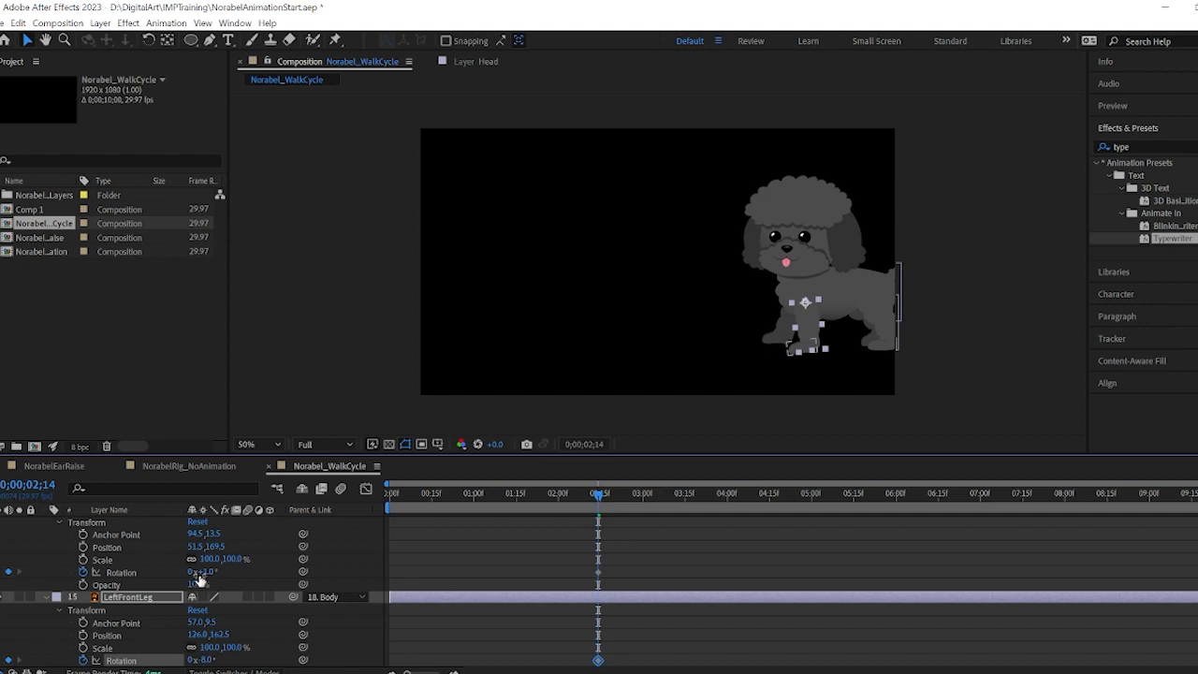
{"action": "left_click_drag", "start_coordinate": [200, 573], "coordinate": [217, 582]}
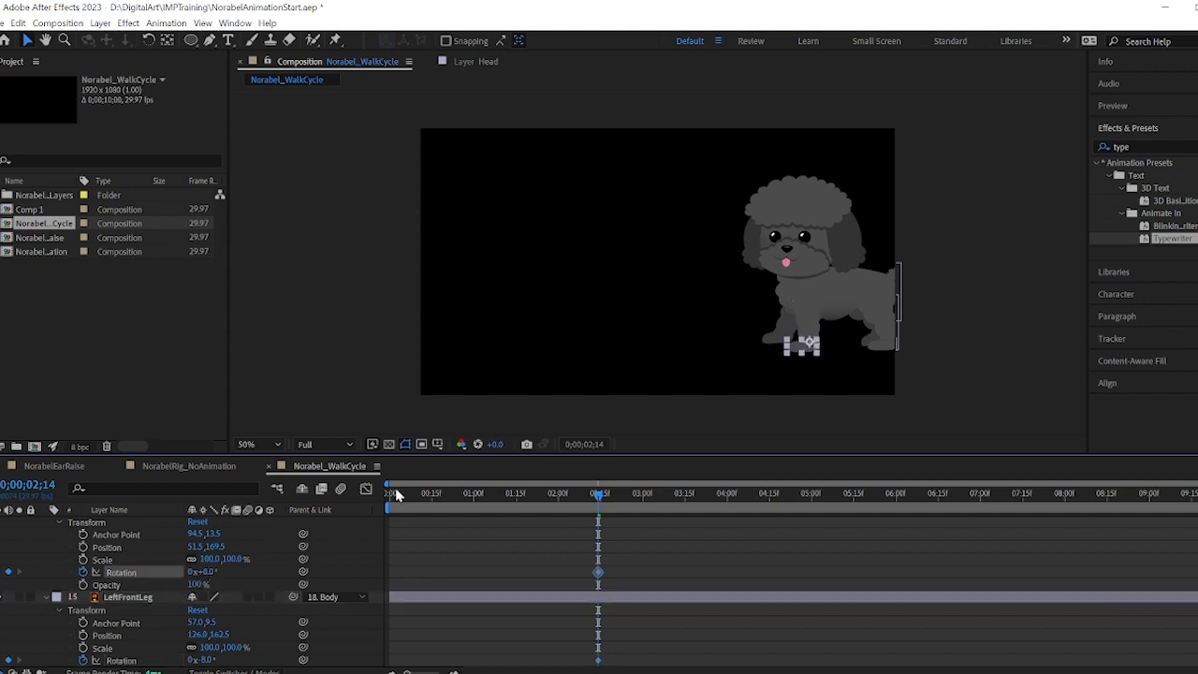
At 0;00;02;14, set the LeftBackLeg's rotation to 25° and the LeftBackPaw's rotation to -24°.
{"action": "left_click", "coordinate": [880, 327]}
{"action": "scroll", "coordinate": [200, 623], "scroll_direction": "down", "scroll_amount": 2}
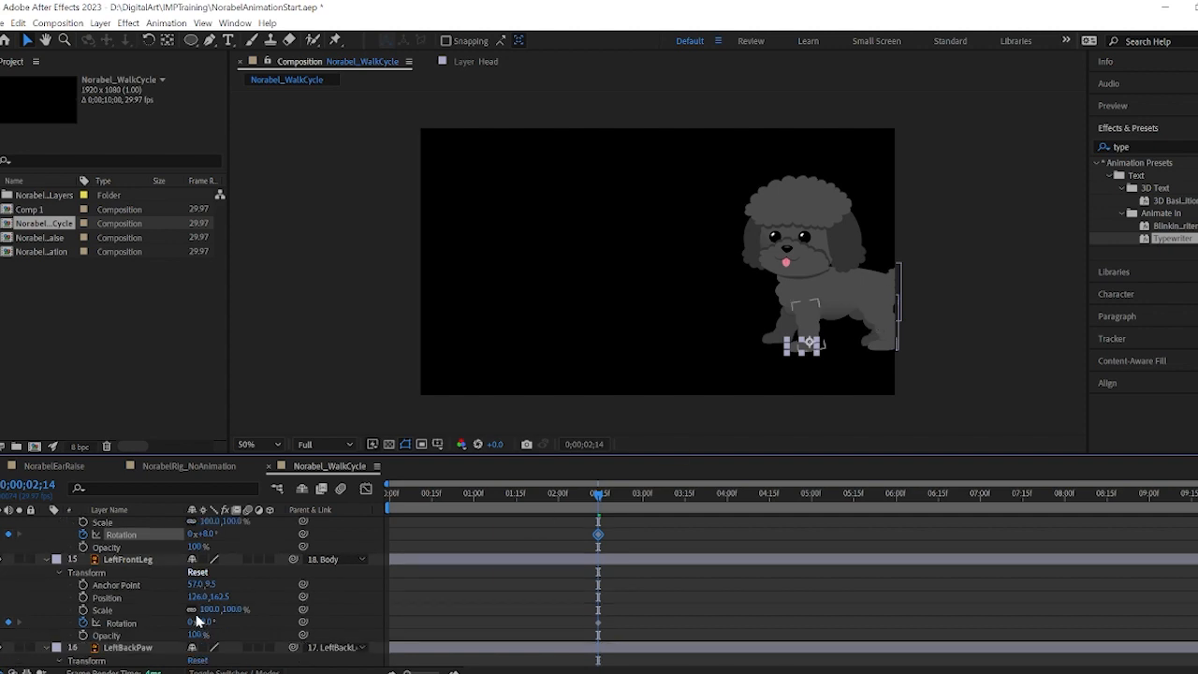
{"action": "scroll", "coordinate": [196, 618], "scroll_direction": "down", "scroll_amount": 2}
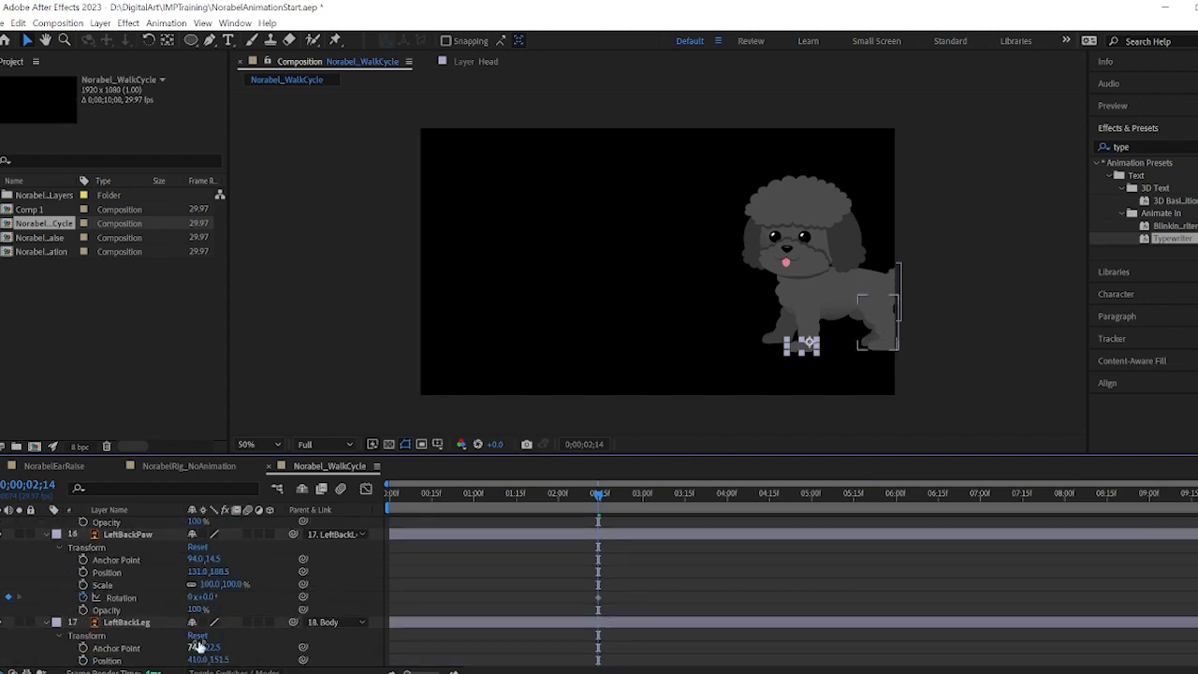
{"action": "scroll", "coordinate": [211, 655], "scroll_direction": "down", "scroll_amount": 1}
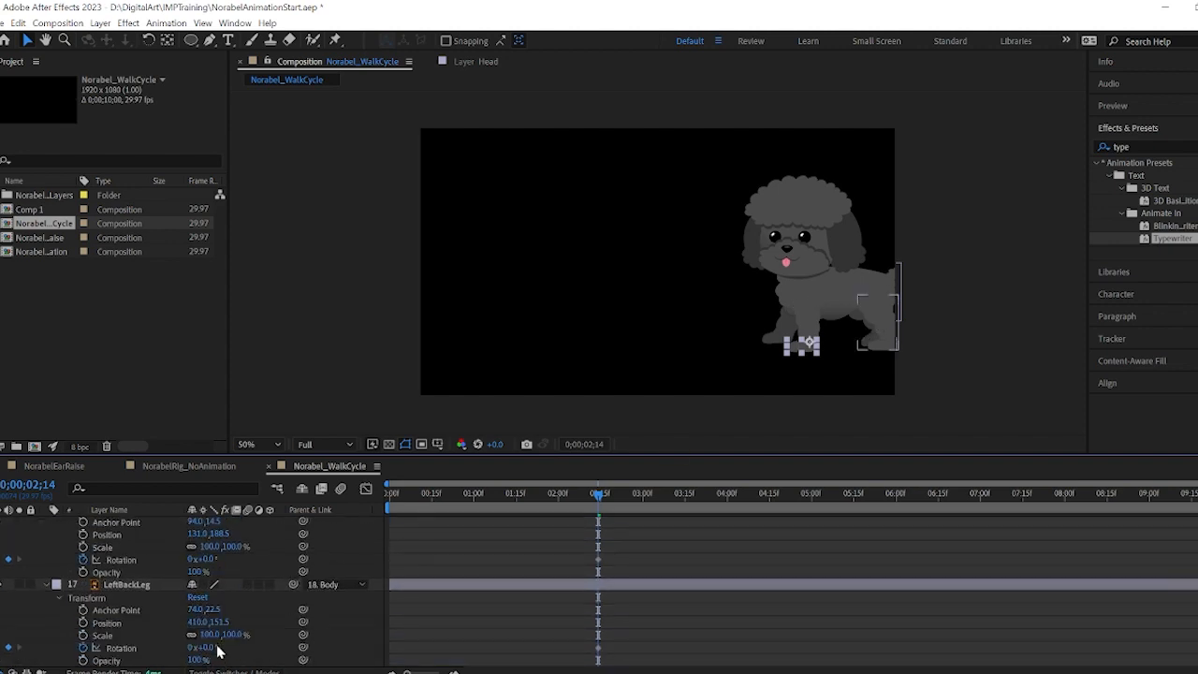
{"action": "left_click_drag", "start_coordinate": [212, 646], "coordinate": [221, 646]}
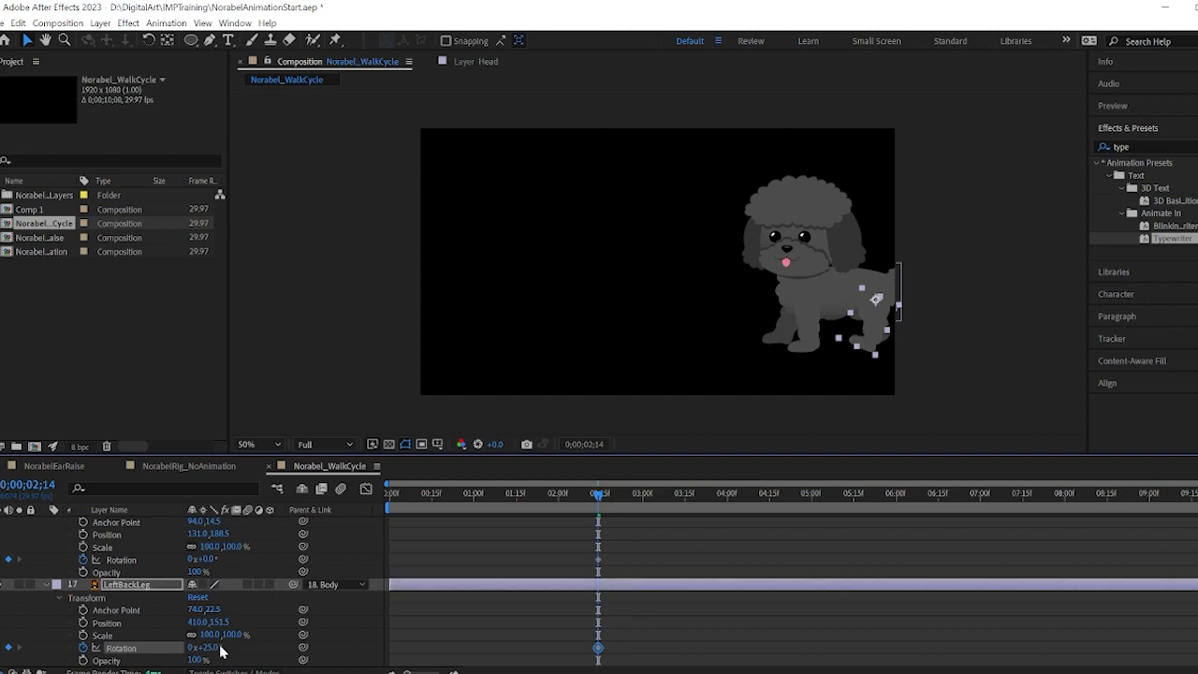
{"action": "left_click_drag", "start_coordinate": [204, 559], "coordinate": [203, 572]}
At 0;00;03;00, keyframe the LeftBackLeg's rotation at -16° and the LeftBackPaw's rotation at 11°.
{"action": "left_click", "coordinate": [605, 496]}
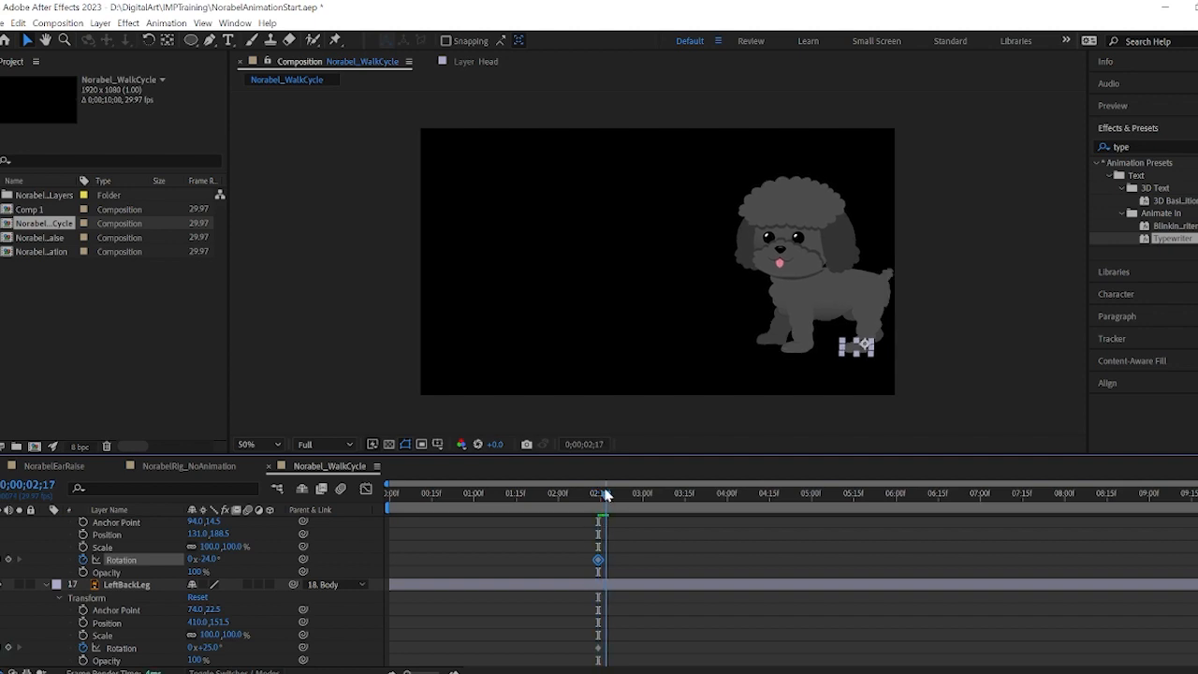
{"action": "left_click_drag", "start_coordinate": [605, 496], "coordinate": [639, 488]}
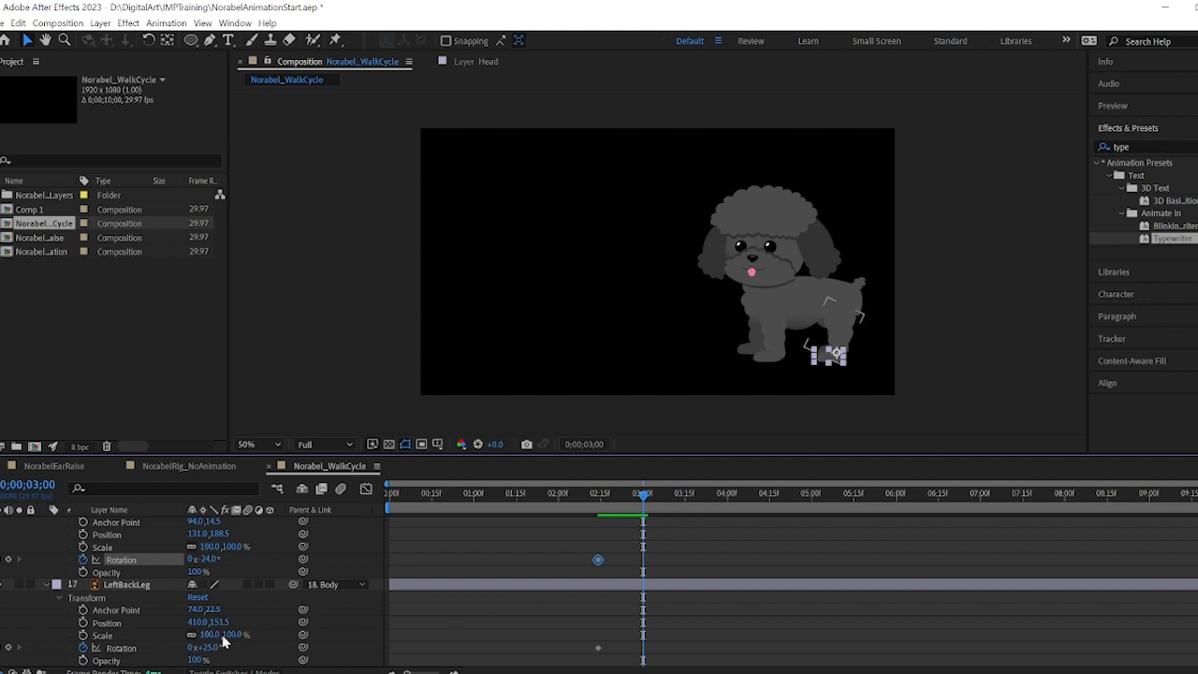
{"action": "left_click_drag", "start_coordinate": [210, 652], "coordinate": [191, 655]}
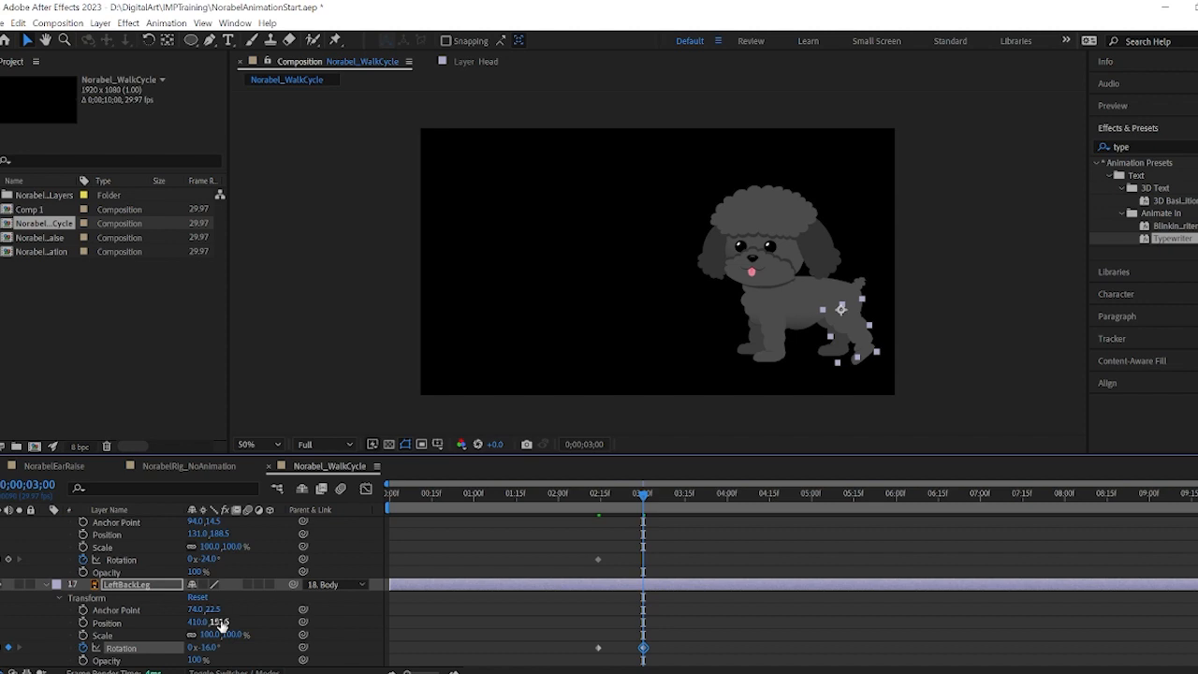
{"action": "left_click", "coordinate": [222, 621]}
{"action": "left_click_drag", "start_coordinate": [208, 562], "coordinate": [227, 561]}
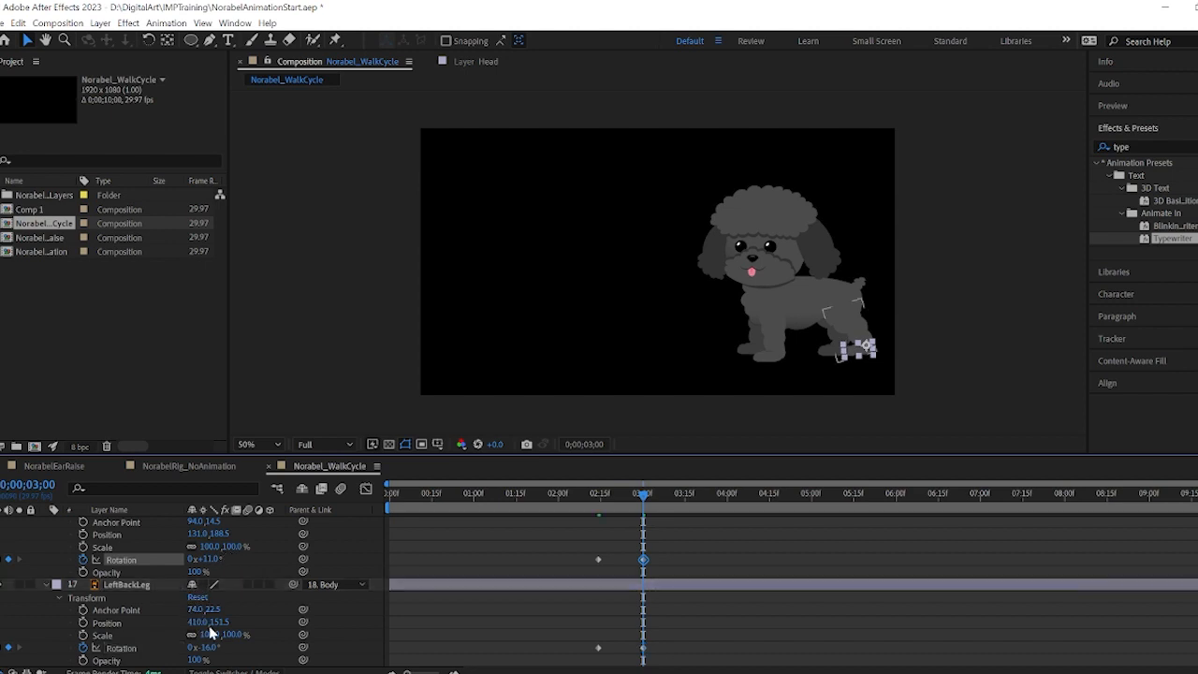
At 0;00;03;00, keyframe the LeftFrontLeg's rotation at 32° and the LeftFrontPaw's rotation at -31°.
{"action": "scroll", "coordinate": [204, 599], "scroll_direction": "up", "scroll_amount": 3}
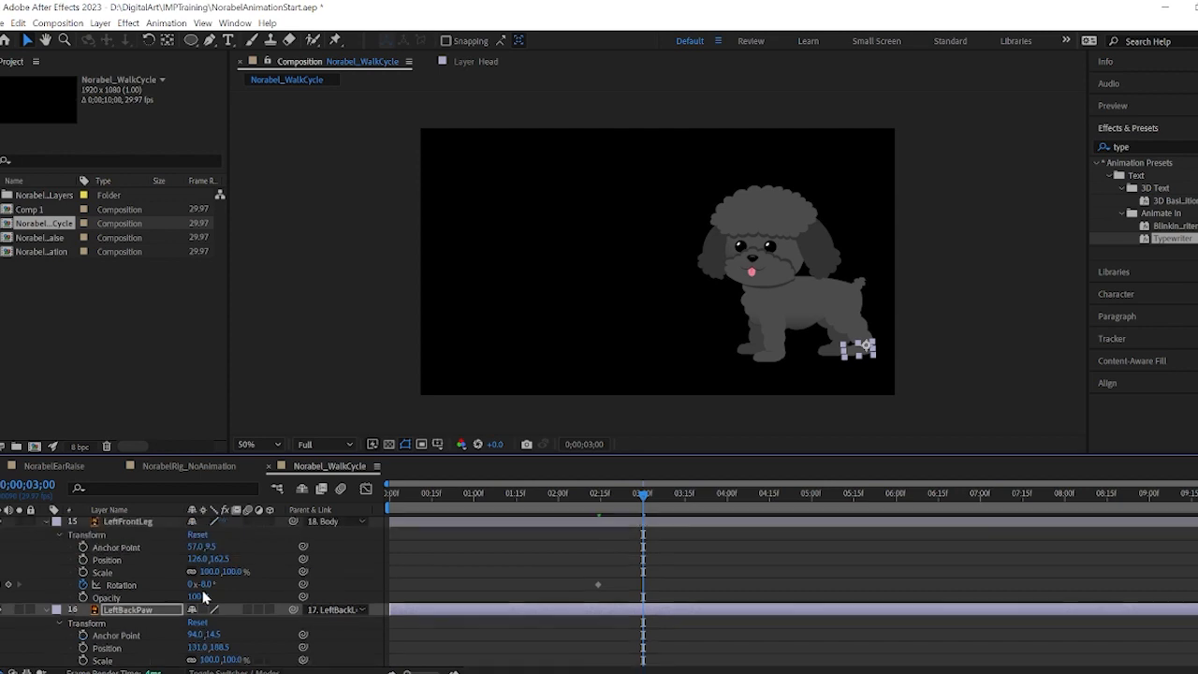
{"action": "left_click", "coordinate": [200, 606]}
{"action": "left_click_drag", "start_coordinate": [206, 585], "coordinate": [235, 585]}
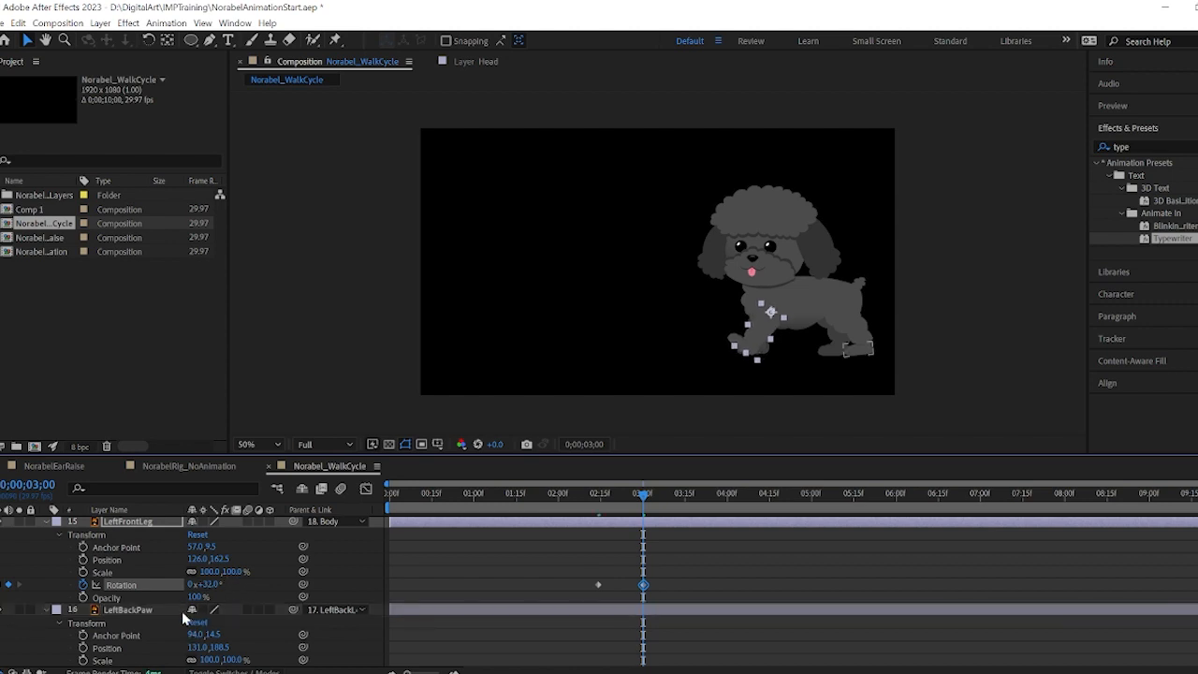
{"action": "scroll", "coordinate": [194, 587], "scroll_direction": "up", "scroll_amount": 1}
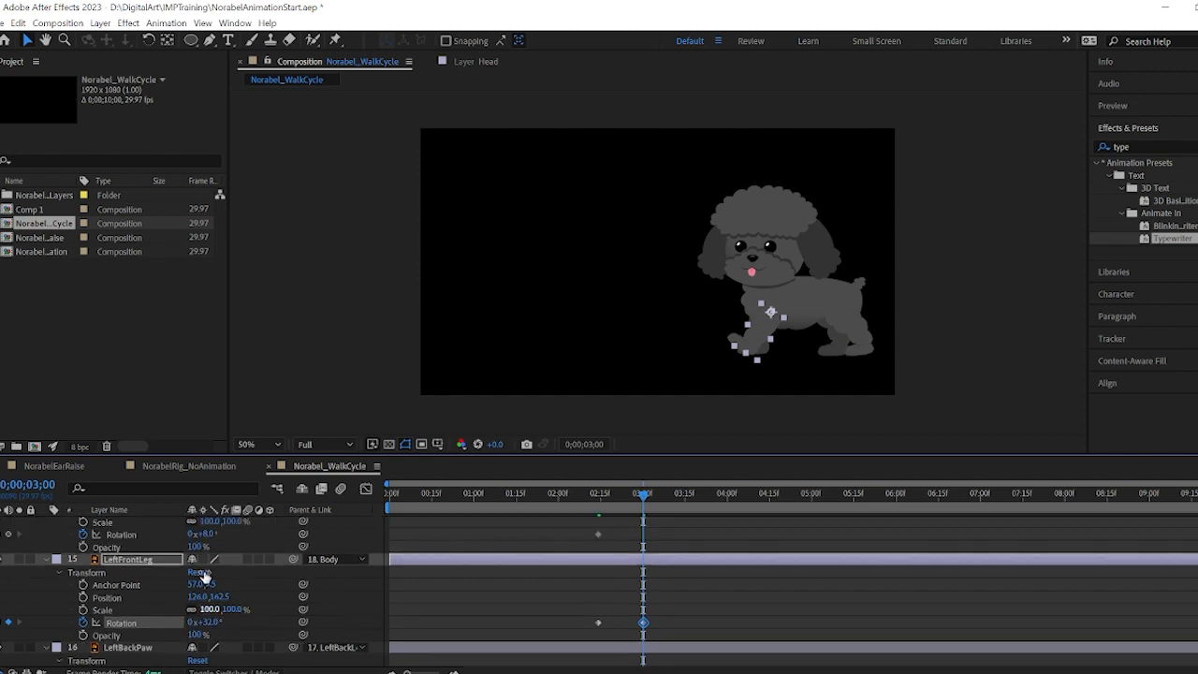
{"action": "left_click", "coordinate": [744, 345]}
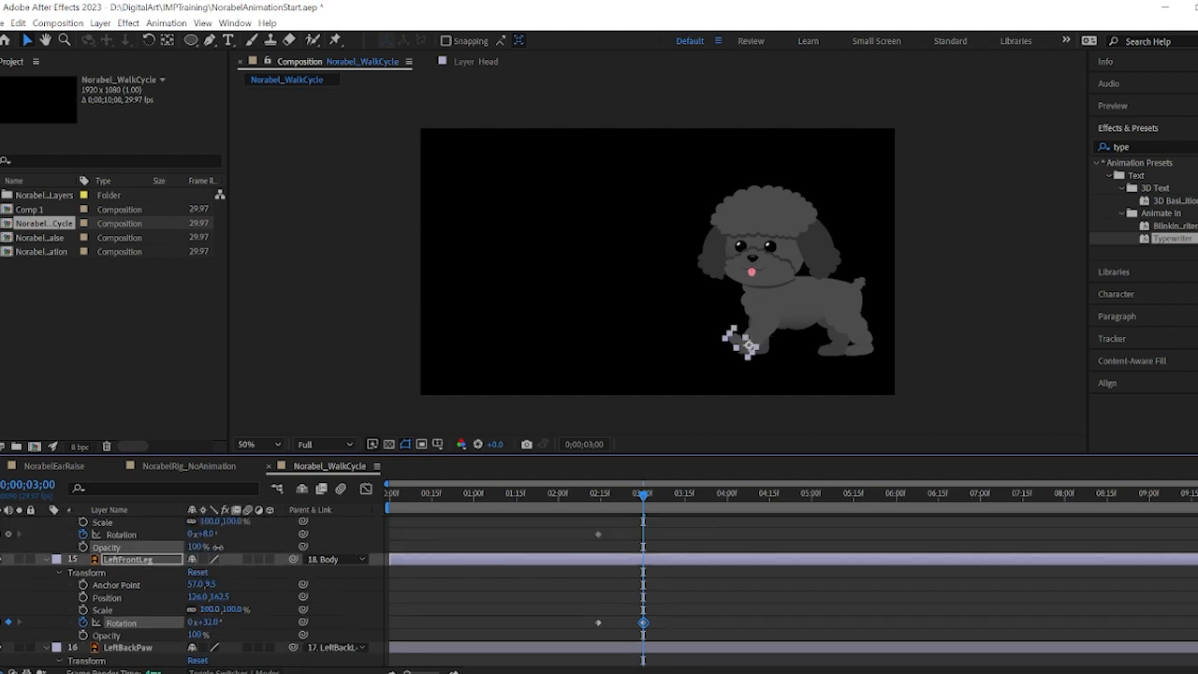
{"action": "mouse_move", "coordinate": [198, 546]}
{"action": "left_mouse_down"}
{"action": "mouse_move", "coordinate": [204, 558]}
{"action": "mouse_move", "coordinate": [242, 555]}
{"action": "mouse_move", "coordinate": [208, 539]}
{"action": "mouse_move", "coordinate": [189, 545]}
{"action": "left_mouse_up"}
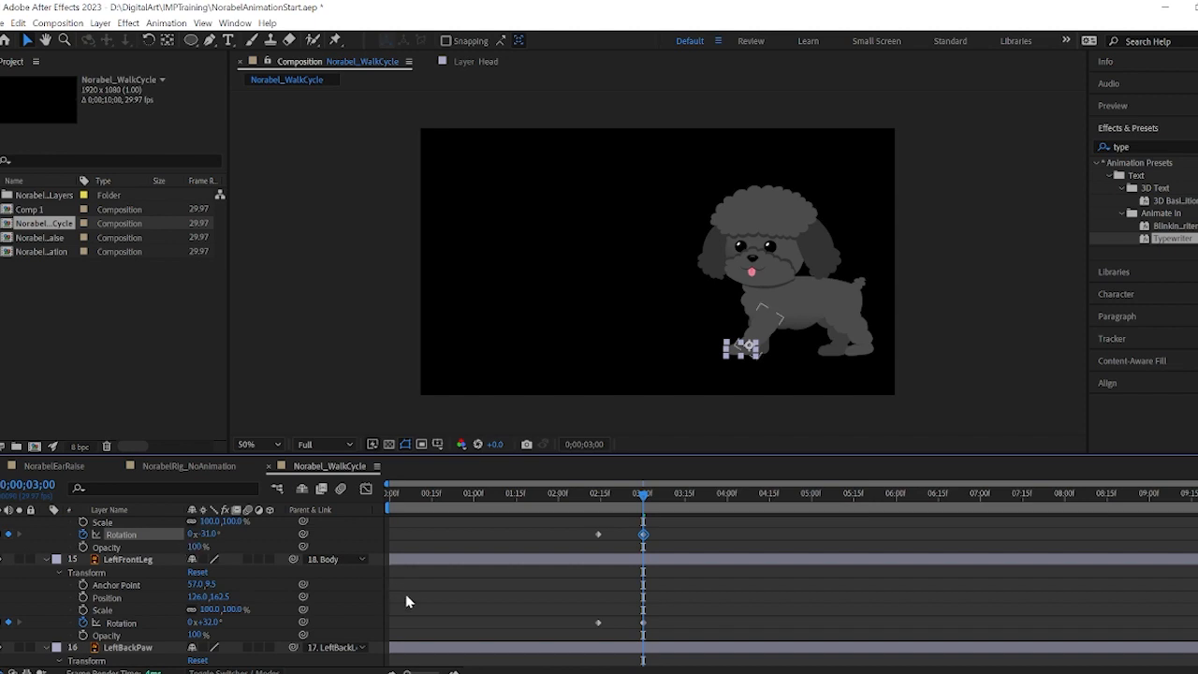
Shift the rotation keyframe pairs of the left legs and paws earlier so they start at about 0;00;00;14.
{"action": "left_click_drag", "start_coordinate": [643, 496], "coordinate": [599, 496]}
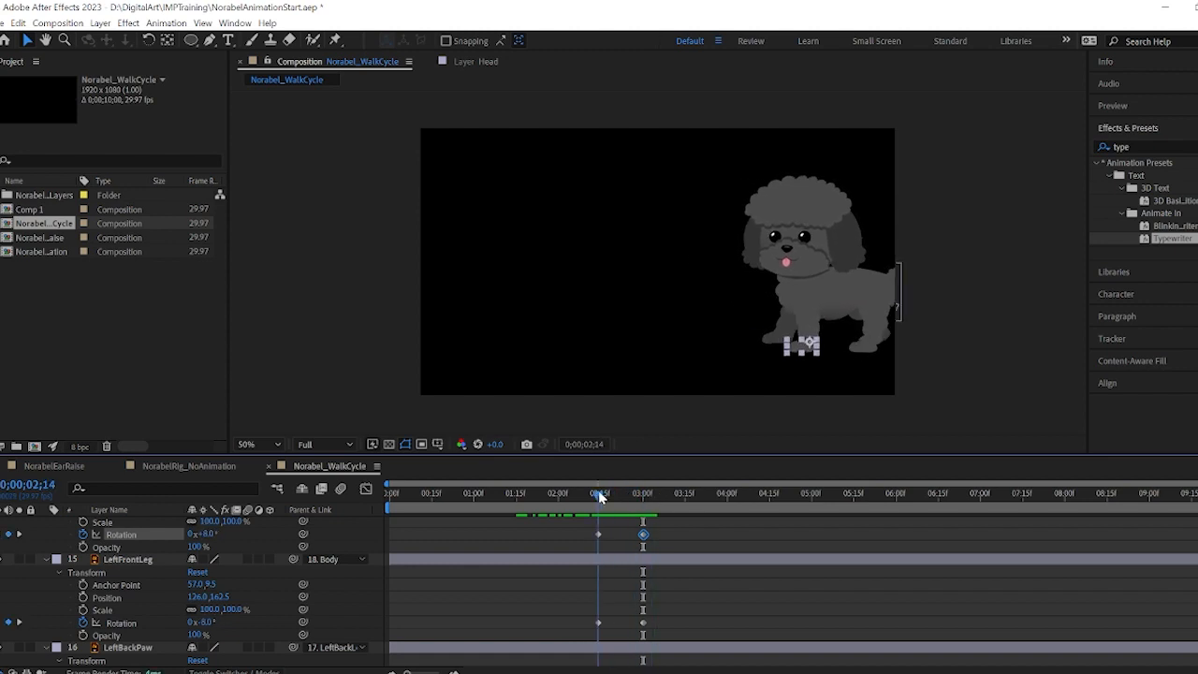
{"action": "scroll", "coordinate": [610, 555], "scroll_direction": "up", "scroll_amount": 3}
{"action": "scroll", "coordinate": [610, 555], "scroll_direction": "down", "scroll_amount": 3}
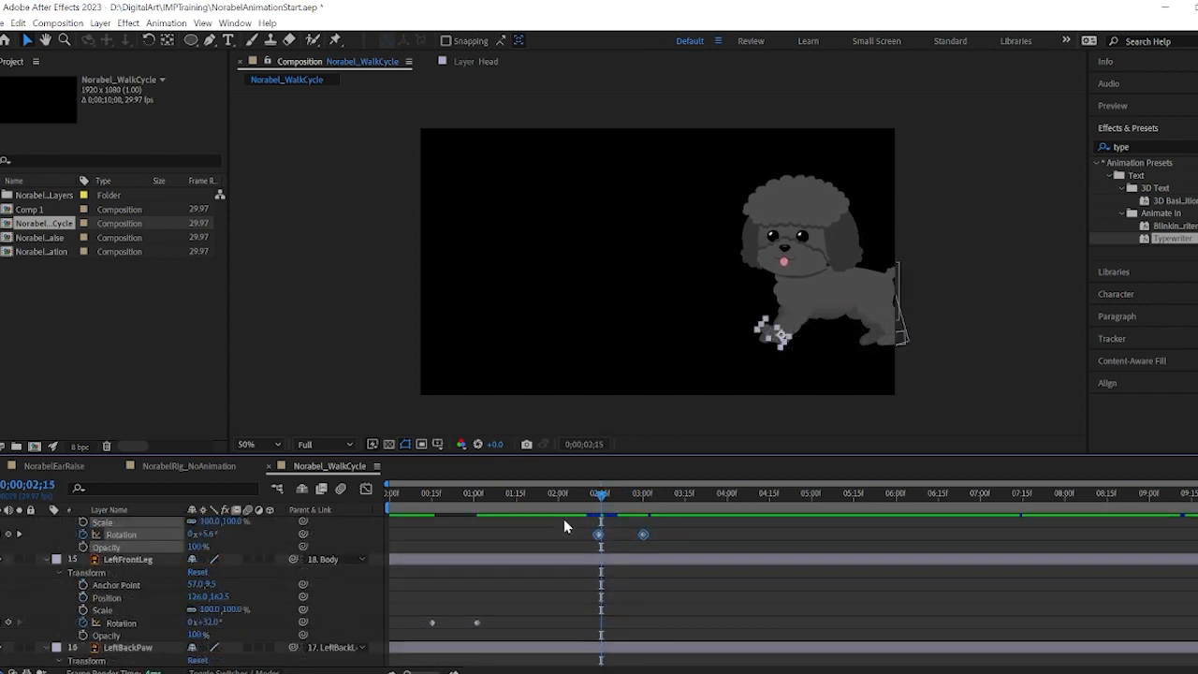
{"action": "left_click_drag", "start_coordinate": [564, 519], "coordinate": [429, 535]}
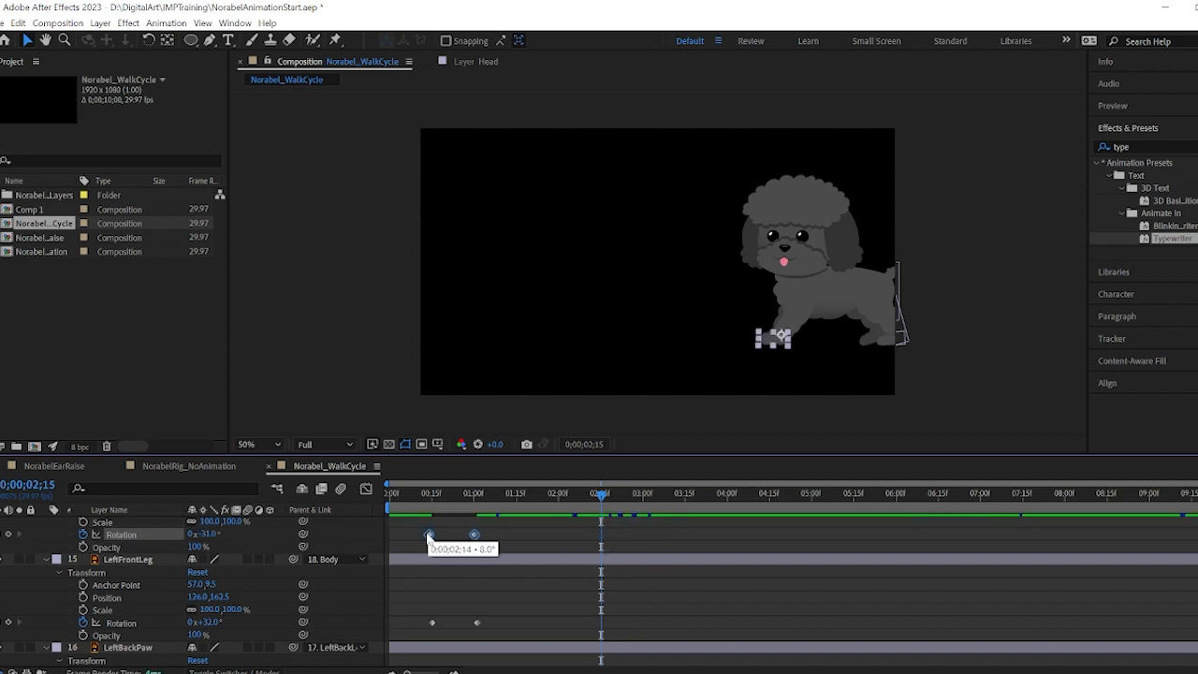
{"action": "left_click", "coordinate": [529, 575]}
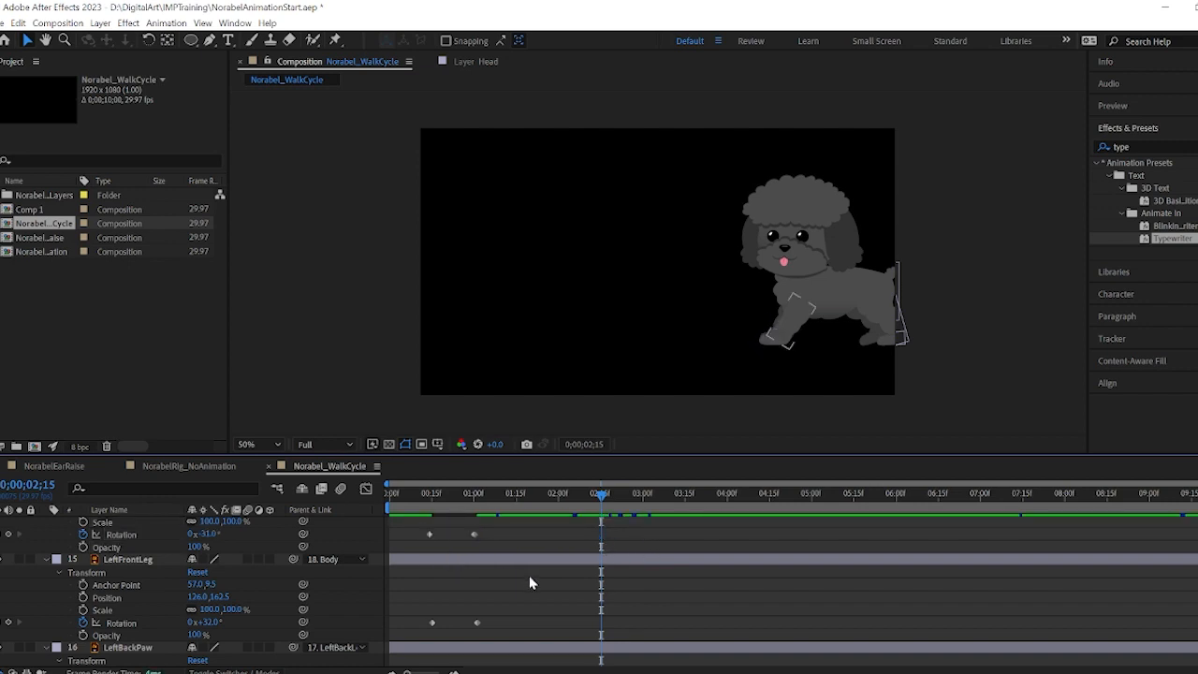
Paste copies of the first rotation keyframes of the LeftFrontPaw and LeftFrontLeg at 0;00;01;15.
{"action": "left_click", "coordinate": [427, 534]}
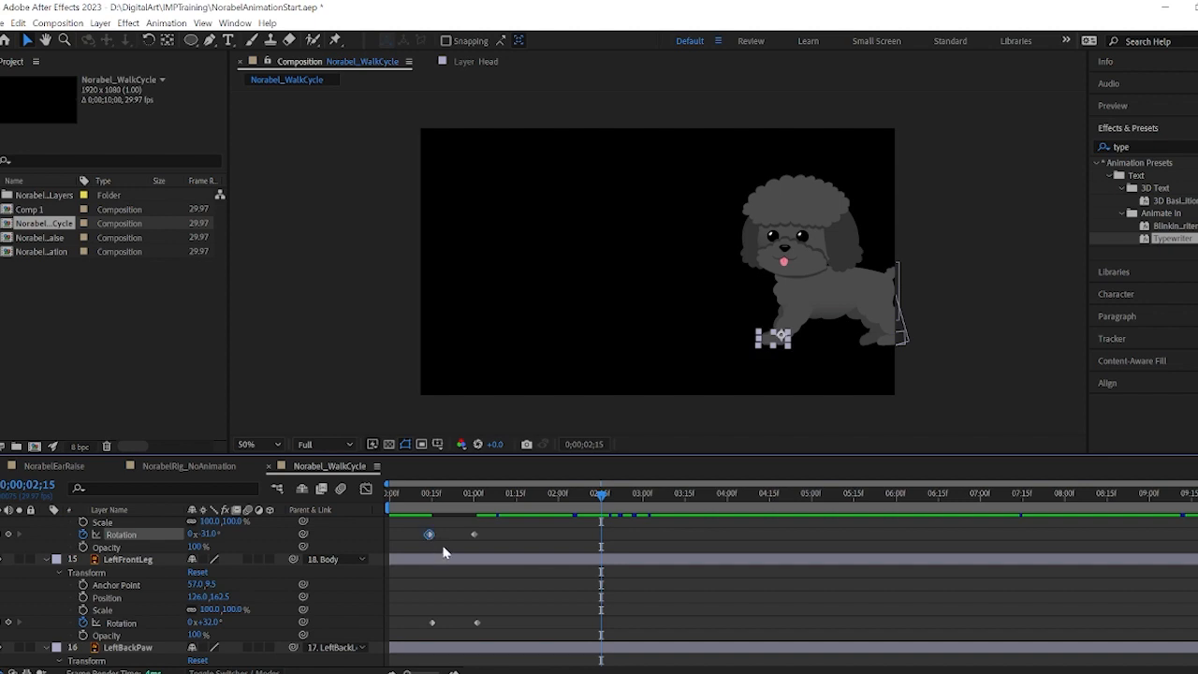
{"action": "left_click", "coordinate": [517, 533]}
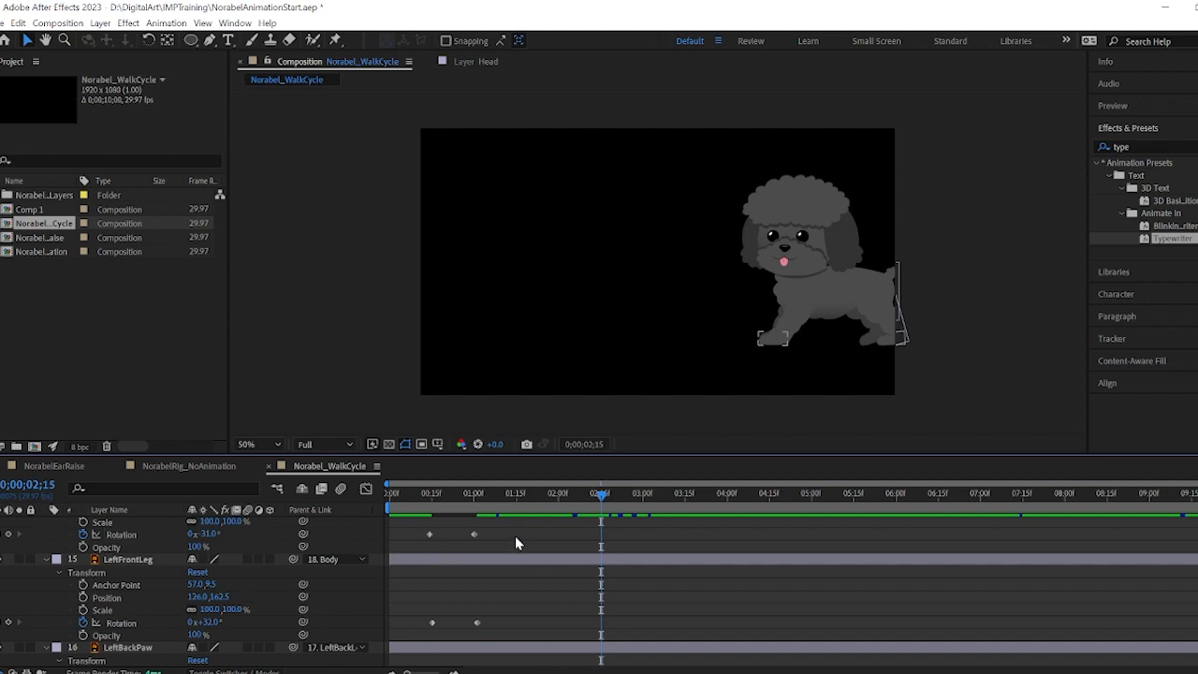
{"action": "left_click", "coordinate": [515, 494]}
{"action": "left_click_drag", "start_coordinate": [514, 496], "coordinate": [516, 496]}
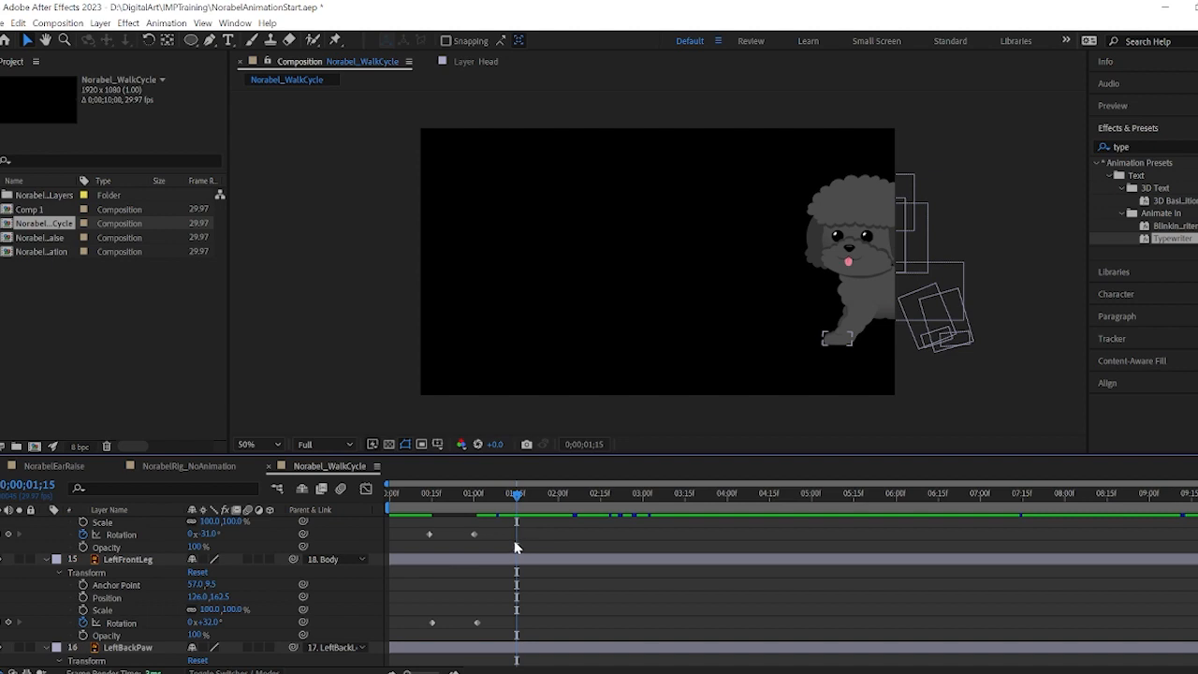
{"action": "left_click", "coordinate": [429, 534]}
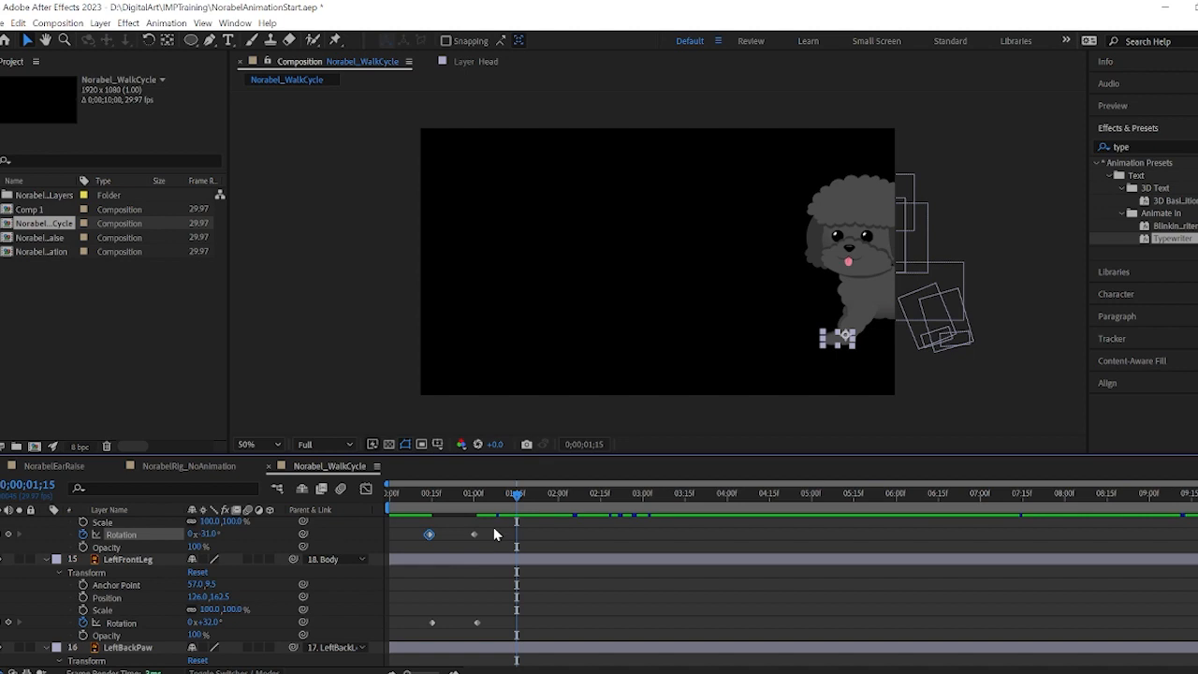
{"action": "key", "text": "ctrl+v"}
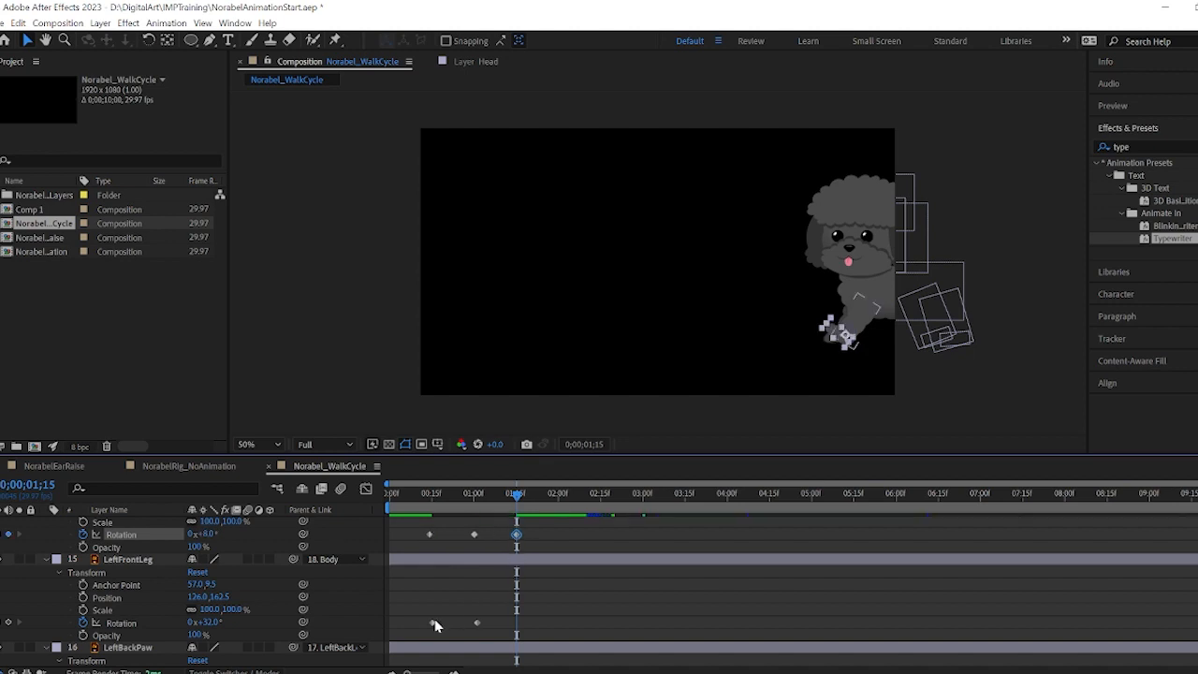
{"action": "left_click", "coordinate": [433, 622]}
{"action": "key", "text": "ctrl+c"}
{"action": "key", "text": "ctrl+v"}
Copy the LeftBackPaw's first rotation keyframe and paste it at 0;00;01;15.
{"action": "scroll", "coordinate": [476, 631], "scroll_direction": "down", "scroll_amount": 1}
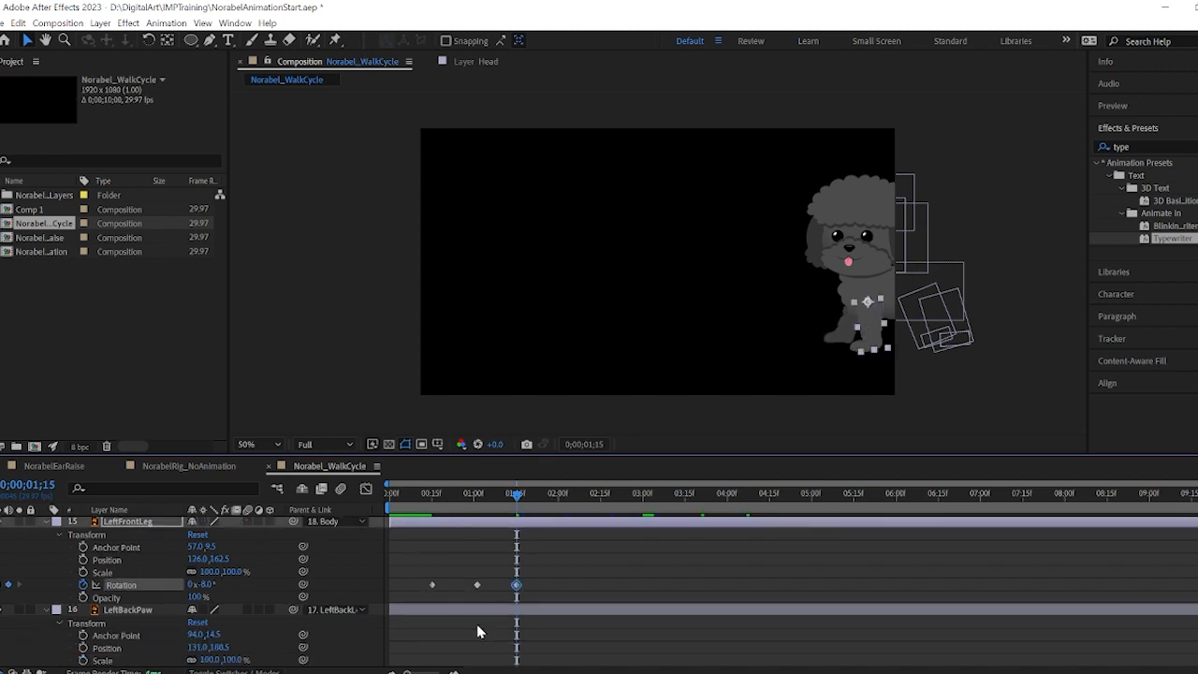
{"action": "scroll", "coordinate": [476, 629], "scroll_direction": "down", "scroll_amount": 1}
{"action": "left_click", "coordinate": [430, 636]}
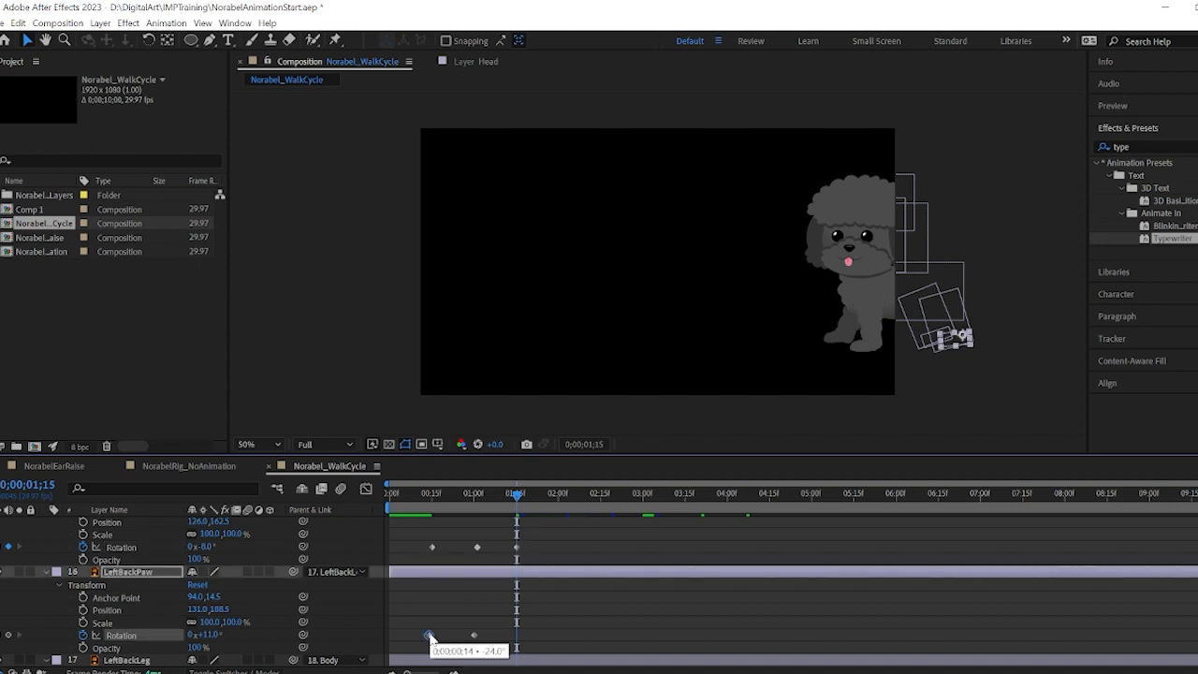
{"action": "key", "text": "ctrl+c"}
{"action": "key", "text": "ctrl+v"}
Paste the LeftBackLeg's first rotation keyframe of 25° at 0;00;01;15, undoing the mistaken -24° paste.
{"action": "scroll", "coordinate": [431, 638], "scroll_direction": "down", "scroll_amount": 1}
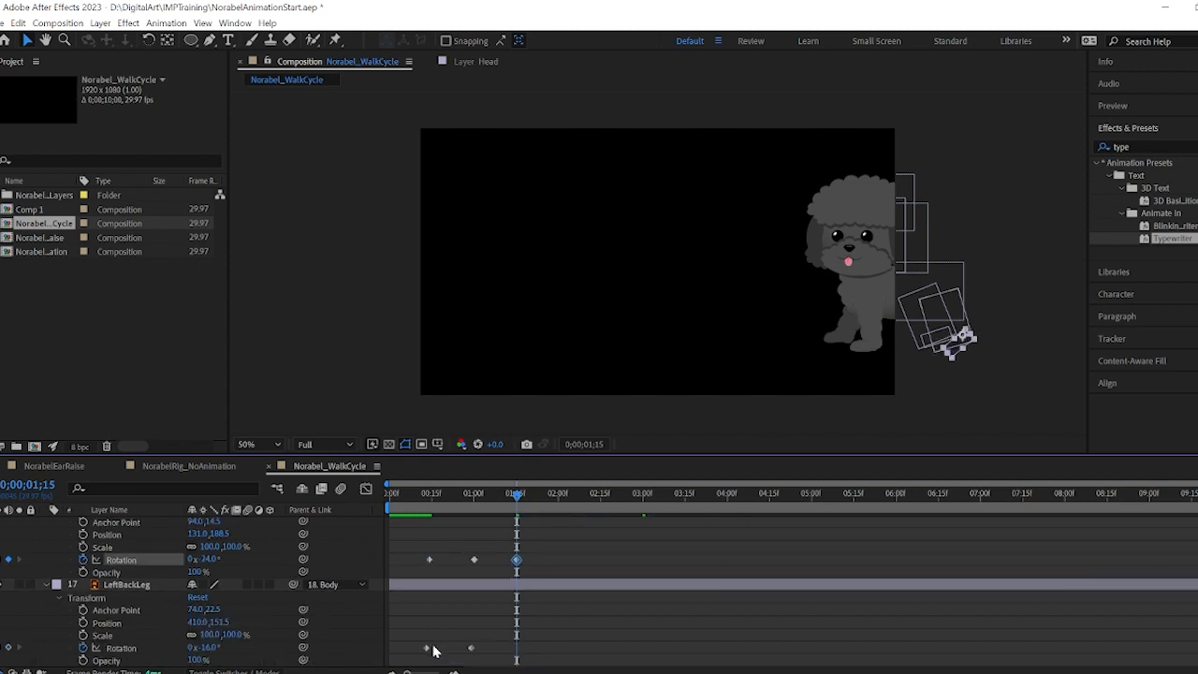
{"action": "left_click", "coordinate": [427, 647]}
{"action": "key", "text": "ctrl+c"}
{"action": "key", "text": "ctrl+v"}
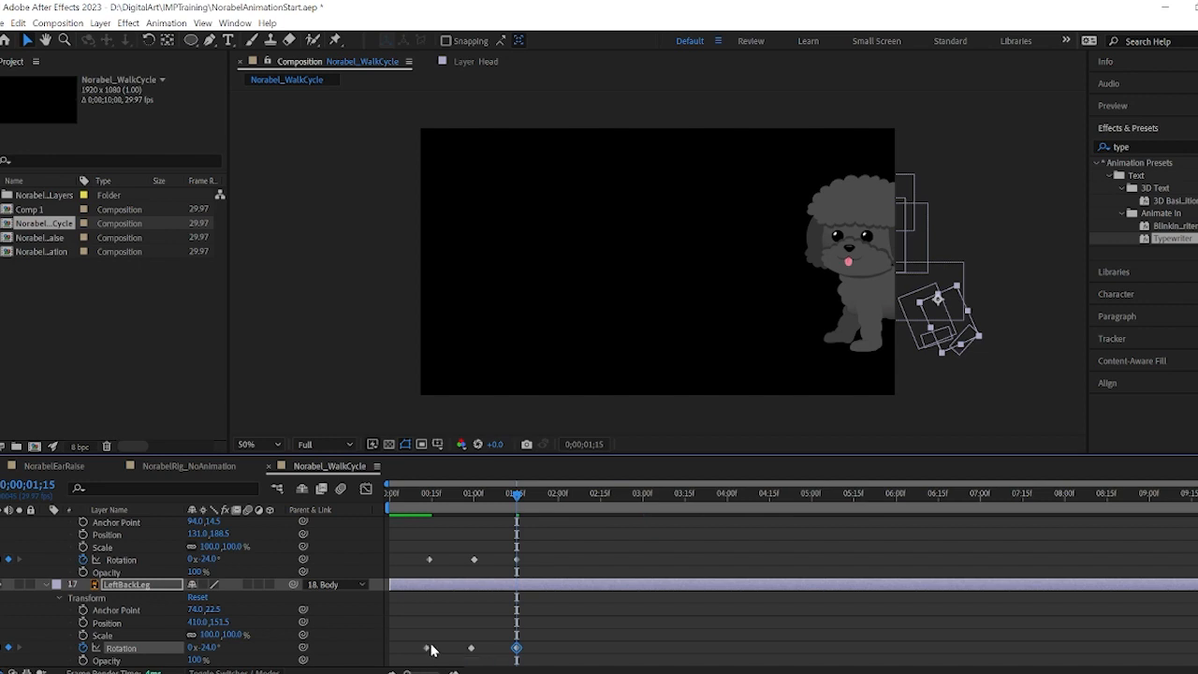
{"action": "key", "text": "ctrl+z"}
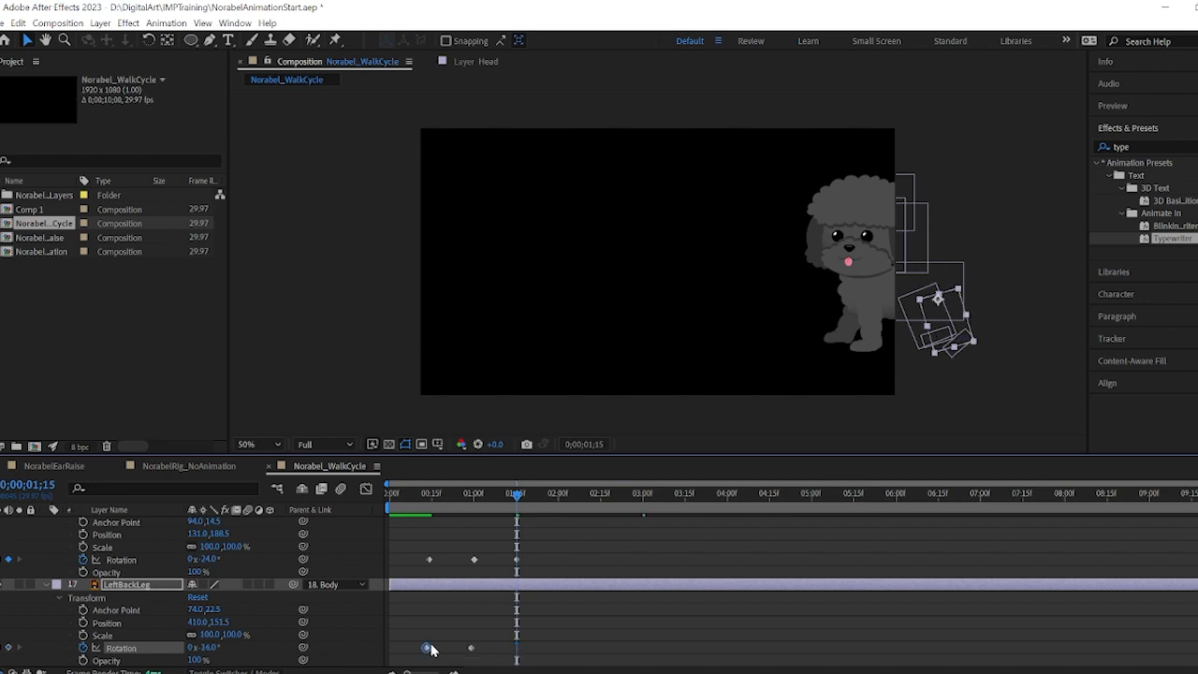
{"action": "key", "text": "ctrl+v"}
{"action": "scroll", "coordinate": [449, 648], "scroll_direction": "down", "scroll_amount": 1}
{"action": "scroll", "coordinate": [450, 644], "scroll_direction": "up", "scroll_amount": 2}
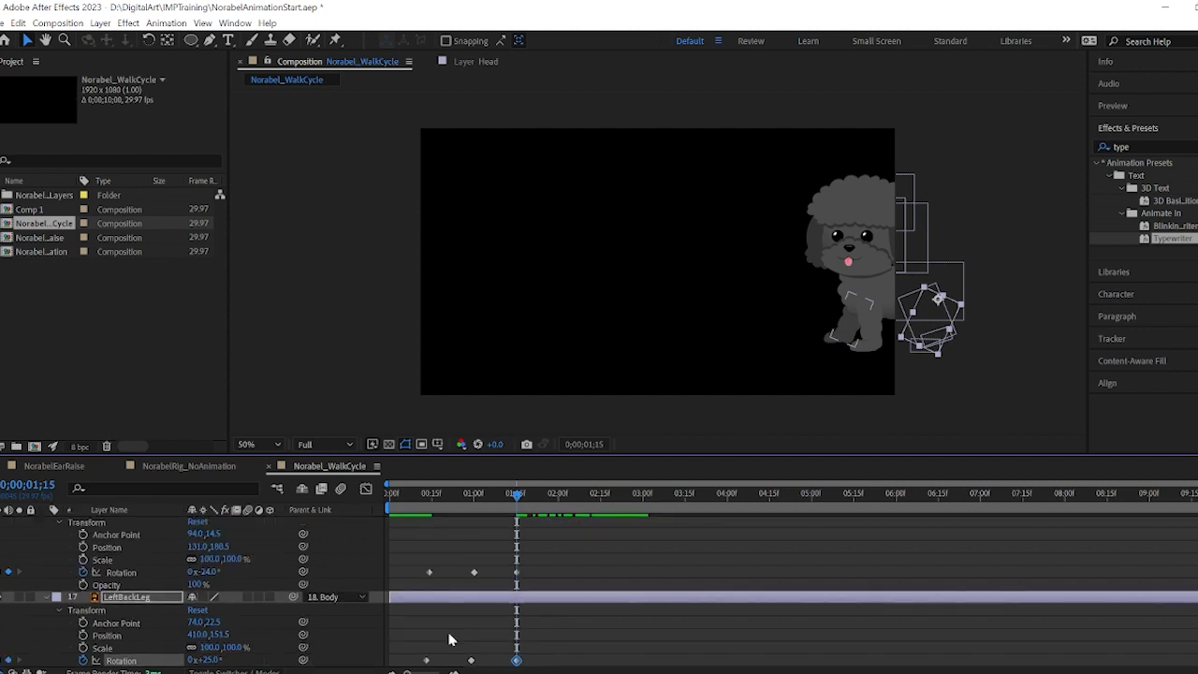
{"action": "scroll", "coordinate": [449, 638], "scroll_direction": "up", "scroll_amount": 5}
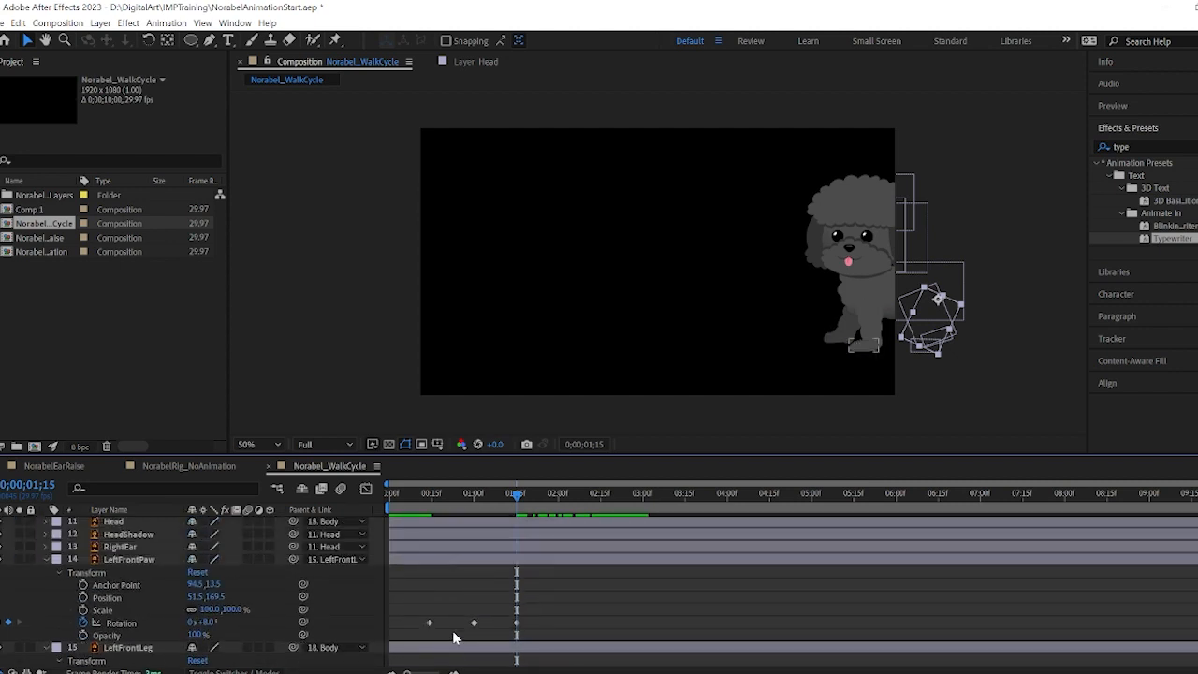
{"action": "left_click_drag", "start_coordinate": [460, 497], "coordinate": [518, 637]}
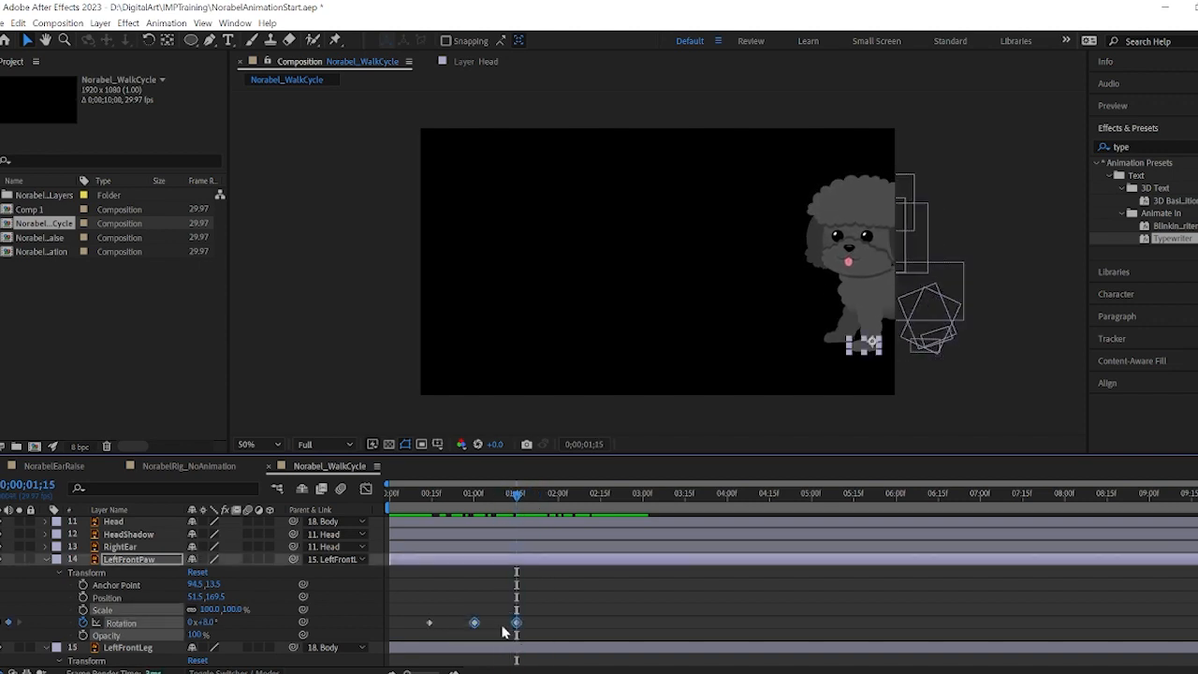
{"action": "key", "text": "ctrl+z"}
{"action": "left_click_drag", "start_coordinate": [417, 603], "coordinate": [536, 640]}
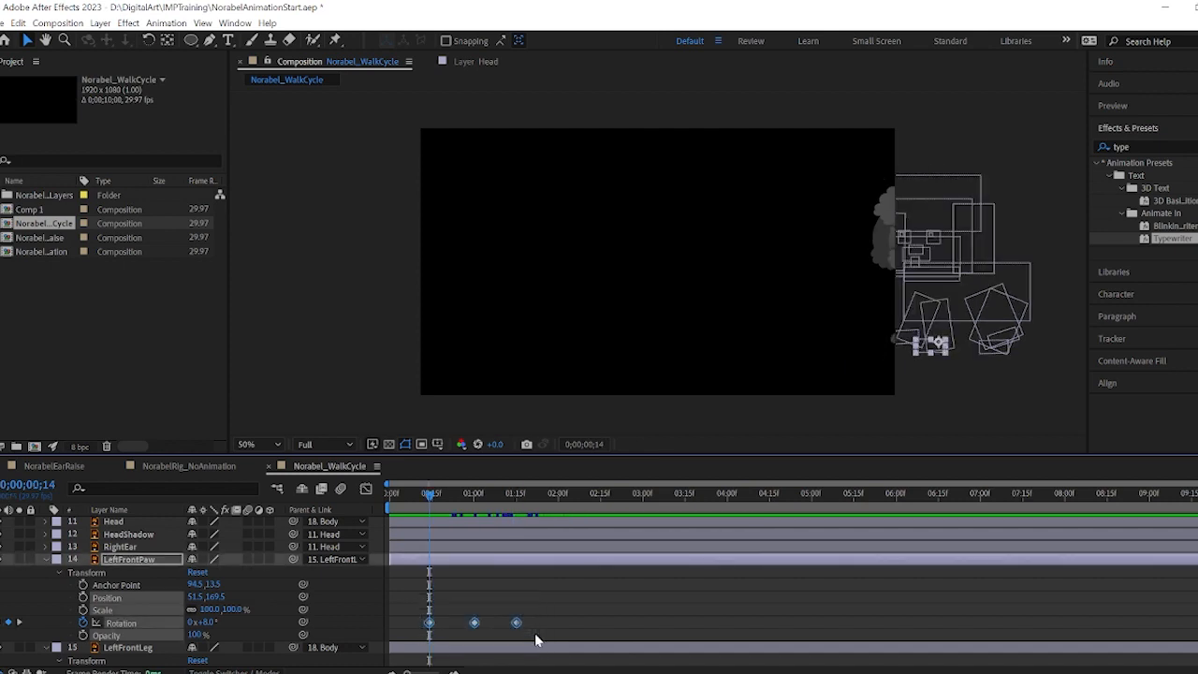
{"action": "left_click", "coordinate": [85, 623], "text": "alt"}
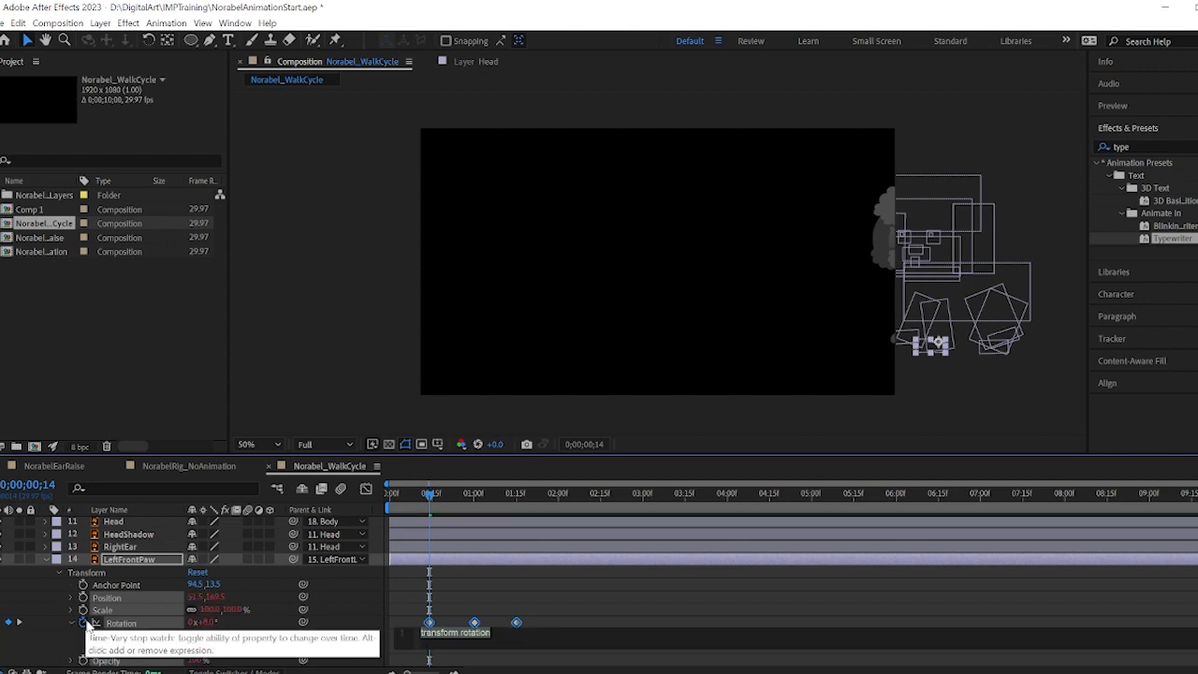
{"action": "left_click", "coordinate": [66, 613]}
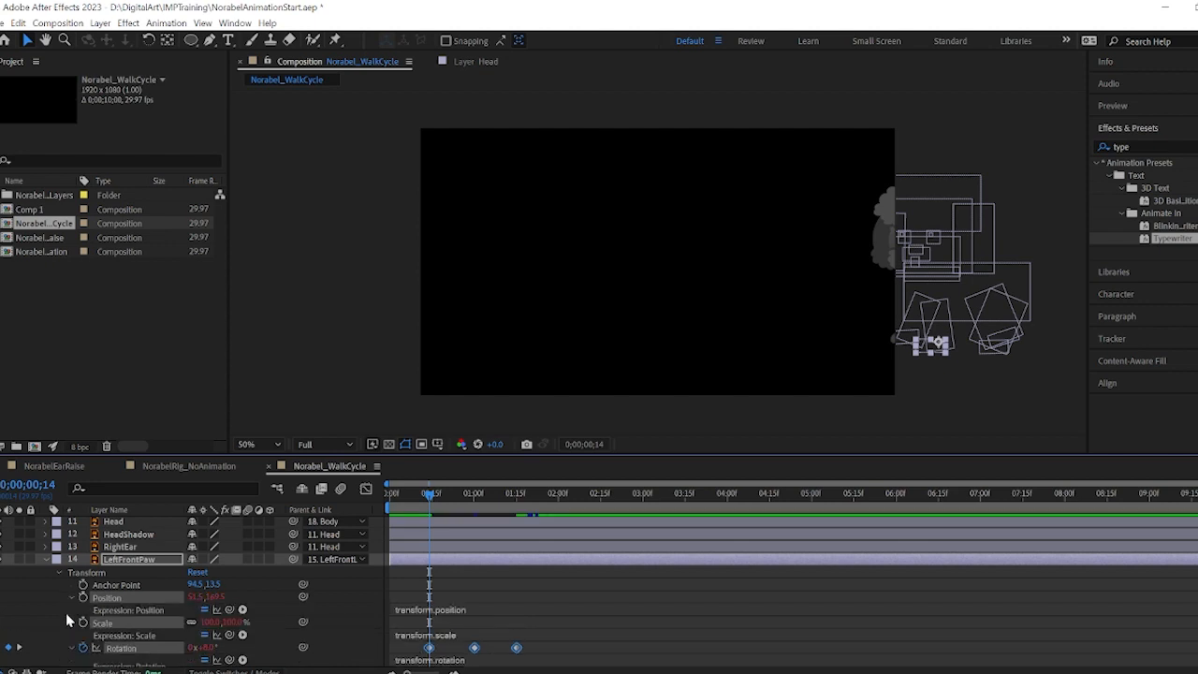
{"action": "key", "text": "ctrl+z"}
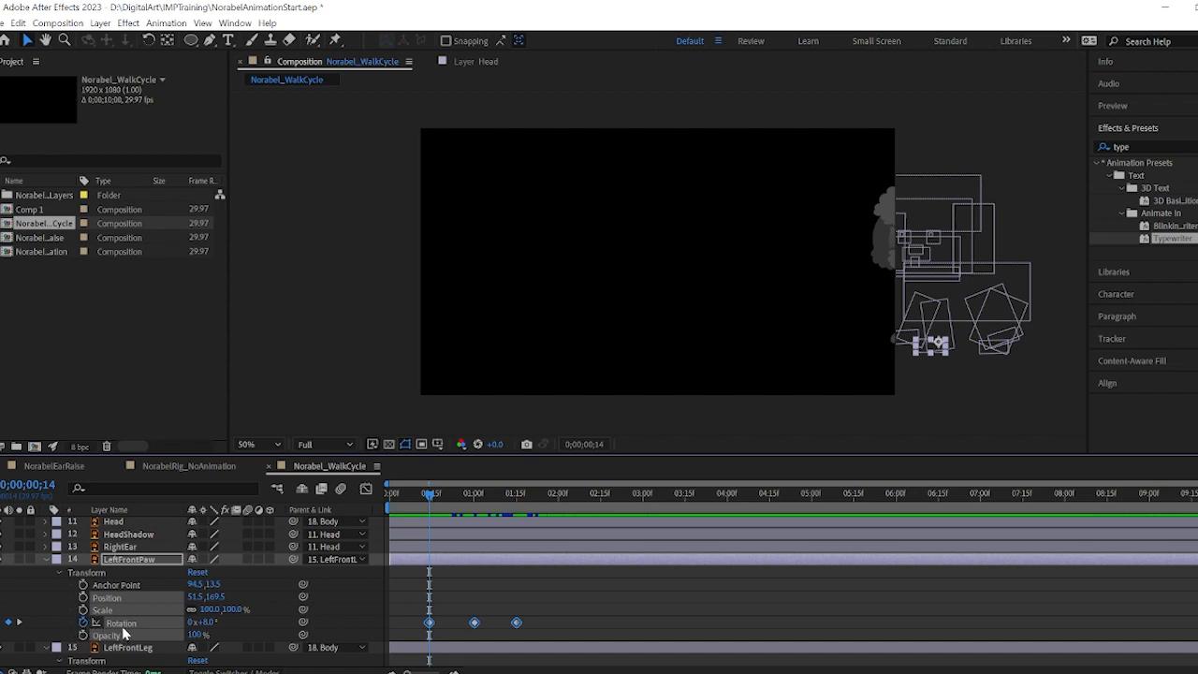
Add the expression loopOut() to the LeftFrontPaw's Rotation only, so its keyframes repeat.
{"action": "left_click", "coordinate": [257, 633]}
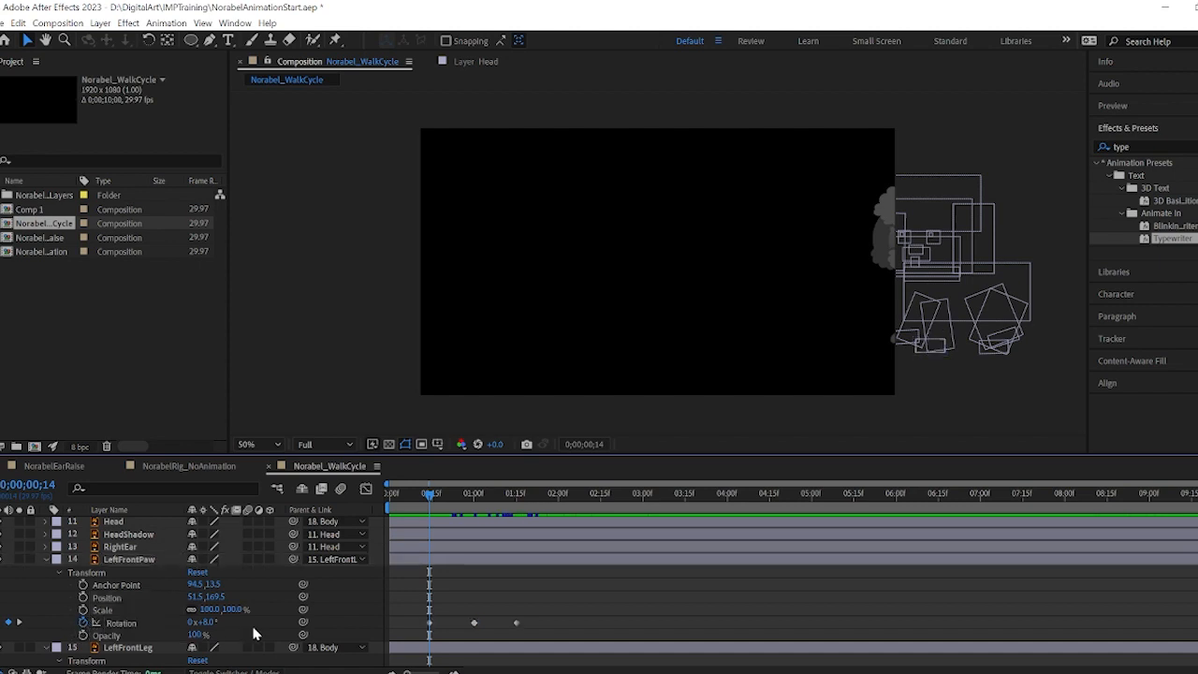
{"action": "left_click", "coordinate": [84, 623], "text": "alt"}
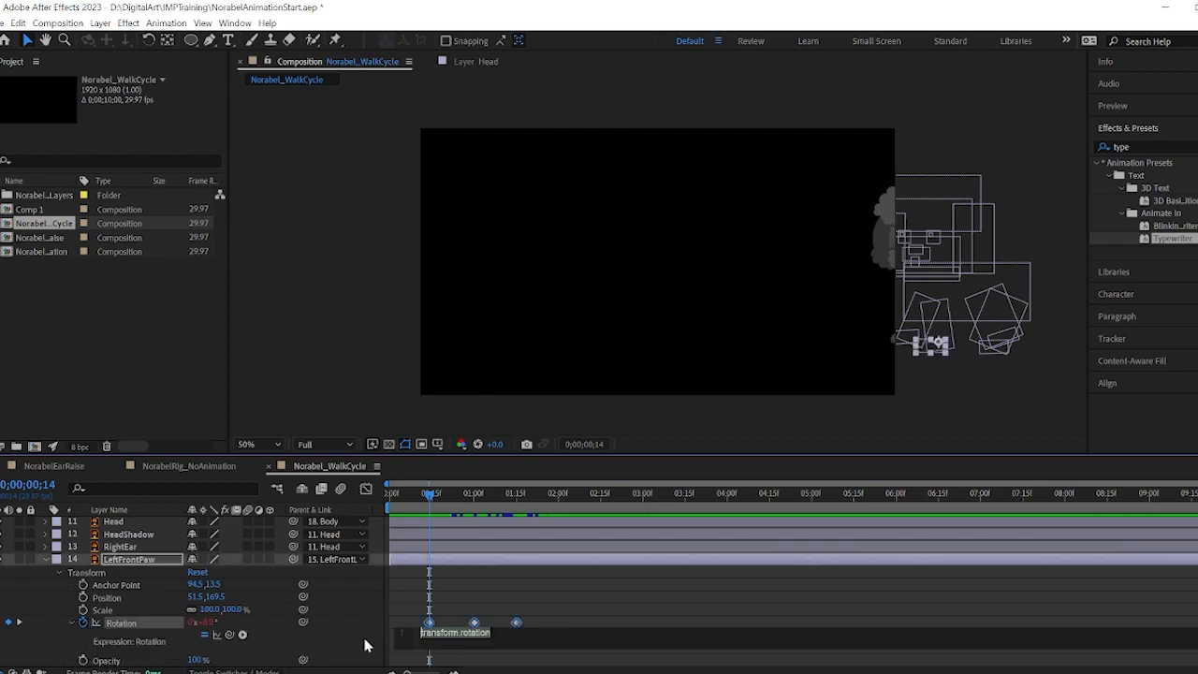
{"action": "type", "text": "loop"}
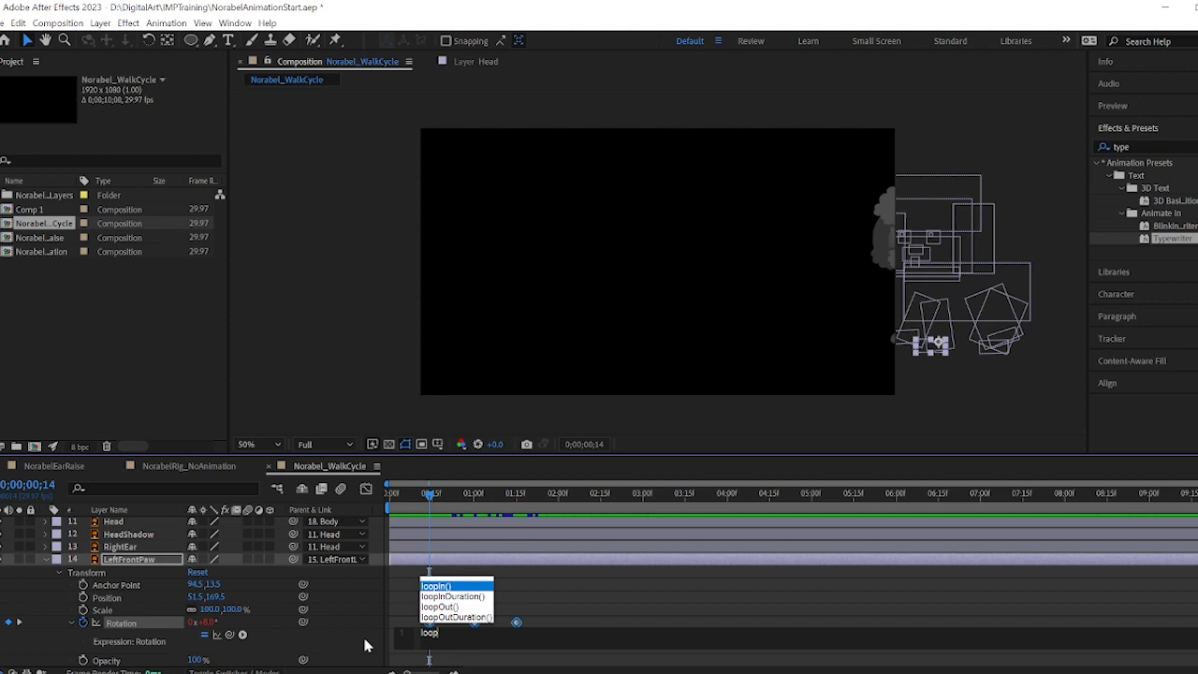
{"action": "key", "text": "Down"}
{"action": "key", "text": "Down"}
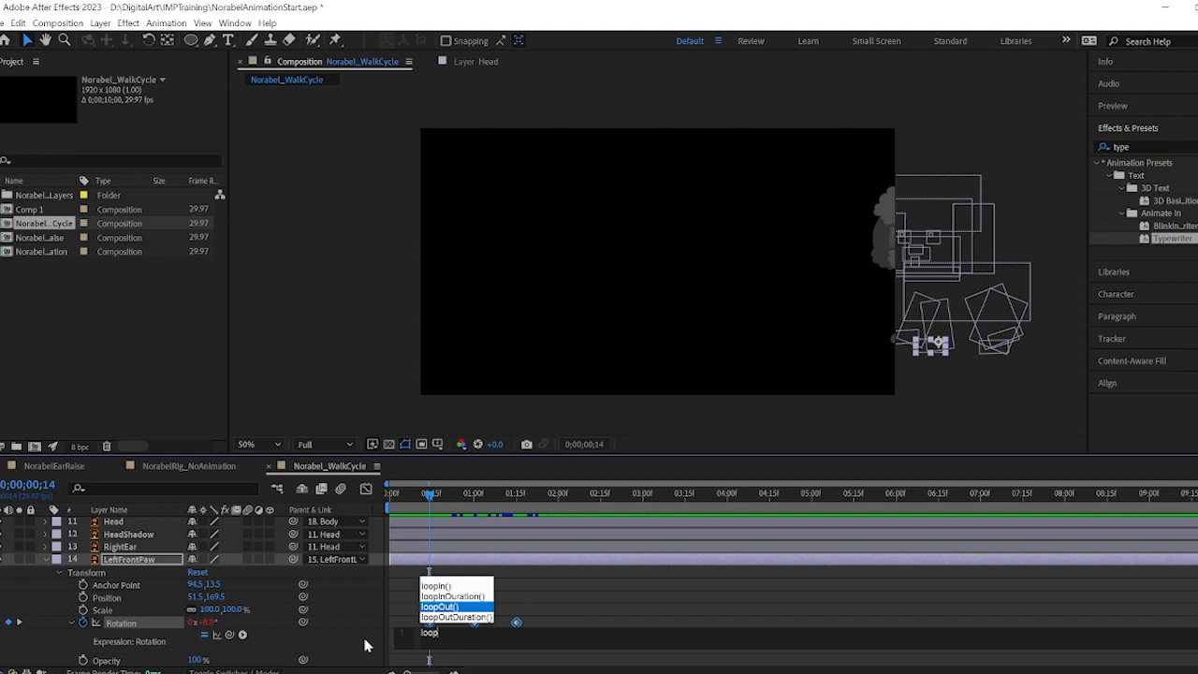
{"action": "key", "text": "Return"}
{"action": "left_click", "coordinate": [556, 621]}
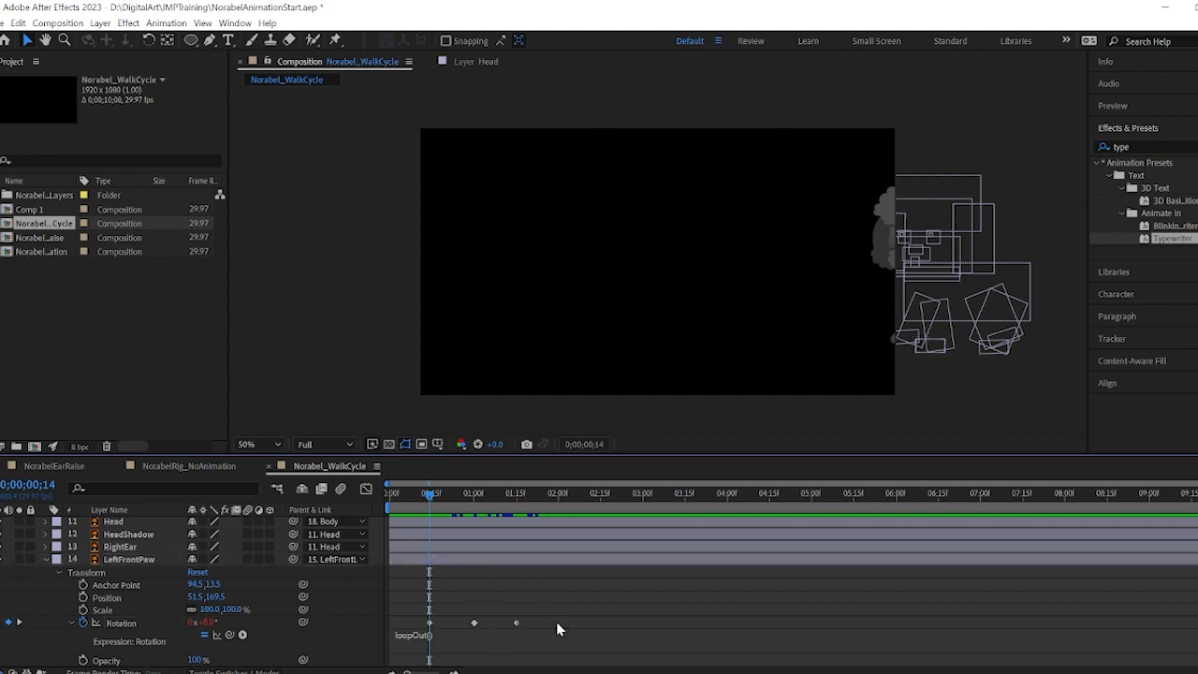
Add the expression loopOut() to the LeftFrontLeg's Rotation.
{"action": "left_click_drag", "start_coordinate": [468, 496], "coordinate": [395, 506]}
{"action": "scroll", "coordinate": [430, 571], "scroll_direction": "down", "scroll_amount": 5}
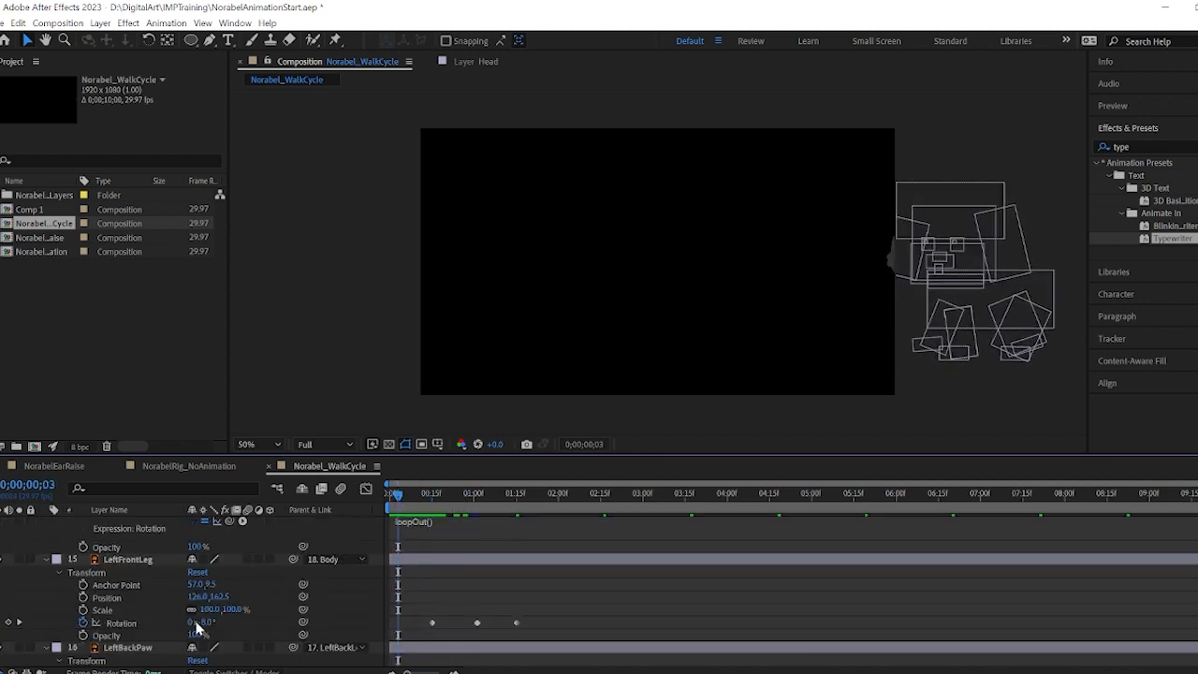
{"action": "left_click", "coordinate": [122, 623]}
{"action": "left_click", "coordinate": [83, 622], "text": "alt"}
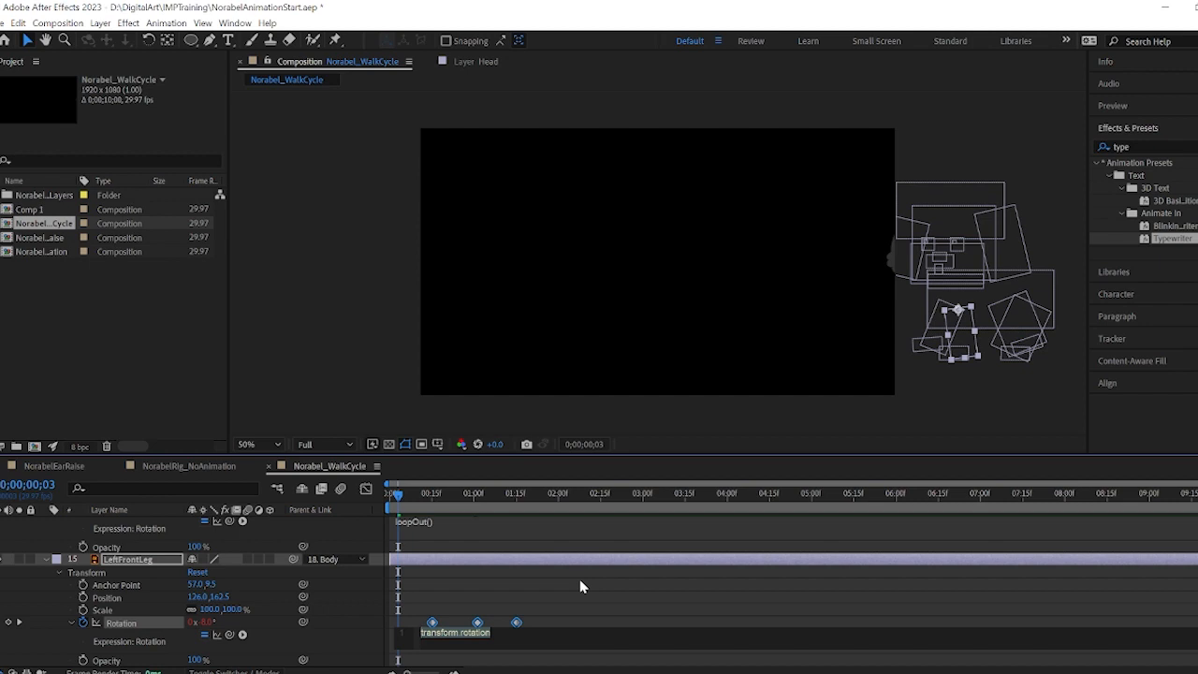
{"action": "type", "text": "loop"}
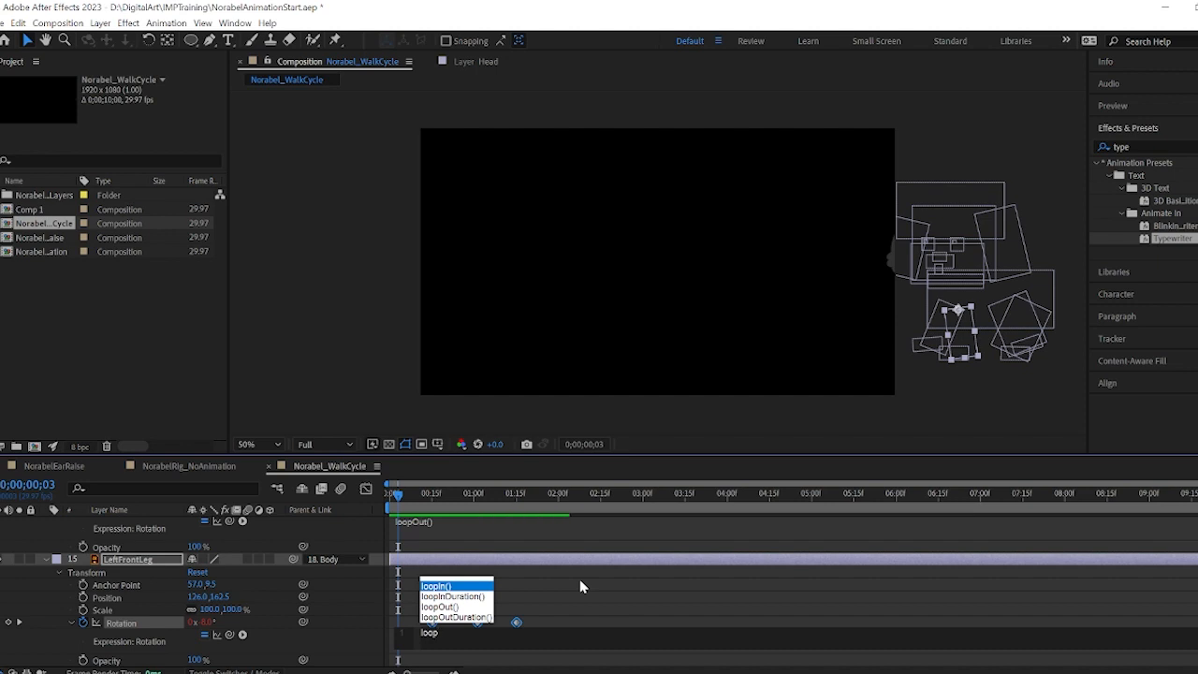
{"action": "left_click", "coordinate": [460, 606]}
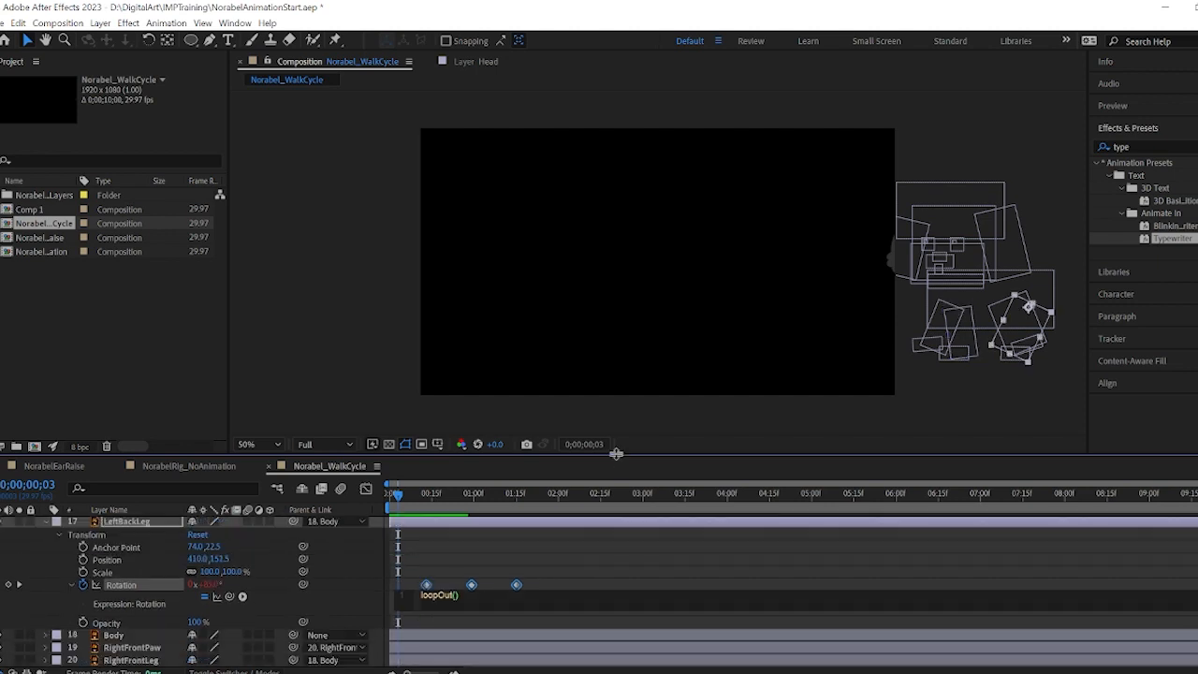
Preview the walk cycle from 0;00;00;00 to check the looping motion of the left legs and paws.
{"action": "left_click_drag", "start_coordinate": [621, 486], "coordinate": [345, 519]}
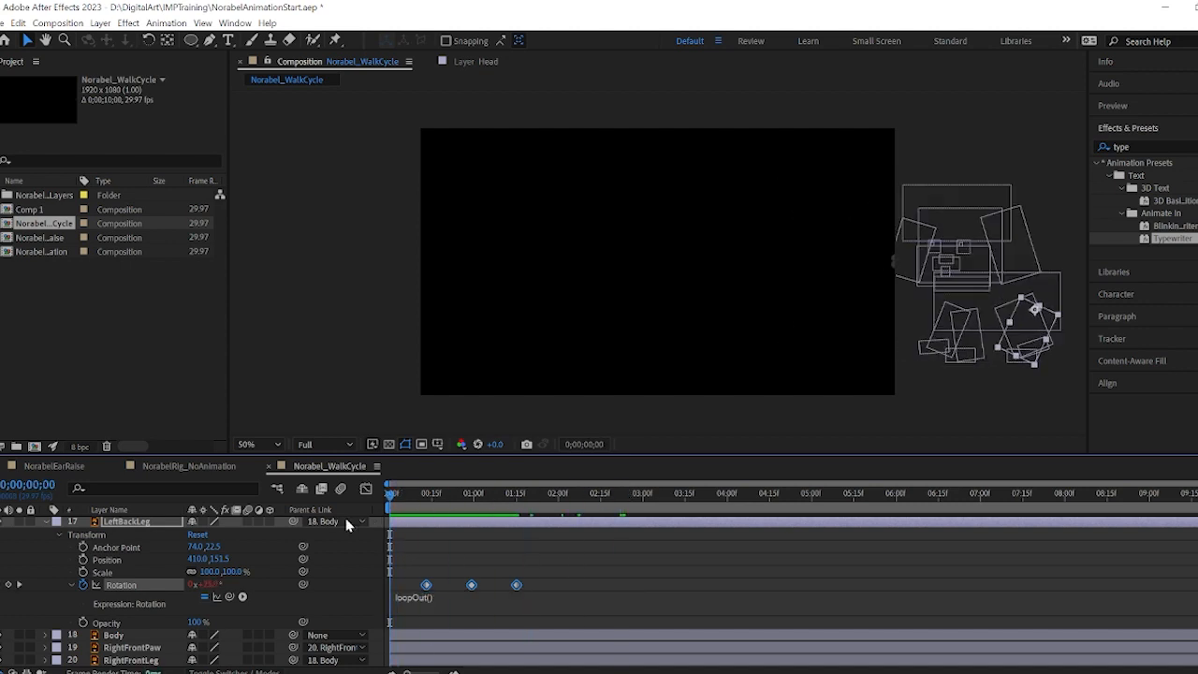
{"action": "key", "text": "space"}
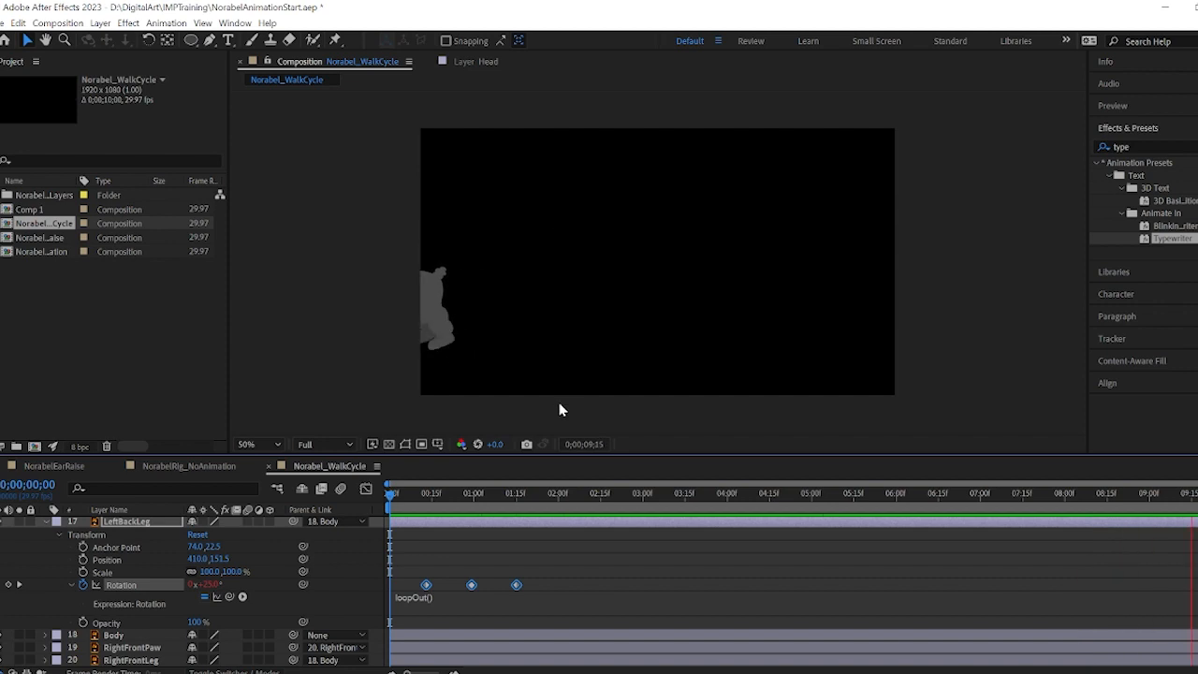
{"action": "scroll", "coordinate": [607, 564], "scroll_direction": "up", "scroll_amount": 3}
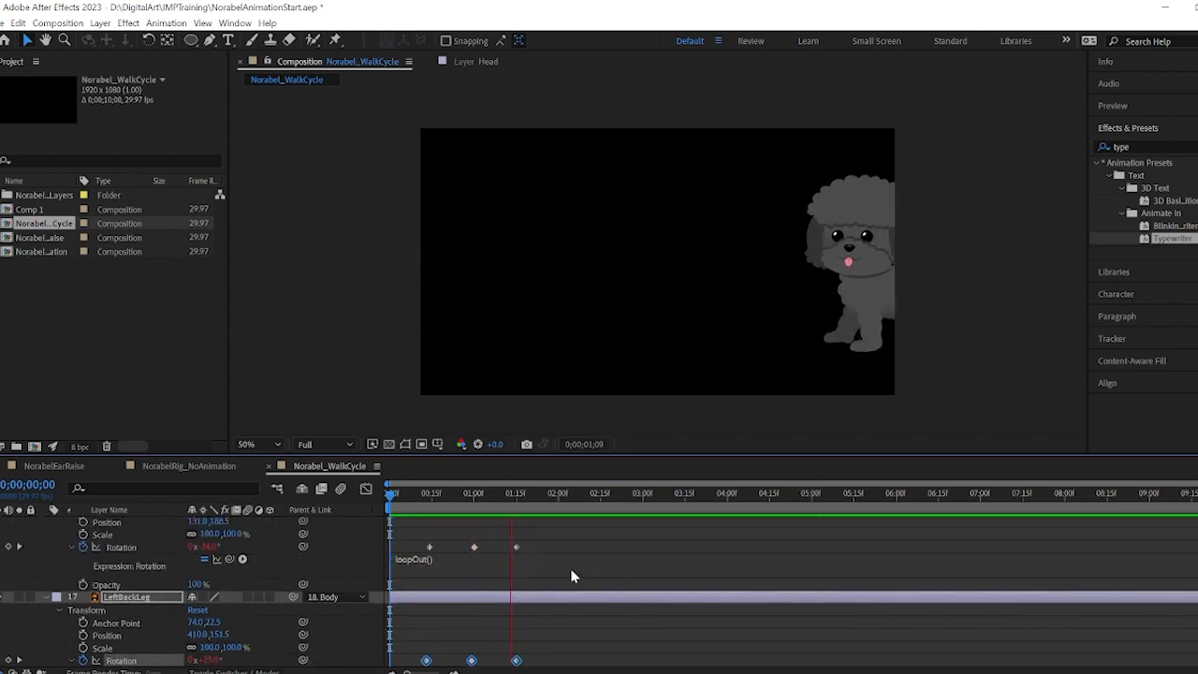